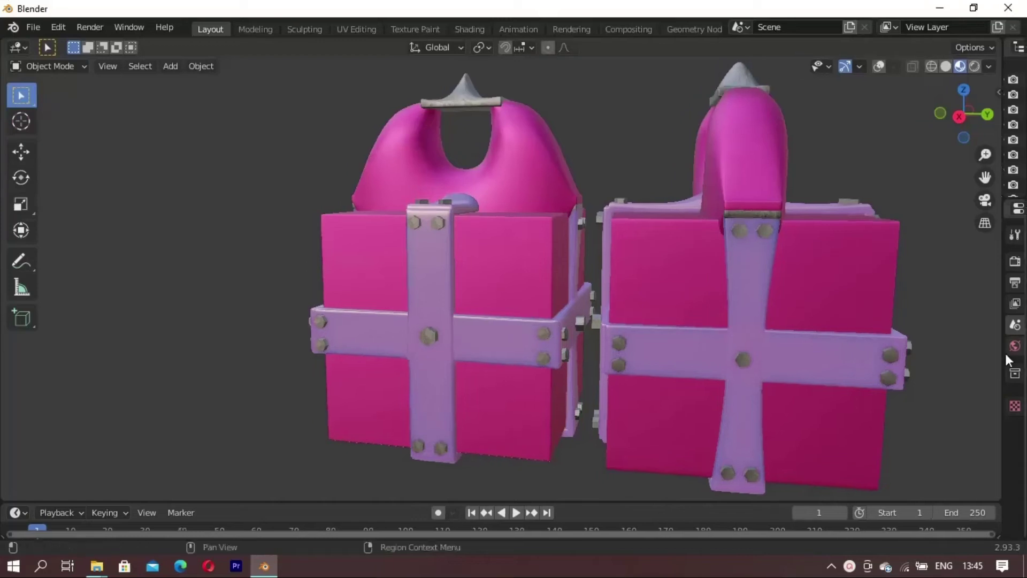
# Step: Preview the two pink gift boxes in Solid shading, then orbit the fresh default cube
pyautogui.moveTo(644, 334)
pyautogui.mouseDown(button='middle')
pyautogui.moveTo(616, 355)
pyautogui.moveTo(483, 389)
pyautogui.moveTo(349, 390)
pyautogui.moveTo(293, 445)
pyautogui.moveTo(293, 342)
pyautogui.moveTo(313, 289)
pyautogui.moveTo(392, 252)
pyautogui.moveTo(459, 294)
pyautogui.moveTo(539, 371)
pyautogui.moveTo(460, 329)
pyautogui.moveTo(588, 353)
pyautogui.moveTo(627, 314)
pyautogui.mouseUp(button='middle')
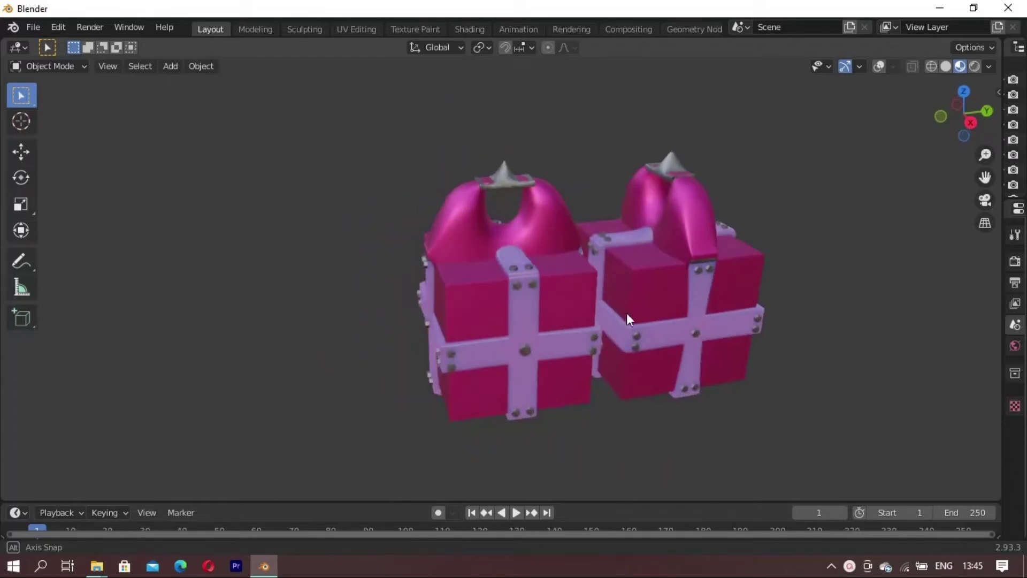
pyautogui.click(950, 66)
pyautogui.moveTo(747, 226)
pyautogui.mouseDown(button='middle')
pyautogui.moveTo(605, 313)
pyautogui.moveTo(544, 269)
pyautogui.moveTo(335, 305)
pyautogui.moveTo(663, 229)
pyautogui.moveTo(715, 297)
pyautogui.moveTo(614, 244)
pyautogui.mouseUp(button='middle')
pyautogui.scroll(3, 398, 289)
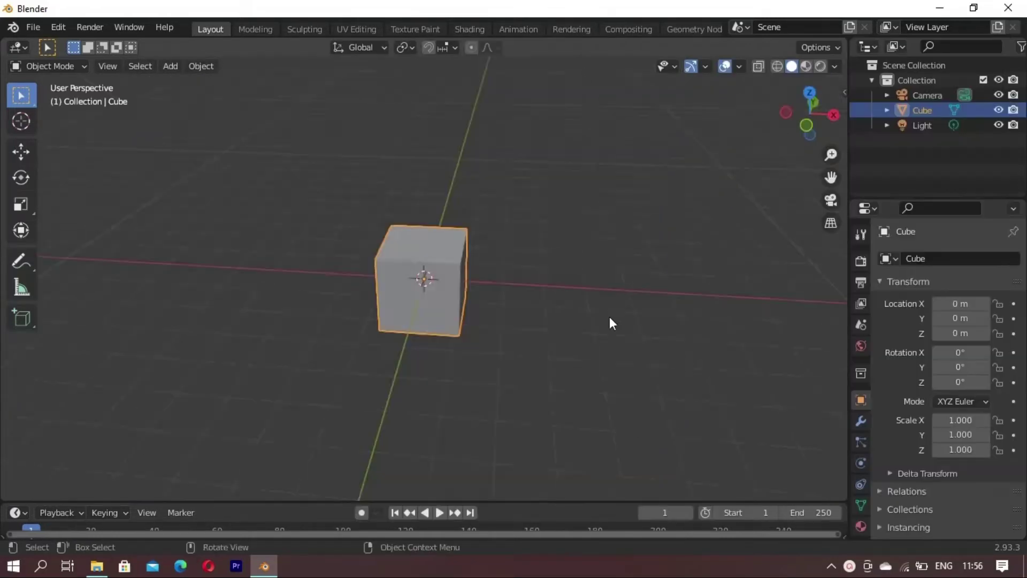
pyautogui.moveTo(610, 321)
pyautogui.mouseDown(button='middle')
pyautogui.moveTo(449, 348)
pyautogui.moveTo(477, 378)
pyautogui.moveTo(566, 309)
pyautogui.mouseUp(button='middle')
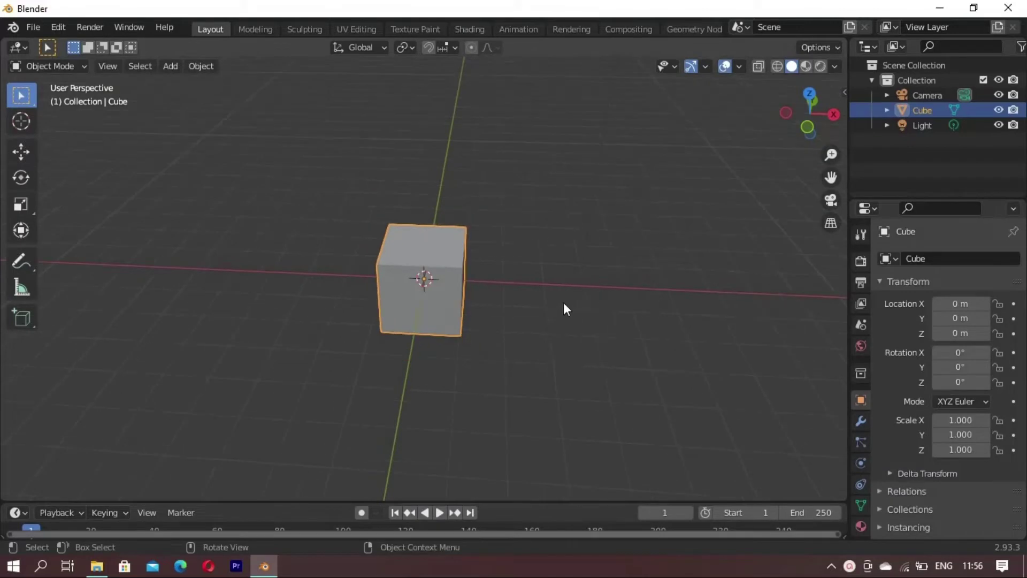
# Step: Show the cube's Normals / Auto Smooth mesh settings and put the cube in Edit Mode
pyautogui.click(861, 504)
pyautogui.click(904, 513)
pyautogui.scroll(-2, 909, 513)
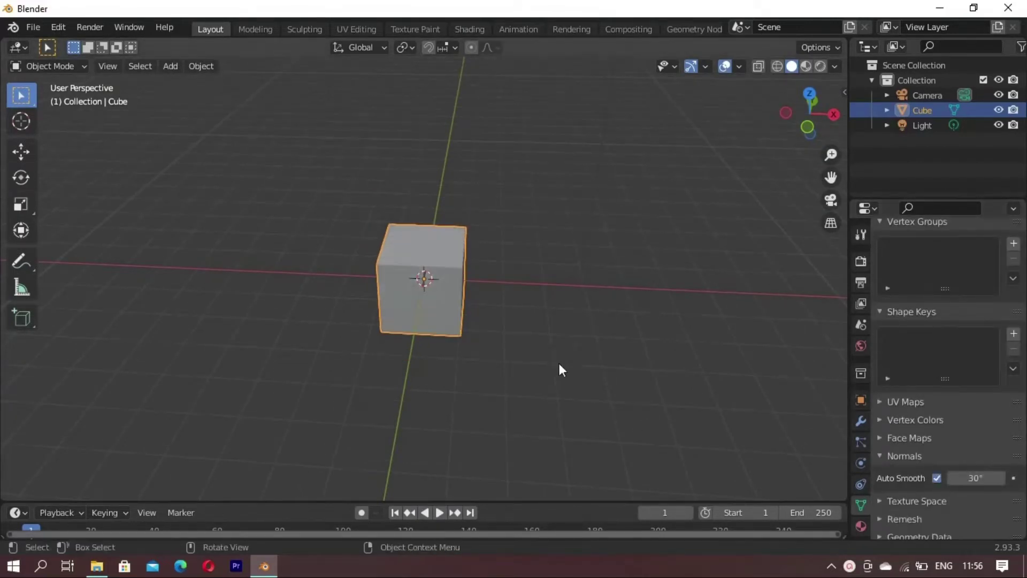
pyautogui.moveTo(559, 365); pyautogui.dragTo(496, 368, button='middle')
pyautogui.press('Tab')
pyautogui.press('Tab')
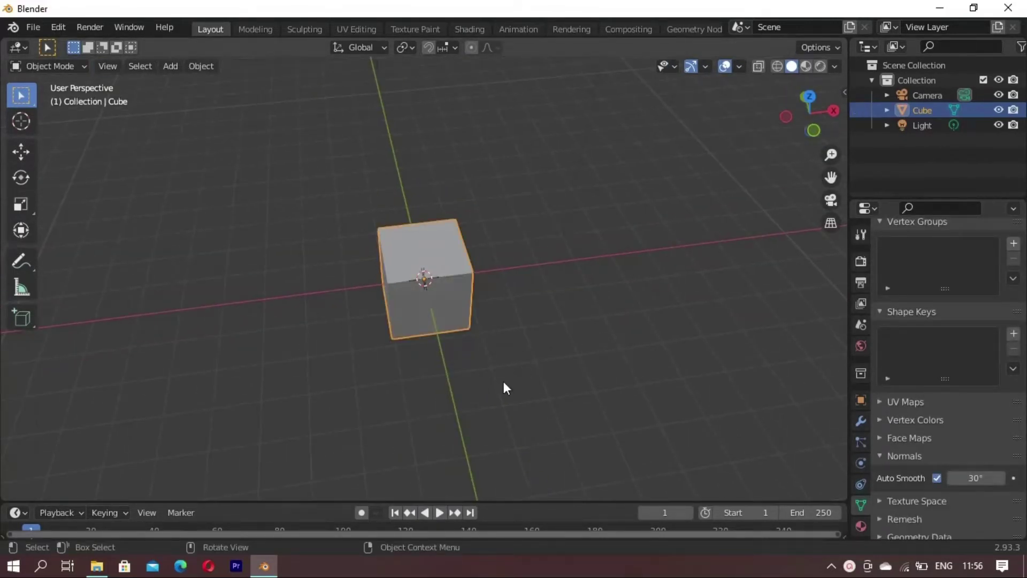
# Step: Add a plane and narrow it along X into a thin strip
pyautogui.hotkey('shift', 'a')
pyautogui.click(557, 246)
pyautogui.press('s')
pyautogui.press('x')
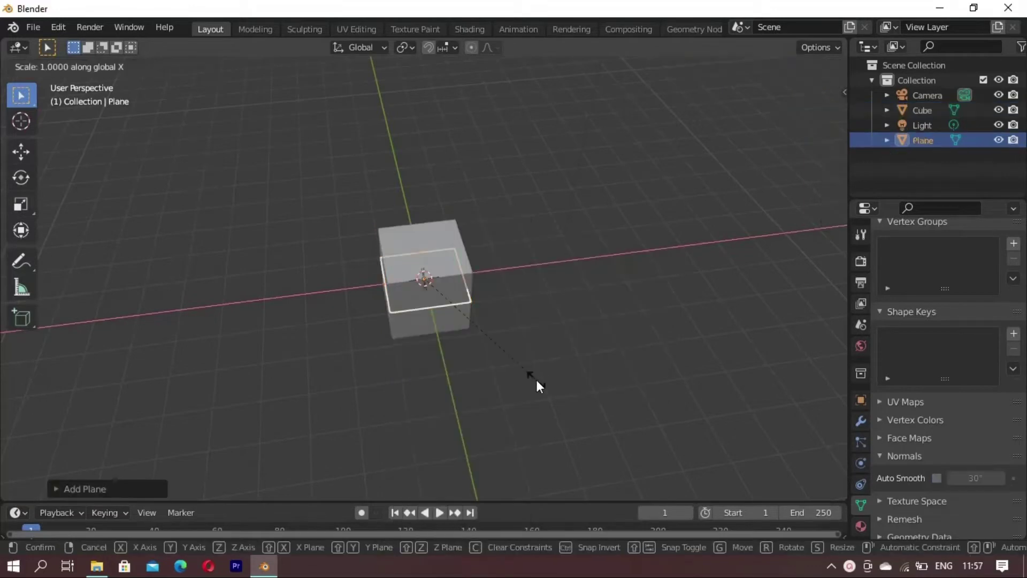
pyautogui.click(428, 316)
pyautogui.scroll(1, 446, 323)
pyautogui.press('Tab')
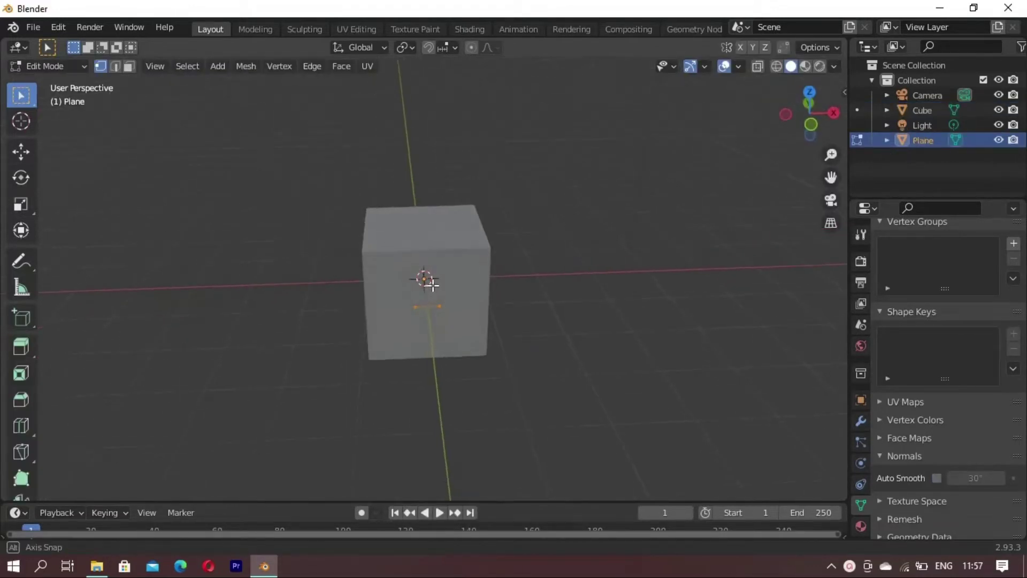
# Step: Move the strip's edge and stretch the strip along Y across the cube
pyautogui.moveTo(446, 322); pyautogui.dragTo(436, 354, button='middle')
pyautogui.press('g')
pyautogui.click(426, 259)
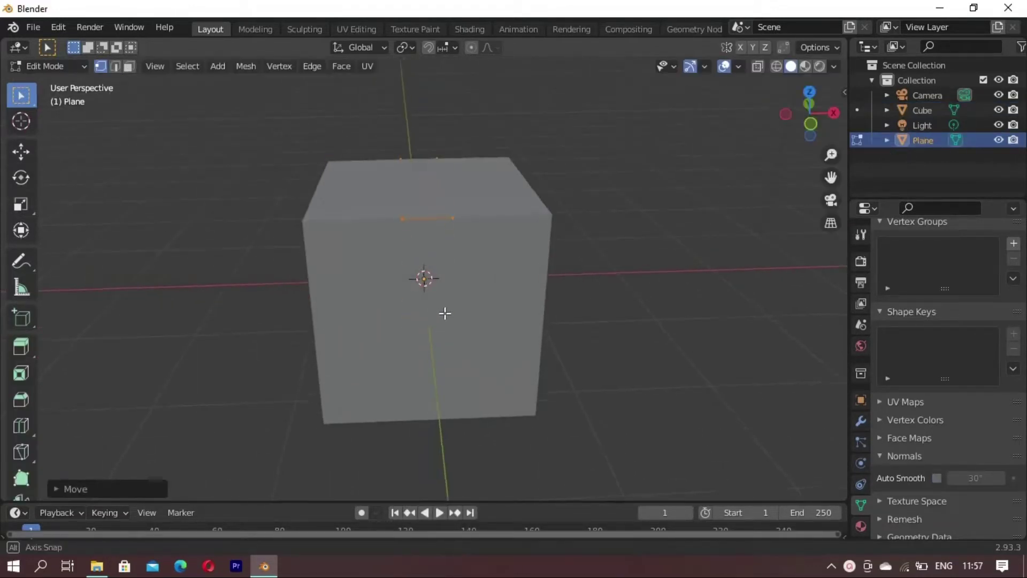
pyautogui.moveTo(444, 312)
pyautogui.mouseDown(button='middle')
pyautogui.moveTo(551, 335)
pyautogui.moveTo(291, 355)
pyautogui.moveTo(418, 326)
pyautogui.moveTo(493, 328)
pyautogui.mouseUp(button='middle')
pyautogui.press('s')
pyautogui.press('y')
pyautogui.click(474, 330)
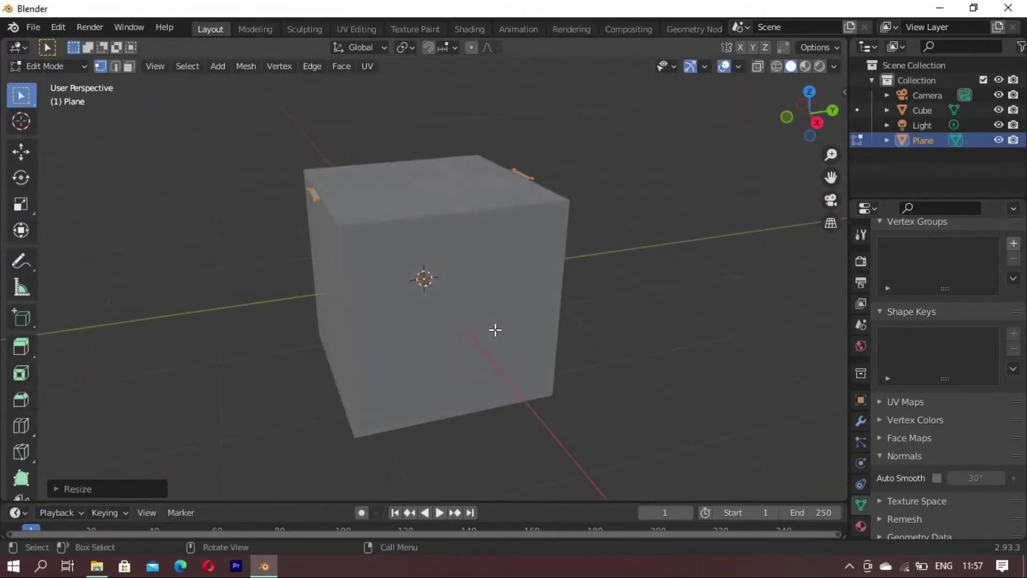
# Step: Raise the strip onto the cube top and extrude it 0.1225 m for thickness
pyautogui.press('g')
pyautogui.press('z')
pyautogui.click(497, 330)
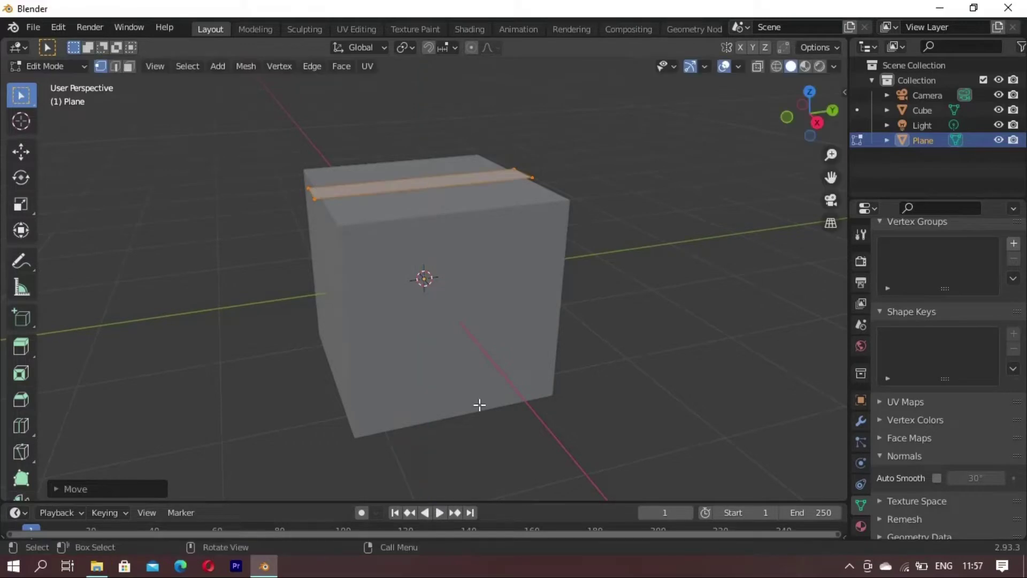
pyautogui.press('e')
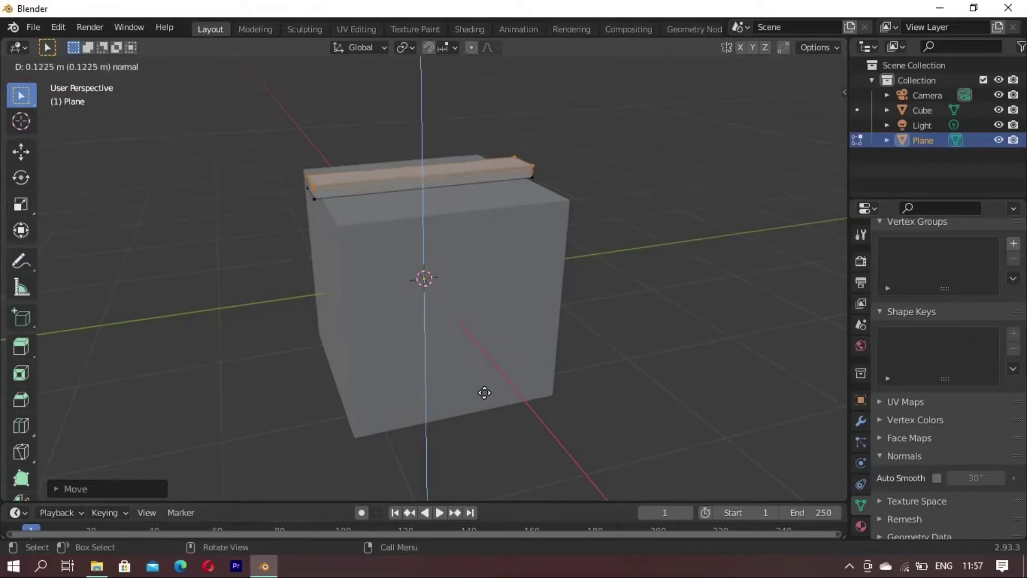
pyautogui.click(484, 393)
pyautogui.moveTo(659, 390); pyautogui.dragTo(690, 395, button='middle')
# Step: Give the strap a Subdivision Surface modifier, discarding a trial Solidify modifier
pyautogui.click(861, 421)
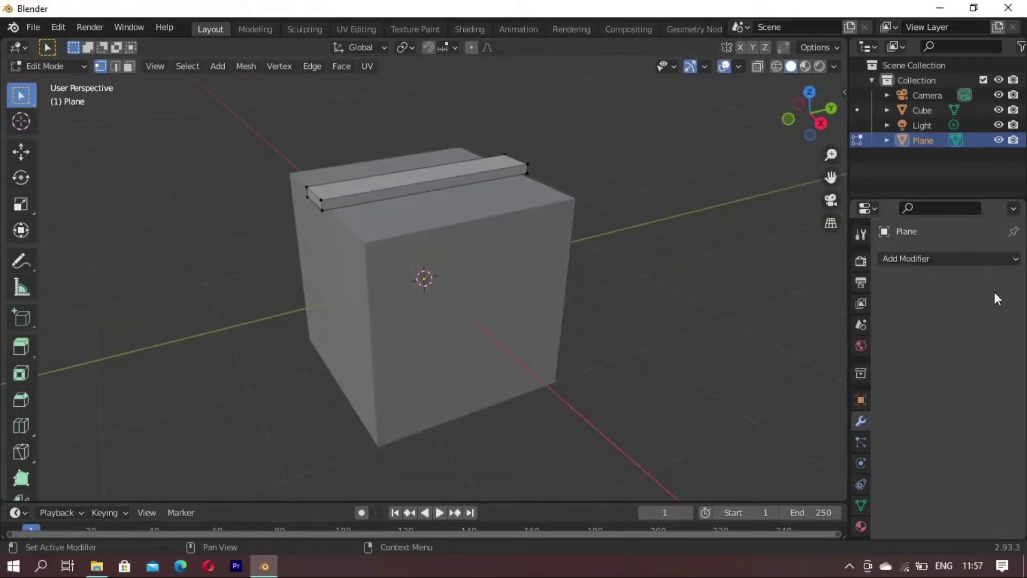
pyautogui.click(963, 259)
pyautogui.click(704, 524)
pyautogui.click(994, 284)
pyautogui.click(947, 258)
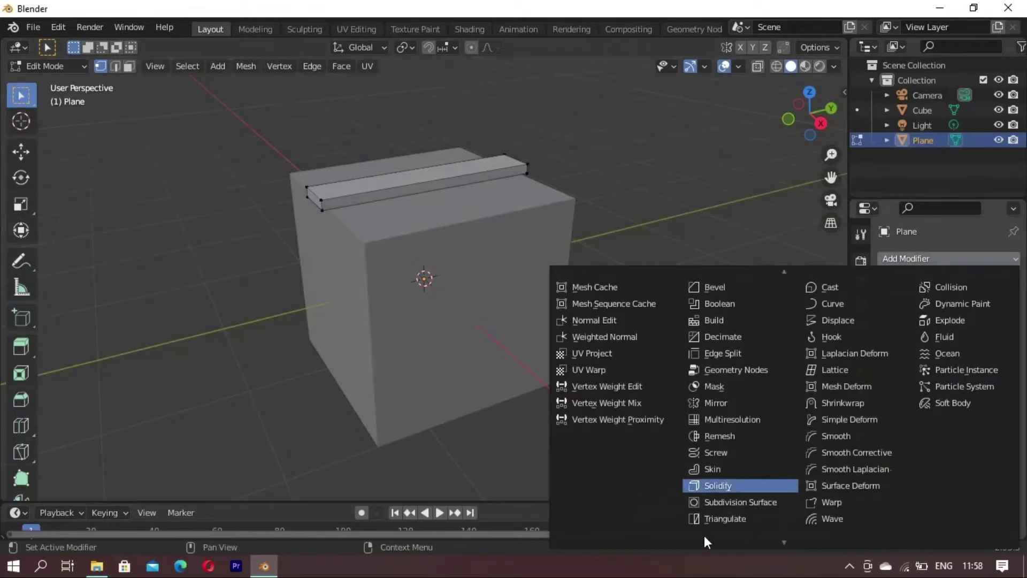
pyautogui.click(706, 502)
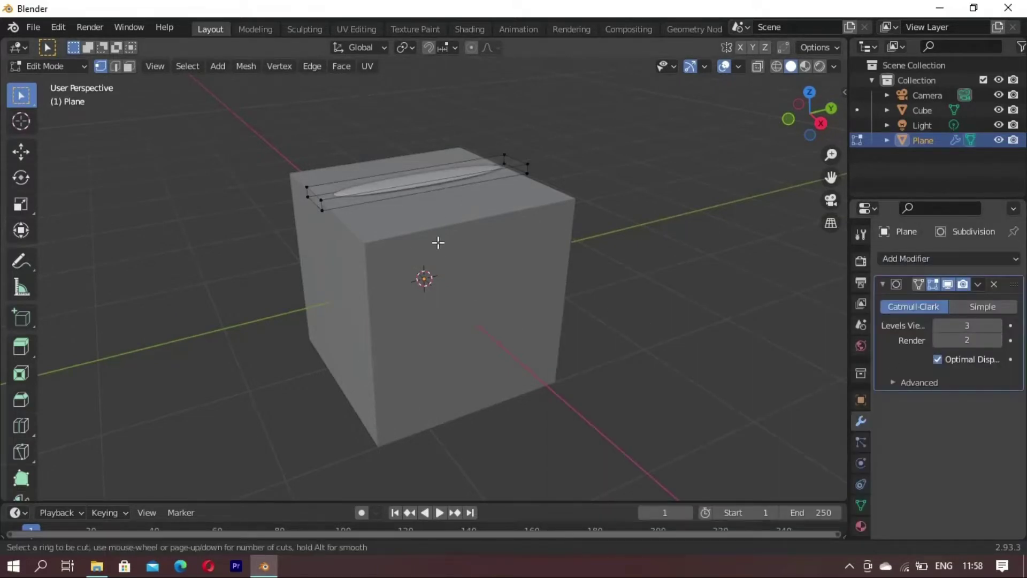
# Step: Add a loop cut and scale it along Y out toward the strap ends
pyautogui.click(436, 218)
pyautogui.rightClick(436, 219)
pyautogui.press('s')
pyautogui.press('y')
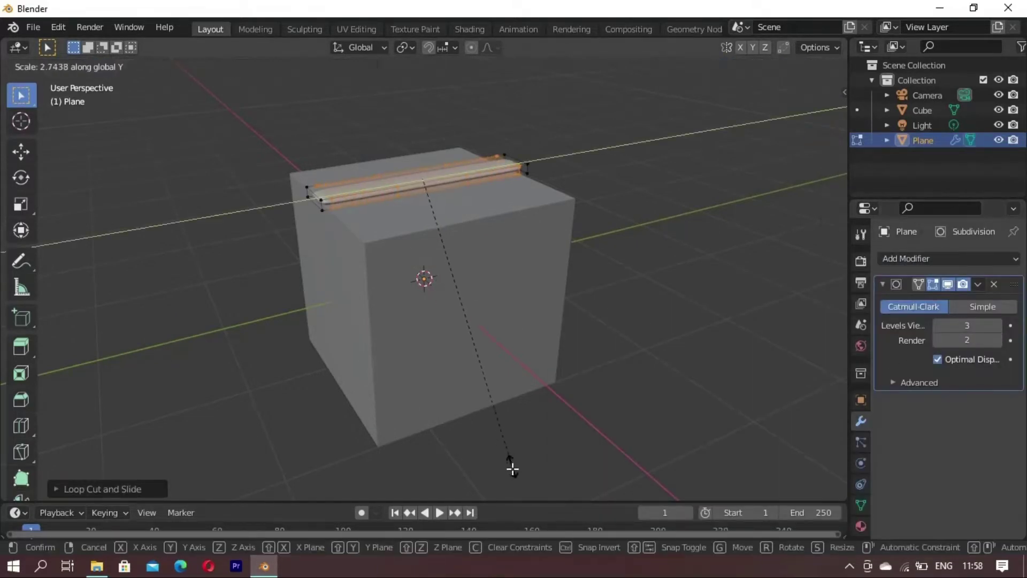
pyautogui.click(512, 469)
pyautogui.moveTo(515, 482); pyautogui.dragTo(406, 415, button='middle')
pyautogui.scroll(4, 448, 177)
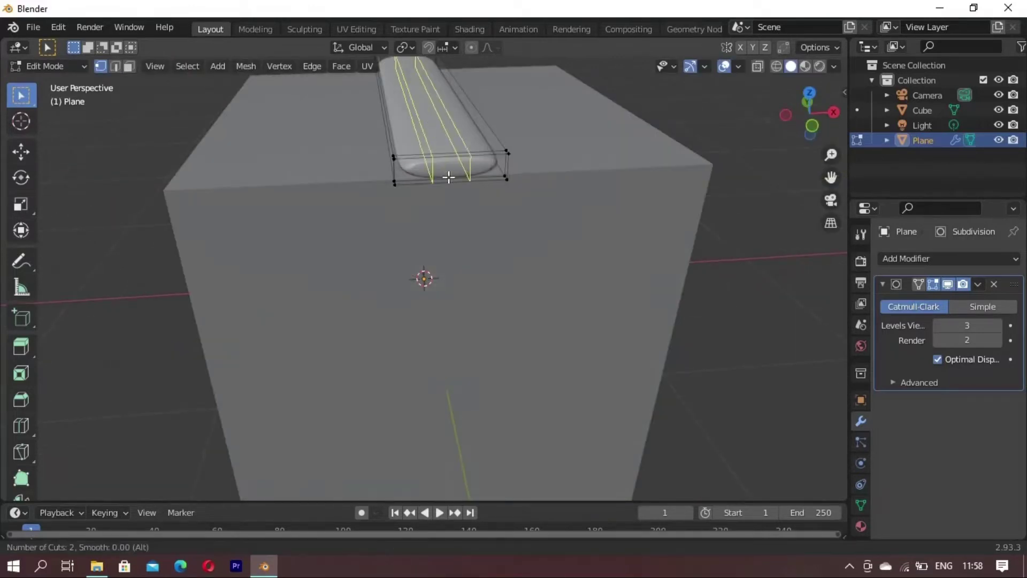
# Step: Add lengthwise loop cuts and scale them along X toward the strap's long edges
pyautogui.click(448, 177)
pyautogui.rightClick(448, 177)
pyautogui.press('s')
pyautogui.press('x')
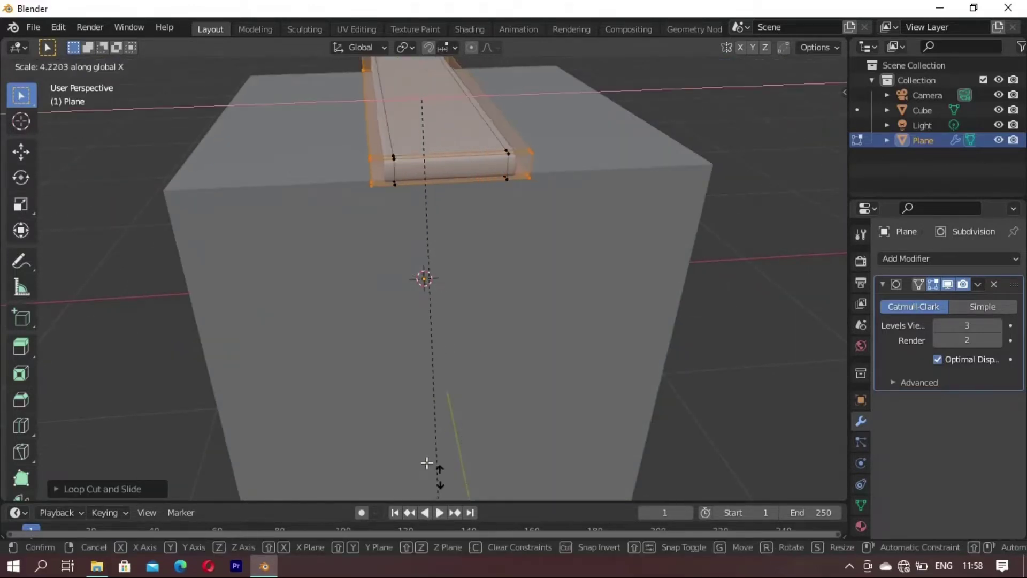
pyautogui.click(428, 188)
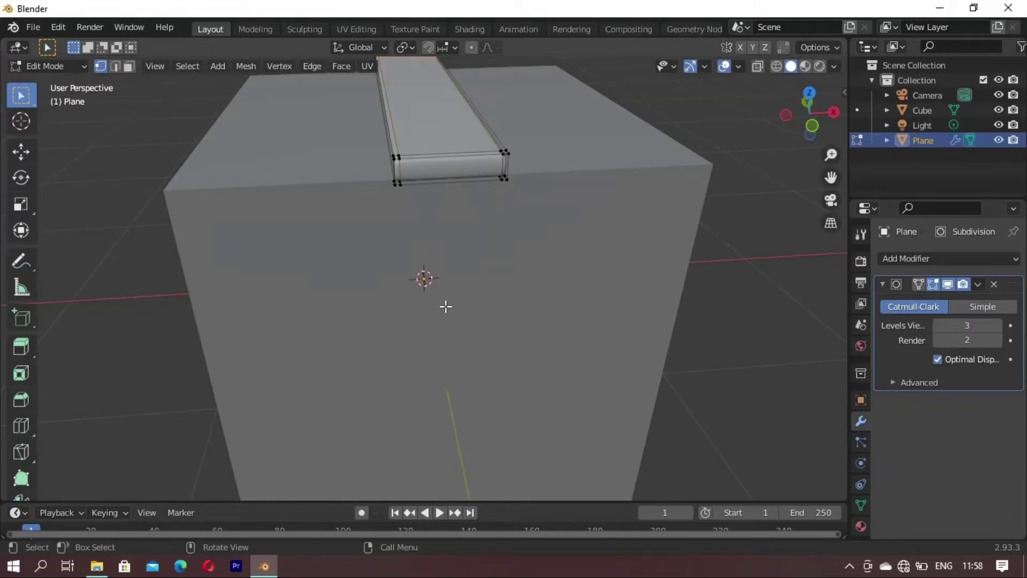
# Step: Shade the strap smooth, then duplicate it as Plane.001 beside the original
pyautogui.press('Tab')
pyautogui.rightClick(733, 287)
pyautogui.click(734, 286)
pyautogui.press('Tab')
pyautogui.scroll(-5, 563, 290)
pyautogui.moveTo(404, 287)
pyautogui.mouseDown(button='middle')
pyautogui.moveTo(628, 282)
pyautogui.moveTo(546, 300)
pyautogui.moveTo(429, 270)
pyautogui.mouseUp(button='middle')
pyautogui.scroll(3, 453, 238)
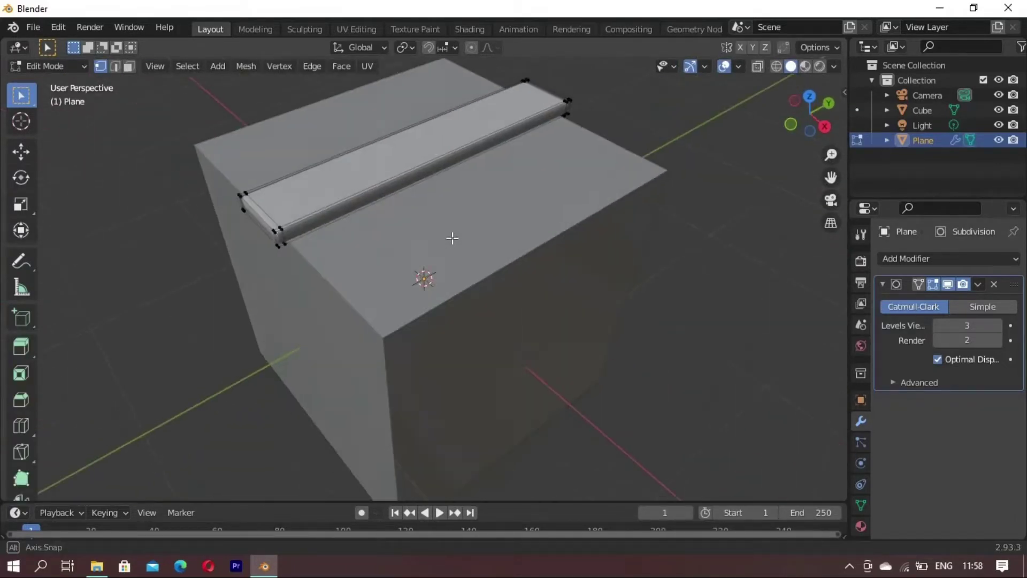
pyautogui.press('Tab')
pyautogui.scroll(-3, 452, 238)
pyautogui.hotkey('shift', 'd')
pyautogui.click(357, 309)
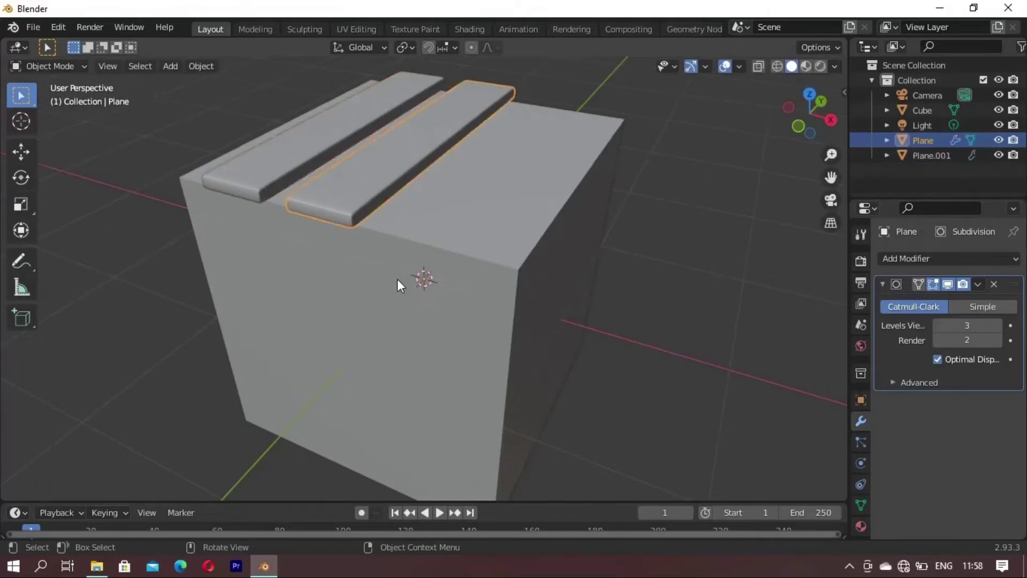
# Step: Duplicate the strap and rotate it 90° on Z and Y to stand upright on the box front
pyautogui.moveTo(397, 283); pyautogui.dragTo(435, 329, button='middle')
pyautogui.moveTo(477, 366); pyautogui.dragTo(413, 367, button='middle')
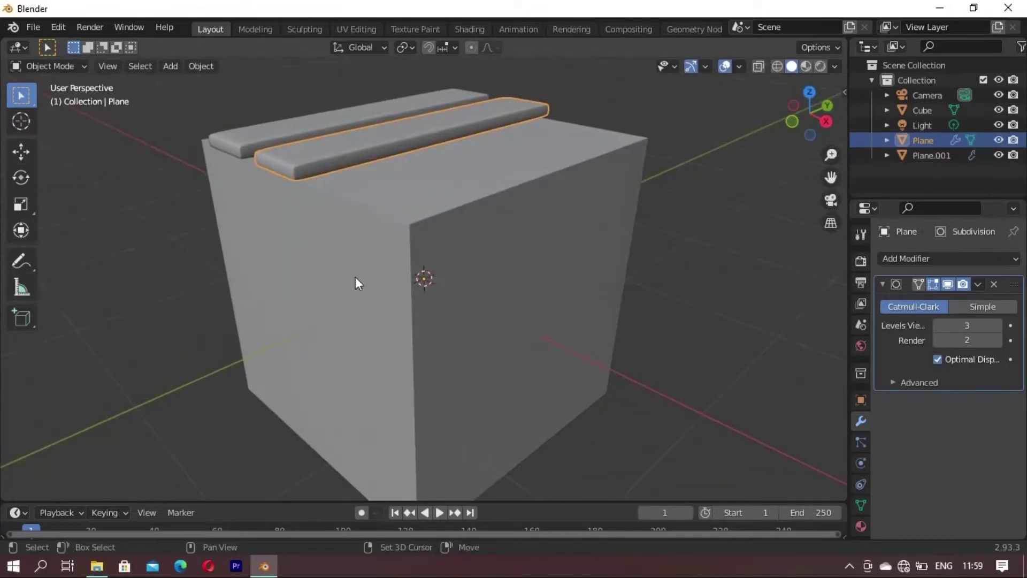
pyautogui.hotkey('shift', 'd')
pyautogui.write('z90ry90')
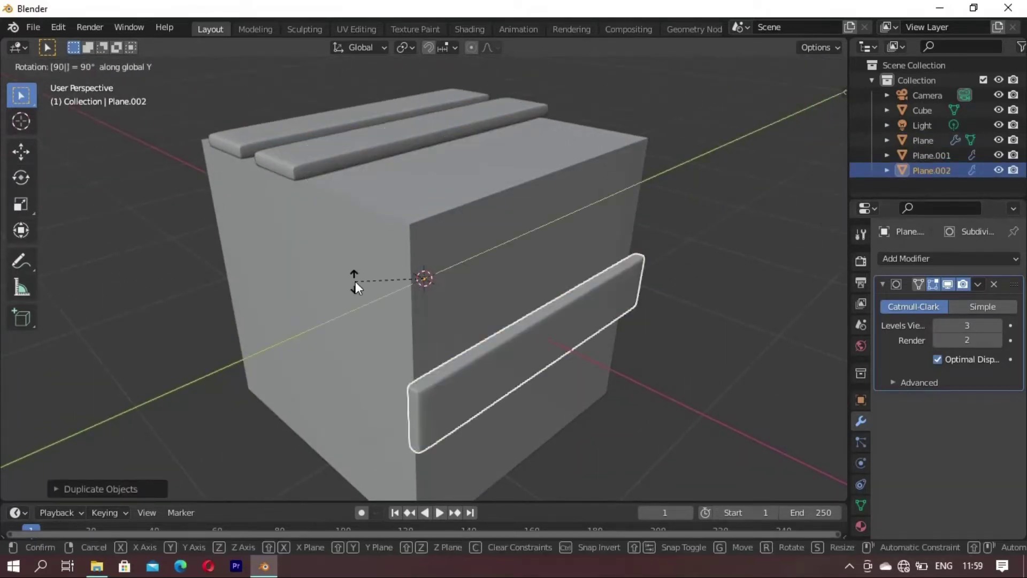
pyautogui.press('Return')
pyautogui.moveTo(355, 281)
pyautogui.mouseDown(button='middle')
pyautogui.moveTo(563, 338)
pyautogui.moveTo(400, 364)
pyautogui.moveTo(517, 366)
pyautogui.moveTo(470, 368)
pyautogui.moveTo(473, 406)
pyautogui.moveTo(416, 393)
pyautogui.moveTo(397, 403)
pyautogui.mouseUp(button='middle')
pyautogui.write('ry90')
pyautogui.press('Return')
# Step: Pinch the upright strap's middle loop inward and shift it along X
pyautogui.press('Tab')
pyautogui.scroll(3, 423, 372)
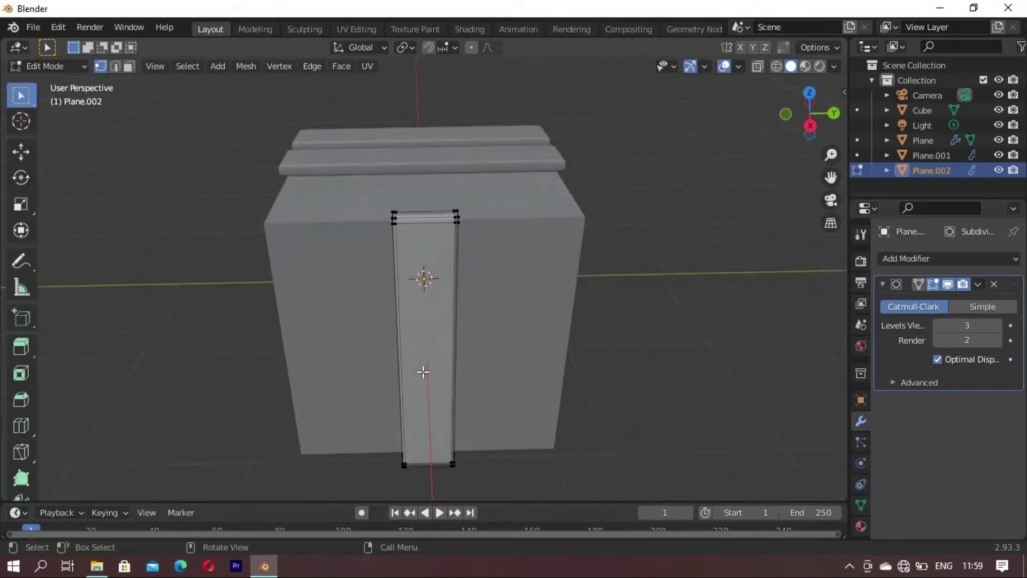
pyautogui.press('s')
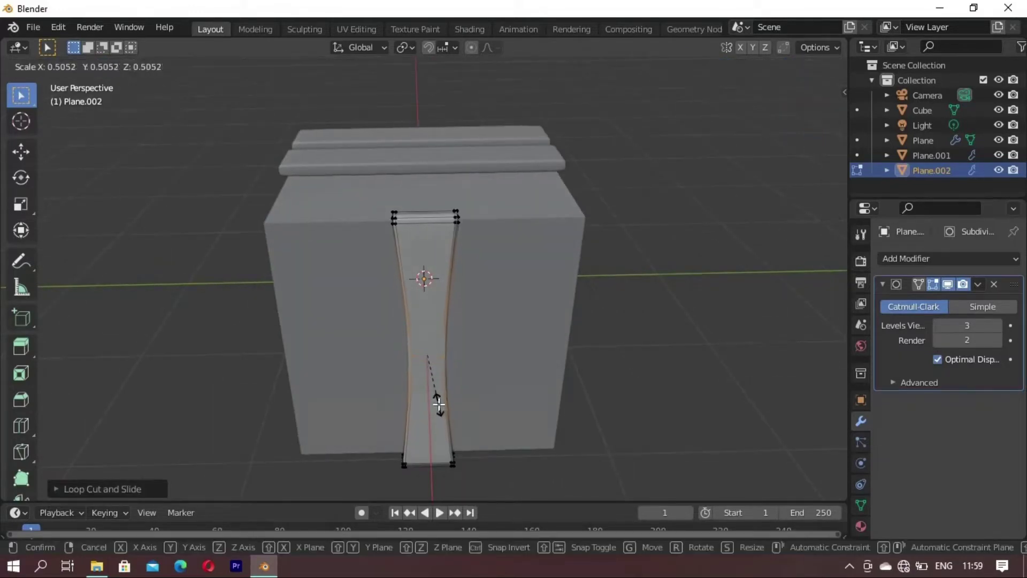
pyautogui.click(439, 404)
pyautogui.press('g')
pyautogui.press('x')
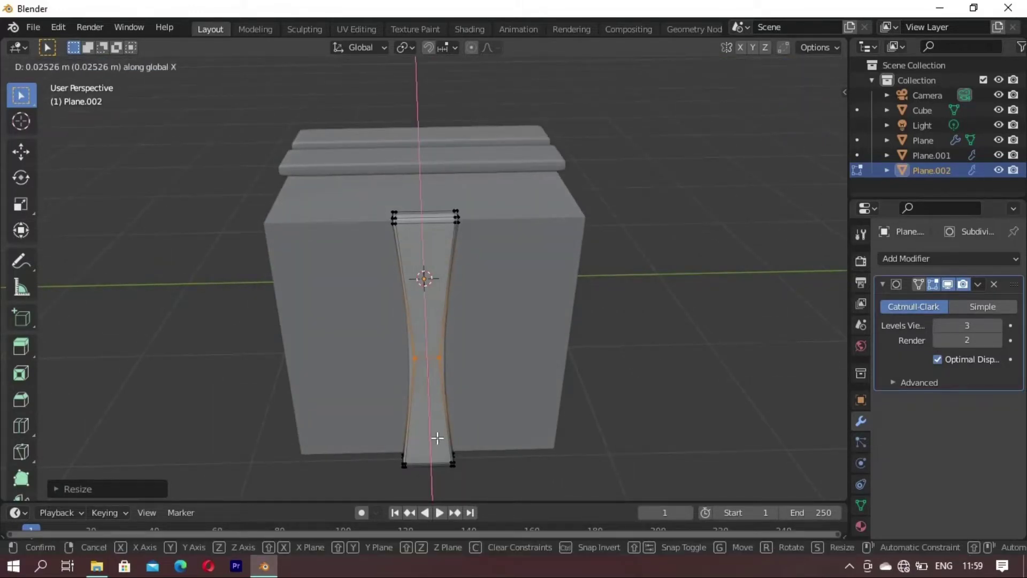
pyautogui.click(437, 438)
pyautogui.click(614, 393)
pyautogui.moveTo(614, 393)
pyautogui.mouseDown(button='middle')
pyautogui.moveTo(500, 383)
pyautogui.moveTo(555, 370)
pyautogui.mouseUp(button='middle')
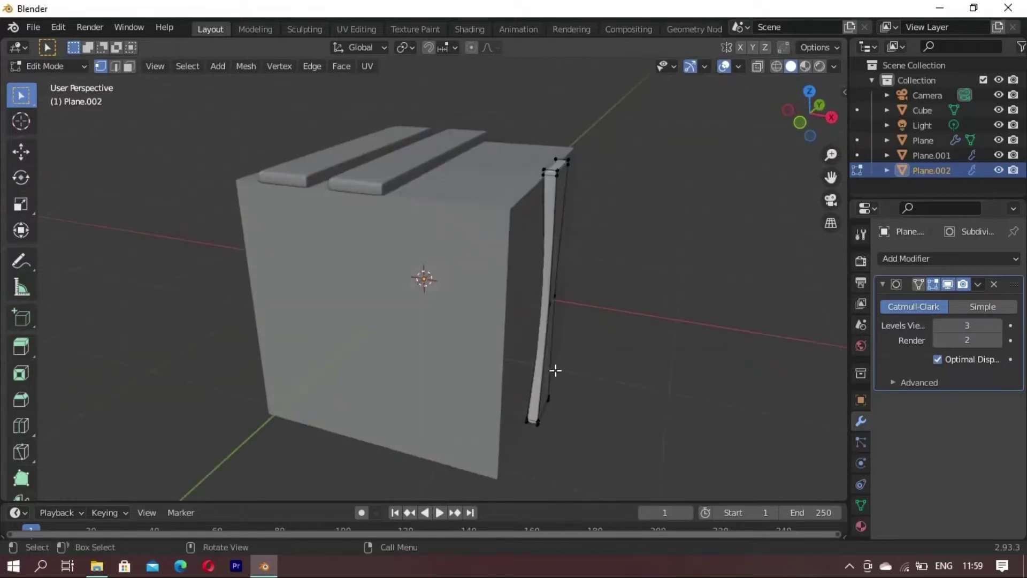
# Step: Duplicate the strap part along X and set it against the opposite box side
pyautogui.hotkey('shift', 'd')
pyautogui.press('x')
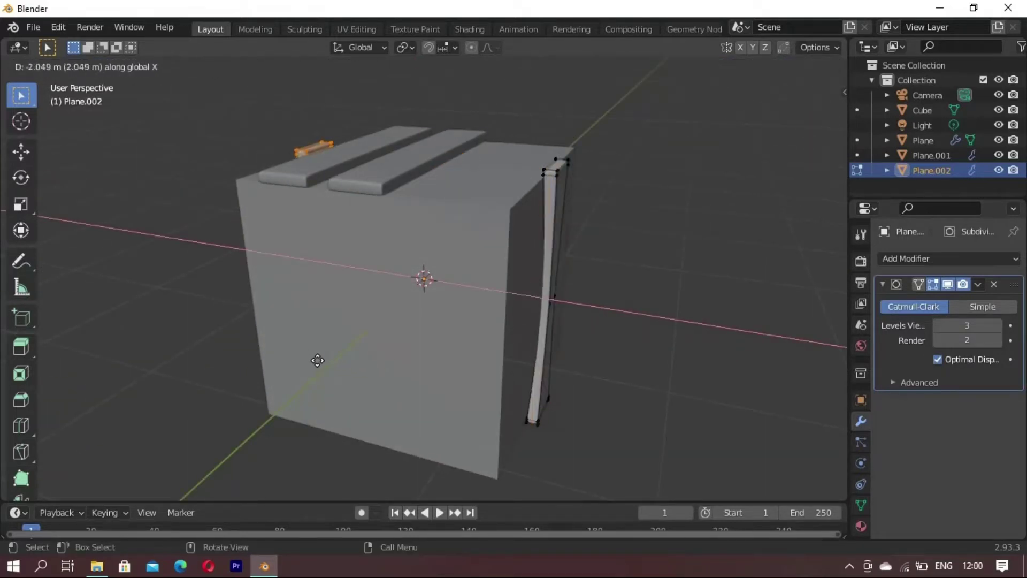
pyautogui.click(331, 366)
pyautogui.moveTo(331, 367); pyautogui.dragTo(385, 385, button='middle')
pyautogui.scroll(3, 360, 282)
pyautogui.press('g')
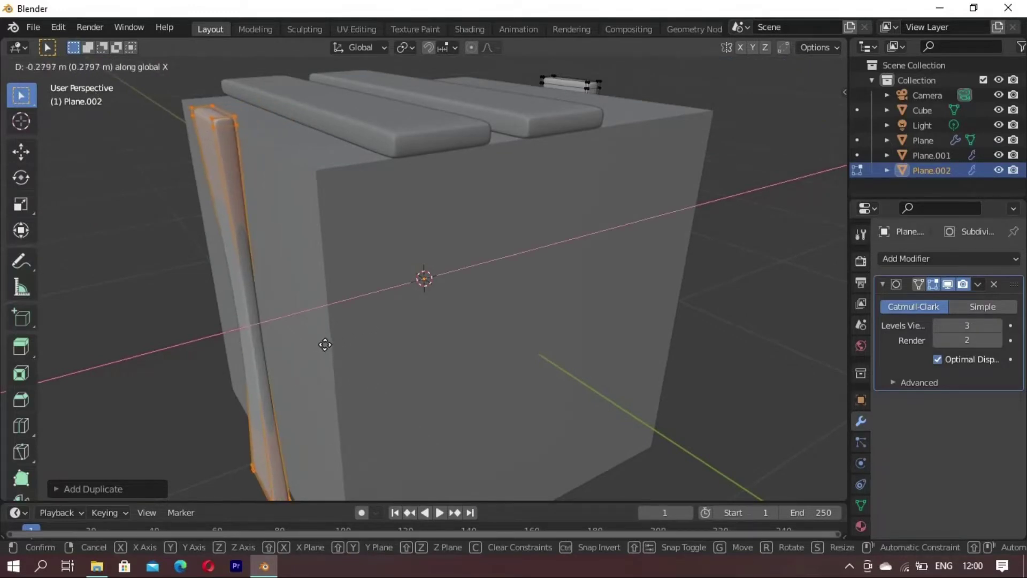
pyautogui.click(324, 344)
pyautogui.moveTo(328, 343); pyautogui.dragTo(564, 305, button='middle')
pyautogui.moveTo(411, 326)
pyautogui.mouseDown(button='middle')
pyautogui.moveTo(436, 256)
pyautogui.moveTo(367, 342)
pyautogui.mouseUp(button='middle')
pyautogui.press('Tab')
# Step: Face the box front and try a 90° Y rotation of the top strip, cancelling it twice
pyautogui.click(773, 200)
pyautogui.moveTo(772, 201)
pyautogui.mouseDown(button='middle')
pyautogui.moveTo(495, 220)
pyautogui.moveTo(501, 293)
pyautogui.moveTo(591, 348)
pyautogui.moveTo(419, 201)
pyautogui.mouseUp(button='middle')
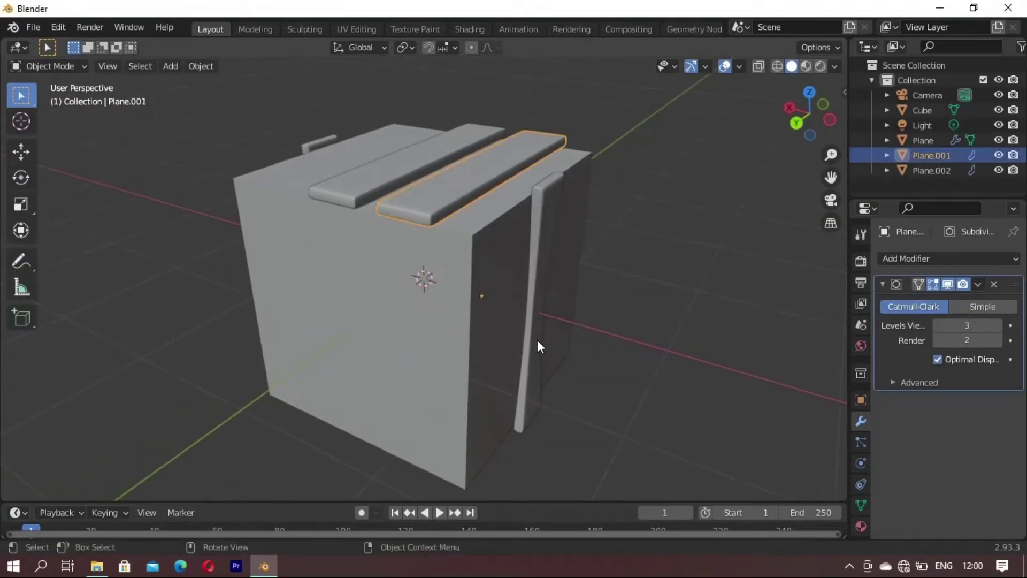
pyautogui.press('r')
pyautogui.press('y')
pyautogui.press('9')
pyautogui.press('0')
pyautogui.press('Escape')
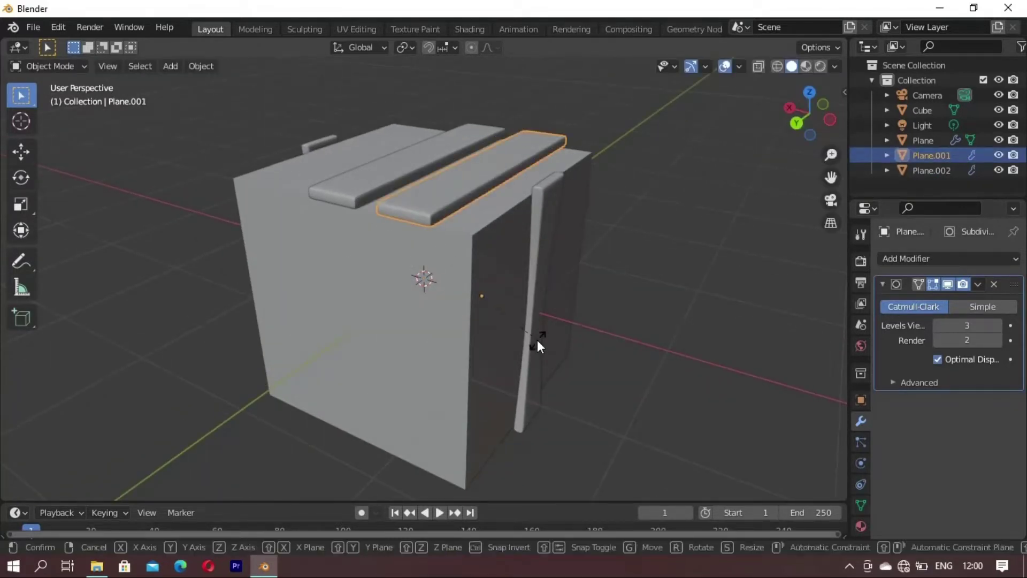
pyautogui.press('r')
pyautogui.press('y')
pyautogui.press('9')
pyautogui.press('0')
pyautogui.press('Escape')
# Step: Turn the strip 90° about Z and lower it along Z to the floor
pyautogui.press('r')
pyautogui.press('z')
pyautogui.press('9')
pyautogui.press('0')
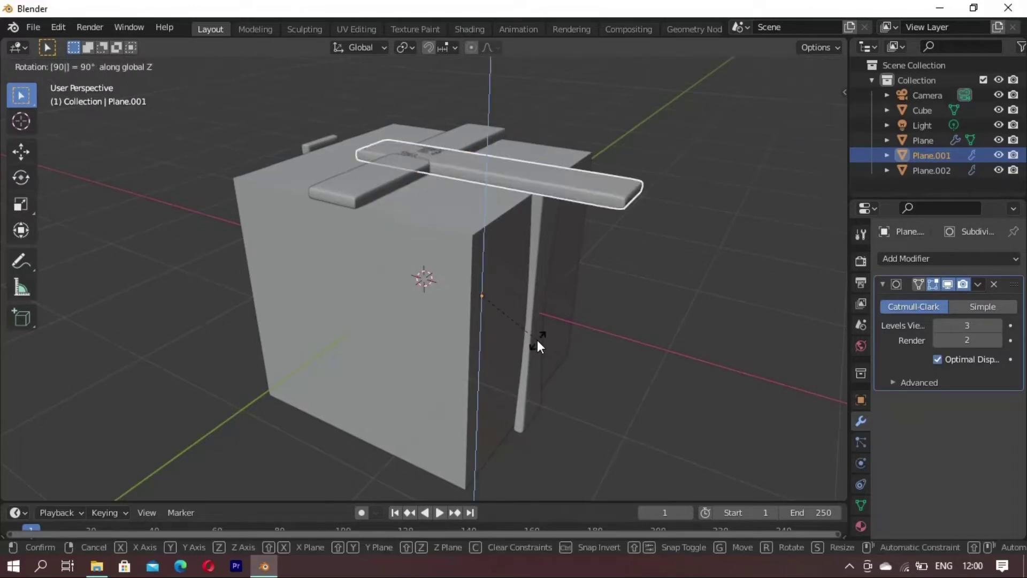
pyautogui.press('Return')
pyautogui.press('g')
pyautogui.press('z')
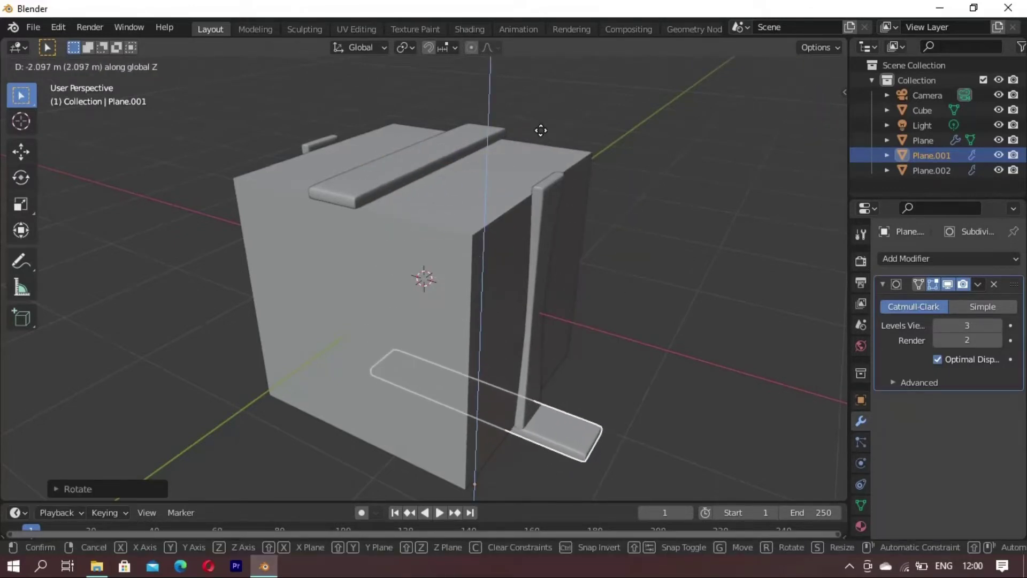
pyautogui.click(542, 141)
# Step: Slide the strip sideways along X under the box
pyautogui.moveTo(541, 140); pyautogui.dragTo(454, 257, button='middle')
pyautogui.press('g')
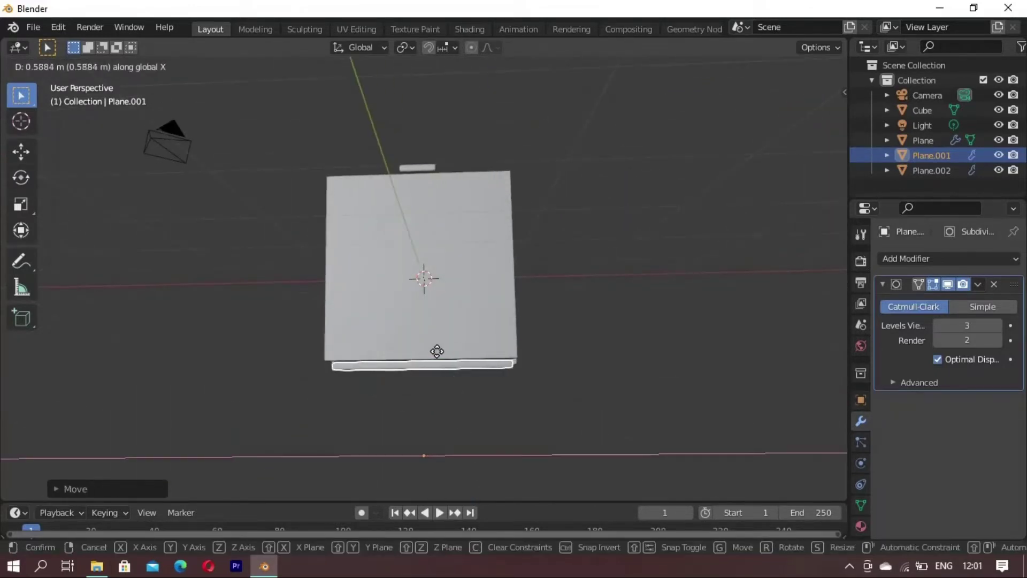
pyautogui.click(437, 351)
pyautogui.moveTo(437, 351)
pyautogui.mouseDown(button='middle')
pyautogui.moveTo(502, 300)
pyautogui.moveTo(438, 348)
pyautogui.moveTo(496, 320)
pyautogui.moveTo(538, 402)
pyautogui.moveTo(566, 291)
pyautogui.moveTo(334, 342)
pyautogui.mouseUp(button='middle')
pyautogui.click(538, 402)
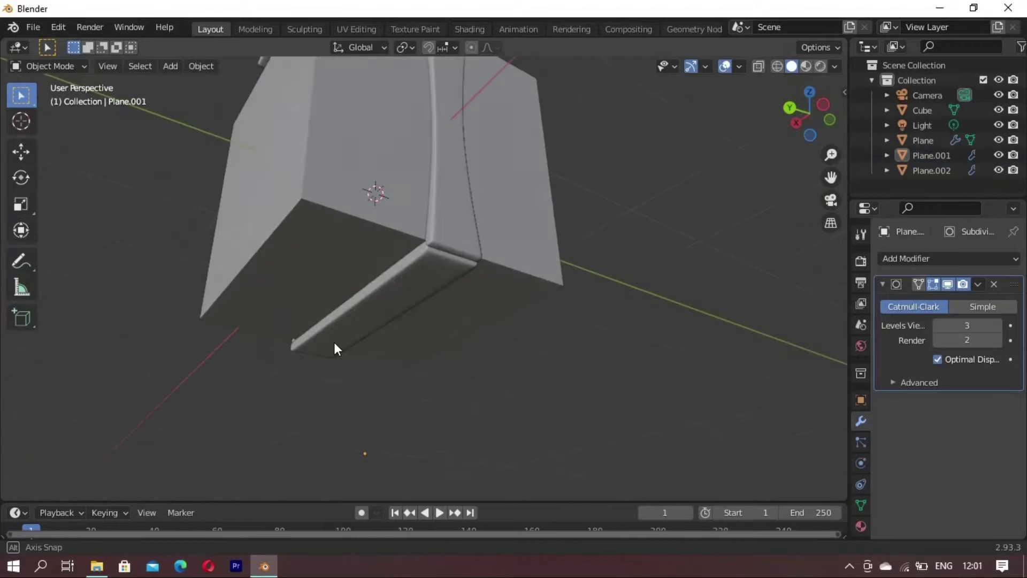
# Step: Slide the strip along Y to centre it beneath the box, then select Plane.001
pyautogui.press('g')
pyautogui.press('y')
pyautogui.click(441, 393)
pyautogui.press('g')
pyautogui.press('y')
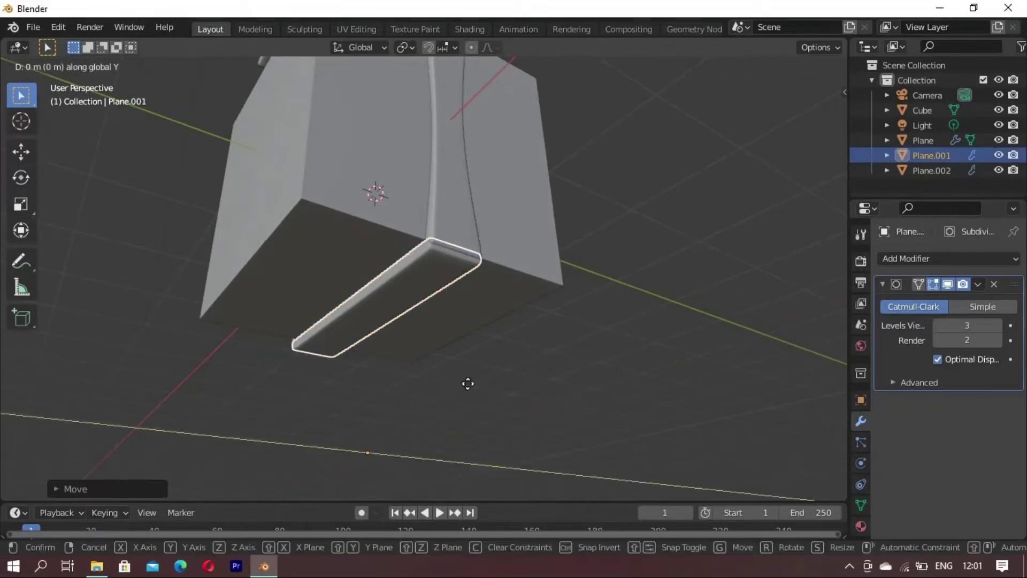
pyautogui.click(471, 385)
pyautogui.click(471, 385)
pyautogui.moveTo(449, 264)
pyautogui.mouseDown(button='middle')
pyautogui.moveTo(487, 340)
pyautogui.moveTo(359, 348)
pyautogui.moveTo(426, 328)
pyautogui.moveTo(408, 389)
pyautogui.moveTo(431, 287)
pyautogui.moveTo(506, 273)
pyautogui.moveTo(500, 293)
pyautogui.moveTo(365, 270)
pyautogui.moveTo(384, 322)
pyautogui.moveTo(477, 291)
pyautogui.moveTo(458, 306)
pyautogui.mouseUp(button='middle')
pyautogui.click(387, 316)
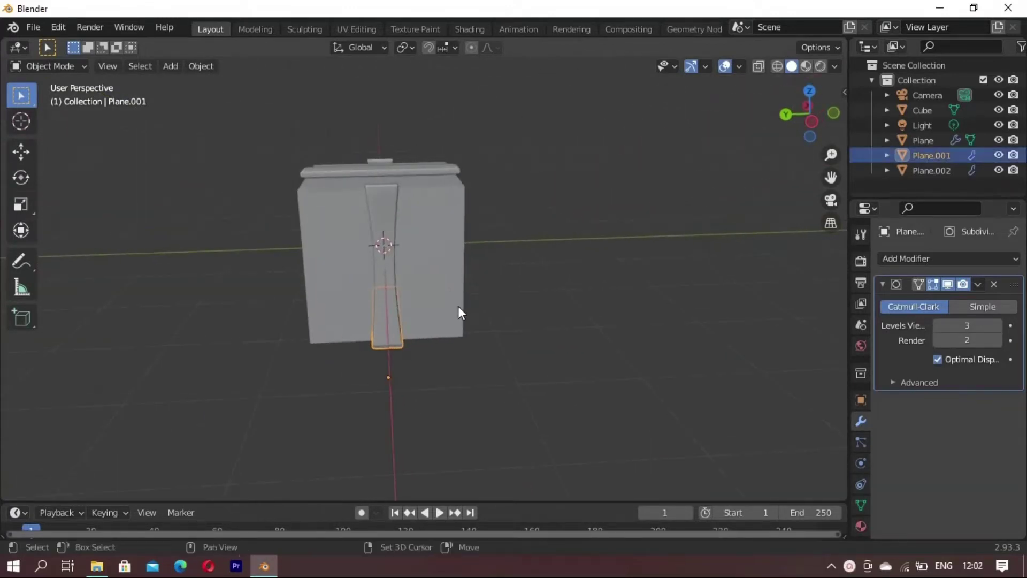
# Step: Duplicate the bottom strip and place the copy on top of the box
pyautogui.hotkey('shift', 'd')
pyautogui.press('z')
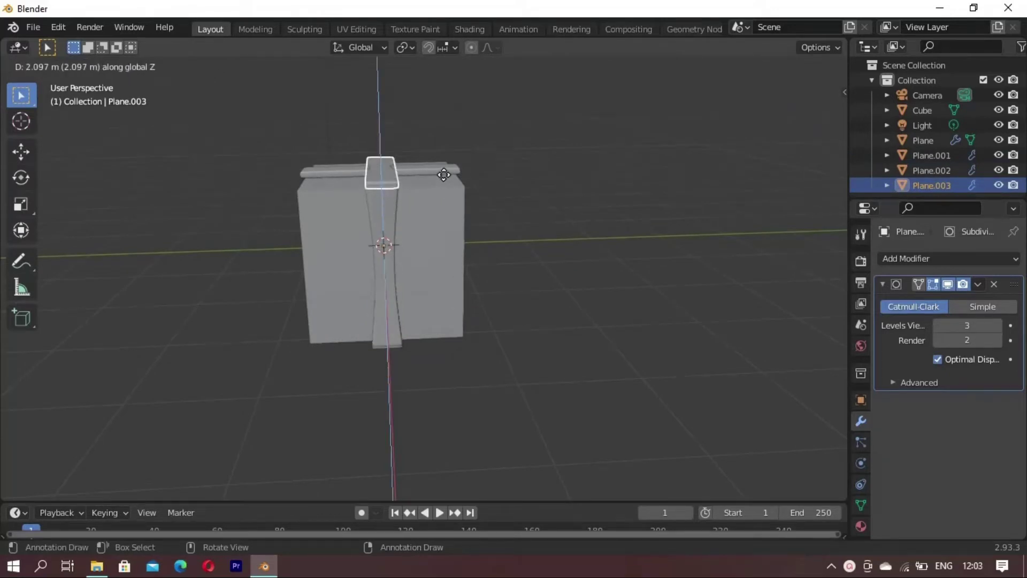
pyautogui.click(443, 175)
pyautogui.moveTo(348, 270)
pyautogui.mouseDown(button='middle')
pyautogui.moveTo(451, 299)
pyautogui.moveTo(460, 264)
pyautogui.moveTo(451, 297)
pyautogui.moveTo(517, 251)
pyautogui.moveTo(513, 309)
pyautogui.moveTo(426, 298)
pyautogui.mouseUp(button='middle')
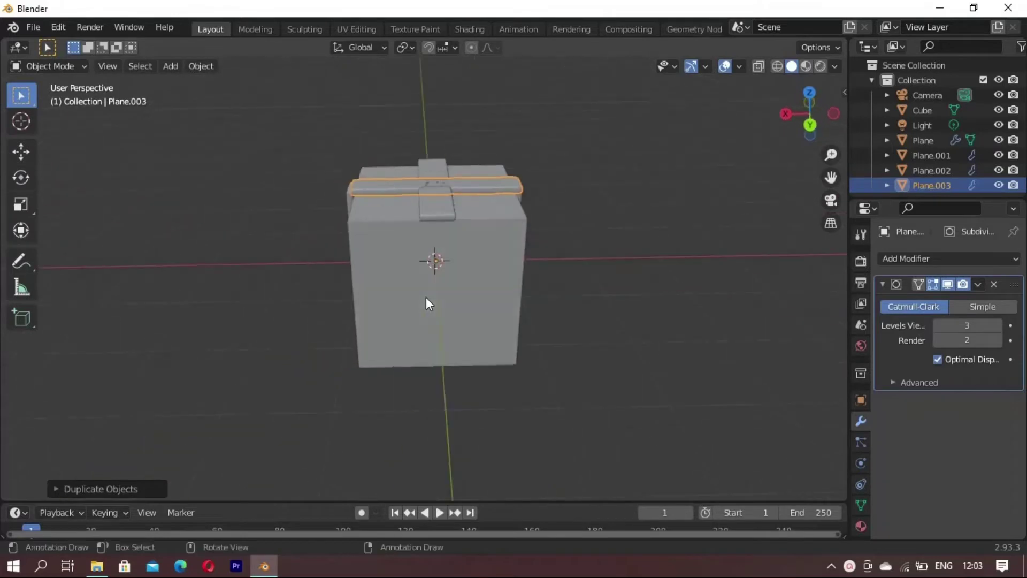
# Step: Resize the top copy slightly along X and slide it into position along X
pyautogui.press('s')
pyautogui.press('x')
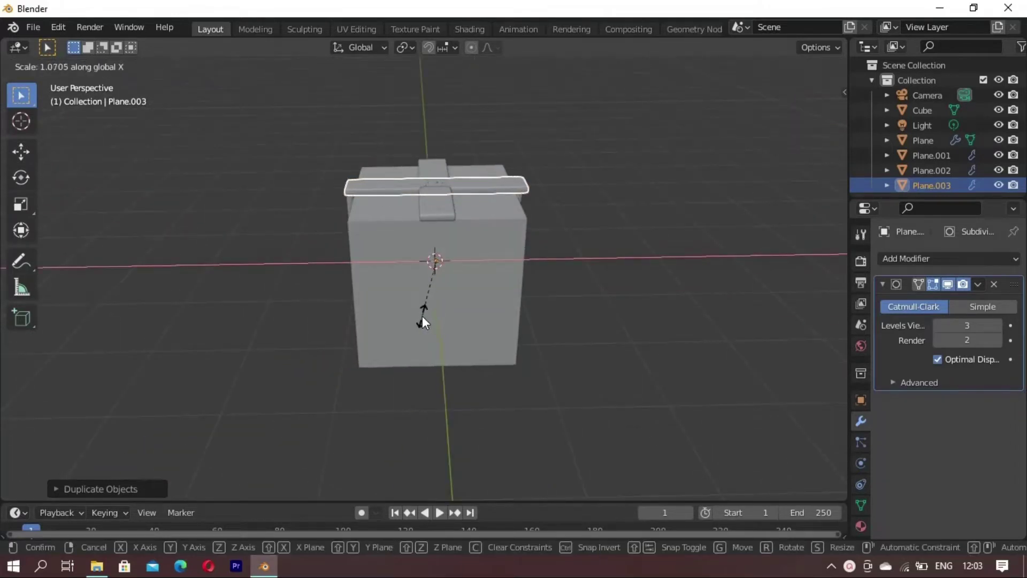
pyautogui.click(419, 313)
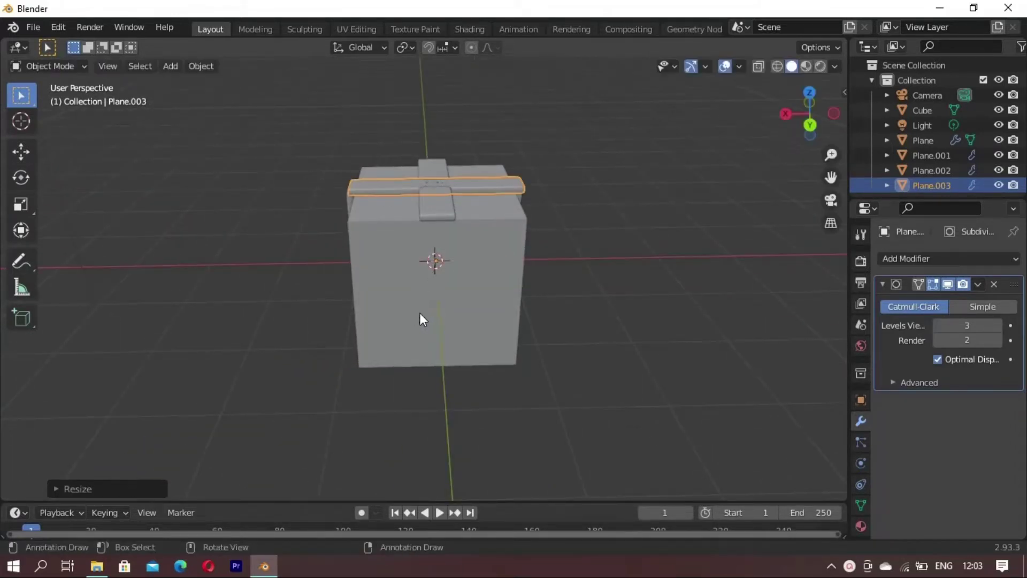
pyautogui.press('g')
pyautogui.press('x')
pyautogui.click(417, 313)
pyautogui.moveTo(480, 234)
pyautogui.mouseDown(button='middle')
pyautogui.moveTo(361, 271)
pyautogui.moveTo(361, 291)
pyautogui.moveTo(335, 289)
pyautogui.moveTo(526, 237)
pyautogui.moveTo(632, 252)
pyautogui.moveTo(477, 208)
pyautogui.moveTo(390, 217)
pyautogui.moveTo(376, 246)
pyautogui.moveTo(387, 236)
pyautogui.moveTo(354, 179)
pyautogui.mouseUp(button='middle')
pyautogui.scroll(4, 377, 241)
# Step: Duplicate the top strap Plane and try a 90° turn around Y
pyautogui.click(351, 184)
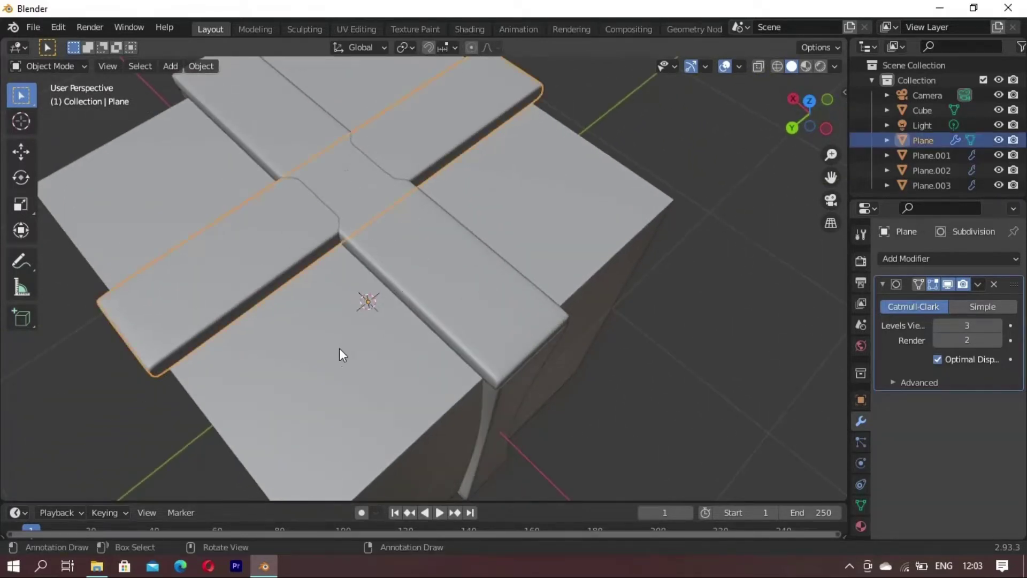
pyautogui.moveTo(339, 348)
pyautogui.mouseDown(button='middle')
pyautogui.moveTo(378, 301)
pyautogui.moveTo(359, 316)
pyautogui.moveTo(180, 287)
pyautogui.moveTo(380, 380)
pyautogui.mouseUp(button='middle')
pyautogui.scroll(-3, 359, 316)
pyautogui.hotkey('shift', 'd')
pyautogui.press('Escape')
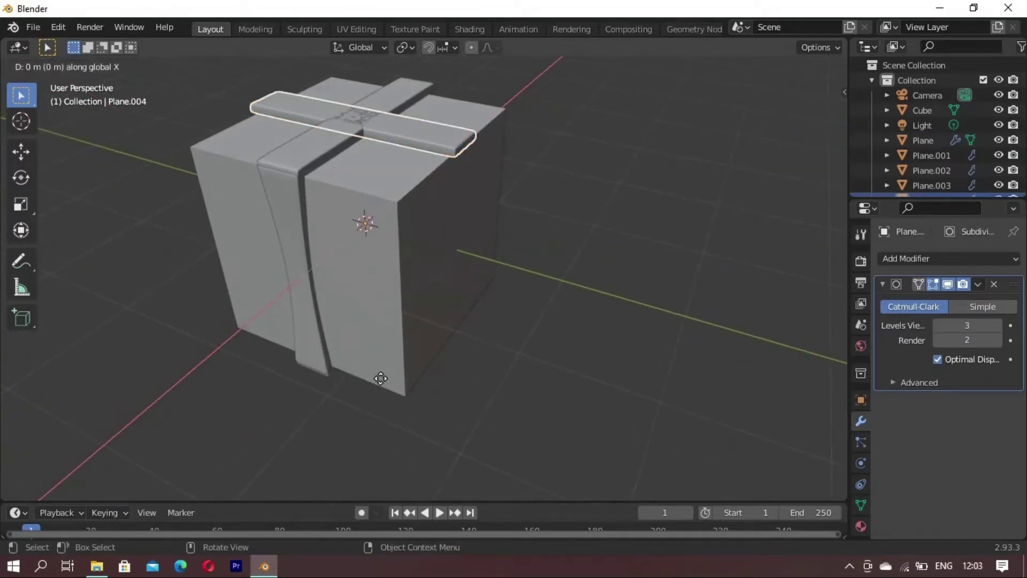
pyautogui.press('Escape')
pyautogui.write('ry')
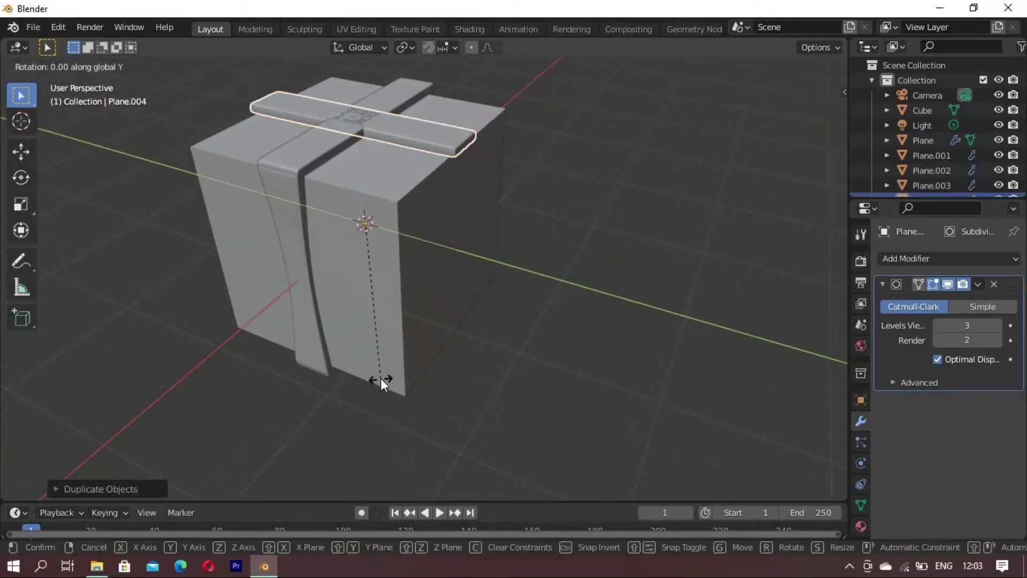
pyautogui.write('90')
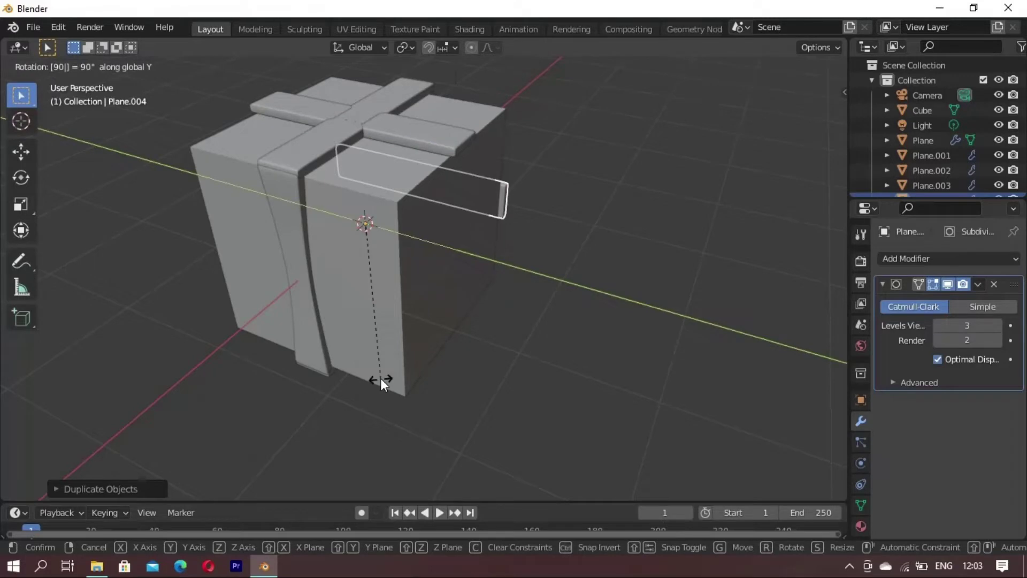
# Step: Turn the strap copy 90° around Z and slide it along Y
pyautogui.press('Escape')
pyautogui.press('r')
pyautogui.press('z')
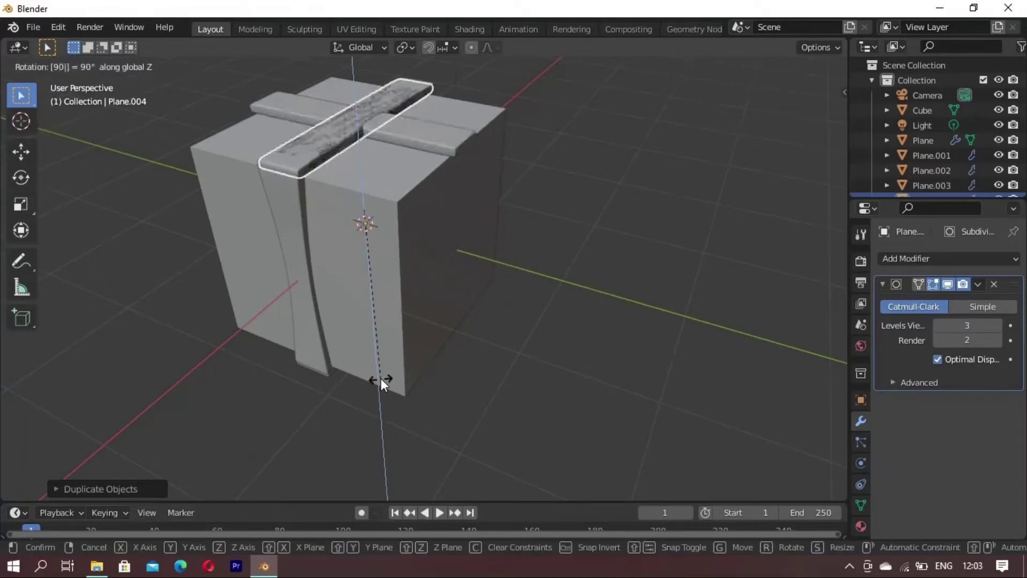
pyautogui.press('Return')
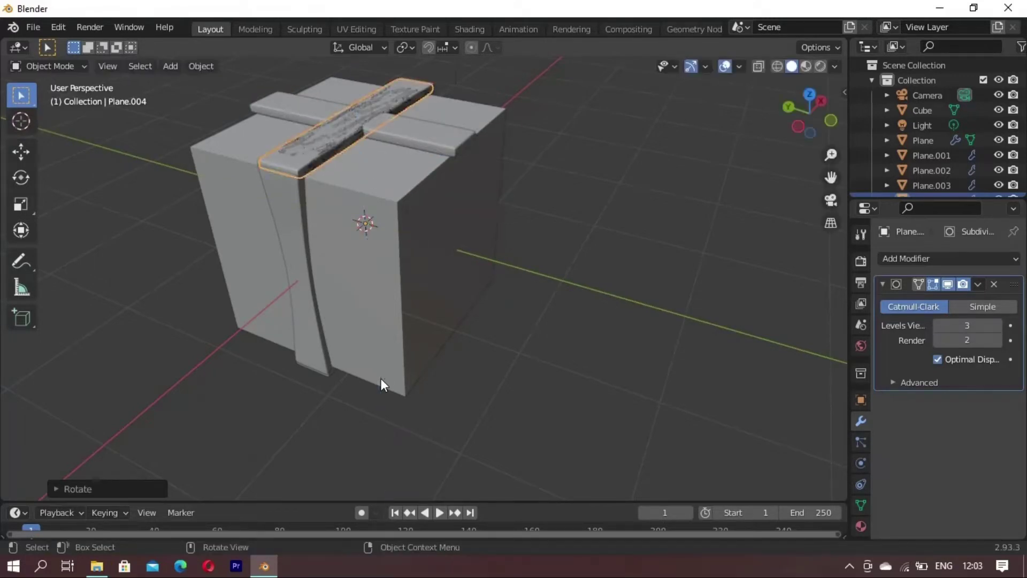
pyautogui.press('g')
pyautogui.press('y')
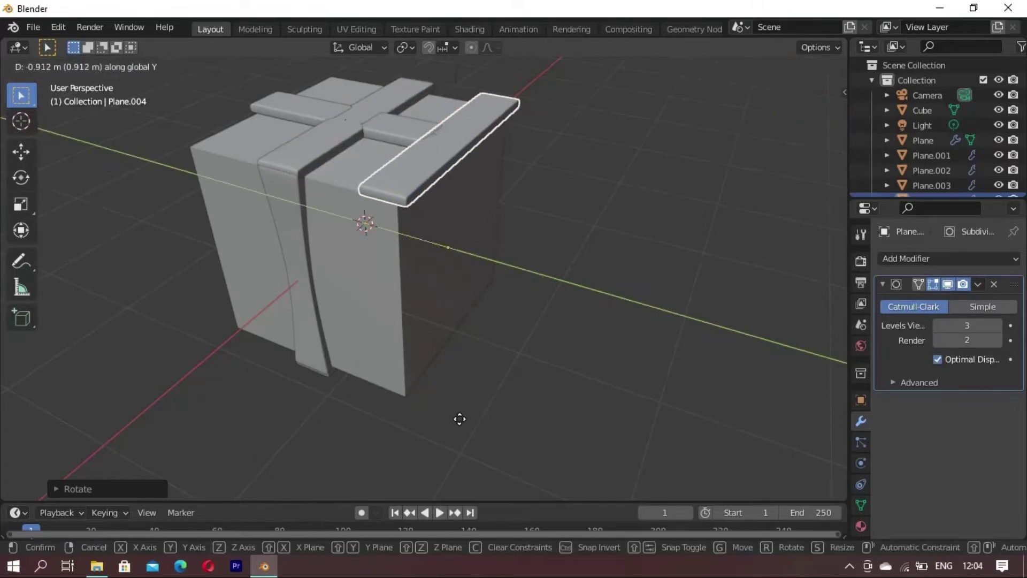
pyautogui.click(463, 430)
# Step: Stand the strap copy upright with 90° turns around Y and X
pyautogui.write('z90')
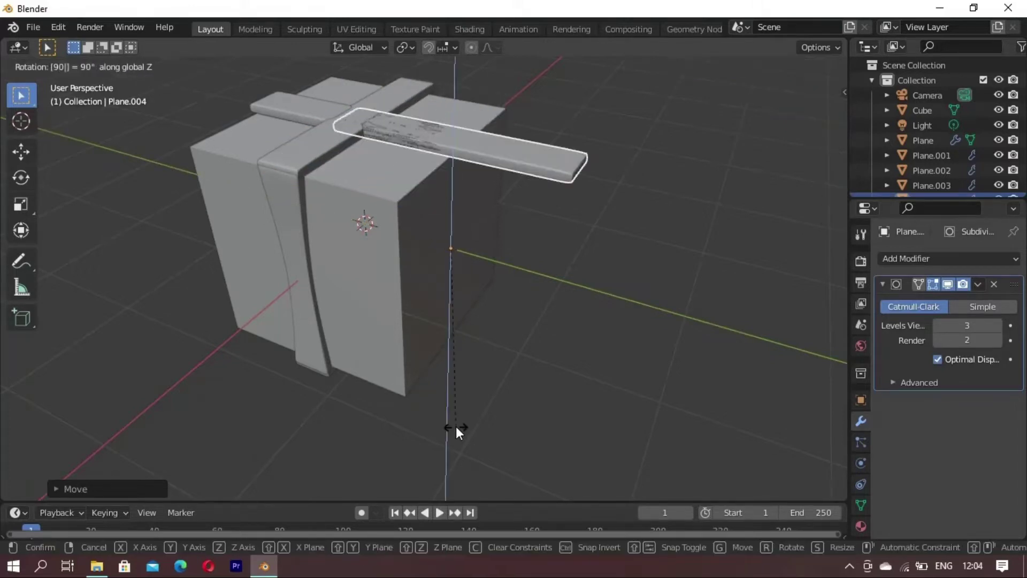
pyautogui.press('Escape')
pyautogui.write('ry9')
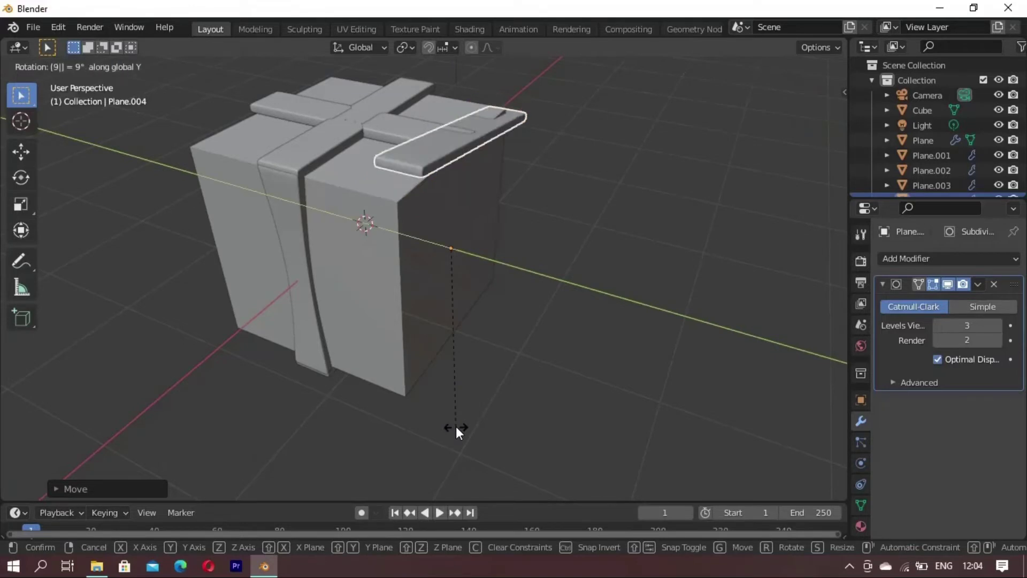
pyautogui.write('0')
pyautogui.click(456, 426)
pyautogui.moveTo(455, 426); pyautogui.dragTo(254, 377, button='middle')
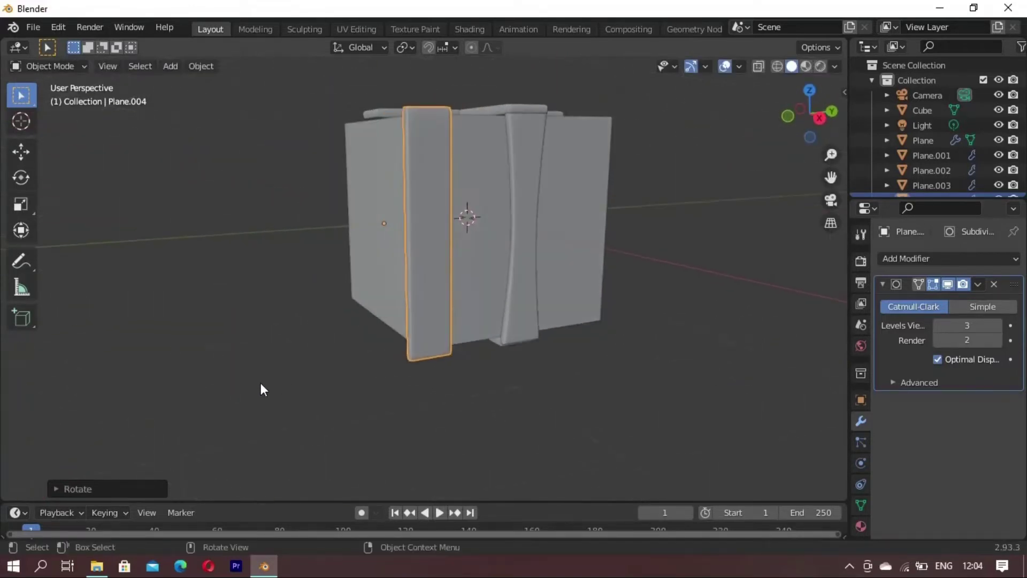
pyautogui.write('rx90')
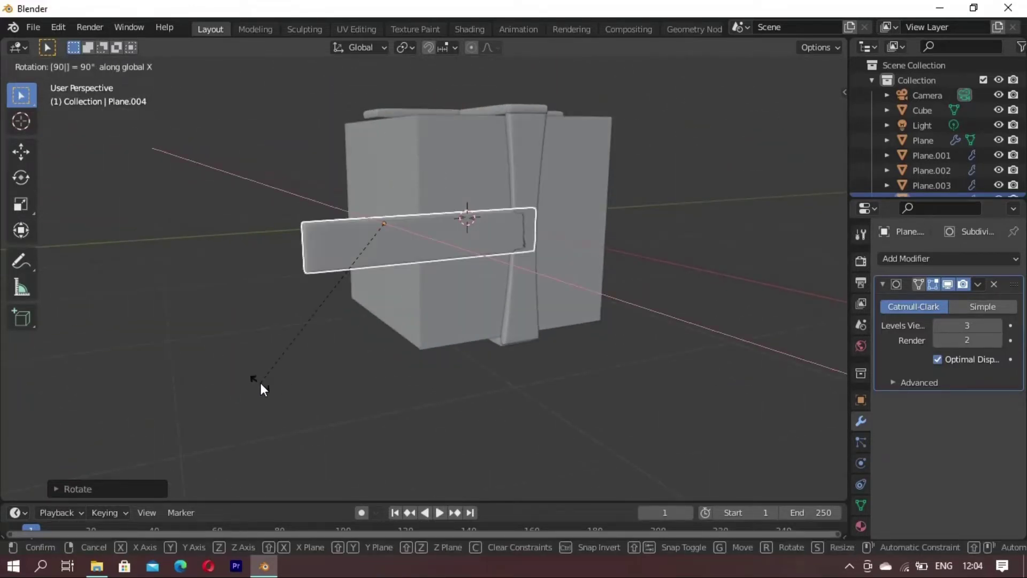
pyautogui.click(261, 383)
pyautogui.moveTo(393, 304)
pyautogui.mouseDown(button='middle')
pyautogui.moveTo(246, 326)
pyautogui.moveTo(272, 364)
pyautogui.moveTo(576, 399)
pyautogui.moveTo(464, 391)
pyautogui.moveTo(420, 363)
pyautogui.mouseUp(button='middle')
# Step: Rotate the strap another 90° around Y
pyautogui.press('r')
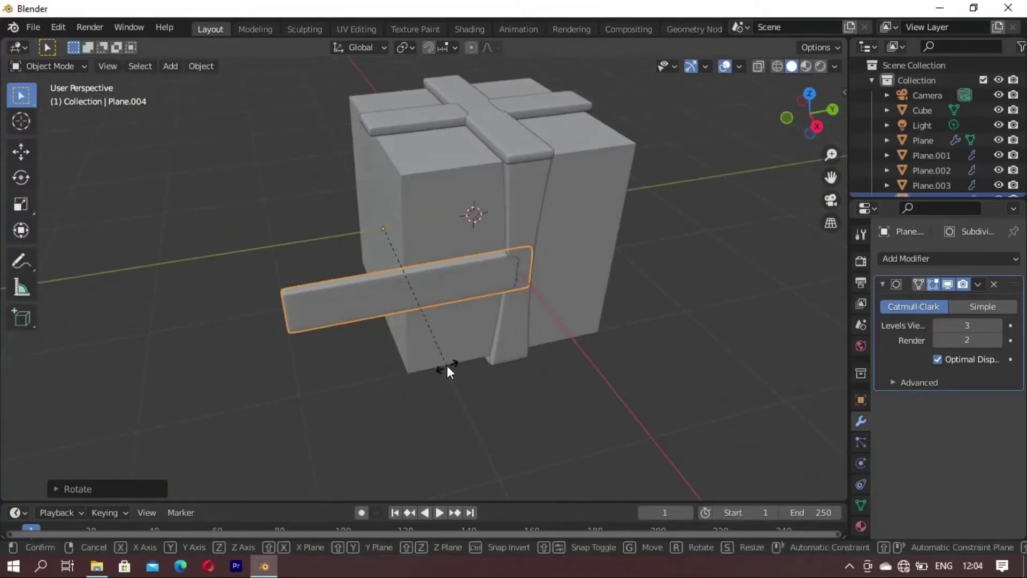
pyautogui.press('y')
pyautogui.press('9')
pyautogui.press('0')
pyautogui.press('Return')
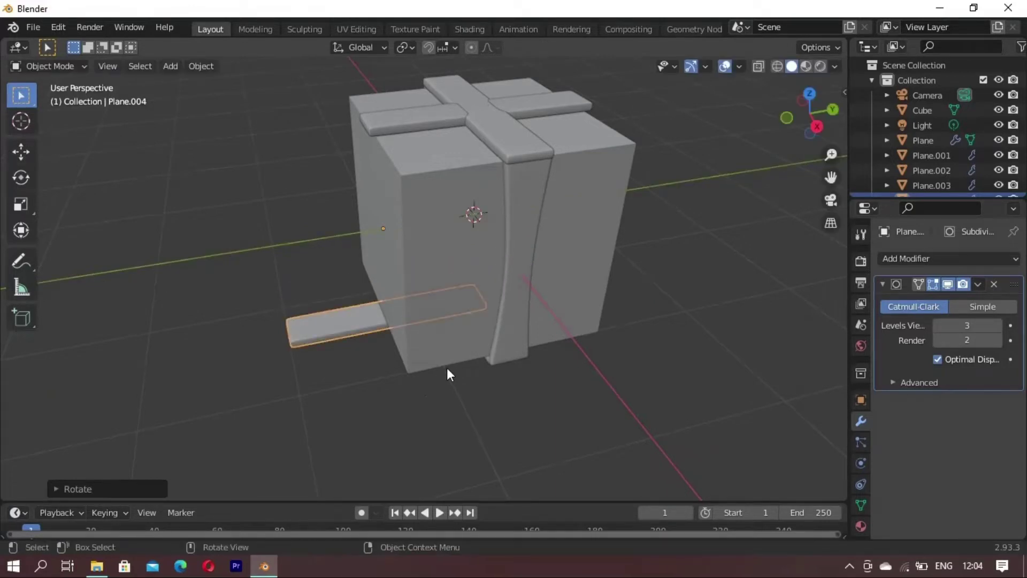
pyautogui.moveTo(447, 368); pyautogui.dragTo(444, 207, button='middle')
# Step: Slide the strap along Y onto the side of the box
pyautogui.press('g')
pyautogui.press('y')
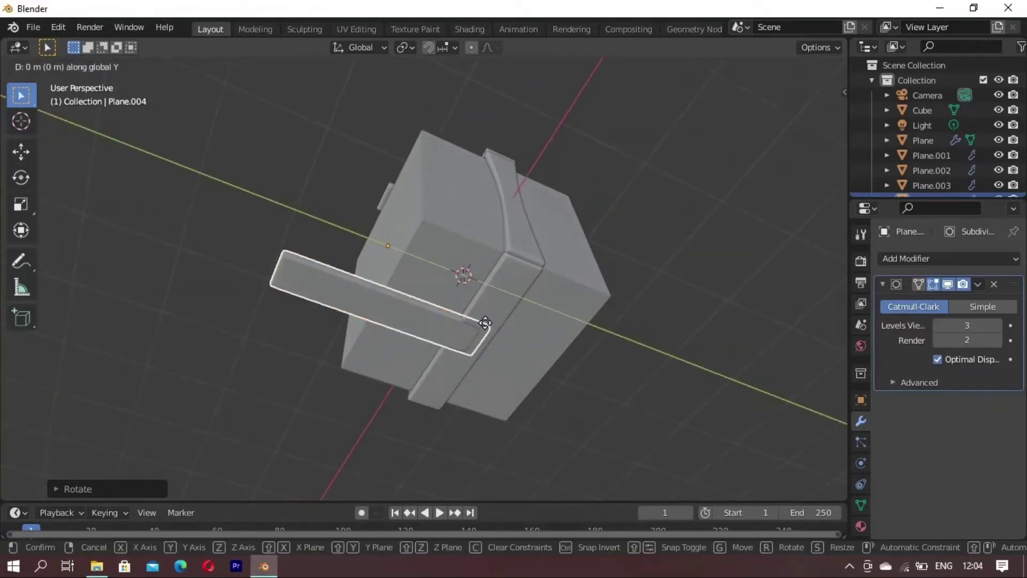
pyautogui.click(567, 333)
pyautogui.moveTo(578, 321)
pyautogui.mouseDown(button='middle')
pyautogui.moveTo(400, 370)
pyautogui.moveTo(453, 420)
pyautogui.moveTo(409, 366)
pyautogui.mouseUp(button='middle')
pyautogui.moveTo(650, 281)
pyautogui.mouseDown(button='middle')
pyautogui.moveTo(448, 255)
pyautogui.moveTo(325, 162)
pyautogui.moveTo(402, 307)
pyautogui.mouseUp(button='middle')
# Step: Duplicate the strap in place and turn the copy 90° around Y
pyautogui.hotkey('shift', 'd')
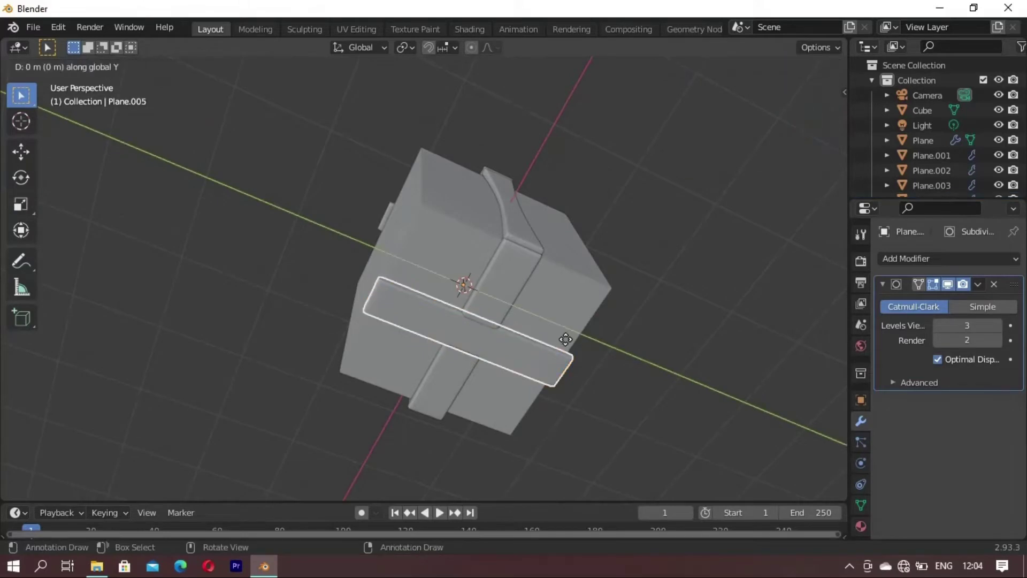
pyautogui.rightClick(565, 338)
pyautogui.write('r')
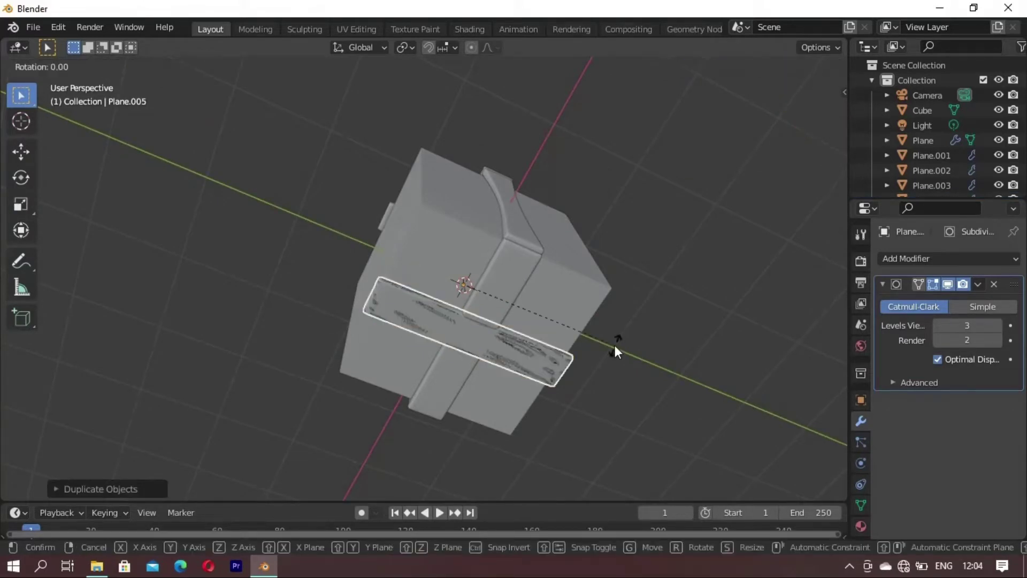
pyautogui.write('y90')
pyautogui.press('Return')
pyautogui.moveTo(615, 345)
pyautogui.mouseDown(button='middle')
pyautogui.moveTo(363, 222)
pyautogui.moveTo(448, 268)
pyautogui.moveTo(332, 284)
pyautogui.moveTo(560, 239)
pyautogui.moveTo(411, 266)
pyautogui.mouseUp(button='middle')
# Step: Stand the duplicate vertical with 90° turns around X and Z
pyautogui.write('rx')
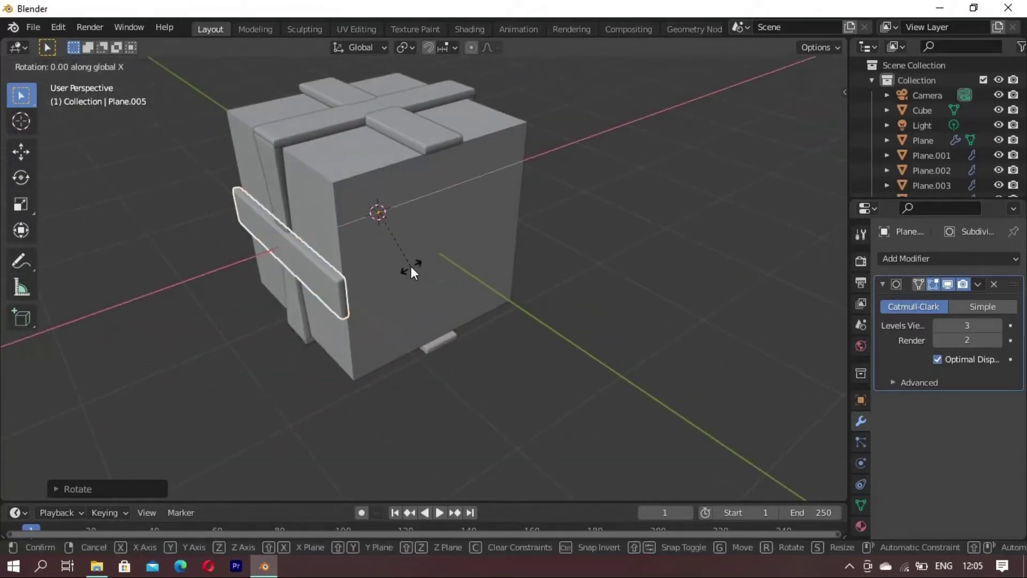
pyautogui.write('90')
pyautogui.press('Return')
pyautogui.moveTo(413, 278)
pyautogui.mouseDown(button='middle')
pyautogui.moveTo(351, 195)
pyautogui.moveTo(214, 209)
pyautogui.moveTo(489, 255)
pyautogui.moveTo(553, 245)
pyautogui.moveTo(607, 275)
pyautogui.mouseUp(button='middle')
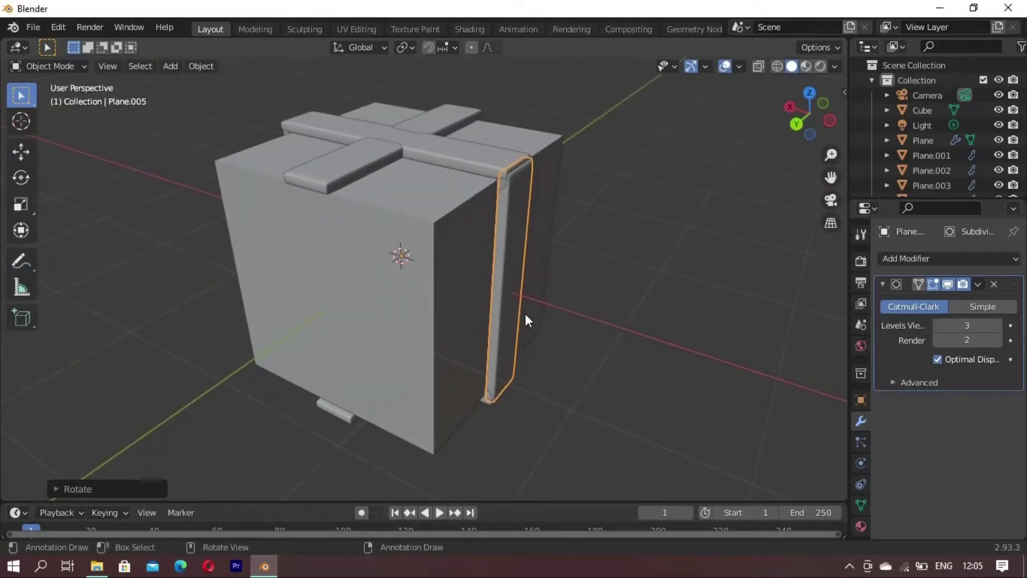
pyautogui.write('rz90')
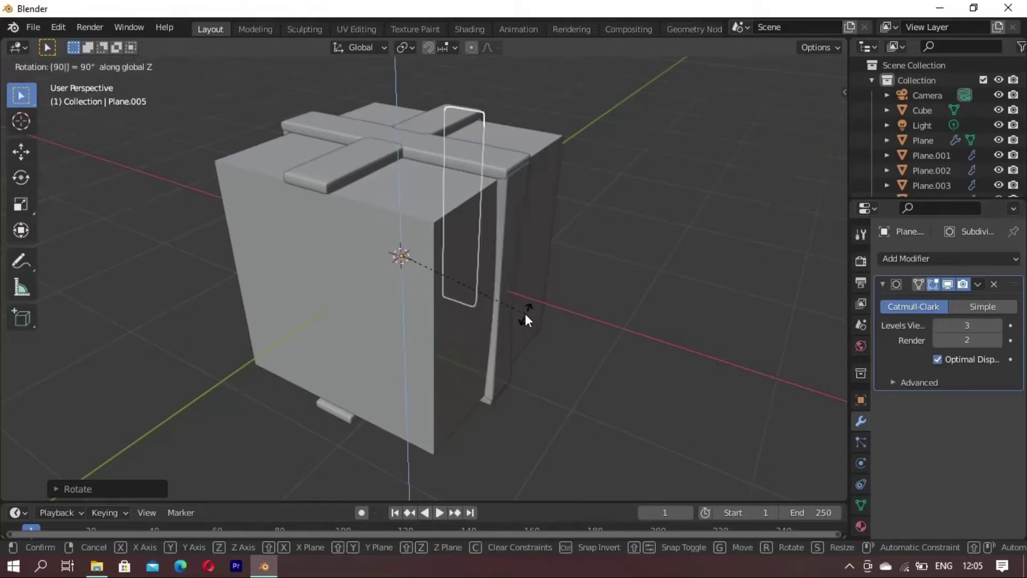
pyautogui.press('Return')
pyautogui.moveTo(525, 314)
pyautogui.mouseDown(button='middle')
pyautogui.moveTo(248, 298)
pyautogui.moveTo(362, 266)
pyautogui.moveTo(359, 294)
pyautogui.moveTo(279, 249)
pyautogui.moveTo(678, 199)
pyautogui.moveTo(487, 217)
pyautogui.moveTo(448, 273)
pyautogui.mouseUp(button='middle')
# Step: Copy the side strap along Y onto the opposite face of the box
pyautogui.hotkey('shift', 'd')
pyautogui.press('x')
pyautogui.press('y')
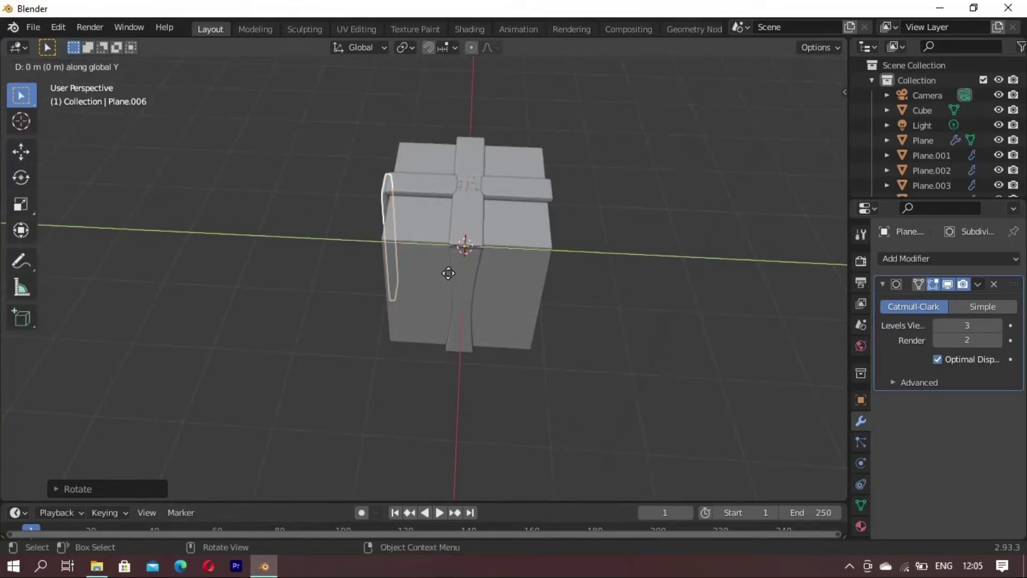
pyautogui.click(601, 260)
pyautogui.moveTo(541, 255)
pyautogui.mouseDown(button='middle')
pyautogui.moveTo(544, 175)
pyautogui.moveTo(527, 183)
pyautogui.moveTo(489, 241)
pyautogui.moveTo(489, 222)
pyautogui.moveTo(512, 235)
pyautogui.mouseUp(button='middle')
# Step: Isolate the top strip in Edit Mode and squeeze two new centre loop cuts together along Y
pyautogui.press('Tab')
pyautogui.moveTo(487, 323); pyautogui.dragTo(543, 255, button='middle')
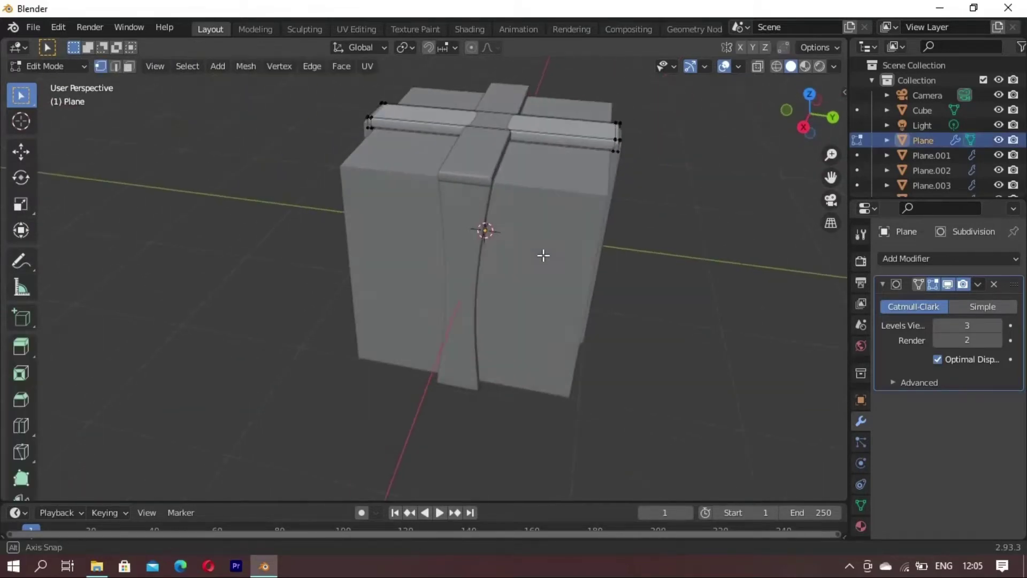
pyautogui.press('KP_Divide')
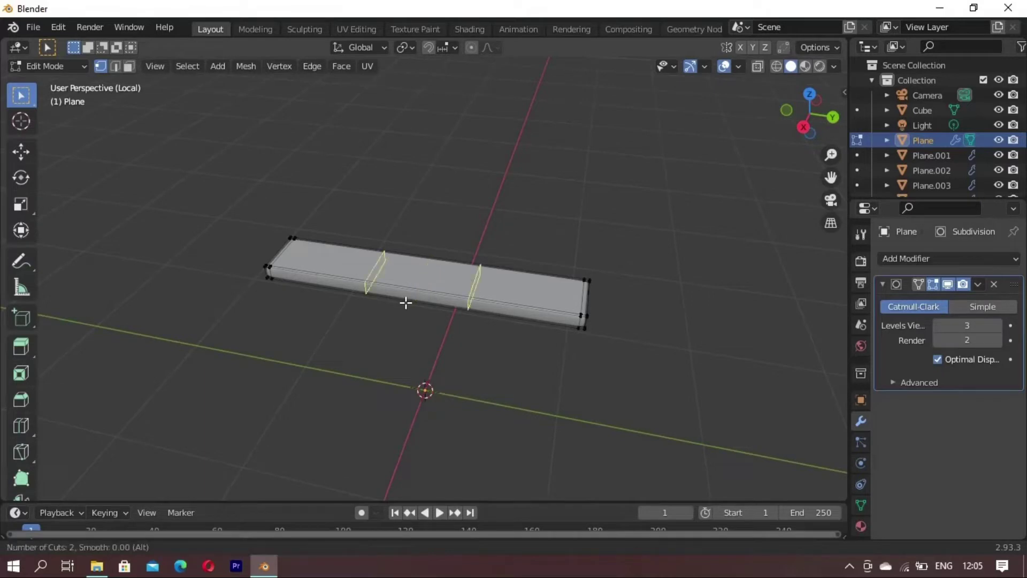
pyautogui.click(405, 302)
pyautogui.rightClick(405, 303)
pyautogui.press('y')
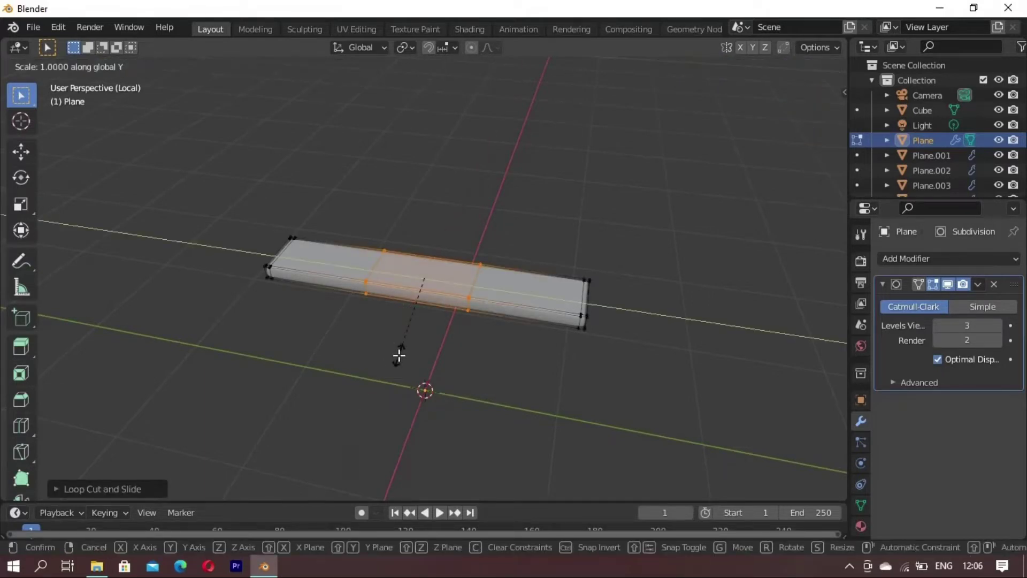
pyautogui.click(422, 304)
# Step: Shrink the middle face toward its centre and return to the full scene view
pyautogui.click(394, 362)
pyautogui.scroll(2, 422, 302)
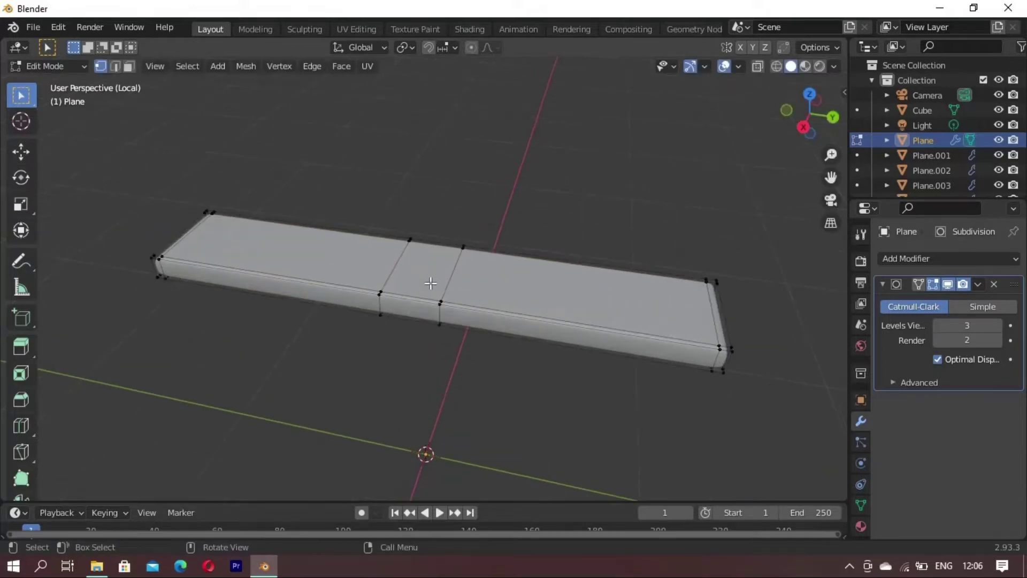
pyautogui.scroll(2, 432, 332)
pyautogui.moveTo(432, 341); pyautogui.dragTo(457, 233, button='middle')
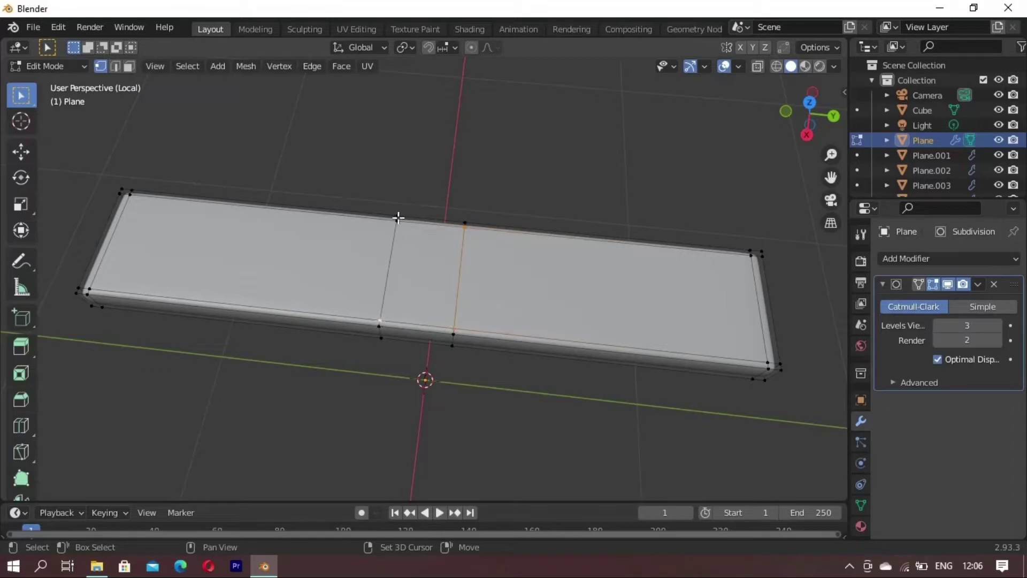
pyautogui.press('s')
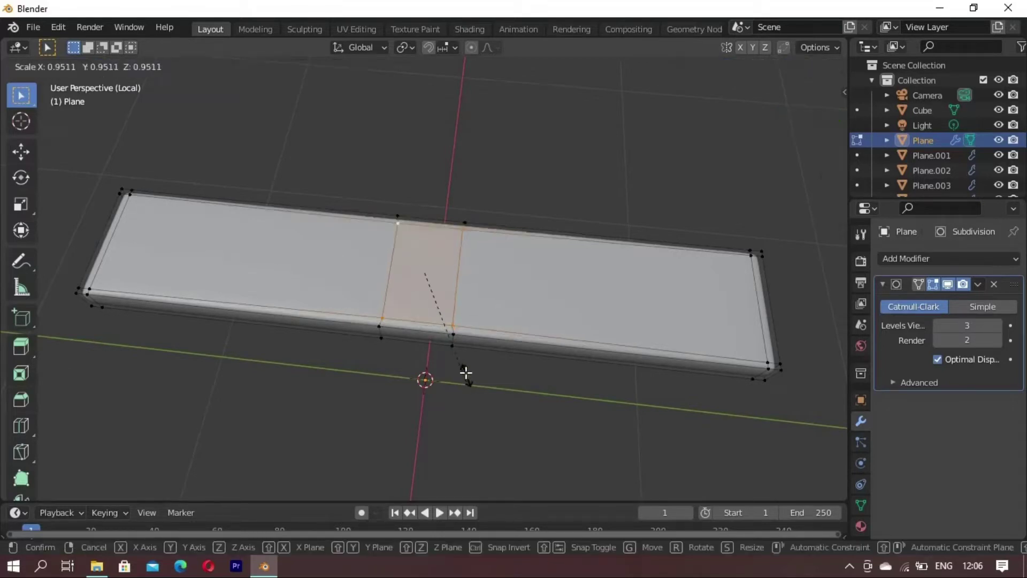
pyautogui.click(439, 316)
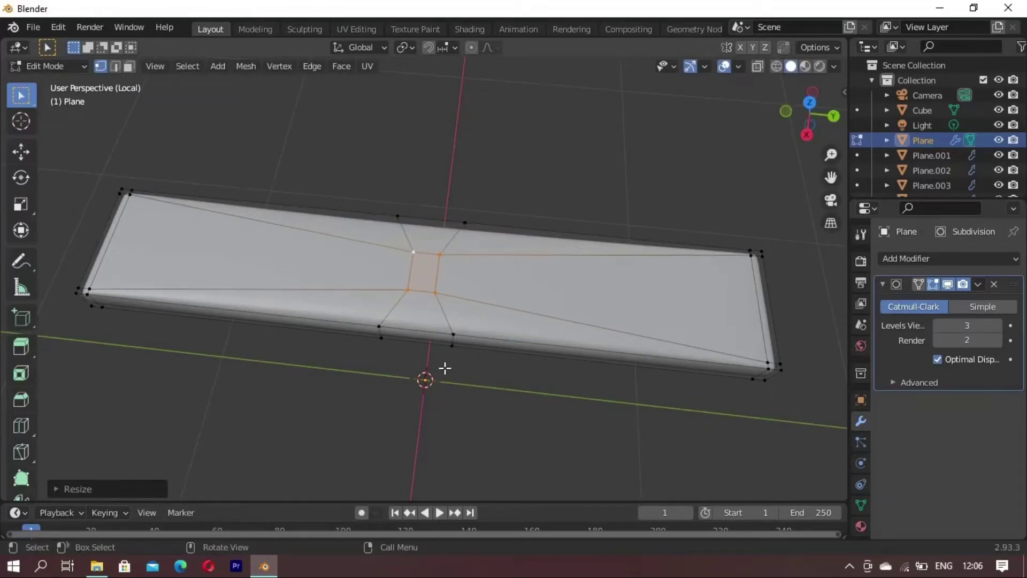
pyautogui.press('KP_Divide')
# Step: Raise the centre face slightly along Z
pyautogui.press('g')
pyautogui.press('z')
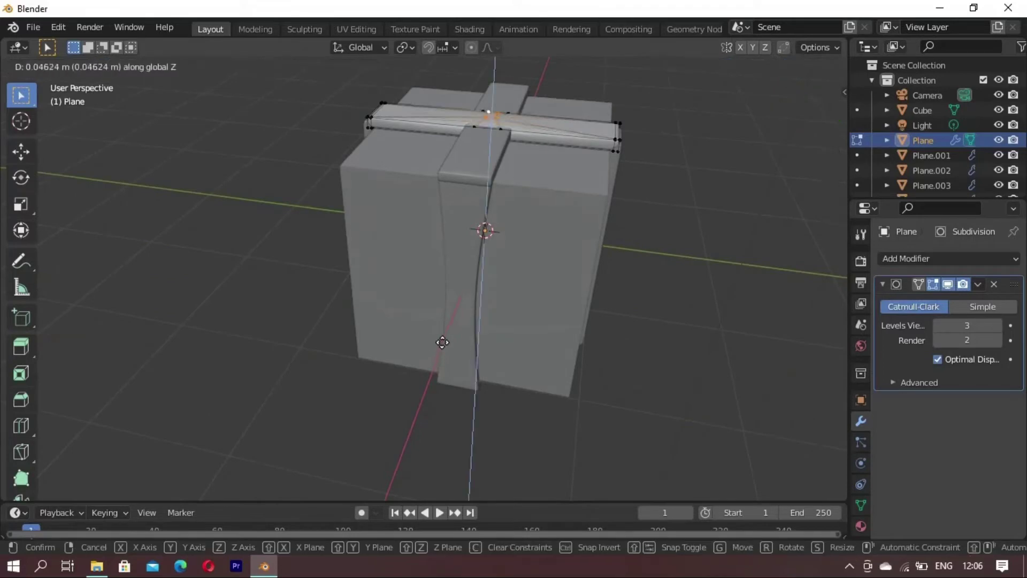
pyautogui.click(447, 321)
pyautogui.moveTo(447, 321)
pyautogui.mouseDown(button='middle')
pyautogui.moveTo(487, 345)
pyautogui.moveTo(442, 305)
pyautogui.moveTo(358, 285)
pyautogui.moveTo(444, 219)
pyautogui.moveTo(447, 275)
pyautogui.moveTo(456, 232)
pyautogui.moveTo(530, 362)
pyautogui.mouseUp(button='middle')
# Step: Add two more loop cuts across the ribbon, one near its end
pyautogui.hotkey('ctrl', 'r')
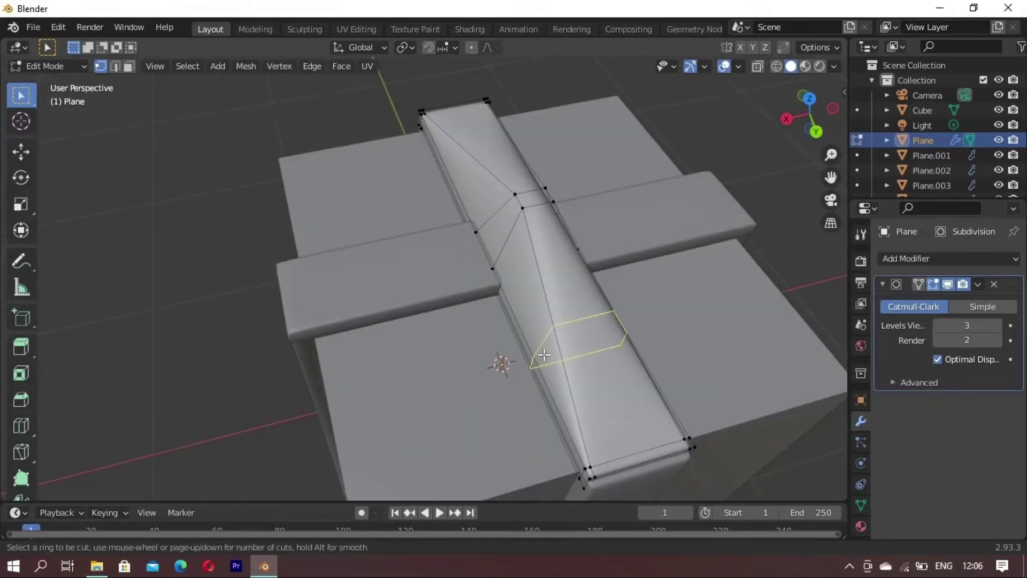
pyautogui.click(545, 320)
pyautogui.click(539, 297)
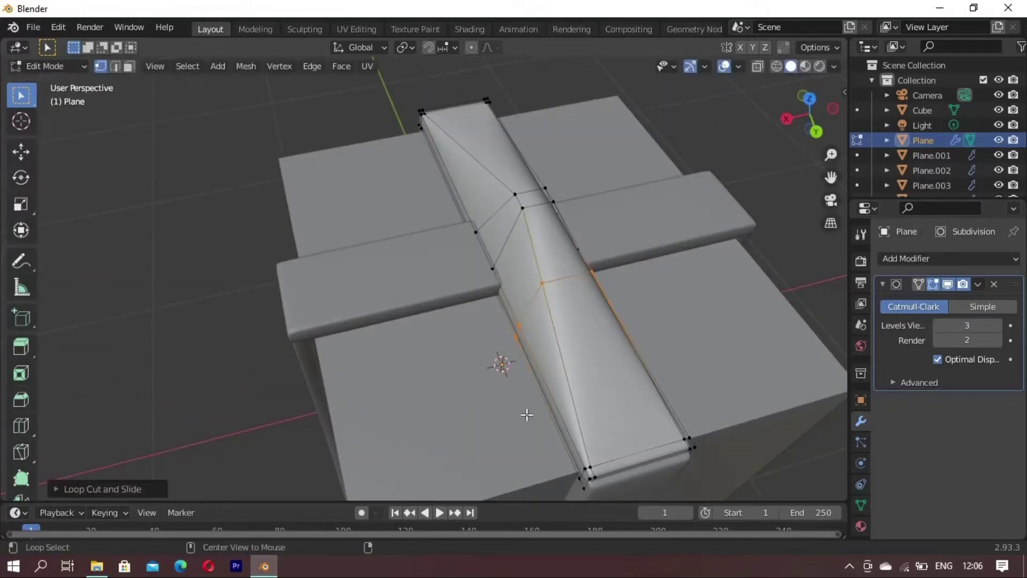
pyautogui.hotkey('ctrl', 'r')
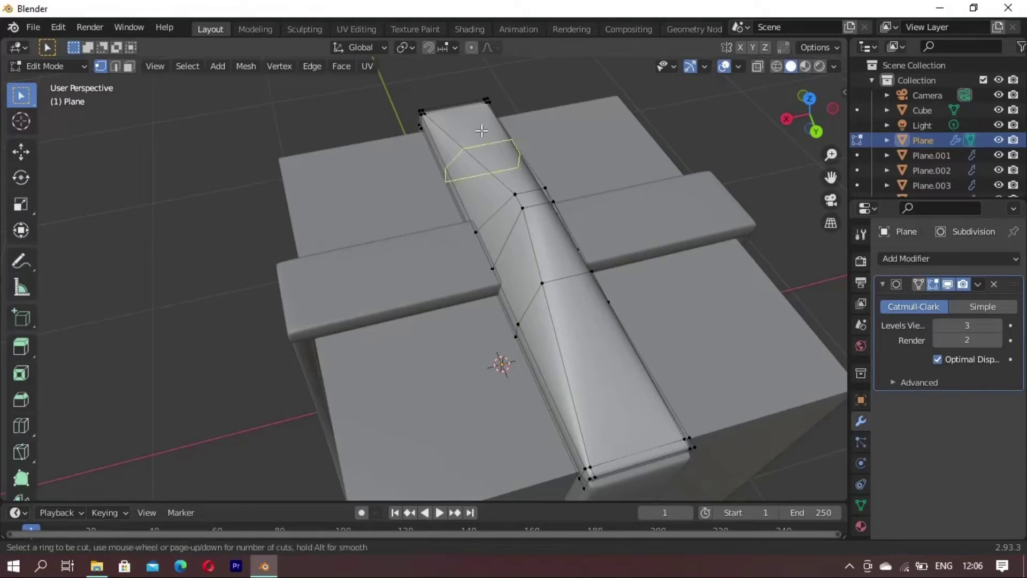
pyautogui.click(507, 166)
pyautogui.click(487, 170)
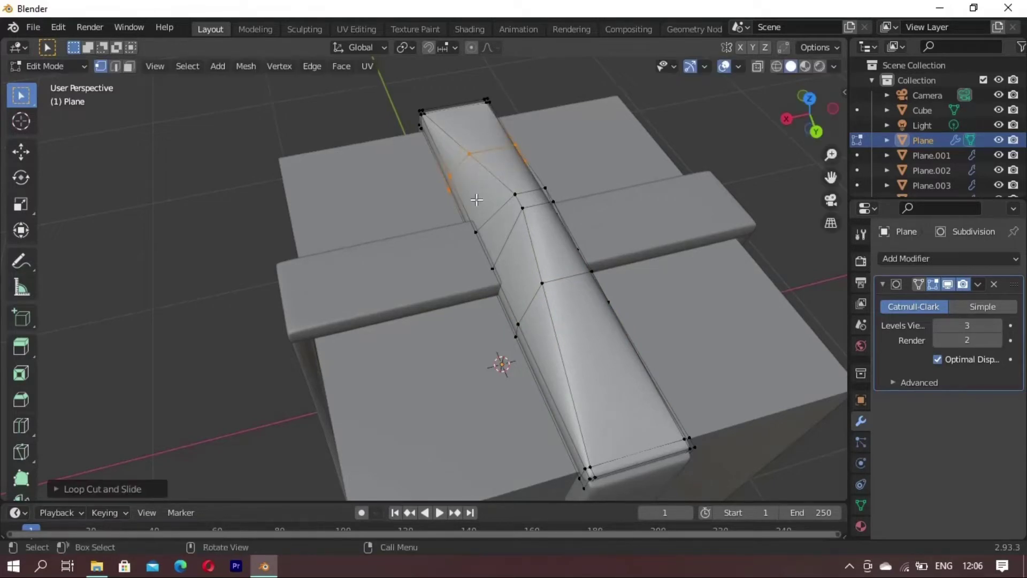
pyautogui.moveTo(475, 204)
pyautogui.mouseDown(button='middle')
pyautogui.moveTo(537, 277)
pyautogui.moveTo(437, 207)
pyautogui.mouseUp(button='middle')
# Step: Lower two matching top-edge vertices along Z
pyautogui.click(454, 178)
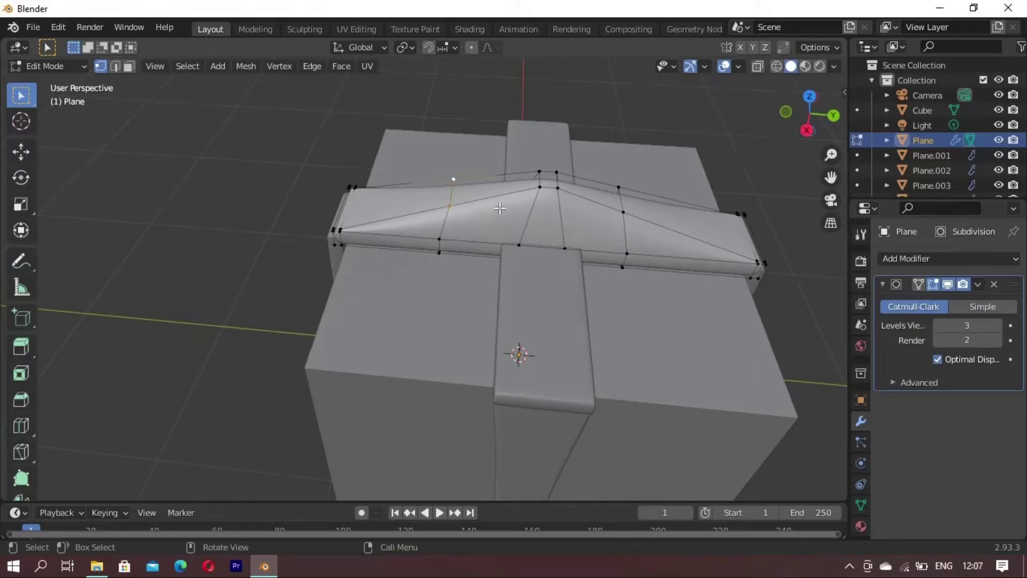
pyautogui.keyDown('shift'); pyautogui.click(619, 187); pyautogui.keyUp('shift')
pyautogui.moveTo(495, 287)
pyautogui.mouseDown(button='middle')
pyautogui.moveTo(544, 360)
pyautogui.moveTo(540, 314)
pyautogui.mouseUp(button='middle')
pyautogui.press('g')
pyautogui.press('z')
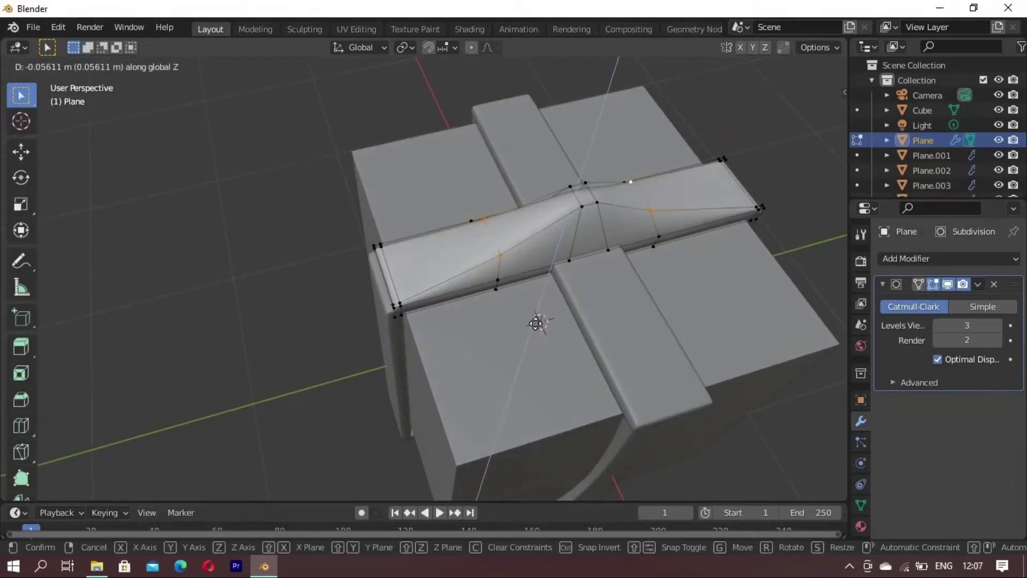
pyautogui.click(528, 335)
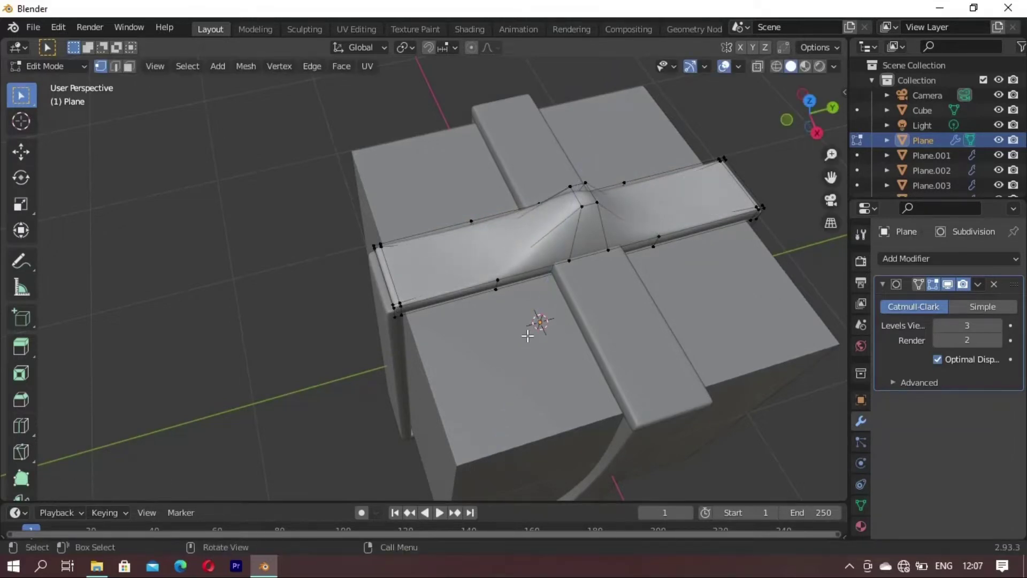
pyautogui.moveTo(582, 216)
pyautogui.mouseDown(button='middle')
pyautogui.moveTo(490, 193)
pyautogui.moveTo(484, 202)
pyautogui.mouseUp(button='middle')
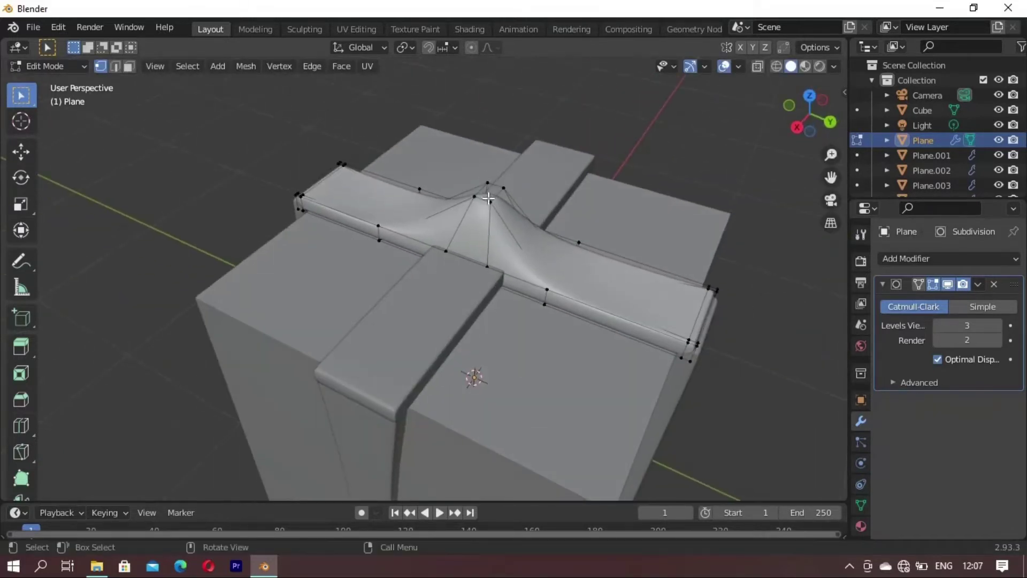
# Step: Scale the peak vertices closer together and leave Edit Mode
pyautogui.press('shift')
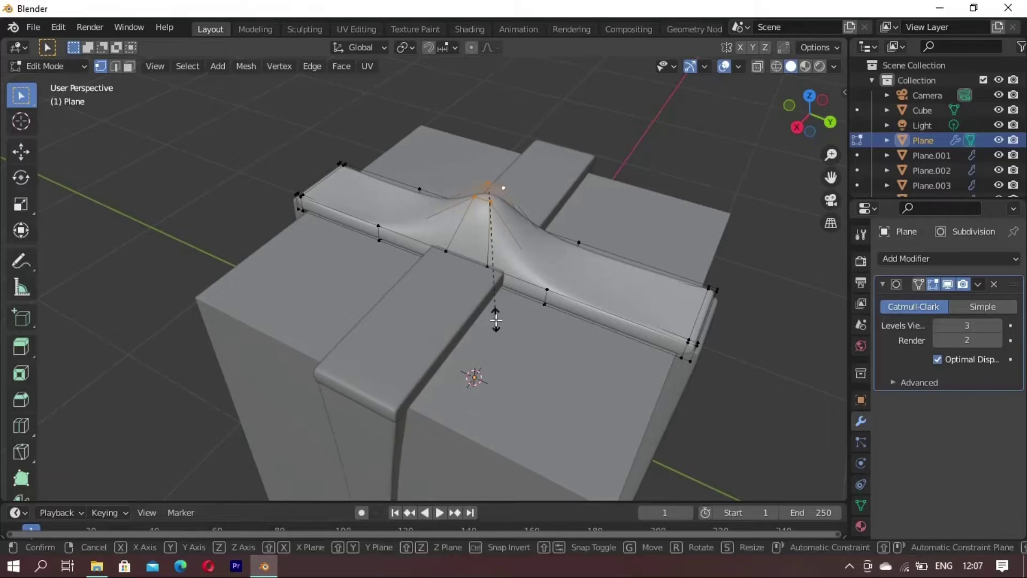
pyautogui.press('s')
pyautogui.press('Return')
pyautogui.click(584, 308)
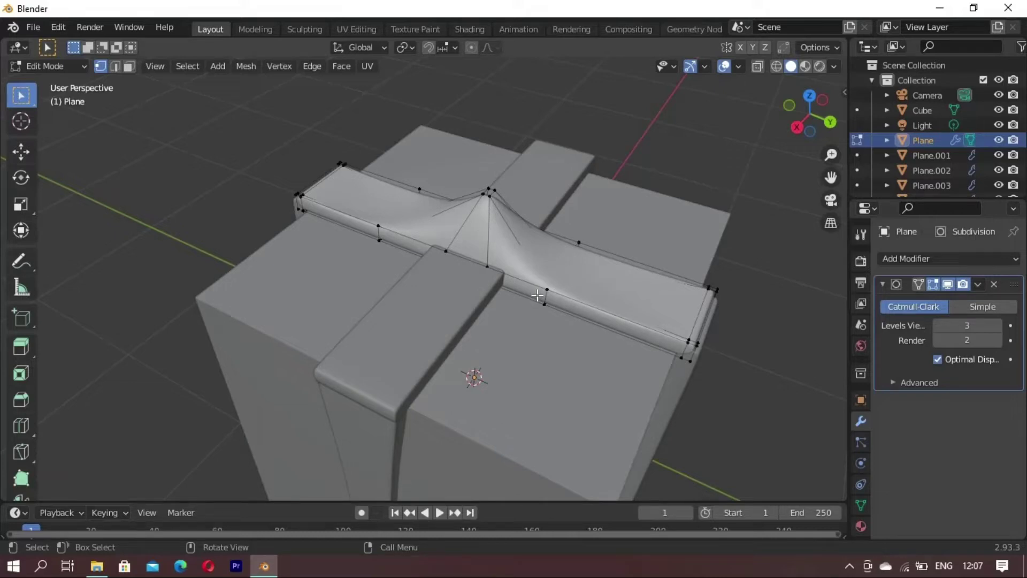
pyautogui.moveTo(514, 293)
pyautogui.mouseDown(button='middle')
pyautogui.moveTo(435, 262)
pyautogui.moveTo(484, 362)
pyautogui.mouseUp(button='middle')
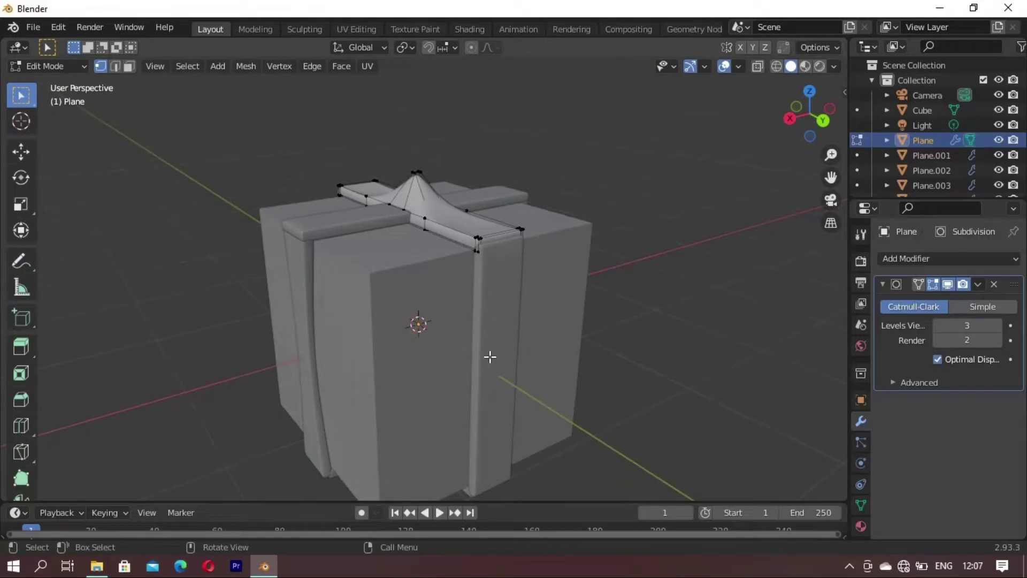
pyautogui.press('Tab')
pyautogui.click(490, 357)
# Step: Duplicate the front strap in place and lay the copy horizontal with a 90° Y turn
pyautogui.moveTo(603, 309)
pyautogui.mouseDown(button='middle')
pyautogui.moveTo(279, 329)
pyautogui.moveTo(248, 314)
pyautogui.moveTo(349, 311)
pyautogui.moveTo(424, 356)
pyautogui.mouseUp(button='middle')
pyautogui.hotkey('shift', 'd')
pyautogui.press('x')
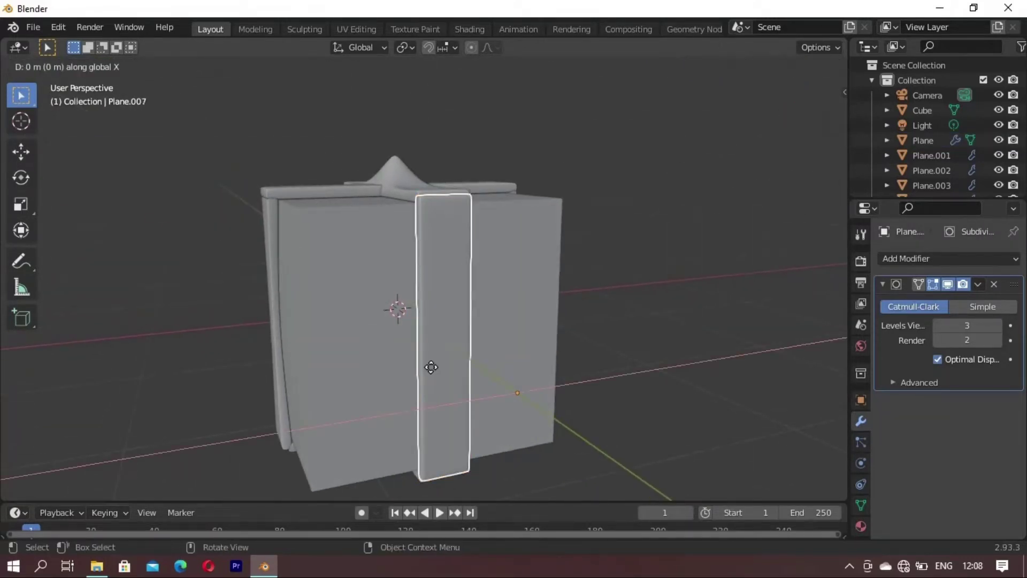
pyautogui.click(431, 367)
pyautogui.write('rx9')
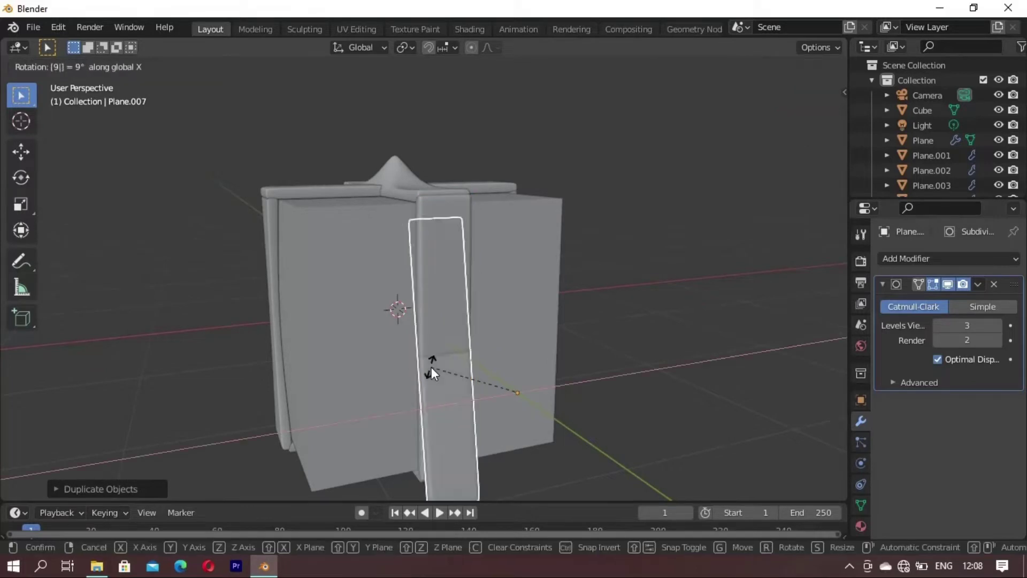
pyautogui.write('0')
pyautogui.press('Escape')
pyautogui.write('ry90')
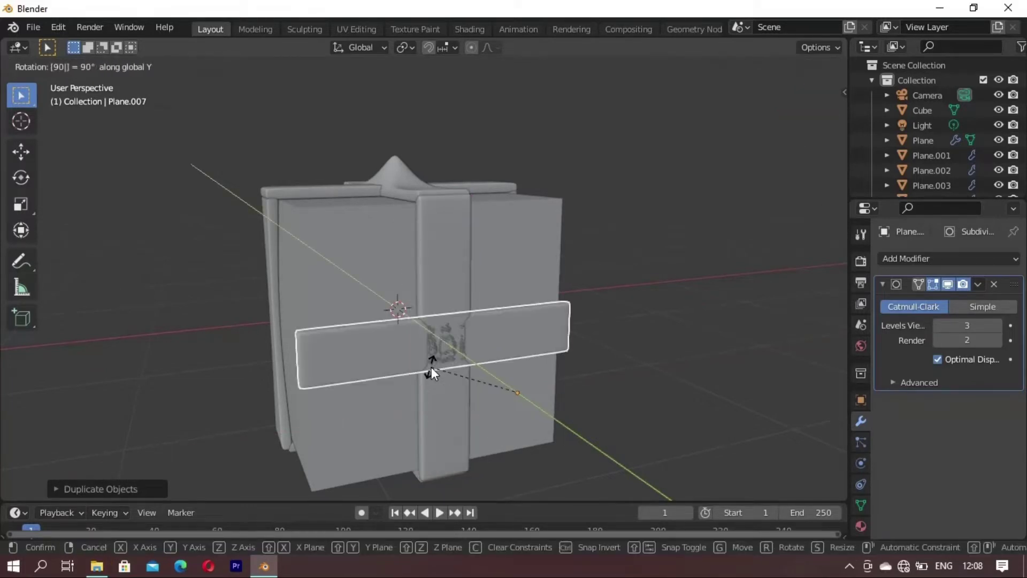
pyautogui.click(431, 367)
pyautogui.moveTo(395, 394); pyautogui.dragTo(438, 399, button='middle')
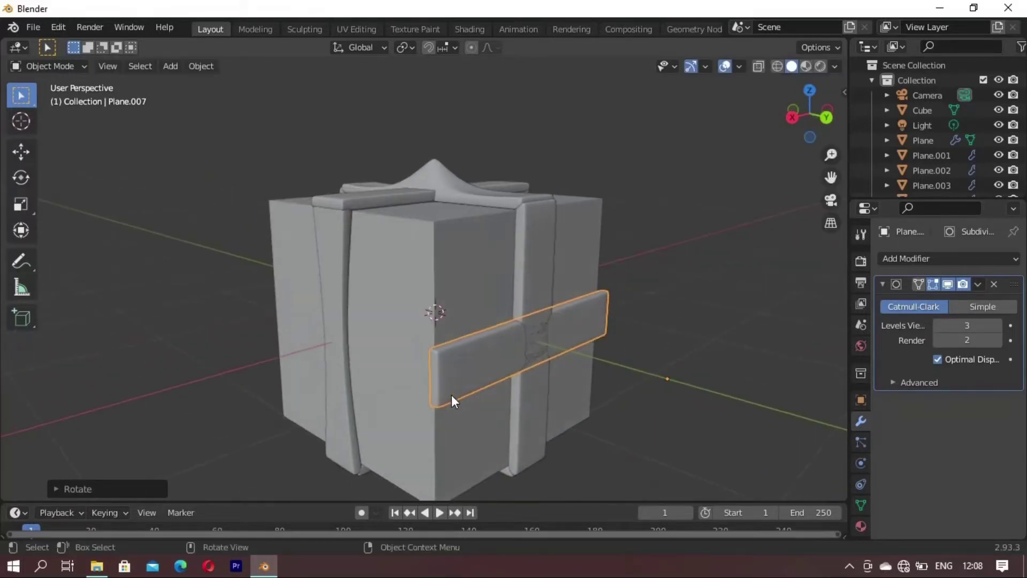
pyautogui.moveTo(513, 391)
pyautogui.mouseDown(button='middle')
pyautogui.moveTo(477, 380)
pyautogui.moveTo(281, 386)
pyautogui.moveTo(410, 384)
pyautogui.moveTo(527, 398)
pyautogui.mouseUp(button='middle')
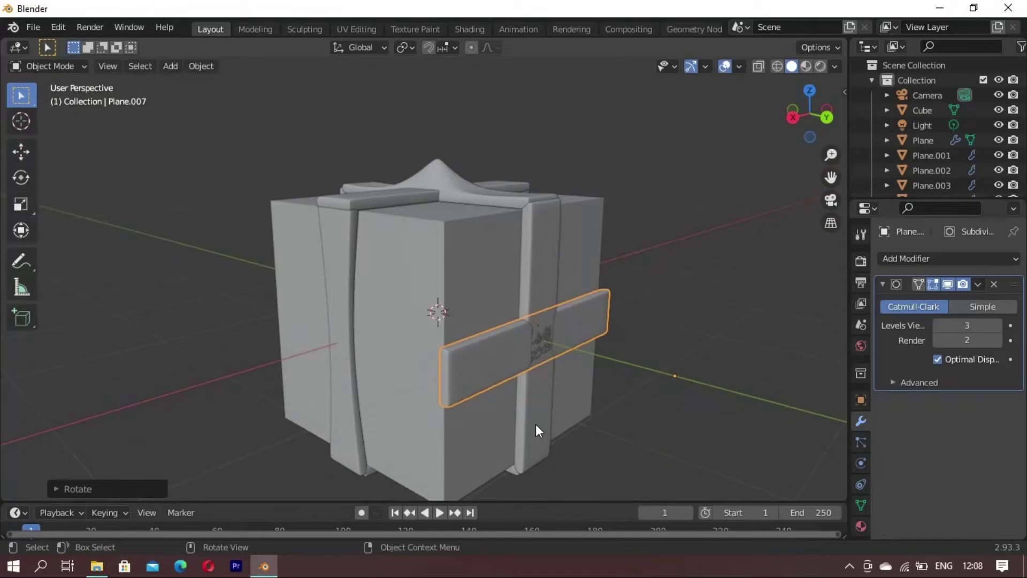
# Step: Add two loop cuts across the horizontal strap's middle and scale them along X
pyautogui.press('Tab')
pyautogui.hotkey('ctrl', 'r')
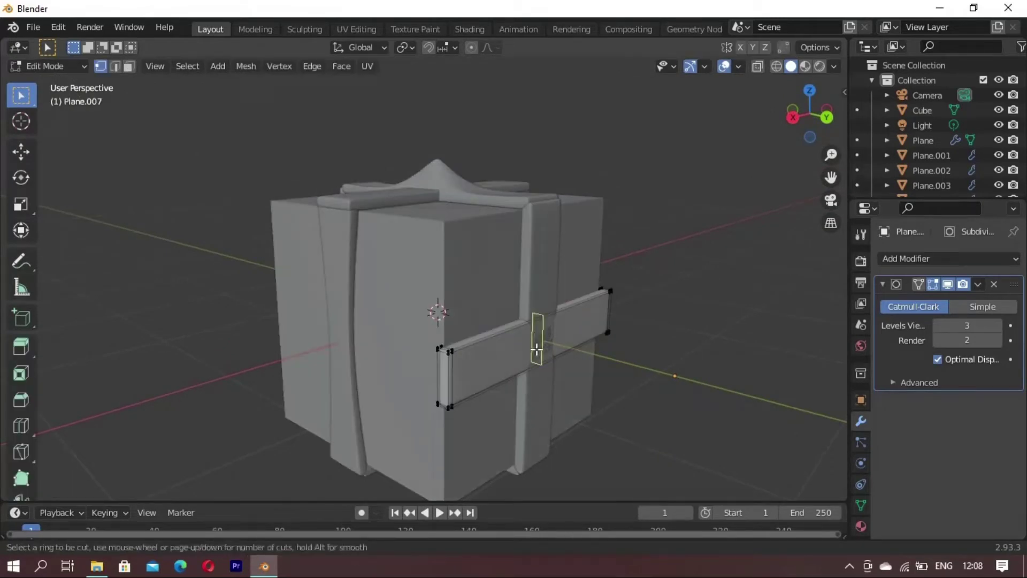
pyautogui.scroll(1, 536, 347)
pyautogui.click(536, 349)
pyautogui.press('s')
pyautogui.press('y')
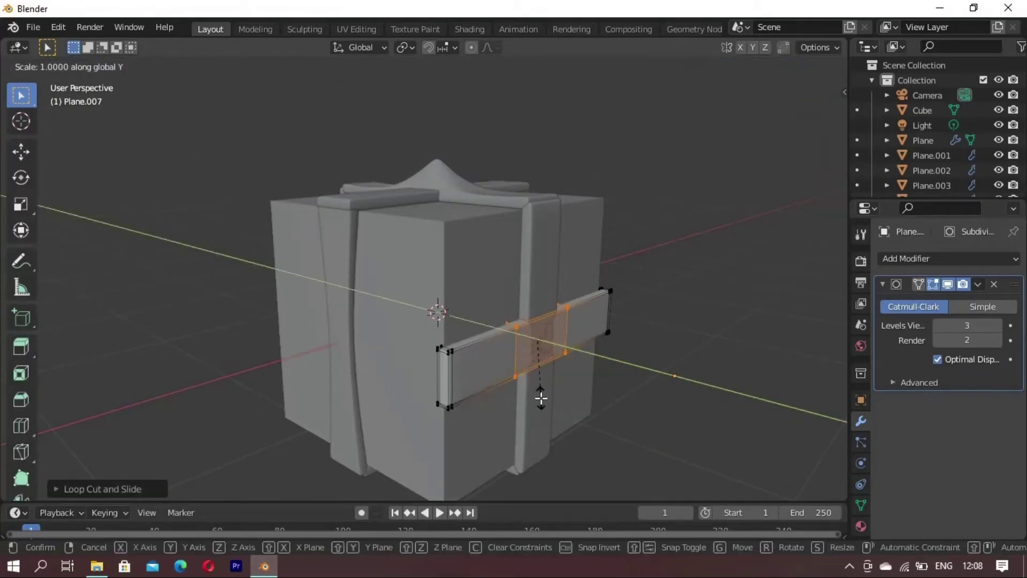
pyautogui.press('x')
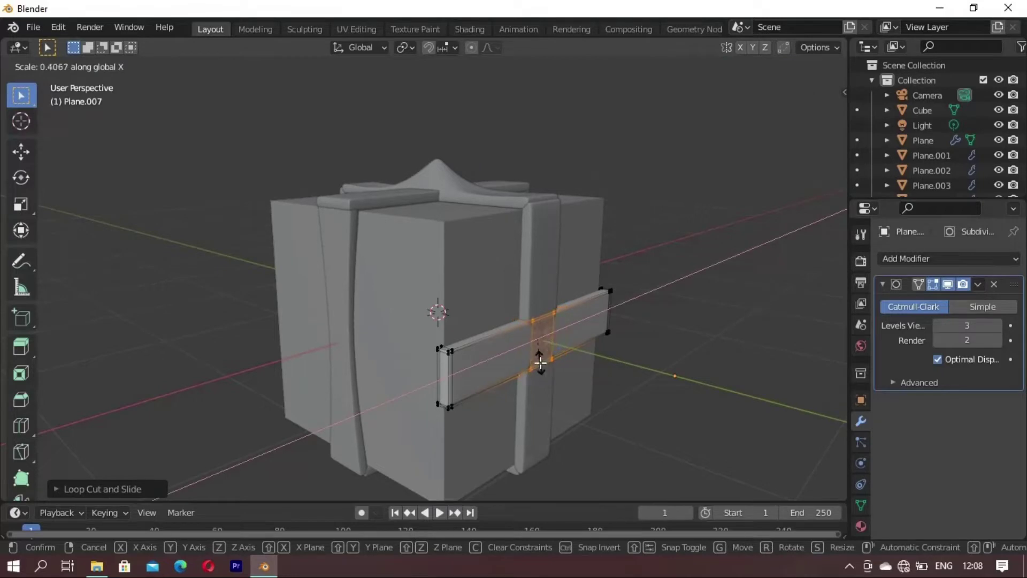
pyautogui.click(540, 364)
pyautogui.hotkey('alt', 'a')
# Step: Select the strap's middle section and push it slightly inward along Y
pyautogui.moveTo(541, 367); pyautogui.dragTo(480, 179, button='middle')
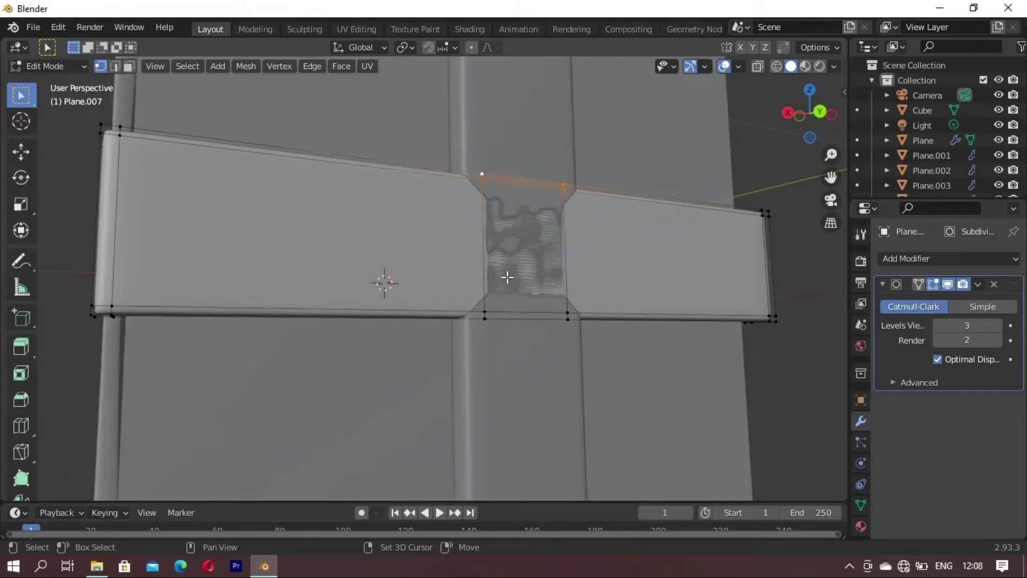
pyautogui.keyDown('alt'); pyautogui.keyDown('shift'); pyautogui.click(568, 312); pyautogui.keyUp('shift'); pyautogui.keyUp('alt')
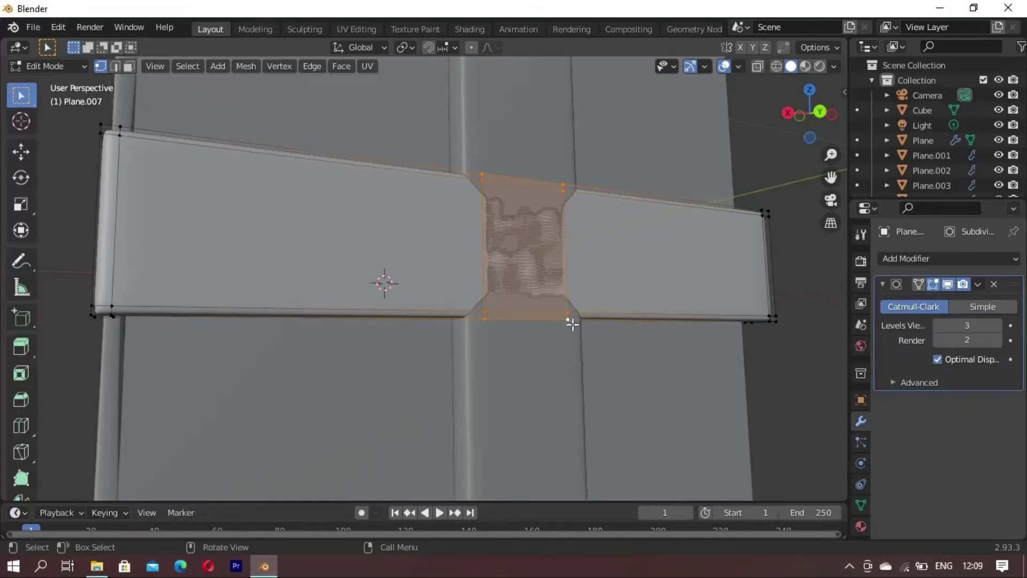
pyautogui.press('g')
pyautogui.press('y')
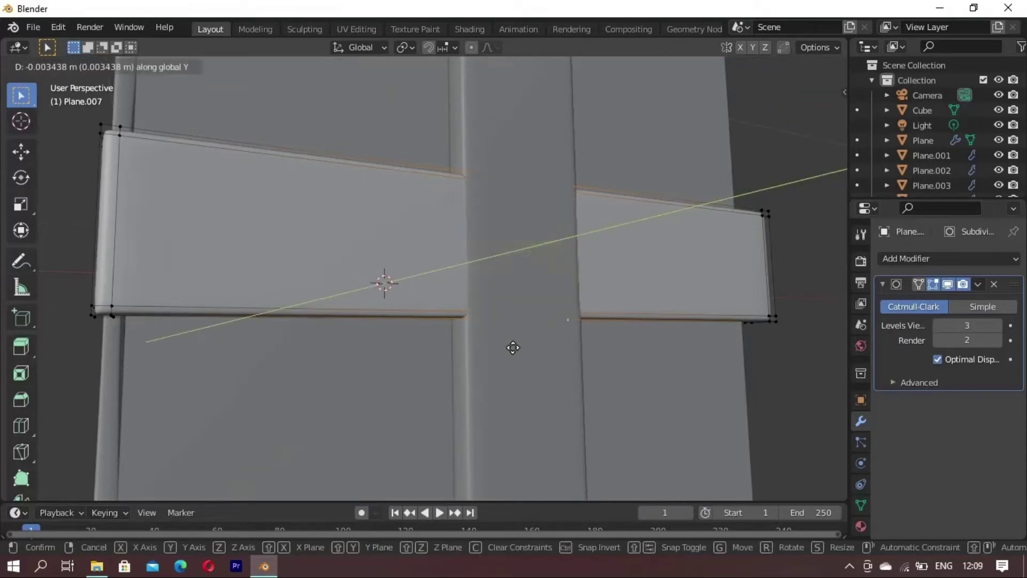
pyautogui.click(509, 346)
pyautogui.scroll(-5, 453, 380)
pyautogui.moveTo(444, 344)
pyautogui.mouseDown(button='middle')
pyautogui.moveTo(338, 365)
pyautogui.moveTo(354, 389)
pyautogui.moveTo(194, 403)
pyautogui.mouseUp(button='middle')
# Step: Copy the horizontal strap -1.501 m along Y to the opposite side
pyautogui.scroll(-3, 355, 389)
pyautogui.press('Tab')
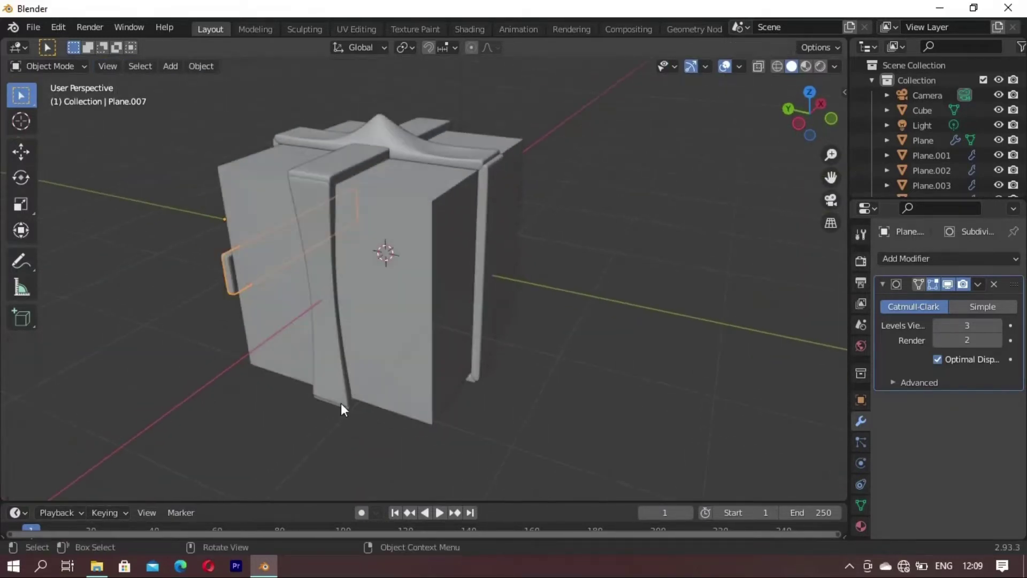
pyautogui.hotkey('shift', 'd')
pyautogui.press('y')
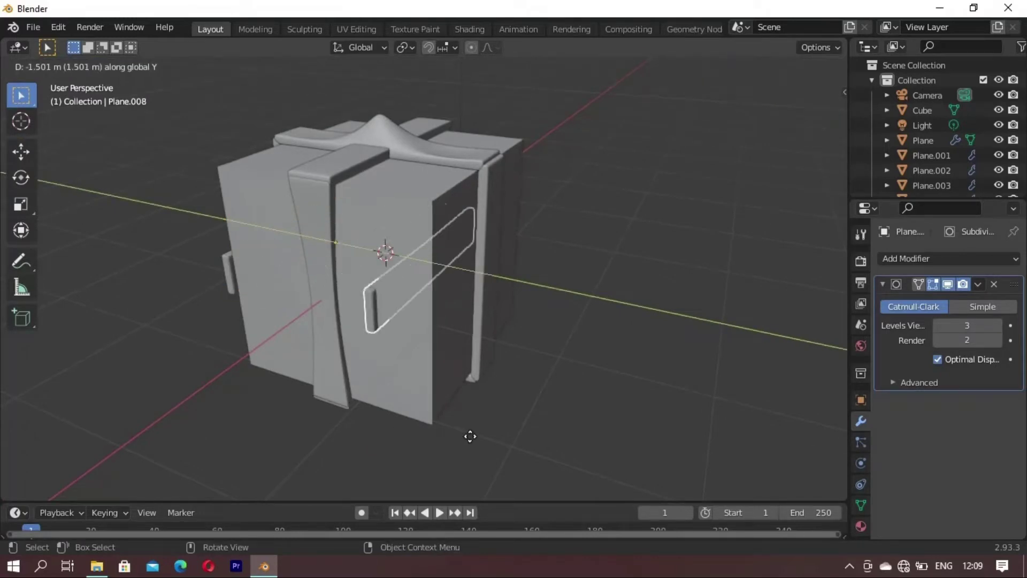
pyautogui.click(498, 440)
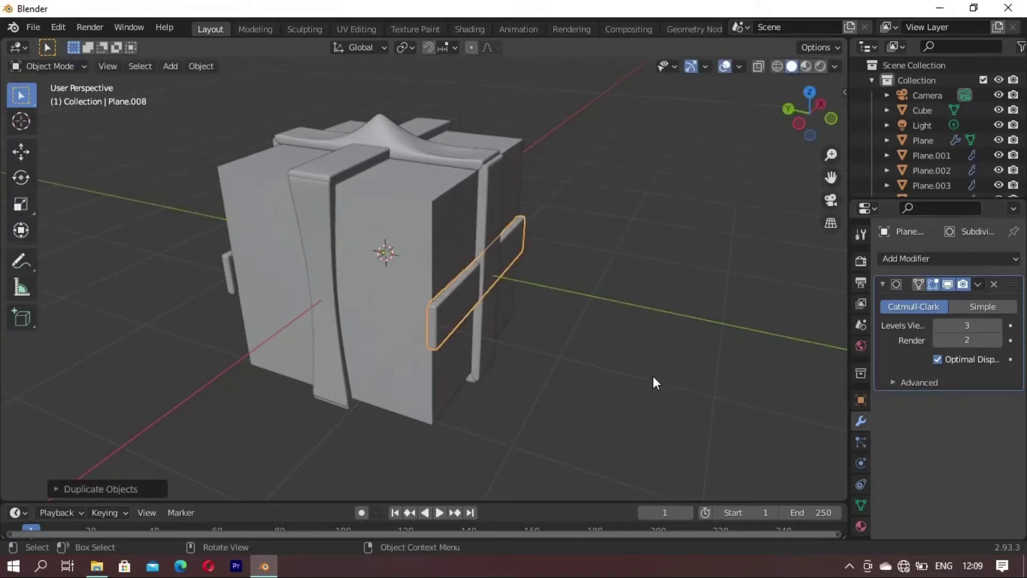
# Step: Check the copied strap's mesh in local view, adding a bottom vertex to the middle selection
pyautogui.press('Tab')
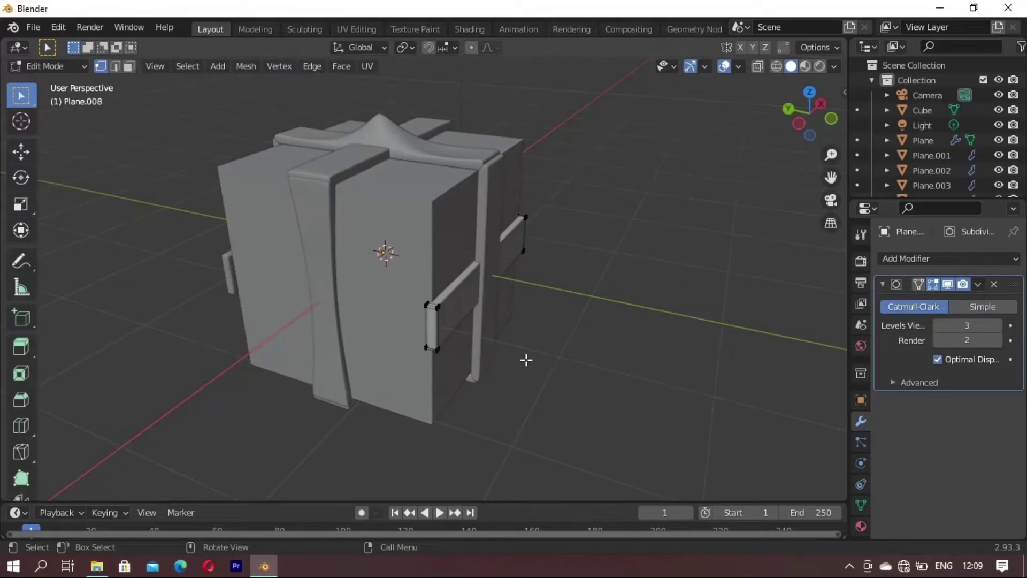
pyautogui.press('KP_Divide')
pyautogui.moveTo(471, 303); pyautogui.dragTo(413, 259, button='middle')
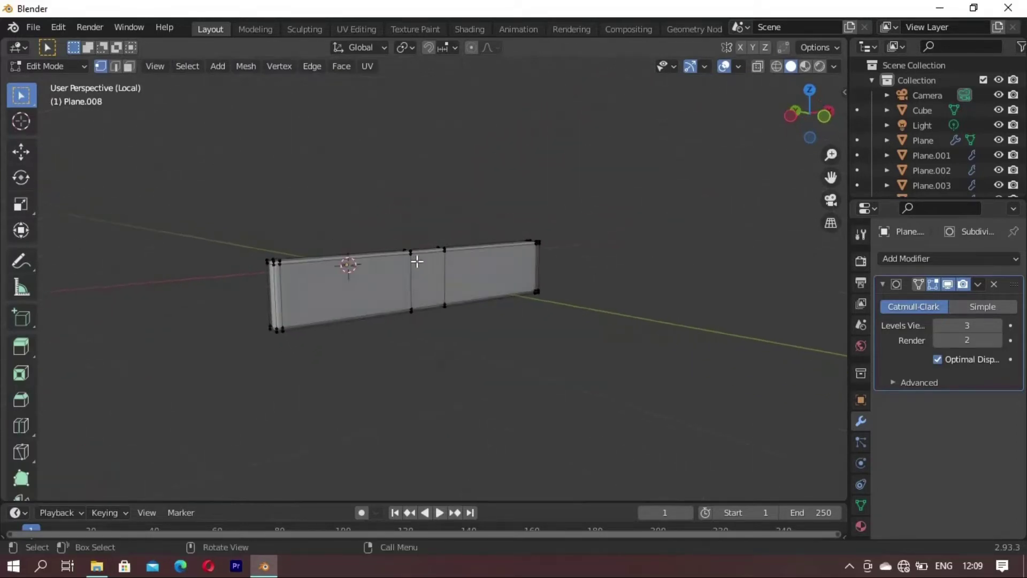
pyautogui.scroll(3, 404, 227)
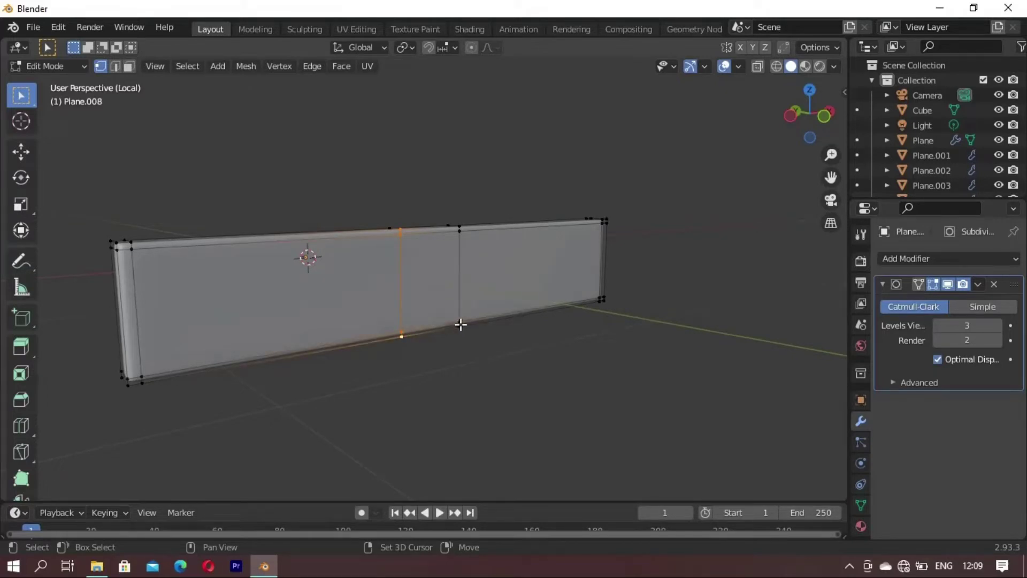
pyautogui.scroll(2, 485, 194)
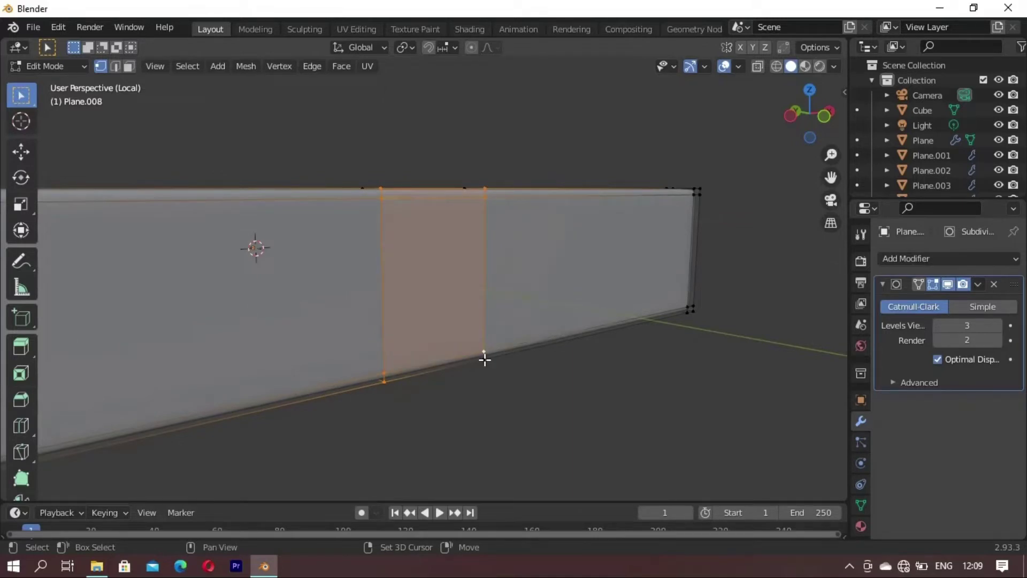
pyautogui.keyDown('shift'); pyautogui.click(484, 359); pyautogui.keyUp('shift')
pyautogui.press('KP_Divide')
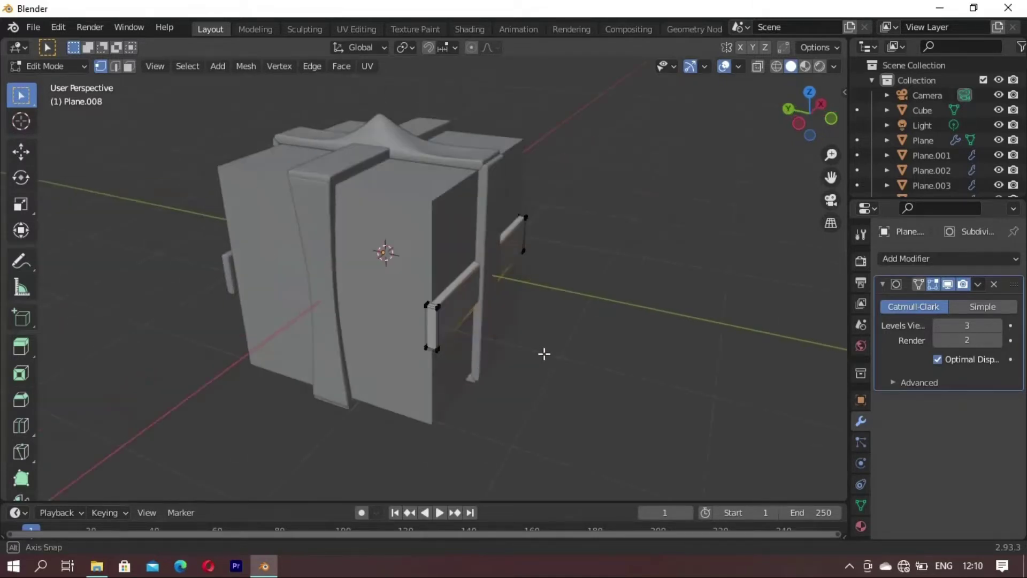
pyautogui.moveTo(341, 362)
pyautogui.mouseDown(button='middle')
pyautogui.moveTo(525, 359)
pyautogui.moveTo(314, 422)
pyautogui.mouseUp(button='middle')
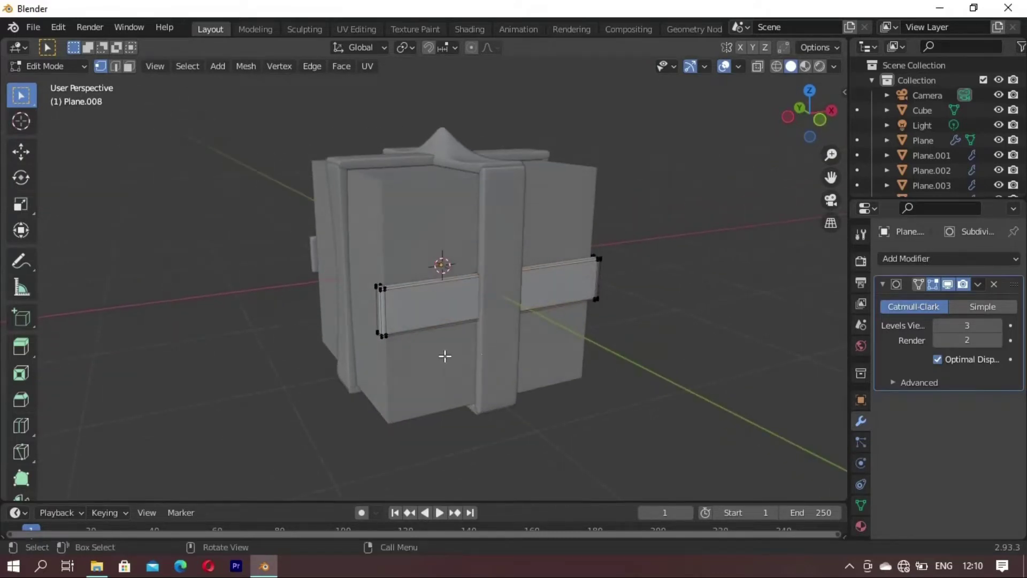
# Step: Duplicate the strap in place as Plane.009 and turn it 90° about Z onto the adjacent side
pyautogui.press('Tab')
pyautogui.moveTo(573, 429)
pyautogui.mouseDown(button='middle')
pyautogui.moveTo(443, 373)
pyautogui.moveTo(375, 370)
pyautogui.mouseUp(button='middle')
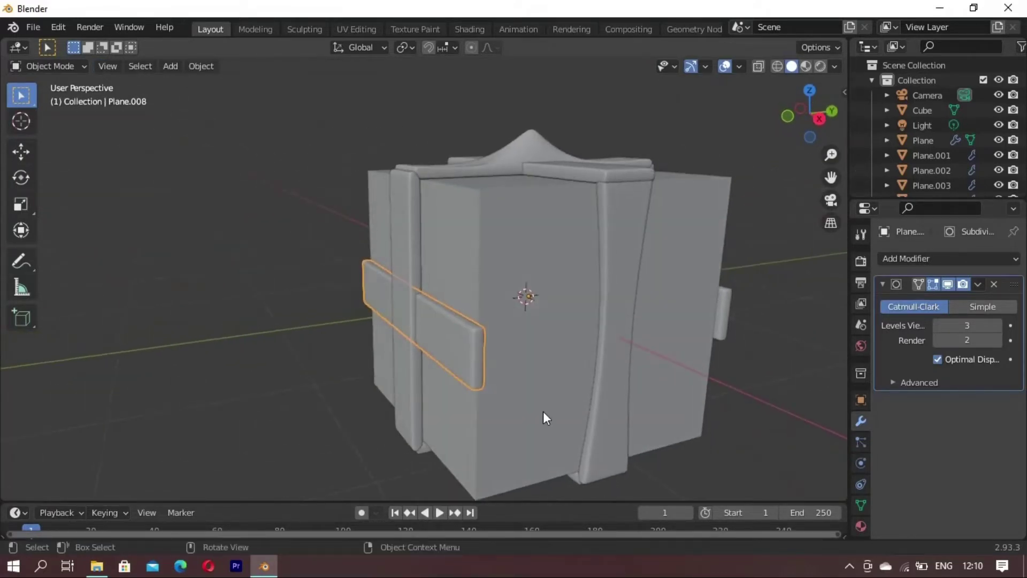
pyautogui.hotkey('shift', 'd')
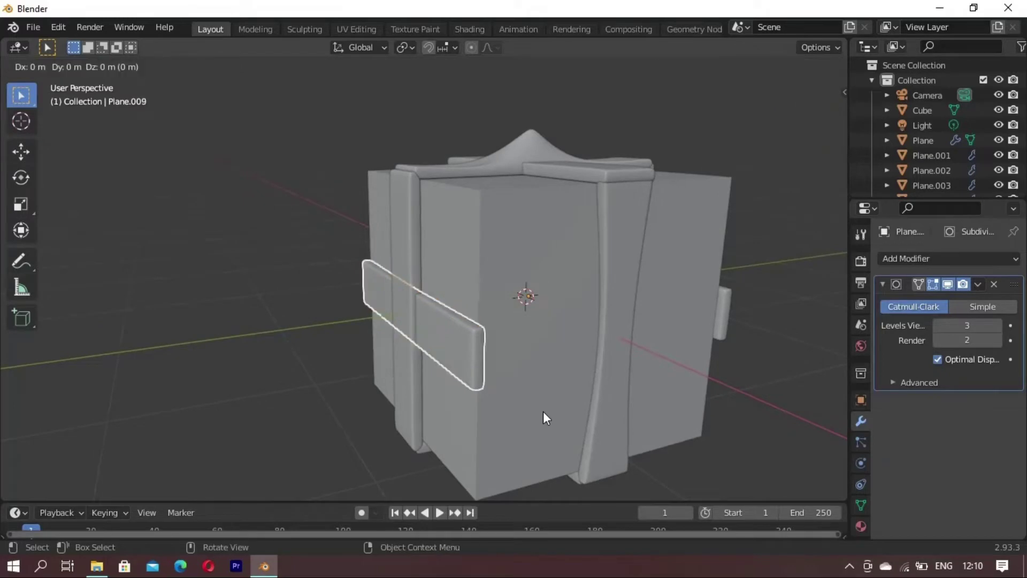
pyautogui.press('x')
pyautogui.rightClick(544, 410)
pyautogui.write('r')
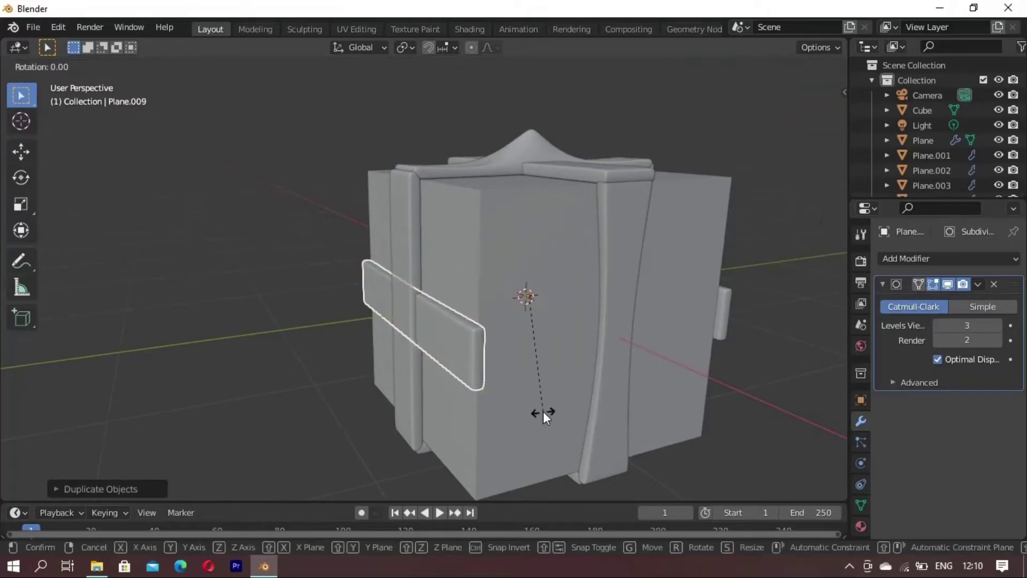
pyautogui.write('y90')
pyautogui.rightClick(543, 411)
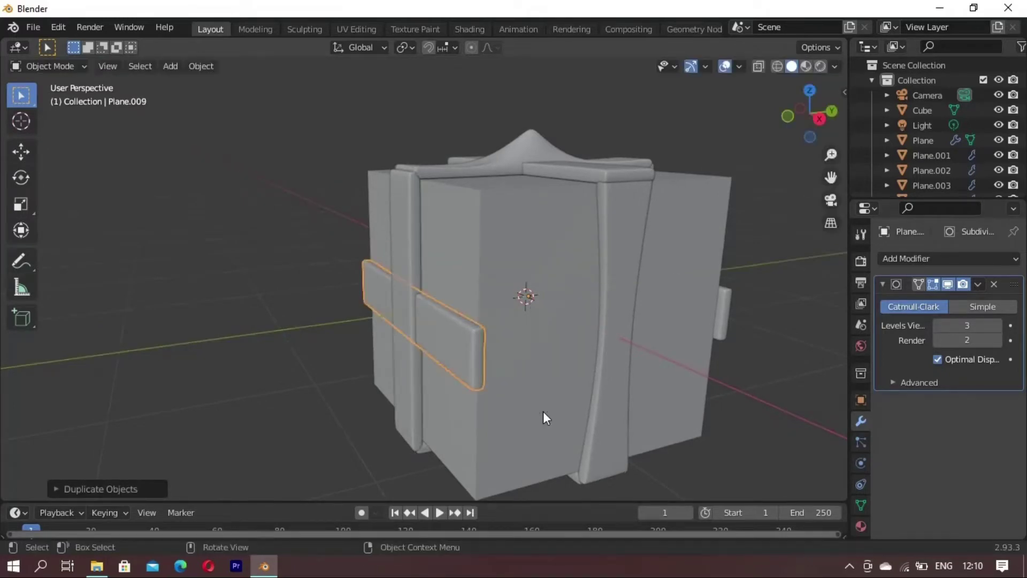
pyautogui.write('rz')
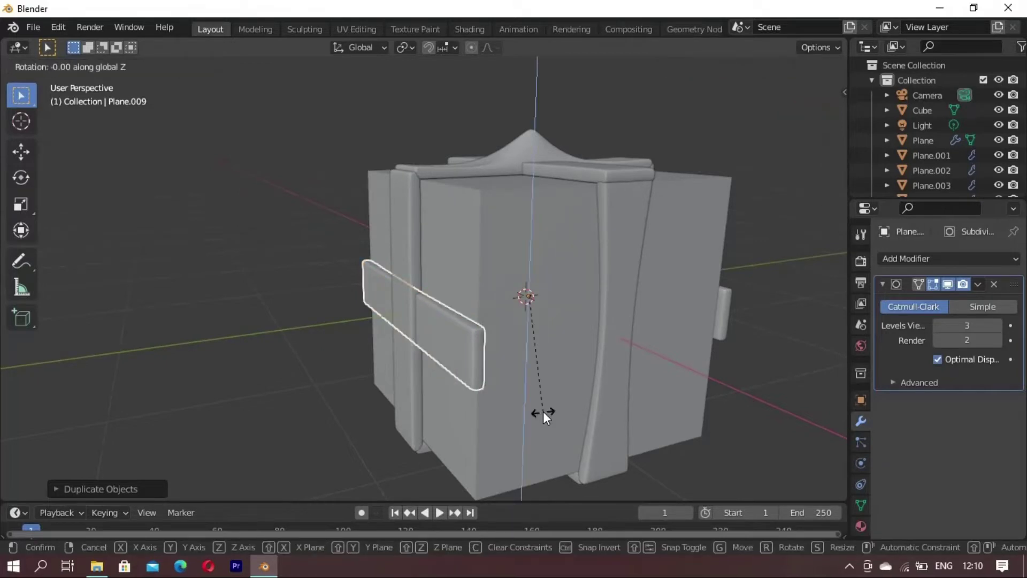
pyautogui.write('90')
pyautogui.press('Return')
pyautogui.moveTo(543, 411); pyautogui.dragTo(406, 427, button='middle')
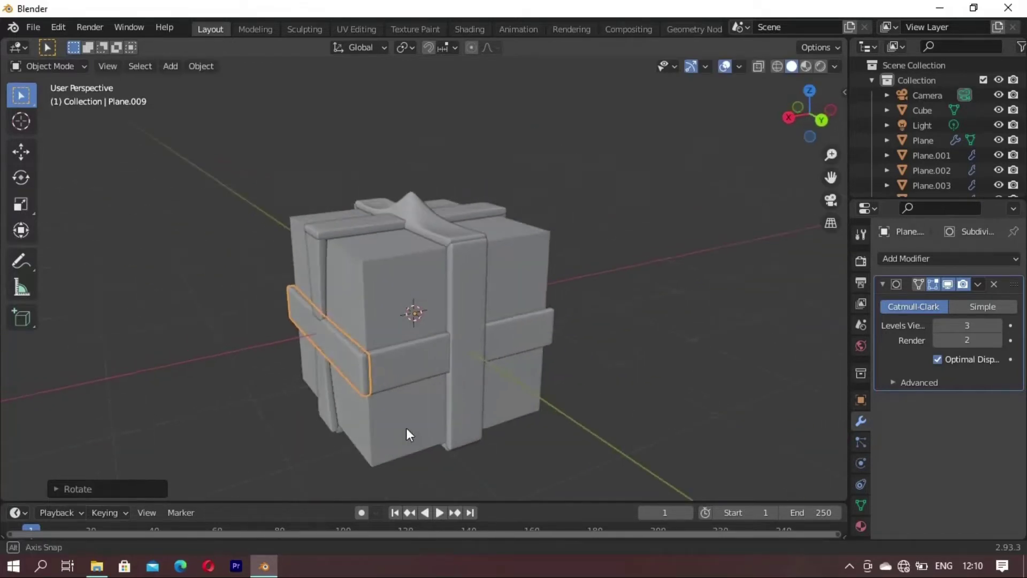
pyautogui.moveTo(641, 342)
pyautogui.mouseDown(button='middle')
pyautogui.moveTo(407, 369)
pyautogui.moveTo(525, 321)
pyautogui.mouseUp(button='middle')
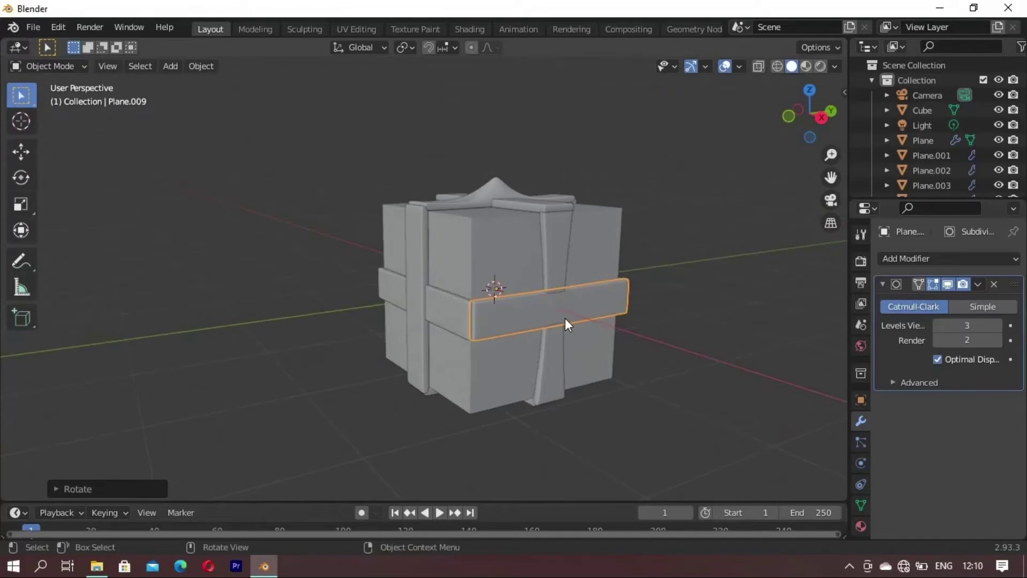
# Step: In Edit Mode, isolate the new strap and select the four vertices of its middle section
pyautogui.press('Tab')
pyautogui.scroll(2, 636, 334)
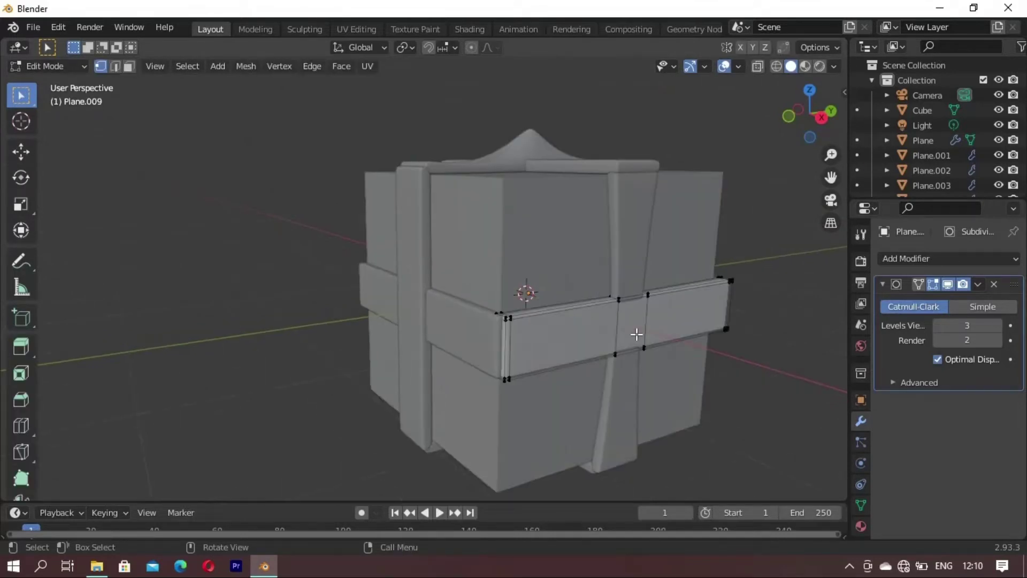
pyautogui.press('KP_Divide')
pyautogui.scroll(2, 347, 300)
pyautogui.scroll(1, 375, 257)
pyautogui.scroll(1, 378, 228)
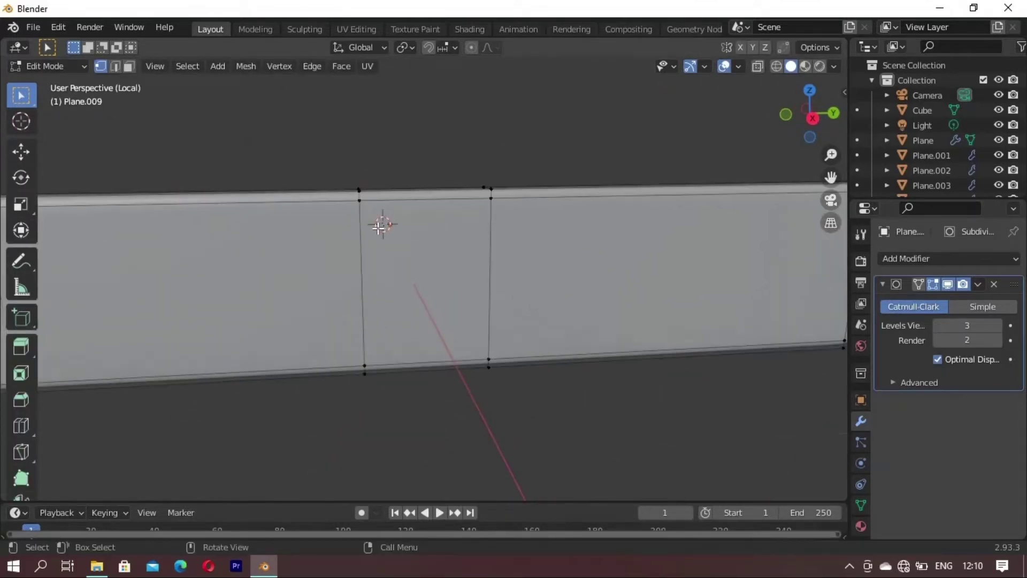
pyautogui.keyDown('shift'); pyautogui.moveTo(378, 228); pyautogui.dragTo(405, 219, button='middle'); pyautogui.keyUp('shift')
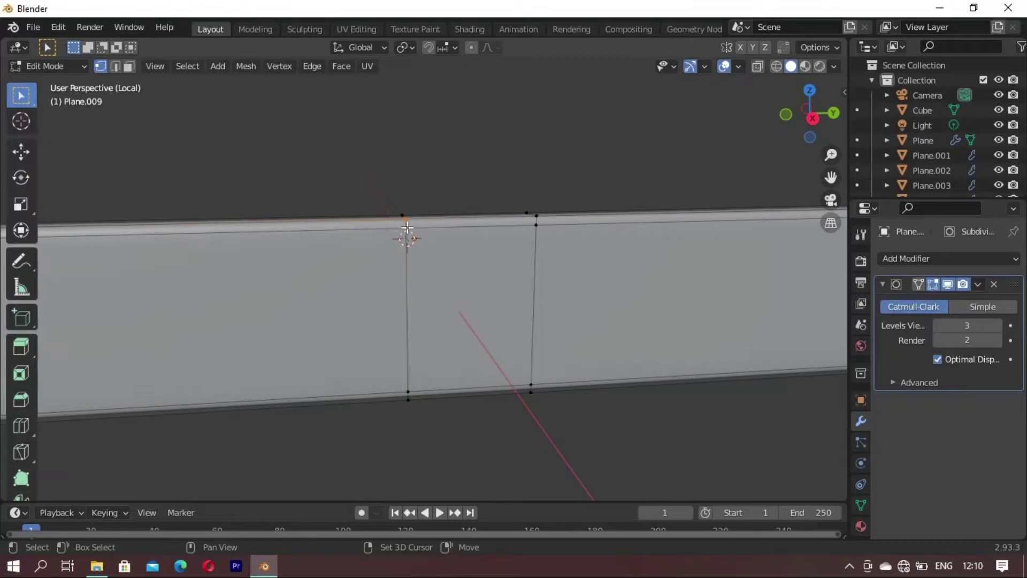
pyautogui.keyDown('shift'); pyautogui.click(407, 400); pyautogui.keyUp('shift')
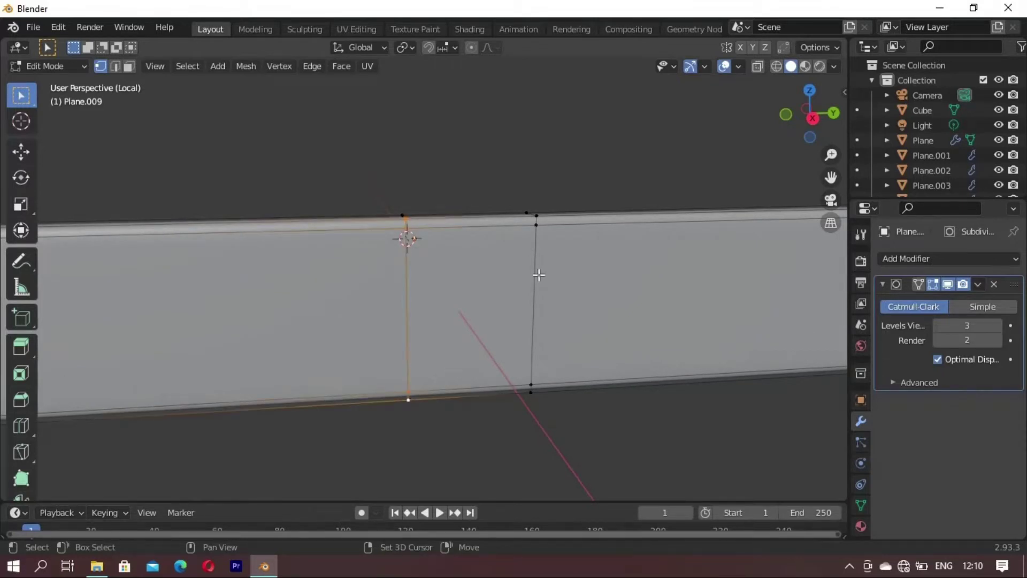
pyautogui.keyDown('shift'); pyautogui.click(537, 224); pyautogui.keyUp('shift')
pyautogui.keyDown('shift'); pyautogui.click(529, 390); pyautogui.keyUp('shift')
pyautogui.press('KP_Divide')
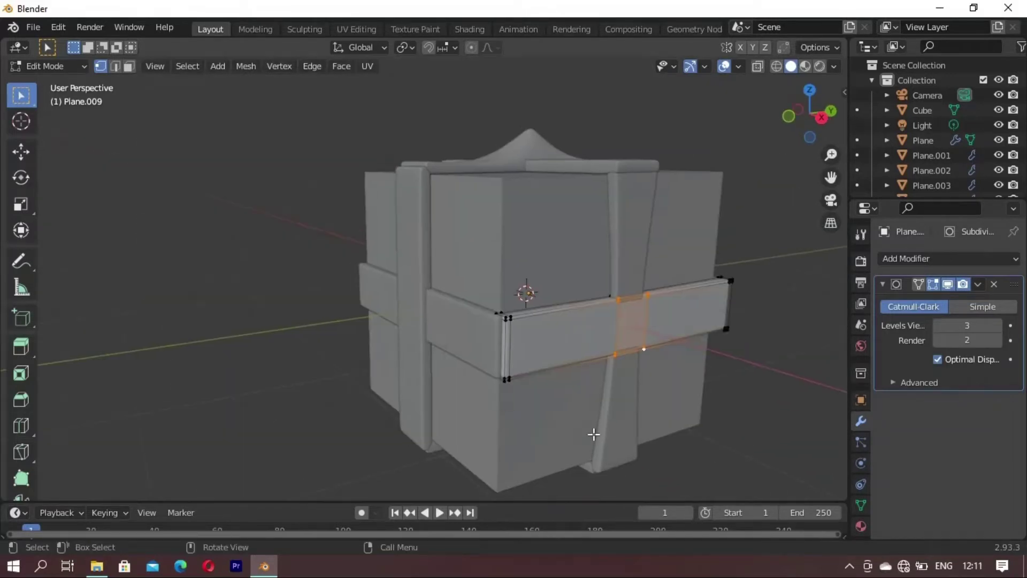
# Step: Push the middle section back 0.03861 m along X so it tucks under the vertical strap
pyautogui.press('g')
pyautogui.press('y')
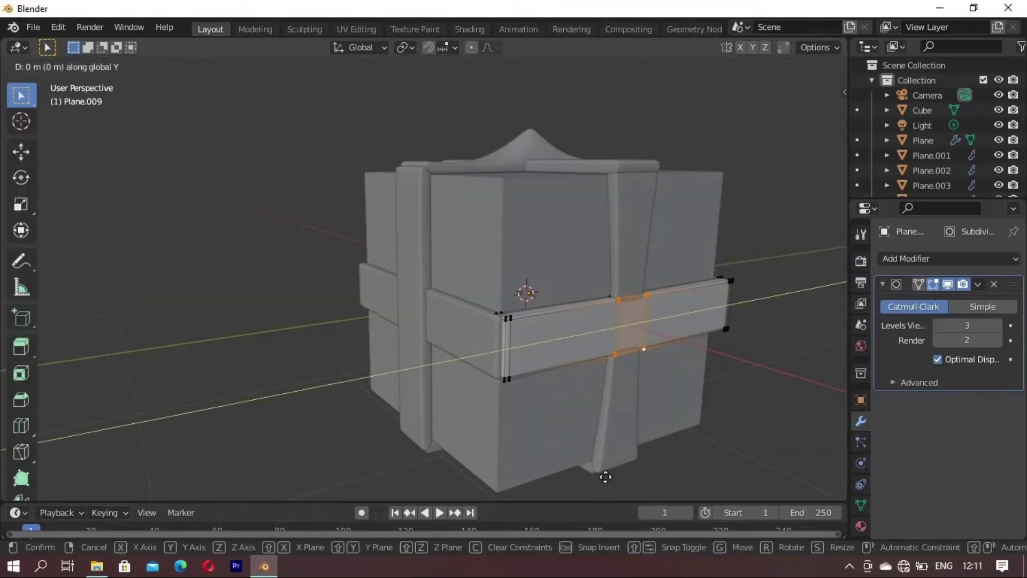
pyautogui.press('x')
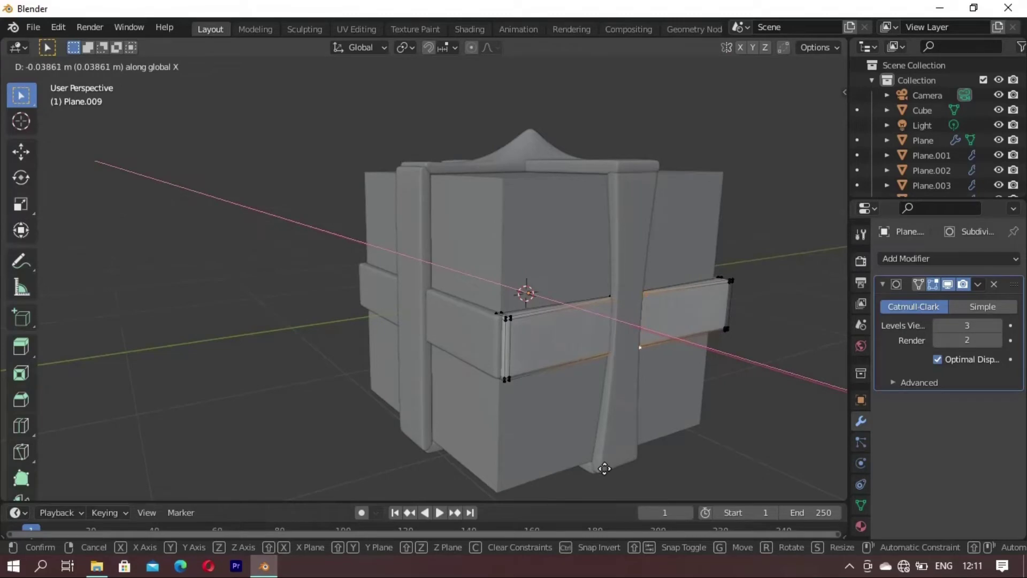
pyautogui.click(604, 469)
pyautogui.moveTo(594, 468)
pyautogui.mouseDown(button='middle')
pyautogui.moveTo(344, 413)
pyautogui.moveTo(378, 408)
pyautogui.mouseUp(button='middle')
pyautogui.scroll(-3, 401, 408)
pyautogui.press('Tab')
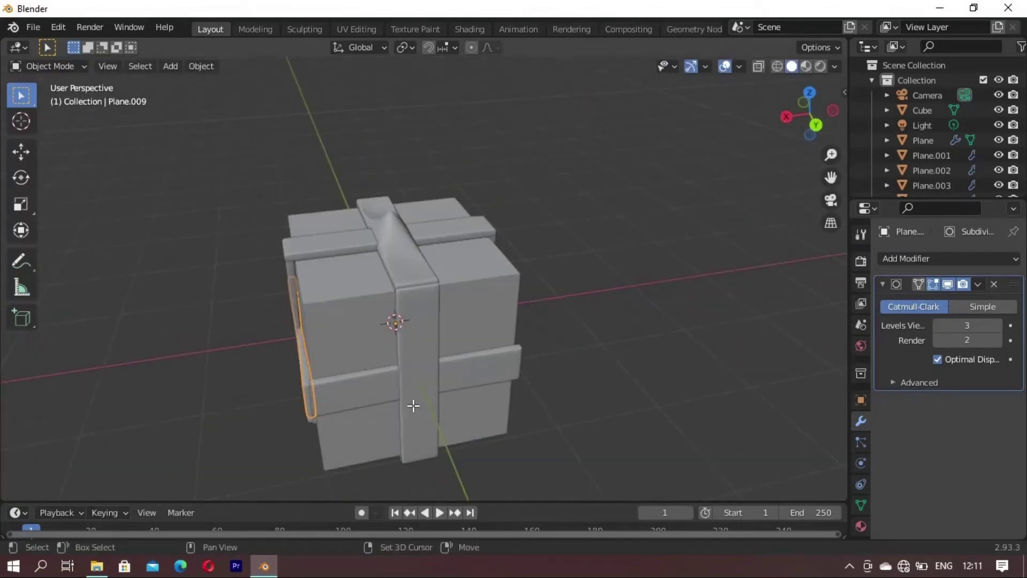
# Step: Duplicate the new strap and slide the copy along X to the box's far side
pyautogui.hotkey('shift', 'd')
pyautogui.press('y')
pyautogui.press('x')
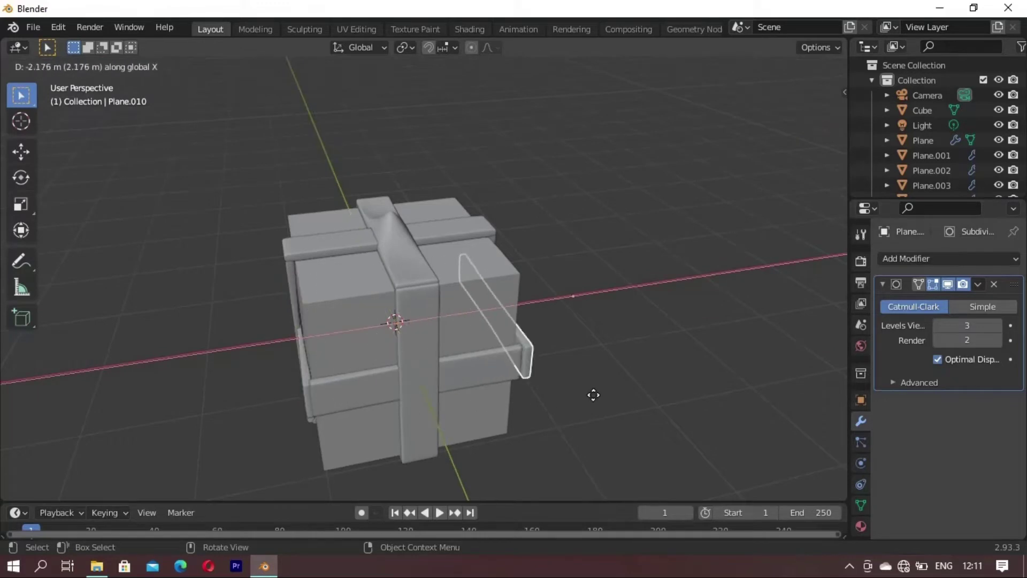
pyautogui.click(591, 396)
pyautogui.moveTo(591, 396)
pyautogui.mouseDown(button='middle')
pyautogui.moveTo(566, 379)
pyautogui.moveTo(575, 323)
pyautogui.moveTo(483, 330)
pyautogui.moveTo(615, 316)
pyautogui.moveTo(400, 313)
pyautogui.moveTo(490, 348)
pyautogui.moveTo(620, 339)
pyautogui.moveTo(494, 329)
pyautogui.moveTo(672, 328)
pyautogui.moveTo(636, 305)
pyautogui.moveTo(403, 304)
pyautogui.moveTo(475, 314)
pyautogui.moveTo(551, 348)
pyautogui.mouseUp(button='middle')
pyautogui.click(576, 314)
# Step: Orbit around the box and make an in-place copy of the top strap band
pyautogui.moveTo(416, 321); pyautogui.dragTo(413, 301, button='middle')
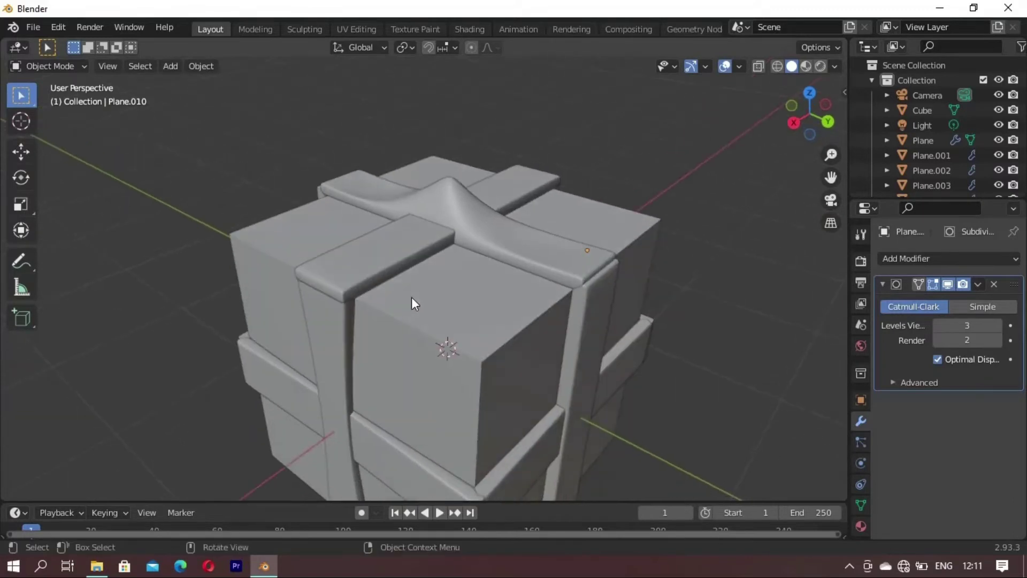
pyautogui.moveTo(535, 316)
pyautogui.mouseDown(button='middle')
pyautogui.moveTo(420, 343)
pyautogui.moveTo(552, 279)
pyautogui.moveTo(416, 342)
pyautogui.moveTo(520, 306)
pyautogui.moveTo(422, 224)
pyautogui.moveTo(495, 319)
pyautogui.moveTo(458, 281)
pyautogui.moveTo(484, 257)
pyautogui.moveTo(474, 291)
pyautogui.moveTo(409, 277)
pyautogui.moveTo(428, 271)
pyautogui.mouseUp(button='middle')
pyautogui.moveTo(446, 310)
pyautogui.mouseDown(button='middle')
pyautogui.moveTo(328, 298)
pyautogui.moveTo(522, 348)
pyautogui.moveTo(429, 358)
pyautogui.moveTo(480, 318)
pyautogui.moveTo(396, 299)
pyautogui.moveTo(424, 212)
pyautogui.moveTo(415, 264)
pyautogui.moveTo(525, 253)
pyautogui.moveTo(572, 345)
pyautogui.moveTo(426, 275)
pyautogui.moveTo(557, 367)
pyautogui.moveTo(441, 334)
pyautogui.moveTo(390, 354)
pyautogui.moveTo(326, 350)
pyautogui.moveTo(274, 312)
pyautogui.moveTo(445, 318)
pyautogui.moveTo(400, 294)
pyautogui.moveTo(272, 311)
pyautogui.mouseUp(button='middle')
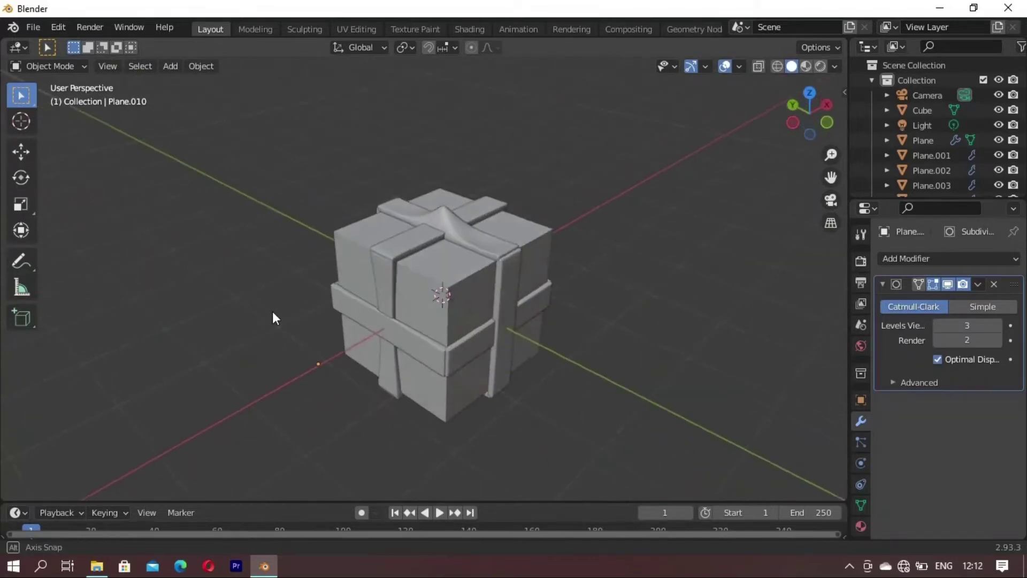
pyautogui.moveTo(438, 377)
pyautogui.mouseDown(button='middle')
pyautogui.moveTo(417, 394)
pyautogui.moveTo(398, 325)
pyautogui.mouseUp(button='middle')
pyautogui.hotkey('shift', 'd')
pyautogui.rightClick(419, 394)
# Step: Raise the top strap band Plane.003 slightly along Z
pyautogui.click(313, 290)
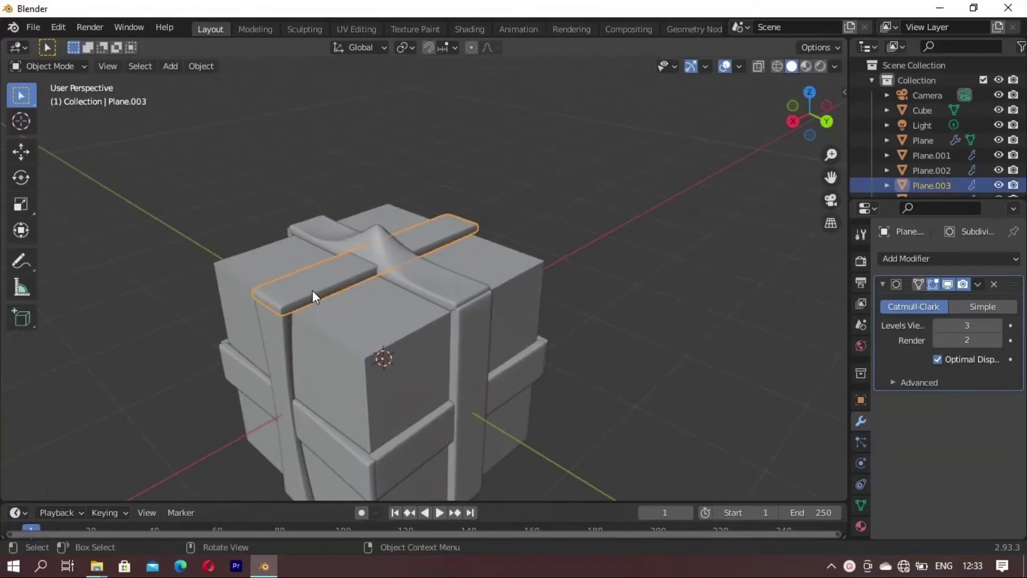
pyautogui.press('g')
pyautogui.press('z')
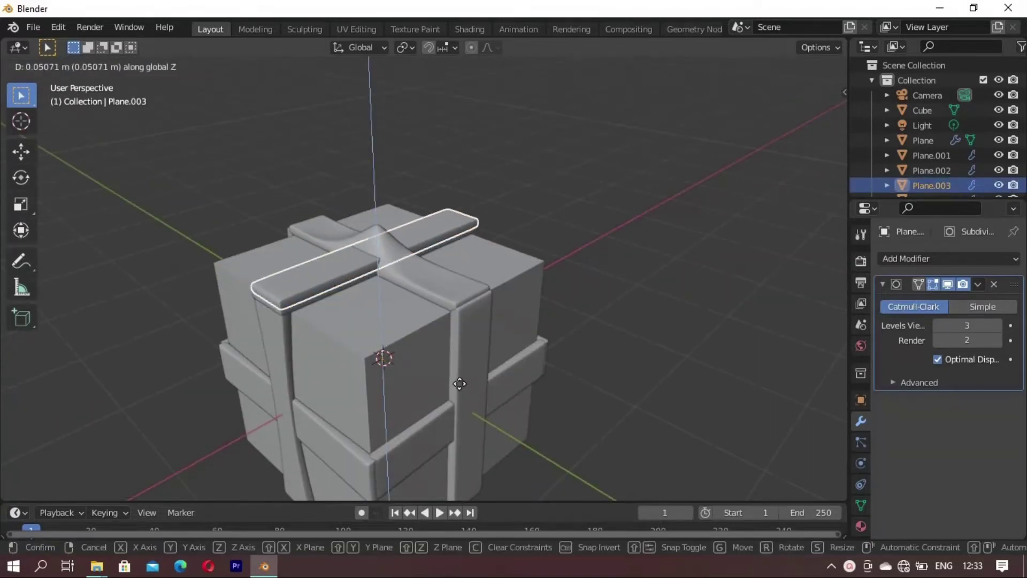
pyautogui.click(398, 385)
# Step: In Edit Mode, select the end face of the band and nudge it along Z
pyautogui.press('Tab')
pyautogui.moveTo(432, 367); pyautogui.dragTo(446, 201, button='middle')
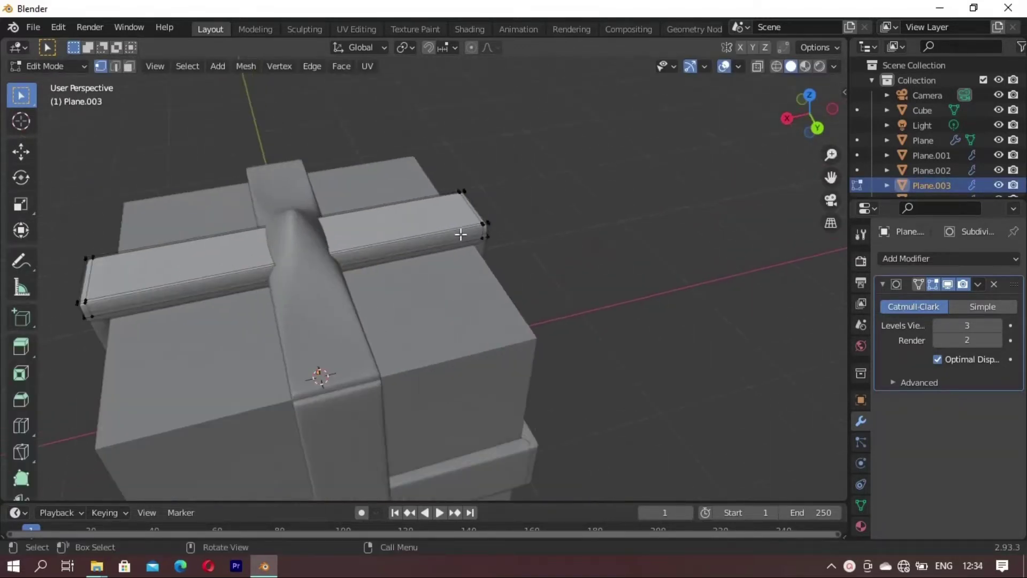
pyautogui.scroll(3, 446, 201)
pyautogui.moveTo(442, 154); pyautogui.dragTo(557, 257)
pyautogui.moveTo(557, 257); pyautogui.dragTo(386, 148, button='middle')
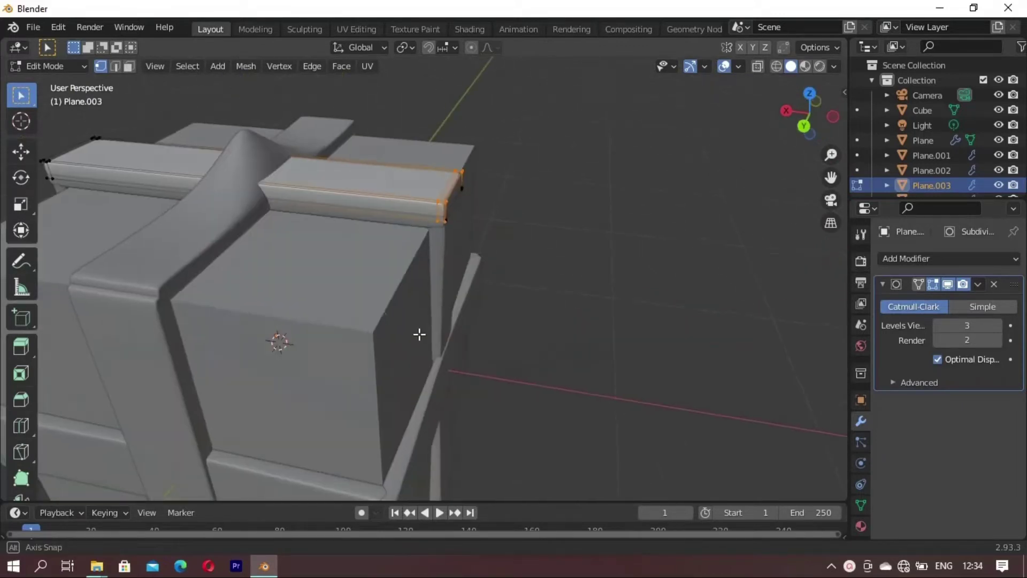
pyautogui.moveTo(398, 168); pyautogui.dragTo(481, 245)
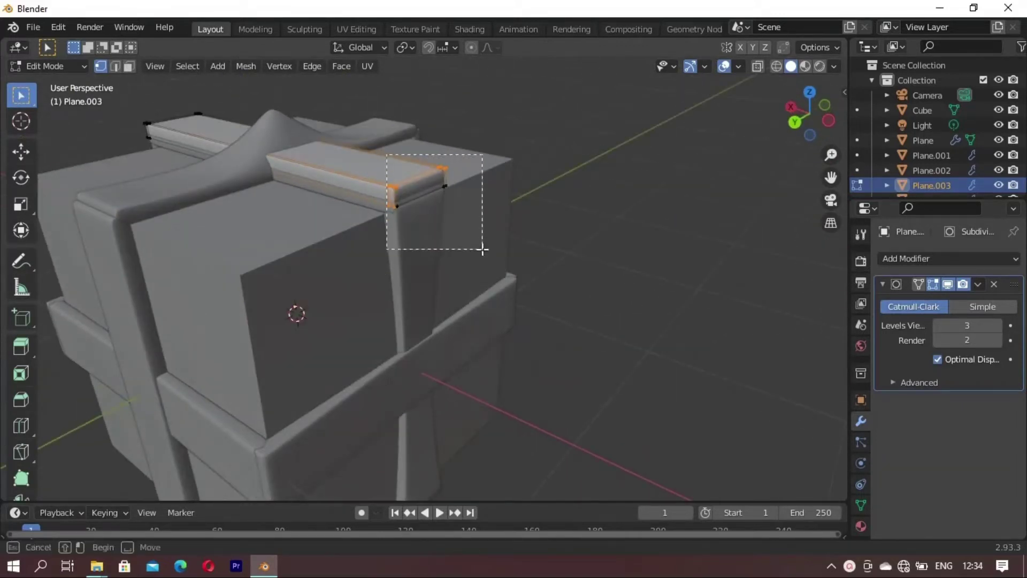
pyautogui.press('z')
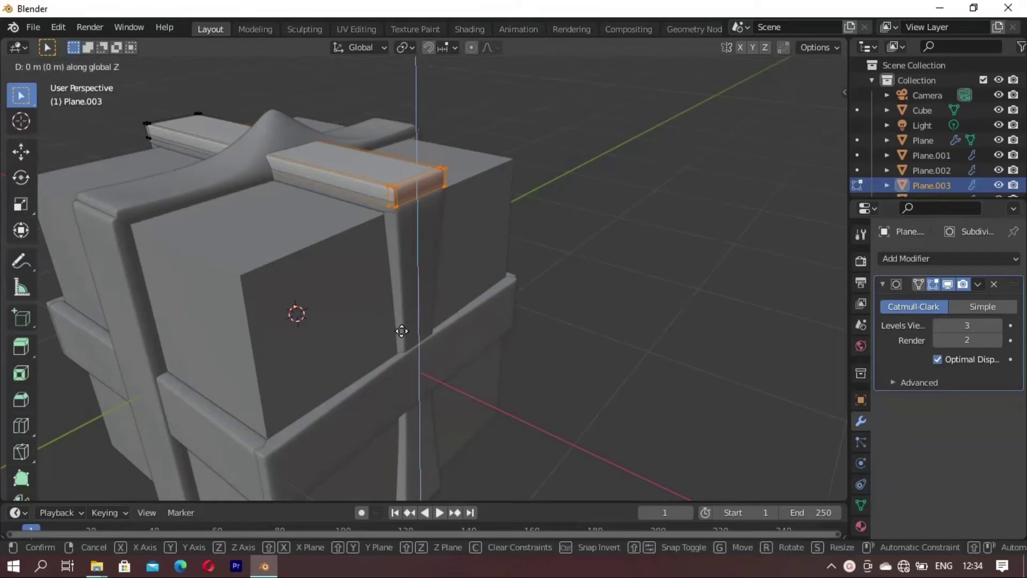
pyautogui.click(400, 311)
pyautogui.moveTo(358, 307); pyautogui.dragTo(394, 316, button='middle')
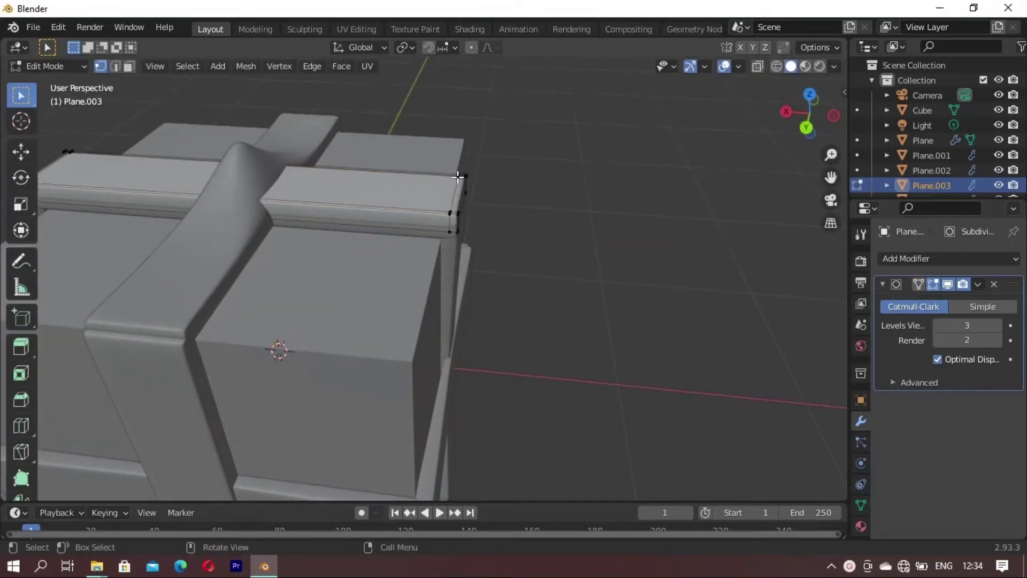
# Step: Isolate the band in local view and scale its end vertices along X
pyautogui.press('KP_Divide')
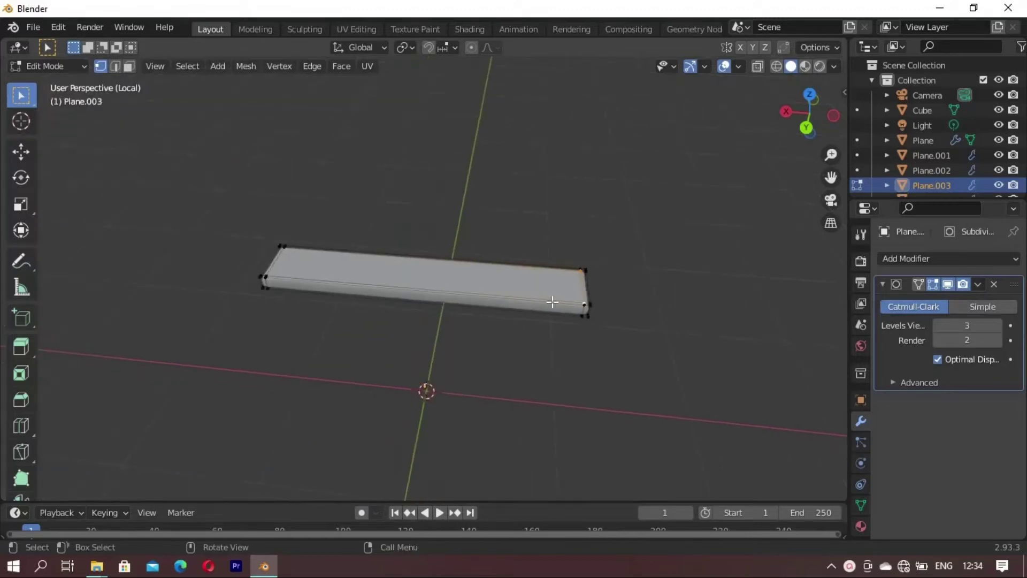
pyautogui.scroll(2, 588, 315)
pyautogui.scroll(5, 659, 328)
pyautogui.scroll(-4, 659, 328)
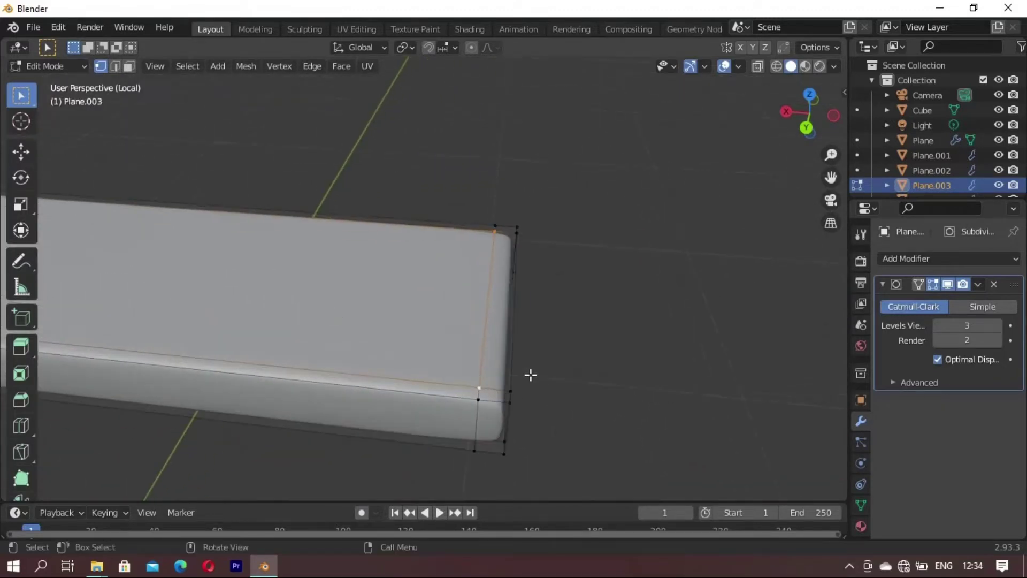
pyautogui.moveTo(530, 374); pyautogui.dragTo(393, 323, button='middle')
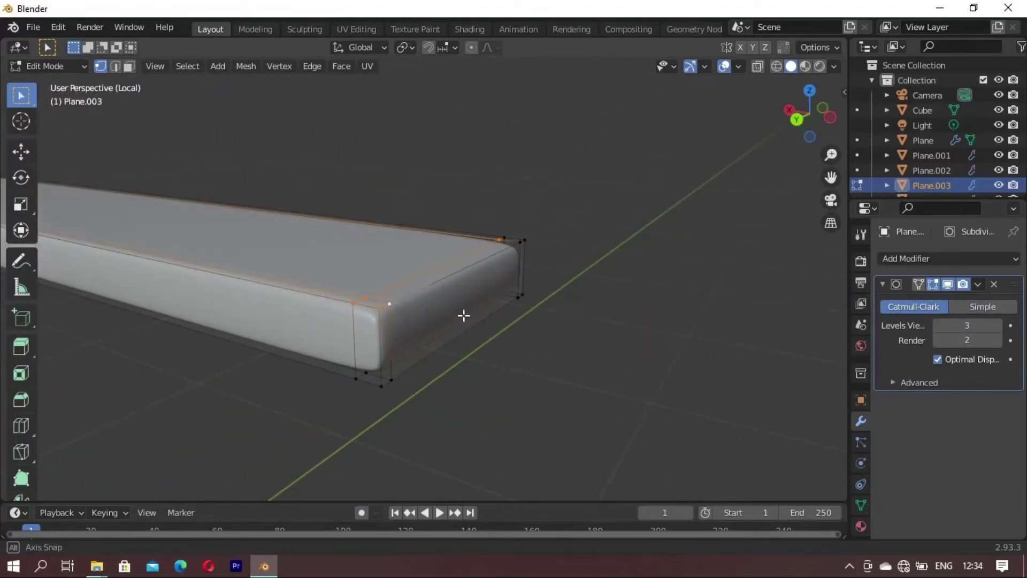
pyautogui.moveTo(463, 315)
pyautogui.mouseDown(button='middle')
pyautogui.moveTo(459, 292)
pyautogui.moveTo(465, 337)
pyautogui.moveTo(436, 384)
pyautogui.mouseUp(button='middle')
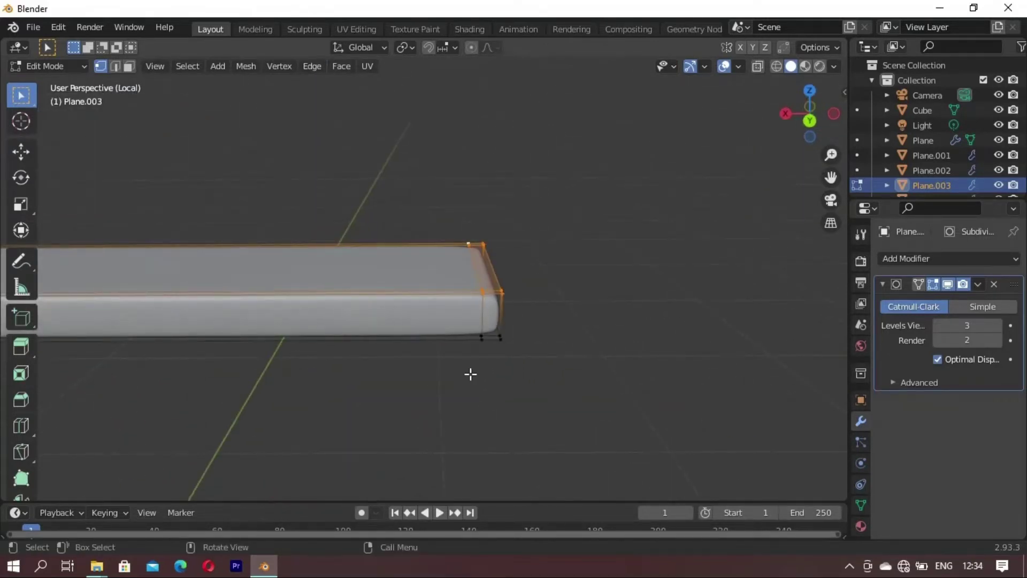
pyautogui.press('s')
pyautogui.press('x')
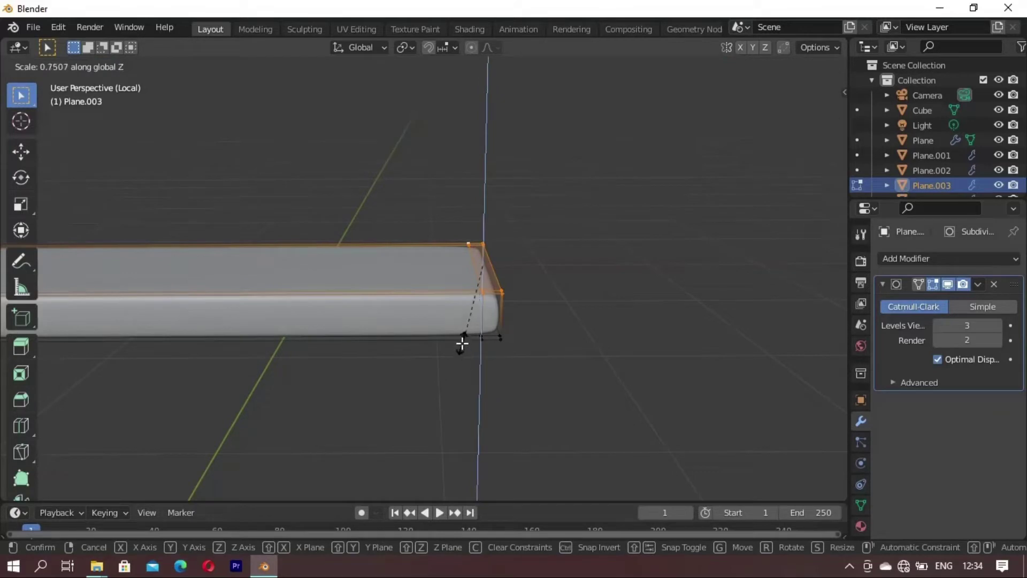
pyautogui.click(462, 344)
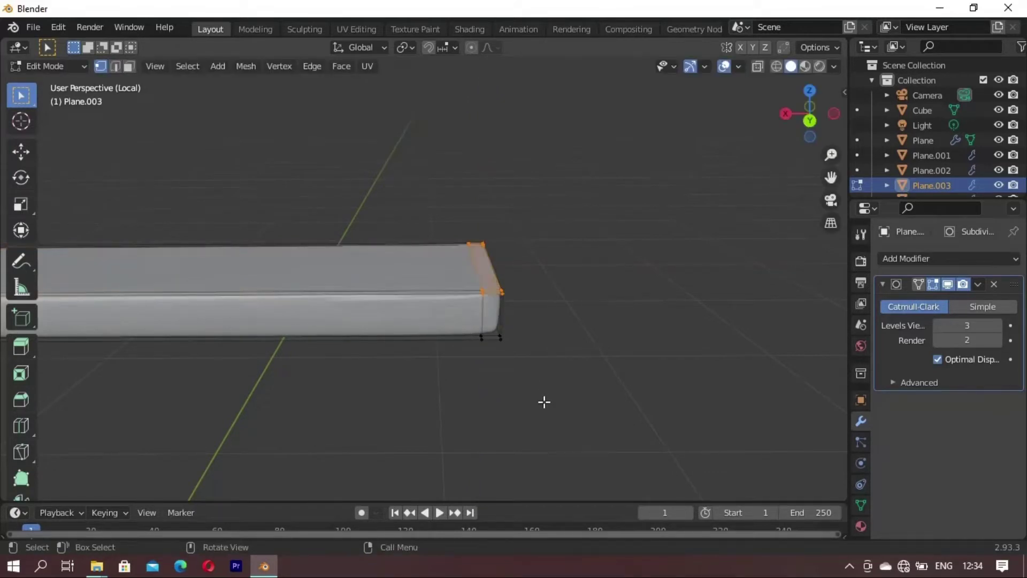
# Step: Lift the band's end about 0.2366 m along Z, then leave local view
pyautogui.press('z')
pyautogui.press('g')
pyautogui.press('z')
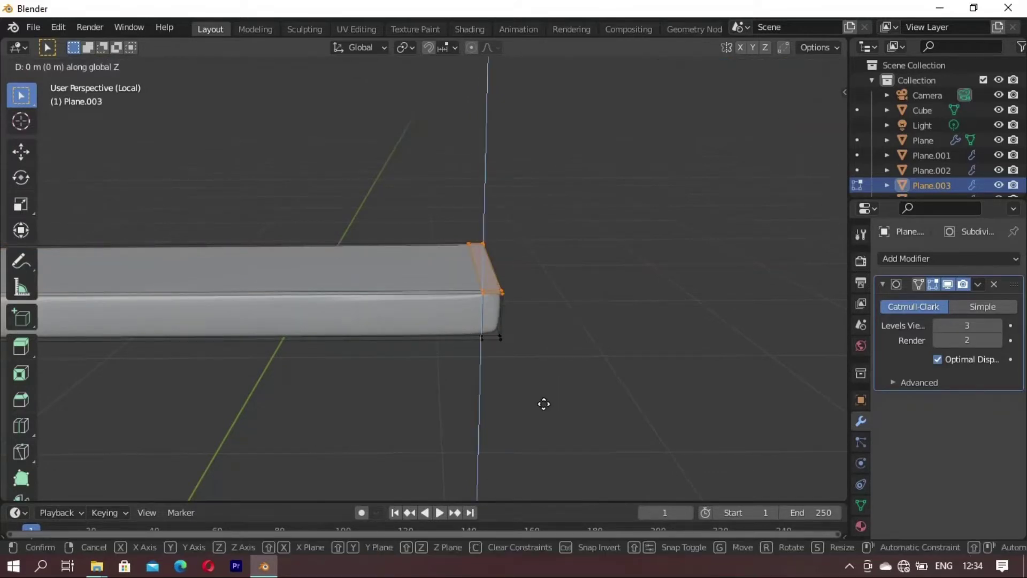
pyautogui.rightClick(534, 358)
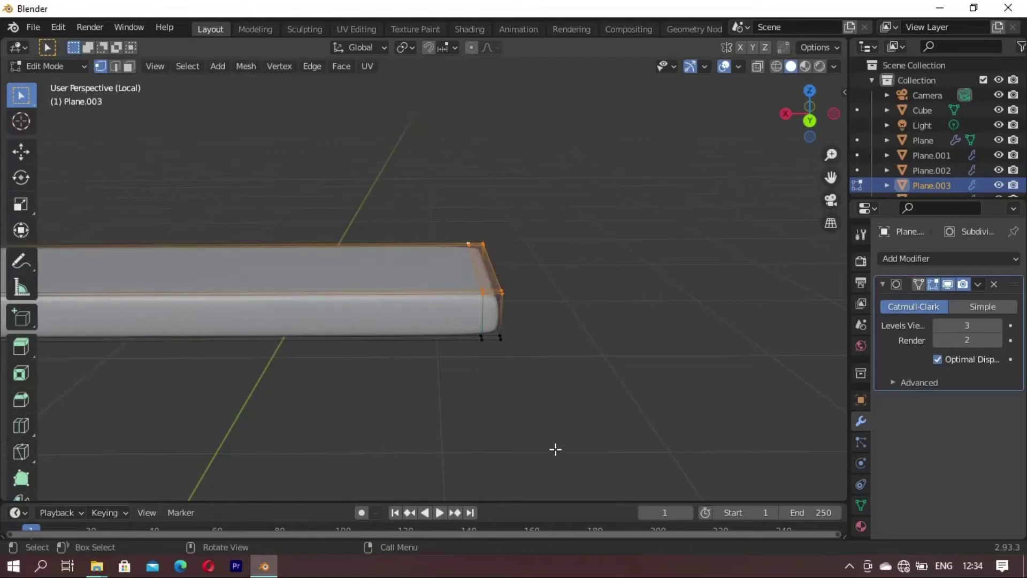
pyautogui.press('g')
pyautogui.press('z')
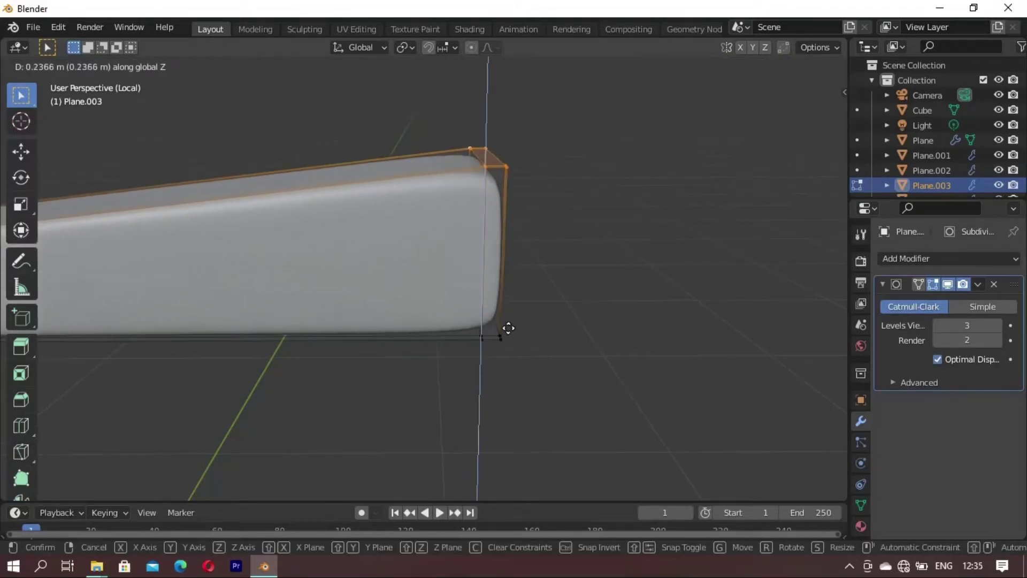
pyautogui.click(468, 275)
pyautogui.moveTo(421, 401)
pyautogui.mouseDown(button='middle')
pyautogui.moveTo(246, 413)
pyautogui.moveTo(204, 378)
pyautogui.mouseUp(button='middle')
pyautogui.press('KP_Divide')
pyautogui.moveTo(478, 351); pyautogui.dragTo(186, 348, button='middle')
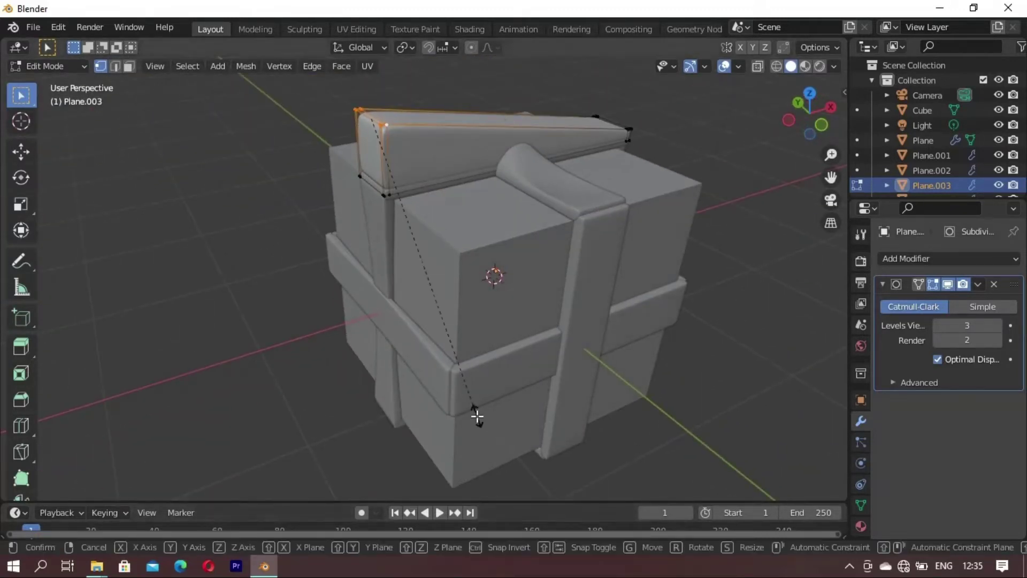
# Step: Shrink the raised end edge, then undo to lay the strap end flat again
pyautogui.press('s')
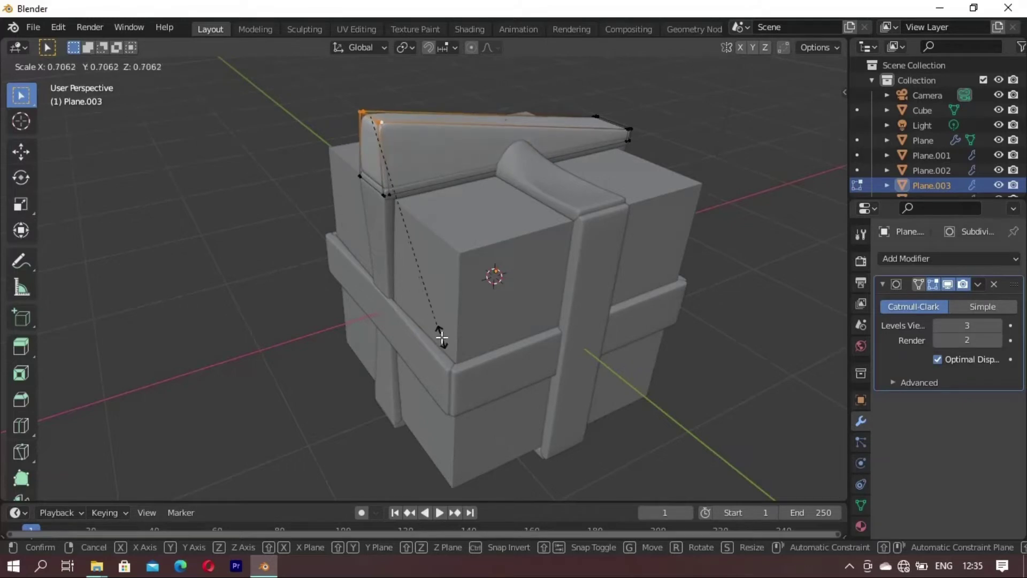
pyautogui.click(502, 193)
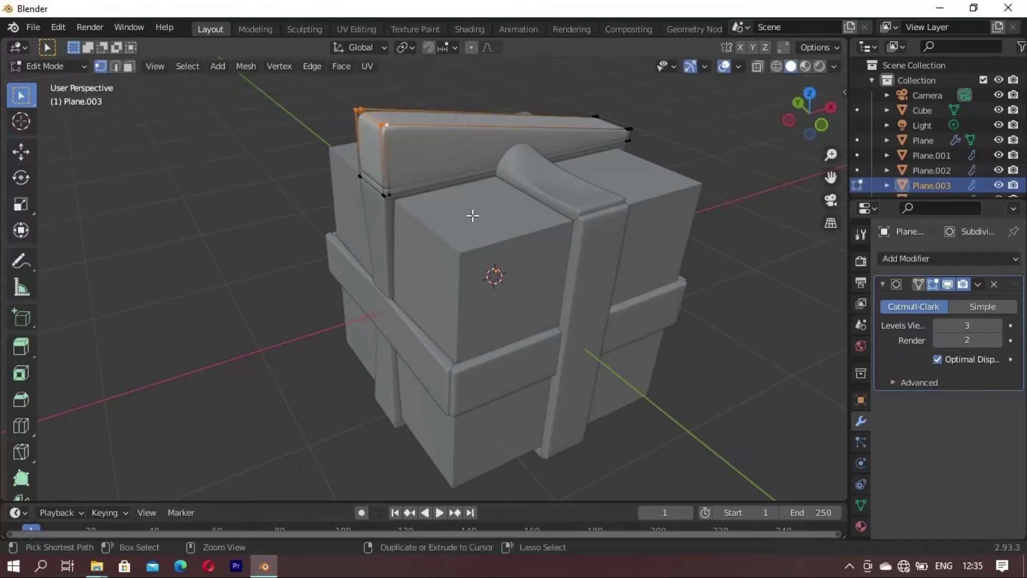
pyautogui.hotkey('ctrl', 'z')
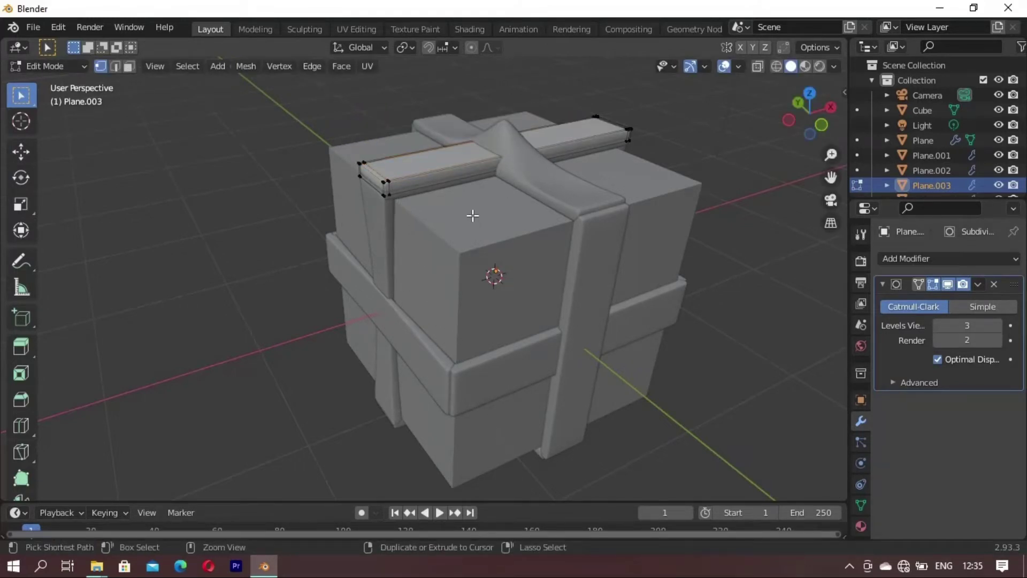
pyautogui.moveTo(473, 216)
pyautogui.mouseDown(button='middle')
pyautogui.moveTo(551, 195)
pyautogui.moveTo(470, 252)
pyautogui.moveTo(378, 241)
pyautogui.mouseUp(button='middle')
pyautogui.scroll(3, 369, 243)
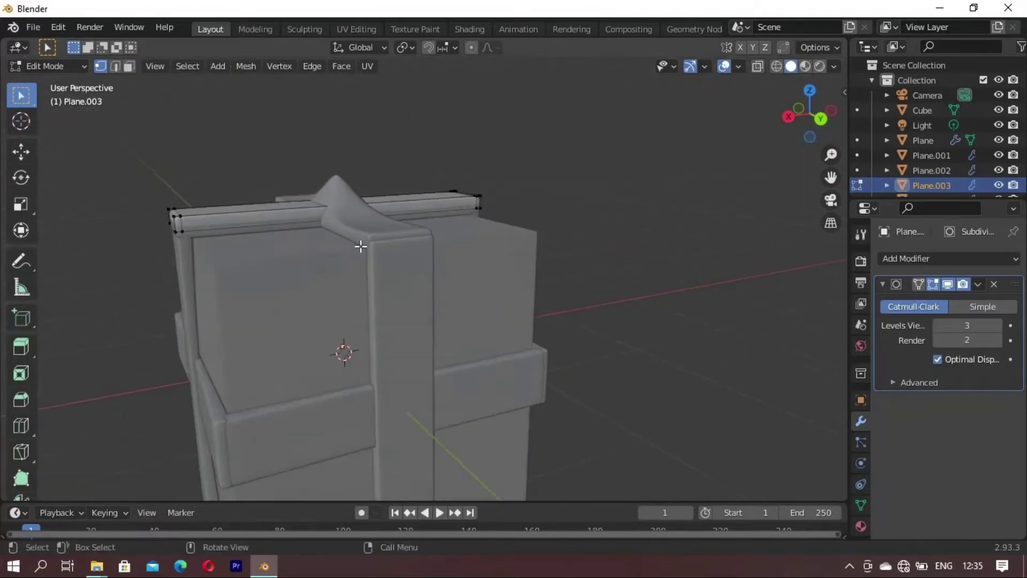
# Step: Add two centred loop cuts across the strap and spread them apart along X
pyautogui.hotkey('ctrl', 'r')
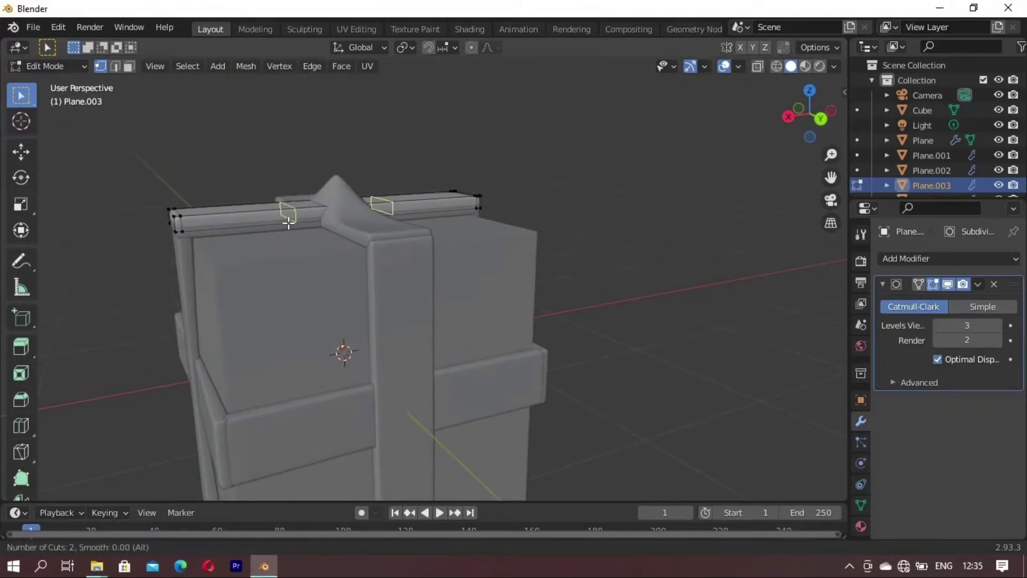
pyautogui.click(288, 224)
pyautogui.rightClick(288, 224)
pyautogui.press('s')
pyautogui.press('x')
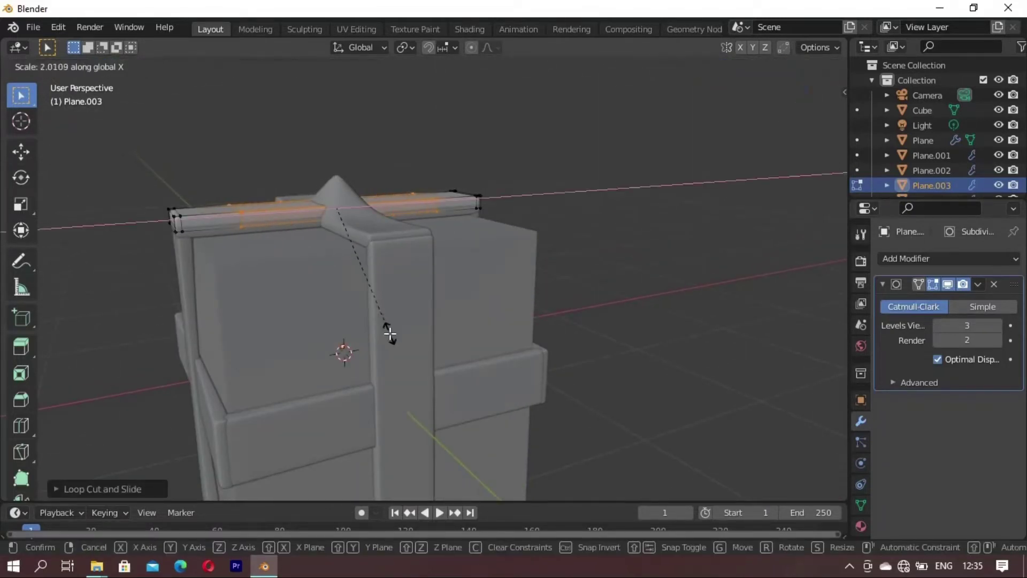
pyautogui.click(392, 348)
pyautogui.moveTo(394, 348)
pyautogui.mouseDown(button='middle')
pyautogui.moveTo(399, 357)
pyautogui.moveTo(373, 350)
pyautogui.mouseUp(button='middle')
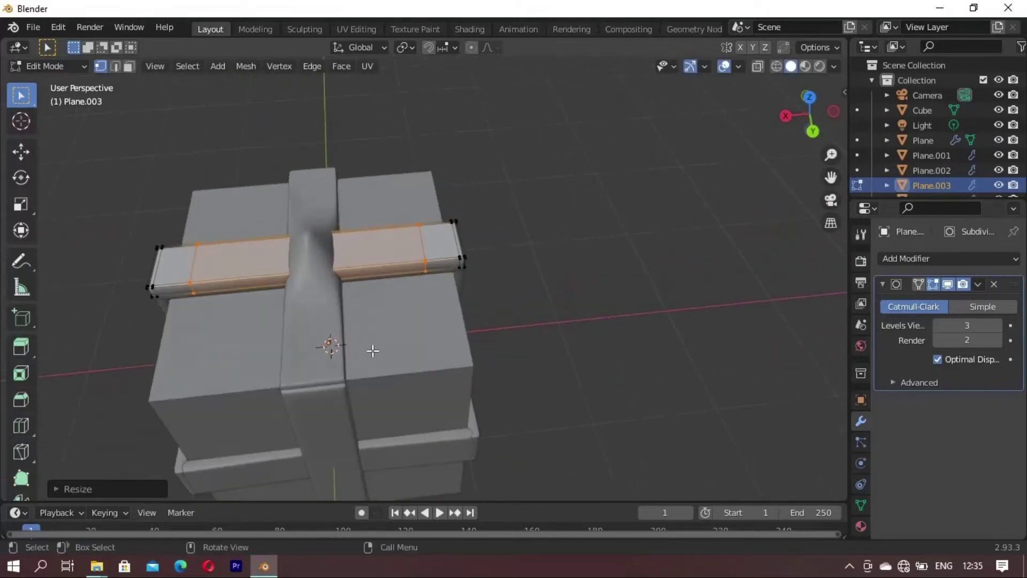
# Step: Bulge the strap's middle faces outward with Alt+S and scale them into a loop
pyautogui.hotkey('alt', 's')
pyautogui.click(375, 284)
pyautogui.moveTo(375, 283)
pyautogui.mouseDown(button='middle')
pyautogui.moveTo(275, 386)
pyautogui.moveTo(207, 385)
pyautogui.moveTo(321, 371)
pyautogui.moveTo(414, 389)
pyautogui.moveTo(332, 337)
pyautogui.moveTo(303, 272)
pyautogui.moveTo(380, 300)
pyautogui.moveTo(364, 269)
pyautogui.moveTo(385, 305)
pyautogui.moveTo(433, 339)
pyautogui.moveTo(390, 320)
pyautogui.moveTo(329, 384)
pyautogui.mouseUp(button='middle')
pyautogui.press('s')
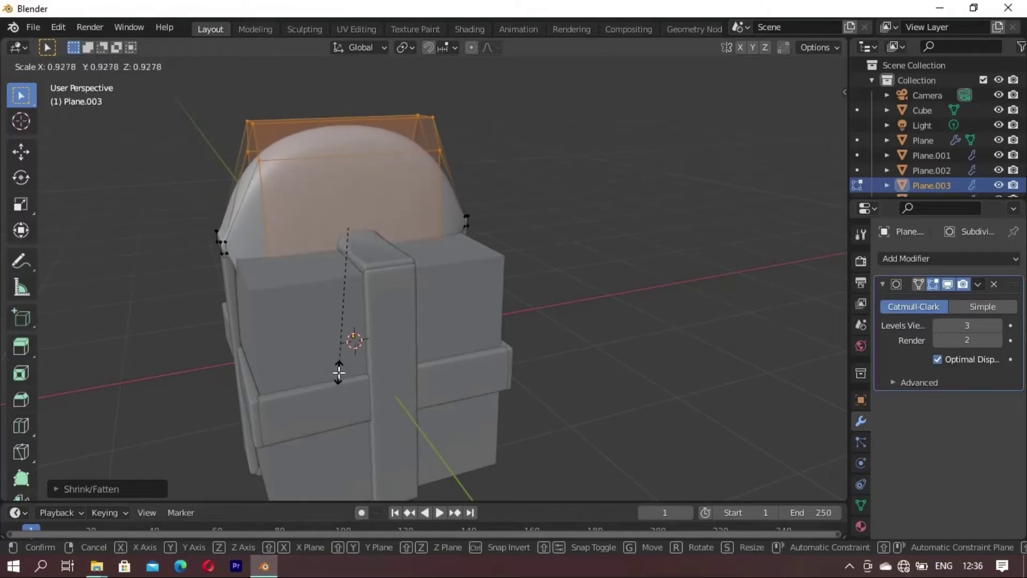
pyautogui.click(339, 374)
pyautogui.hotkey('alt', 'a')
pyautogui.moveTo(326, 337)
pyautogui.mouseDown(button='middle')
pyautogui.moveTo(358, 287)
pyautogui.moveTo(279, 231)
pyautogui.mouseUp(button='middle')
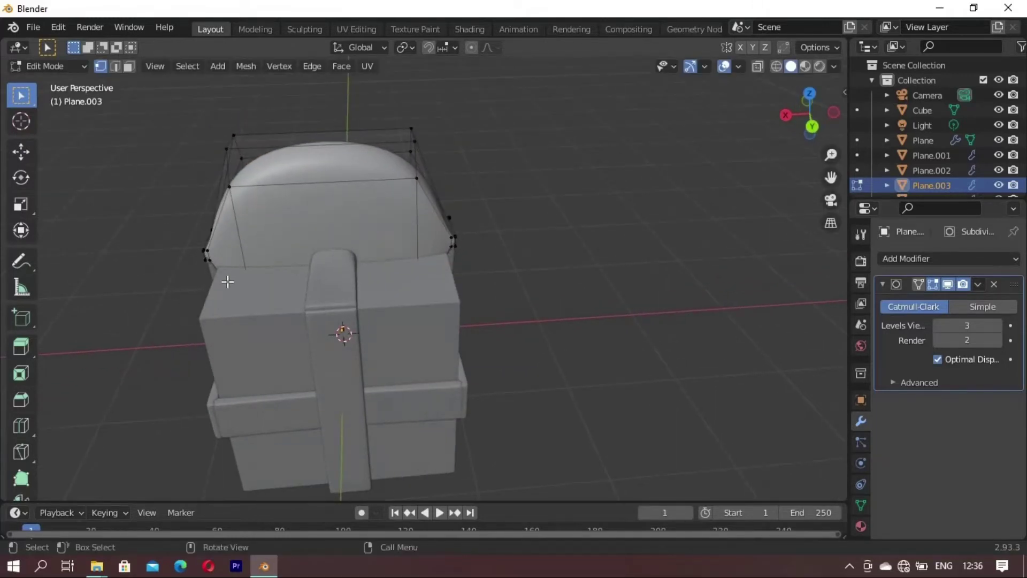
# Step: Add an edge loop across the bow loop
pyautogui.hotkey('ctrl', 'r')
pyautogui.hotkey('ctrl', 'r')
pyautogui.click(254, 262)
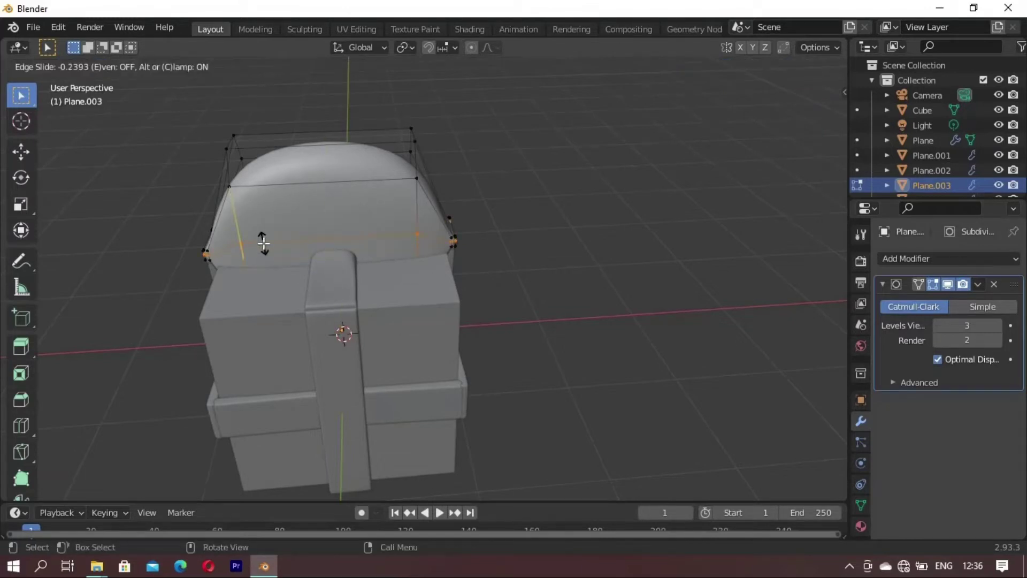
pyautogui.click(265, 230)
pyautogui.click(292, 327)
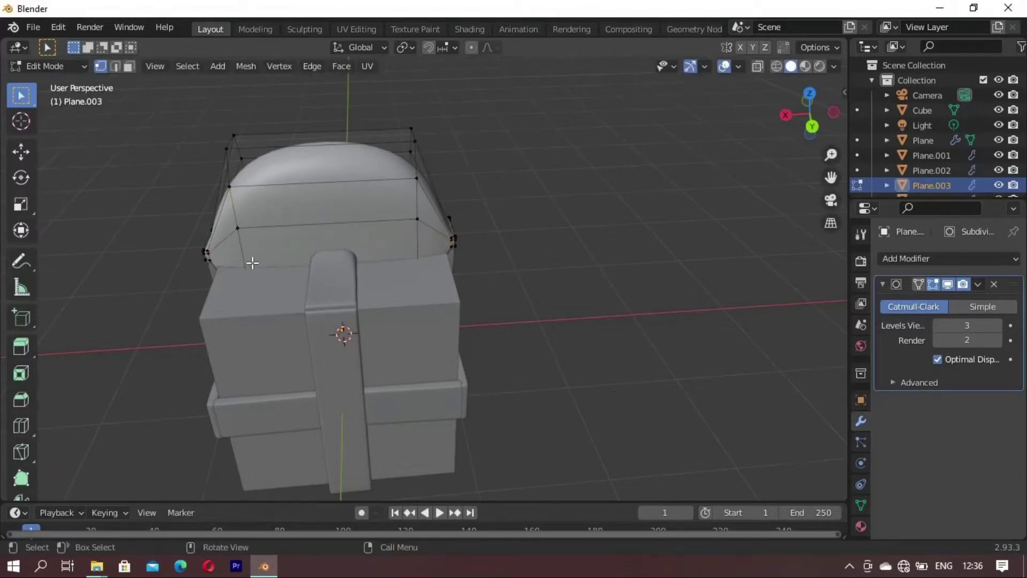
pyautogui.hotkey('ctrl', 'e')
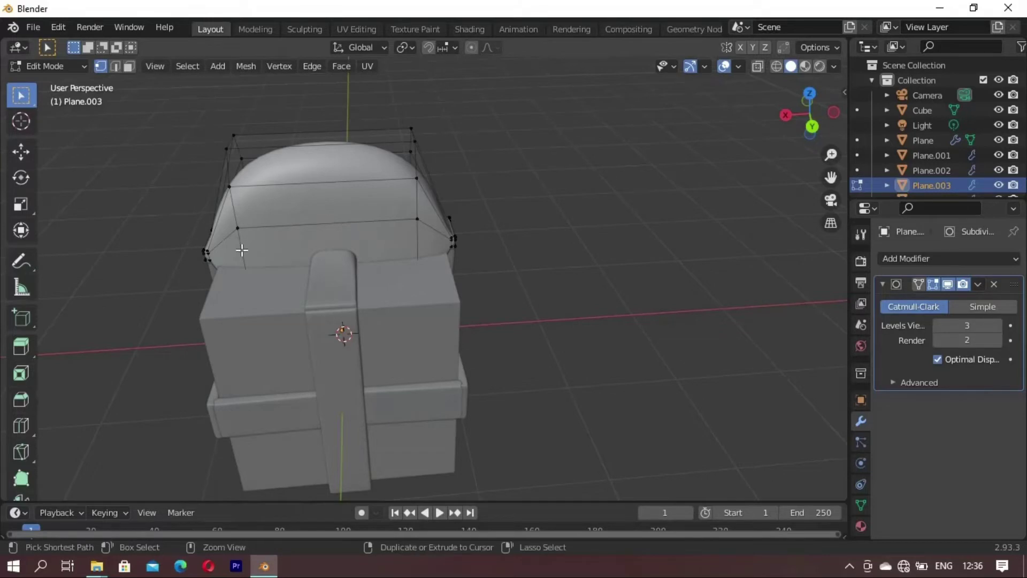
# Step: Cut two more evenly centred edge loops across the bow and return to Object Mode
pyautogui.hotkey('ctrl', 'r')
pyautogui.scroll(1, 320, 189)
pyautogui.click(320, 189)
pyautogui.rightClick(342, 235)
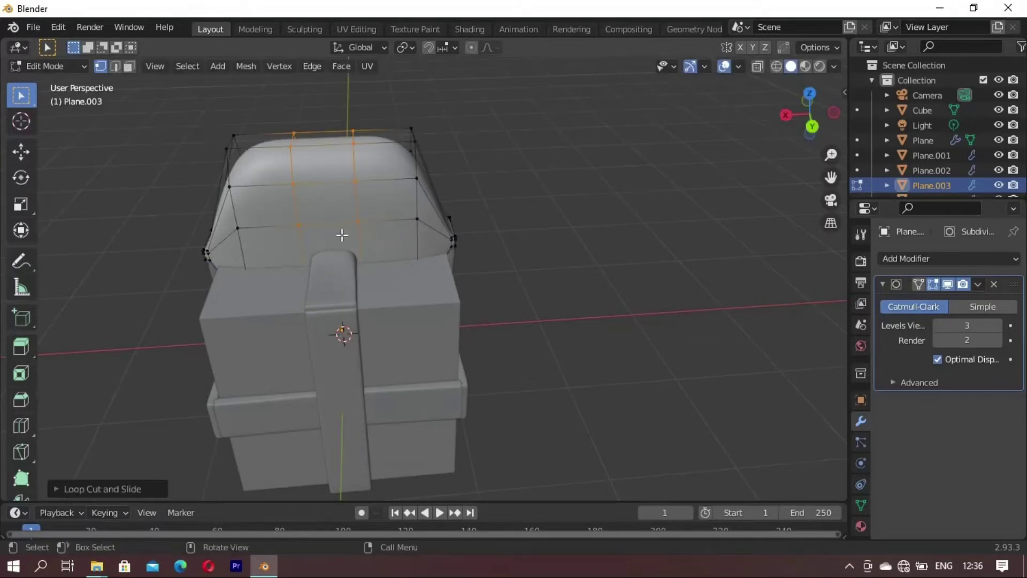
pyautogui.press('a')
pyautogui.hotkey('alt', 'a')
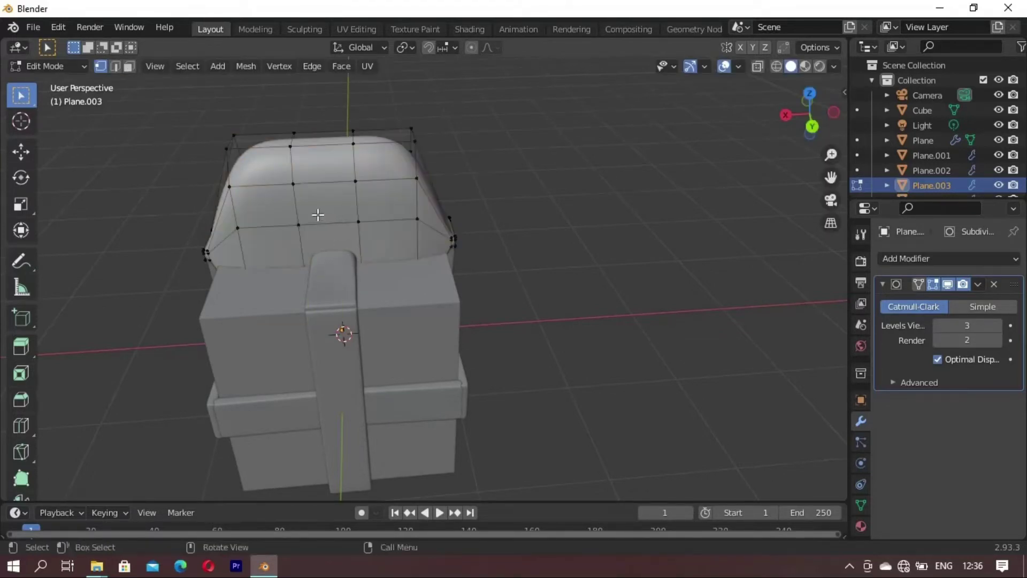
pyautogui.moveTo(326, 176)
pyautogui.mouseDown(button='middle')
pyautogui.moveTo(534, 223)
pyautogui.moveTo(438, 267)
pyautogui.mouseUp(button='middle')
pyautogui.press('Tab')
# Step: Isolate the Cube and give it a Subdivision Surface modifier at viewport level 3
pyautogui.click(509, 304)
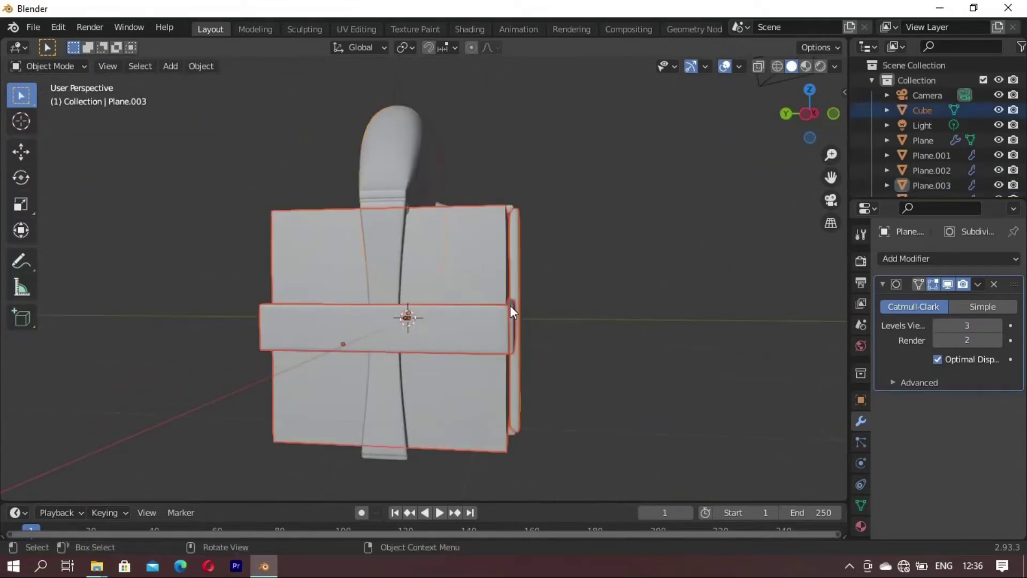
pyautogui.click(662, 240)
pyautogui.moveTo(662, 240)
pyautogui.mouseDown(button='middle')
pyautogui.moveTo(355, 323)
pyautogui.moveTo(489, 367)
pyautogui.mouseUp(button='middle')
pyautogui.scroll(-4, 490, 367)
pyautogui.click(450, 294)
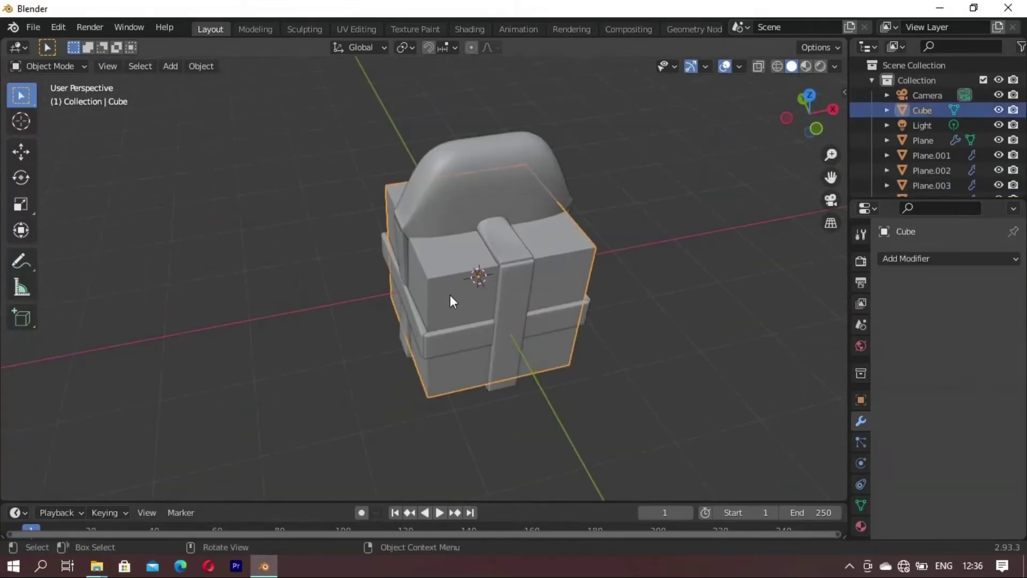
pyautogui.press('KP_Divide')
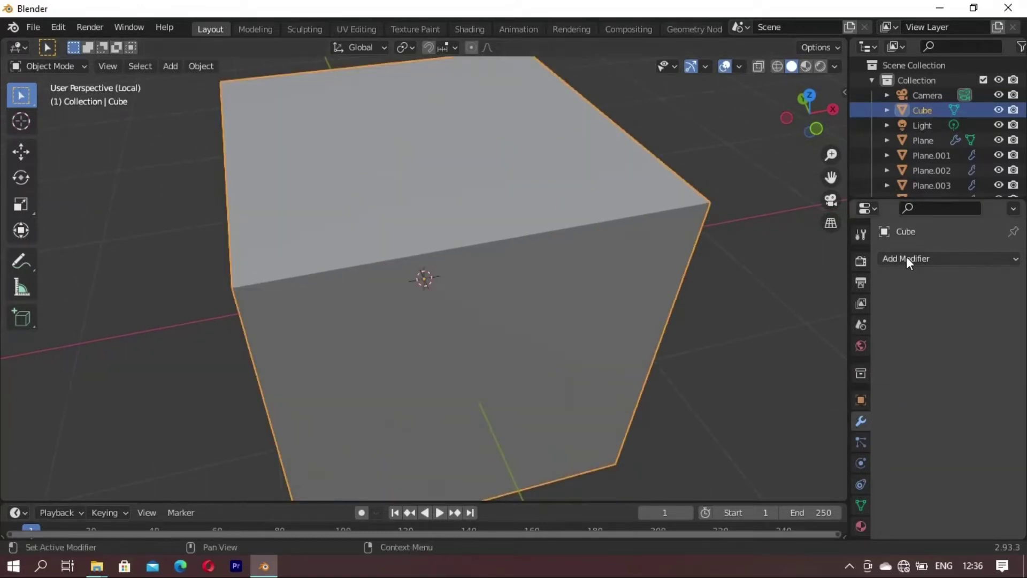
pyautogui.click(906, 258)
pyautogui.scroll(-1, 736, 511)
pyautogui.click(732, 515)
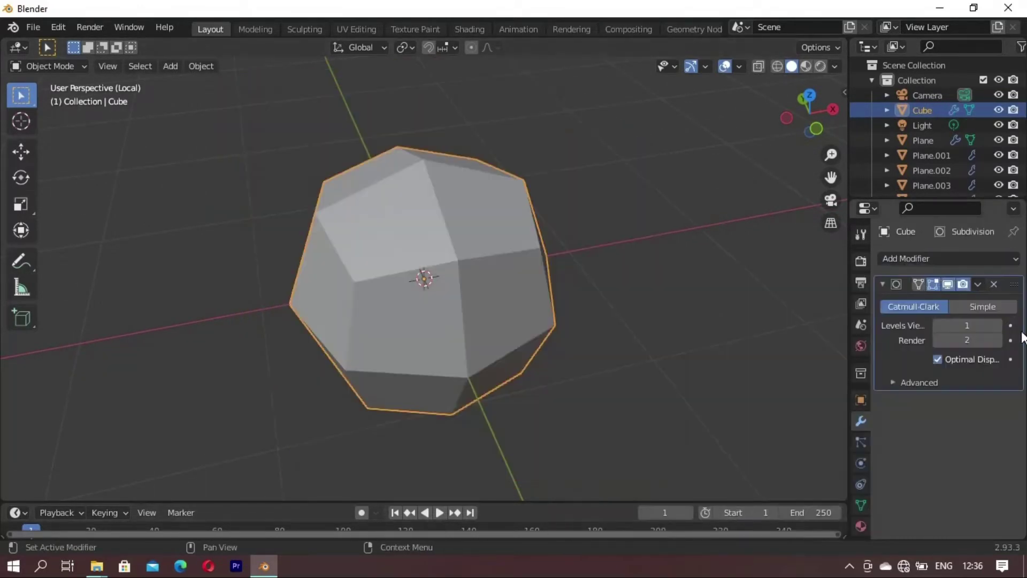
pyautogui.click(996, 326)
pyautogui.click(996, 327)
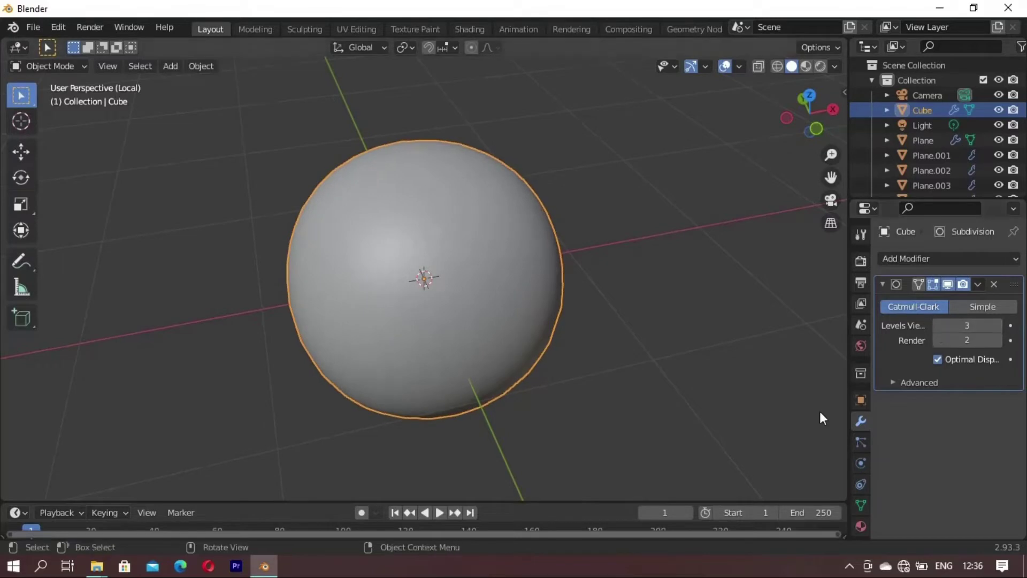
# Step: In Edit Mode, add a centre edge loop on the box and scale it along X toward the sides
pyautogui.press('Tab')
pyautogui.scroll(-2, 570, 460)
pyautogui.hotkey('ctrl', 'r')
pyautogui.click(428, 271)
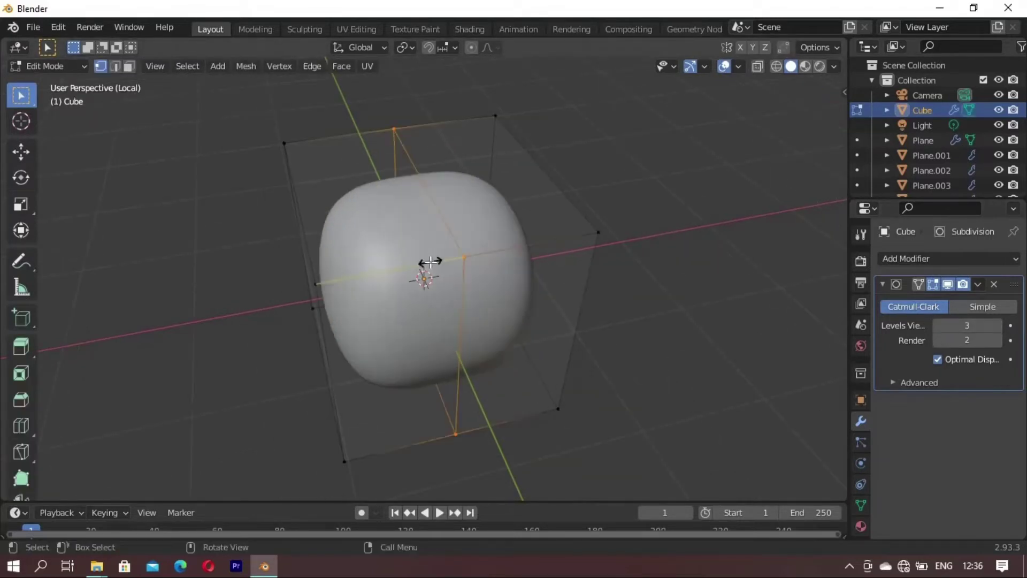
pyautogui.click(430, 265)
pyautogui.hotkey('ctrl', 'z')
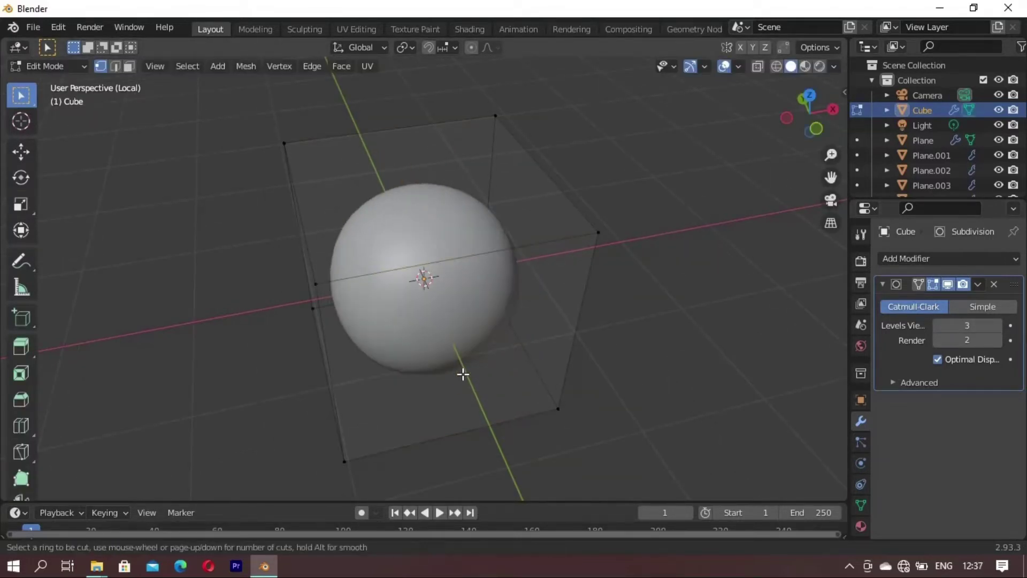
pyautogui.doubleClick(448, 274)
pyautogui.press('s')
pyautogui.press('x')
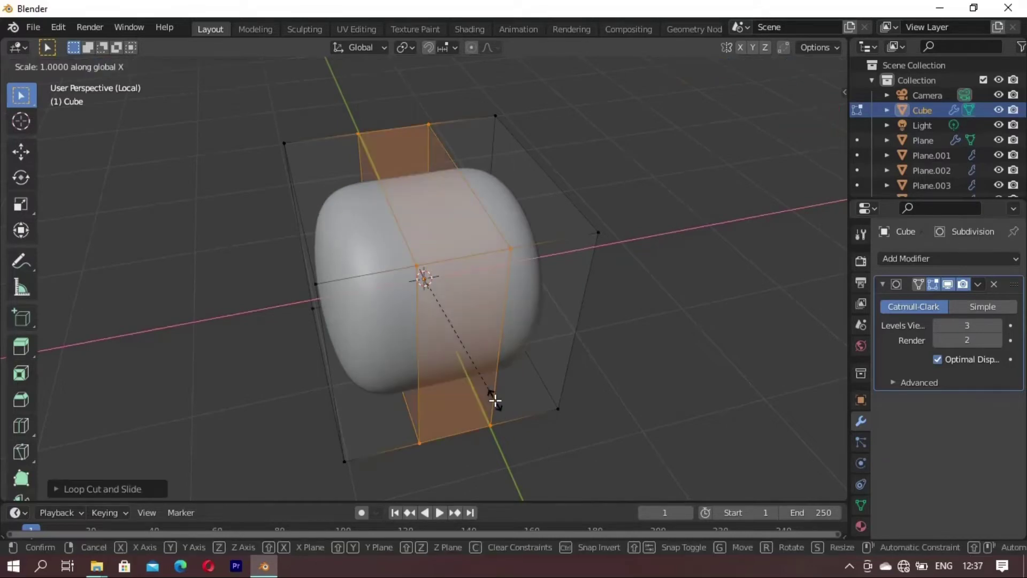
pyautogui.click(596, 202)
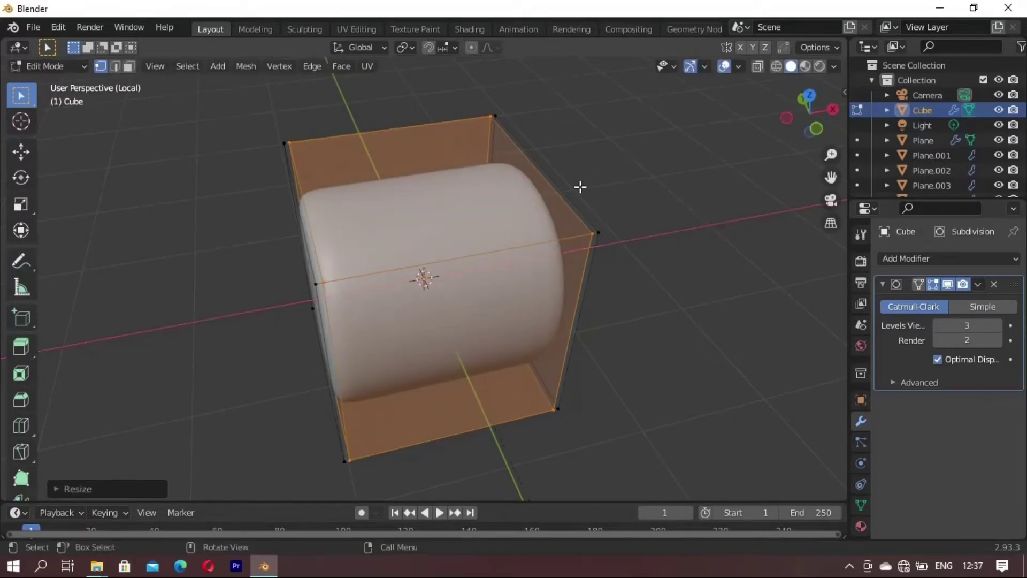
pyautogui.click(580, 186)
# Step: Add two centred loop cuts and spread them along Y toward the box's sides
pyautogui.moveTo(394, 232)
pyautogui.mouseDown(button='middle')
pyautogui.moveTo(480, 212)
pyautogui.moveTo(380, 231)
pyautogui.moveTo(212, 221)
pyautogui.mouseUp(button='middle')
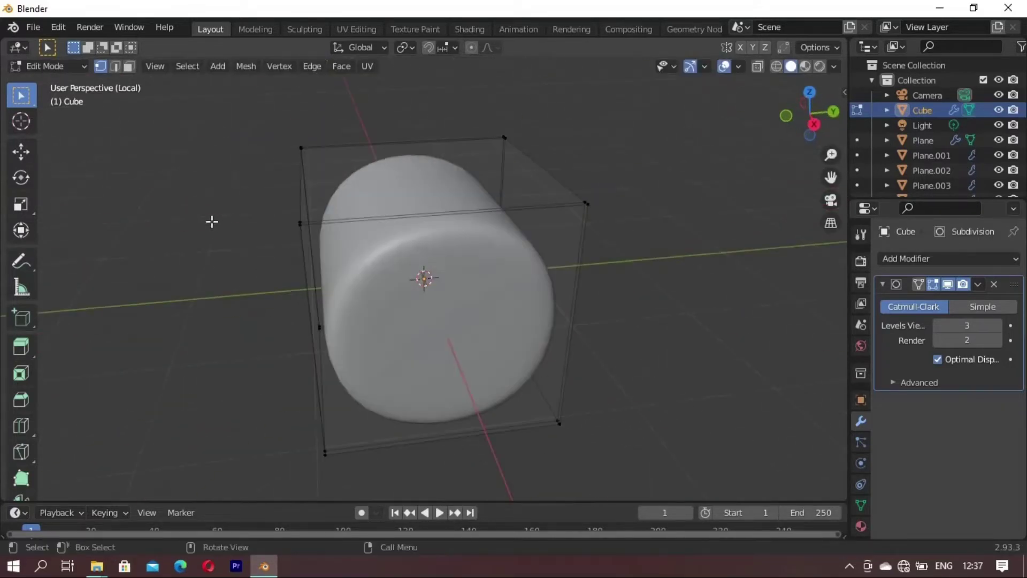
pyautogui.scroll(1, 438, 216)
pyautogui.click(438, 215)
pyautogui.rightClick(438, 216)
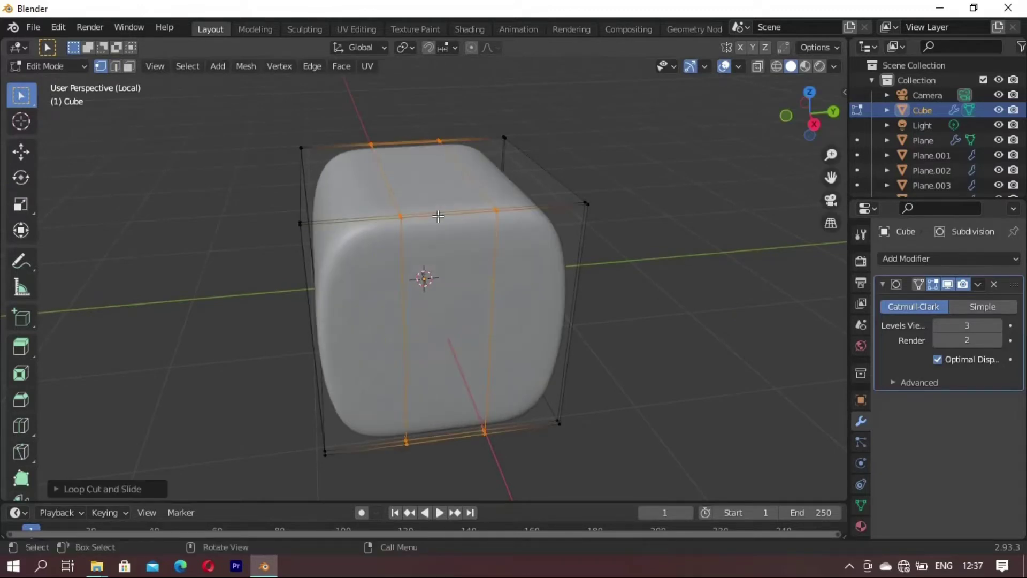
pyautogui.press('s')
pyautogui.press('x')
pyautogui.press('y')
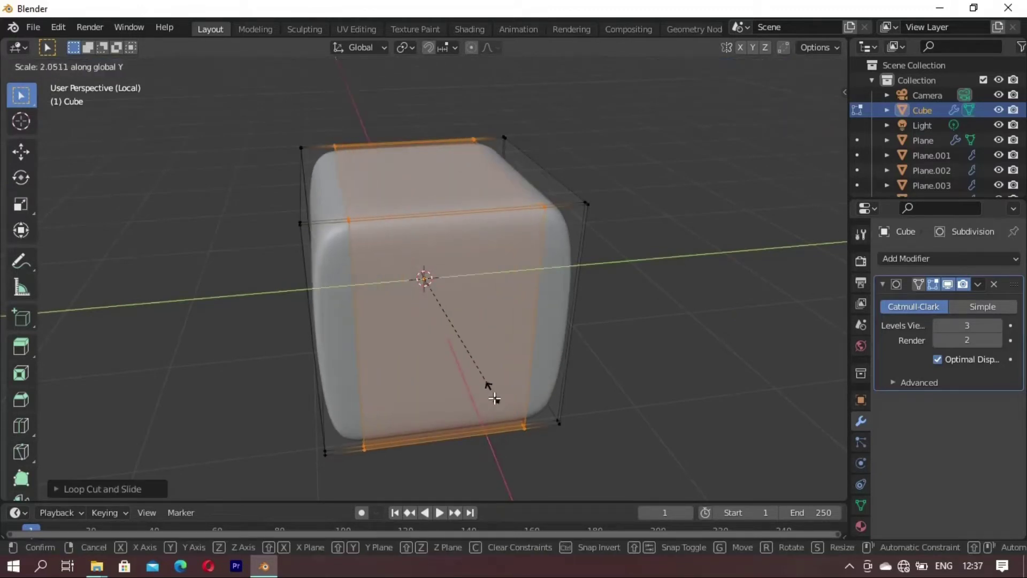
pyautogui.click(510, 443)
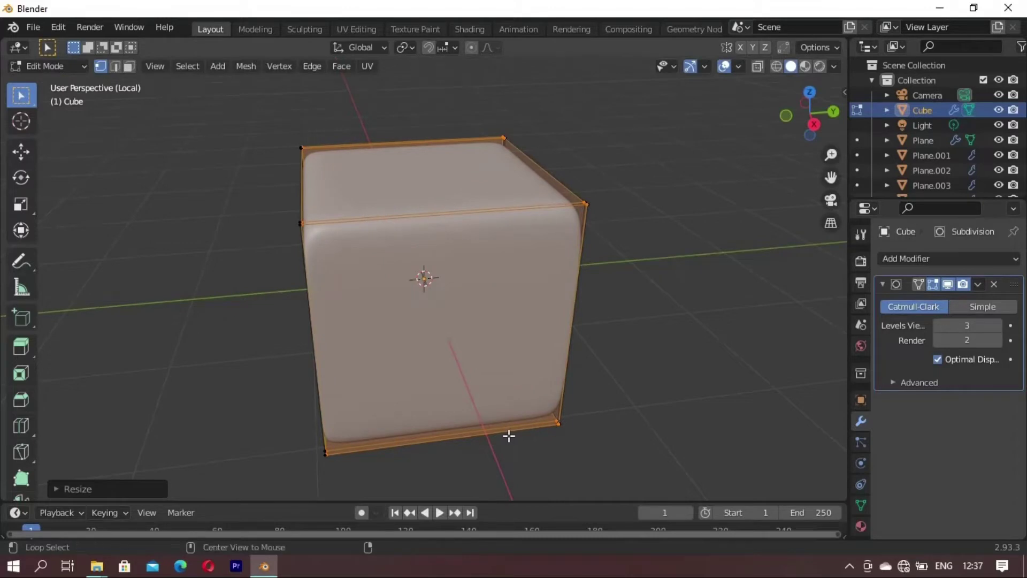
# Step: Deselect everything and leave local view to inspect the whole gift model
pyautogui.hotkey('alt', 'a')
pyautogui.moveTo(508, 436)
pyautogui.mouseDown(button='middle')
pyautogui.moveTo(415, 360)
pyautogui.moveTo(394, 374)
pyautogui.moveTo(375, 317)
pyautogui.moveTo(378, 339)
pyautogui.moveTo(351, 332)
pyautogui.moveTo(426, 340)
pyautogui.mouseUp(button='middle')
pyautogui.press('KP_Divide')
pyautogui.scroll(3, 468, 278)
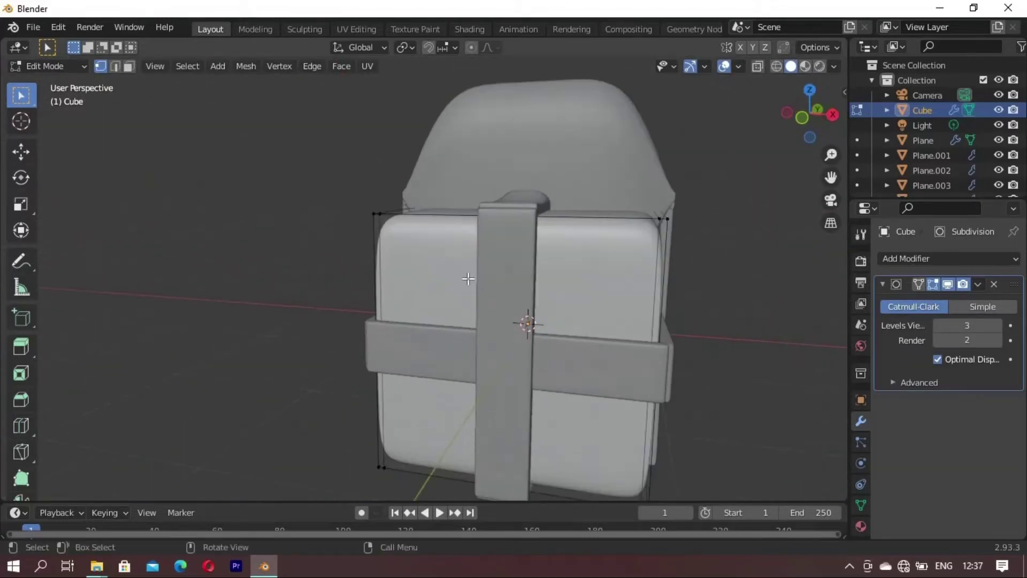
pyautogui.moveTo(468, 278)
pyautogui.mouseDown(button='middle')
pyautogui.moveTo(496, 337)
pyautogui.moveTo(510, 333)
pyautogui.mouseUp(button='middle')
# Step: Select the bow piece (Plane.003) and its top centre face in Edit Mode
pyautogui.press('Tab')
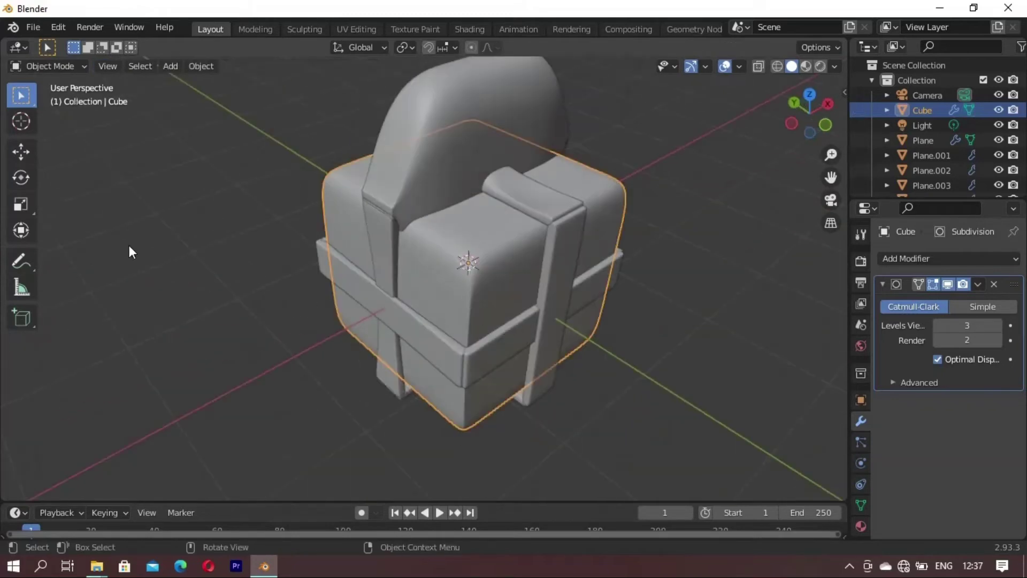
pyautogui.click(129, 246)
pyautogui.moveTo(129, 246)
pyautogui.mouseDown(button='middle')
pyautogui.moveTo(349, 252)
pyautogui.moveTo(229, 236)
pyautogui.moveTo(407, 354)
pyautogui.moveTo(365, 311)
pyautogui.moveTo(234, 280)
pyautogui.moveTo(487, 298)
pyautogui.moveTo(406, 214)
pyautogui.moveTo(500, 218)
pyautogui.moveTo(482, 195)
pyautogui.moveTo(517, 309)
pyautogui.mouseUp(button='middle')
pyautogui.press('Tab')
pyautogui.press('Tab')
pyautogui.click(374, 230)
pyautogui.press('Tab')
pyautogui.scroll(2, 491, 211)
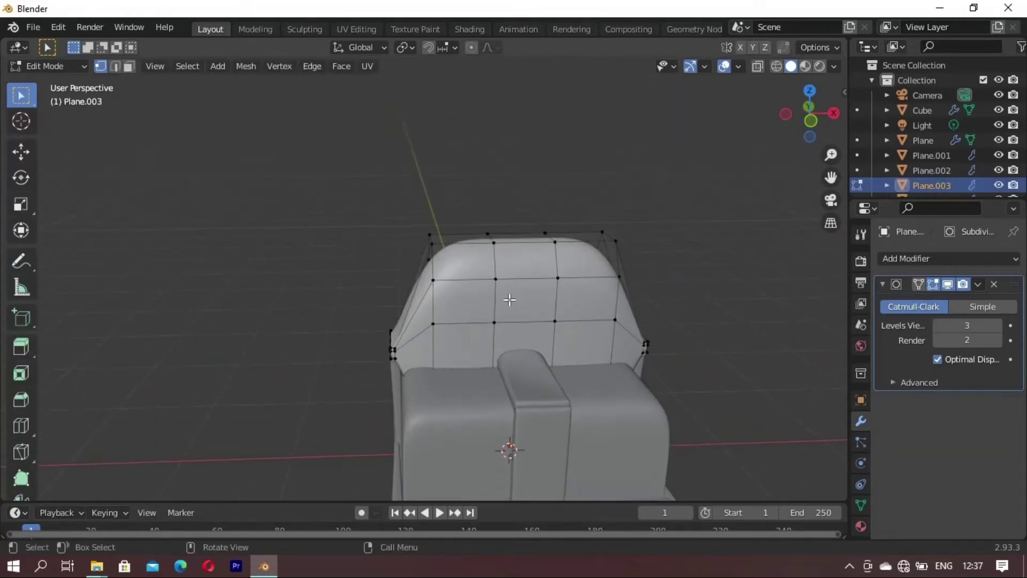
pyautogui.click(513, 293)
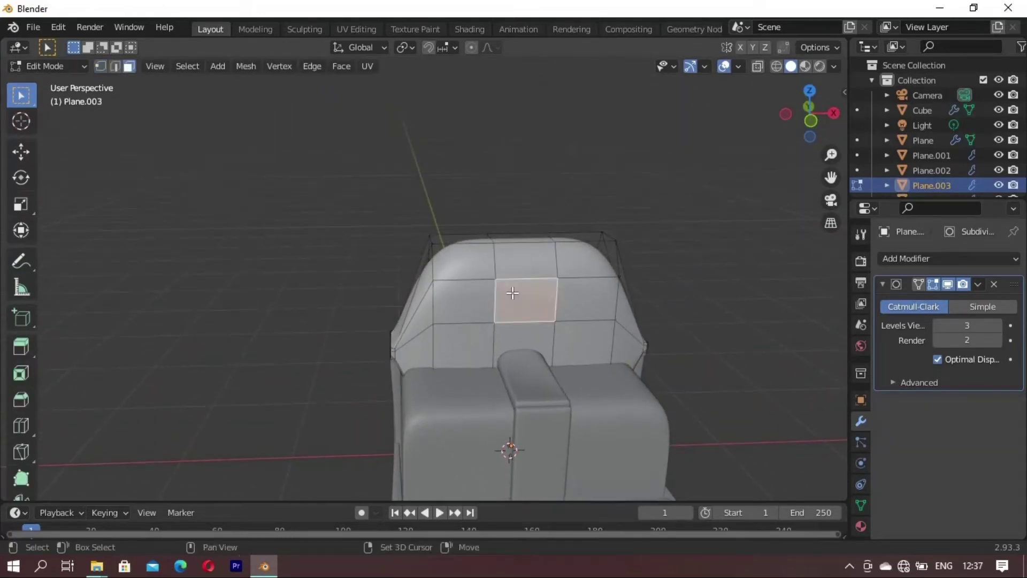
# Step: Delete the bow's top centre faces to open a hole through it
pyautogui.click(936, 286)
pyautogui.moveTo(607, 337)
pyautogui.mouseDown(button='middle')
pyautogui.moveTo(394, 358)
pyautogui.moveTo(332, 303)
pyautogui.moveTo(417, 288)
pyautogui.moveTo(503, 294)
pyautogui.mouseUp(button='middle')
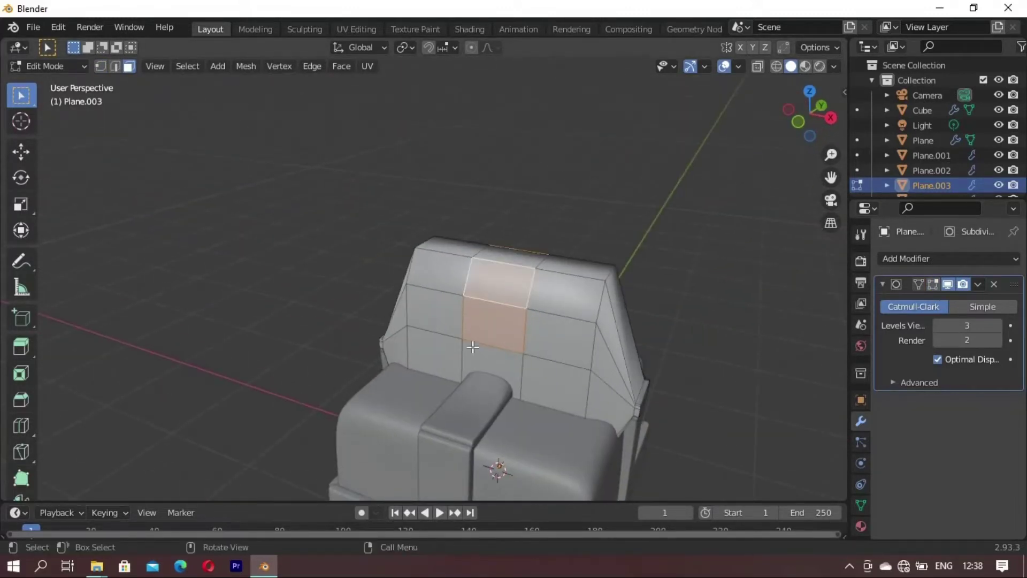
pyautogui.press('x')
pyautogui.click(424, 380)
pyautogui.moveTo(413, 384)
pyautogui.mouseDown(button='middle')
pyautogui.moveTo(539, 339)
pyautogui.moveTo(577, 346)
pyautogui.moveTo(473, 271)
pyautogui.mouseUp(button='middle')
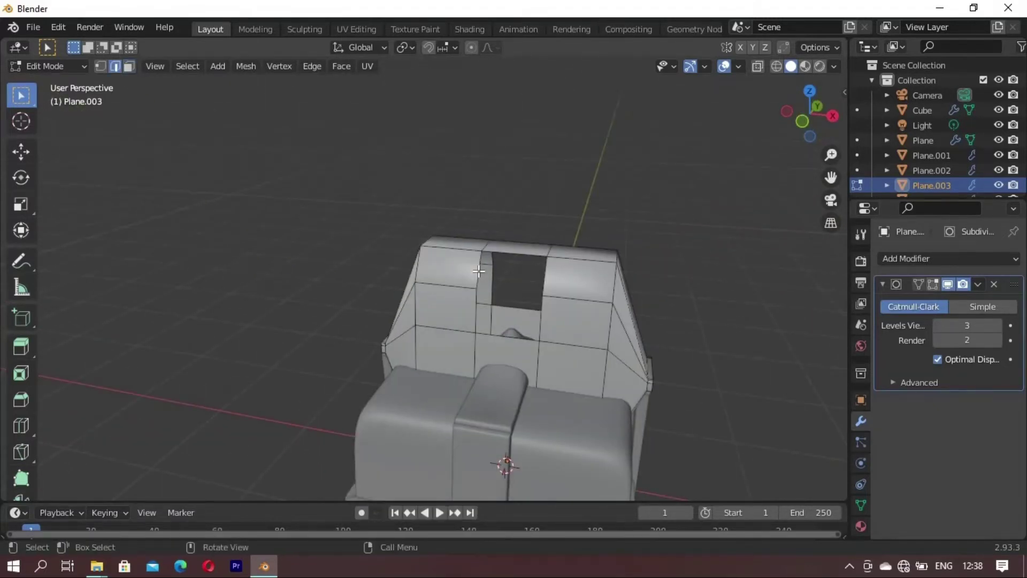
pyautogui.scroll(2, 478, 272)
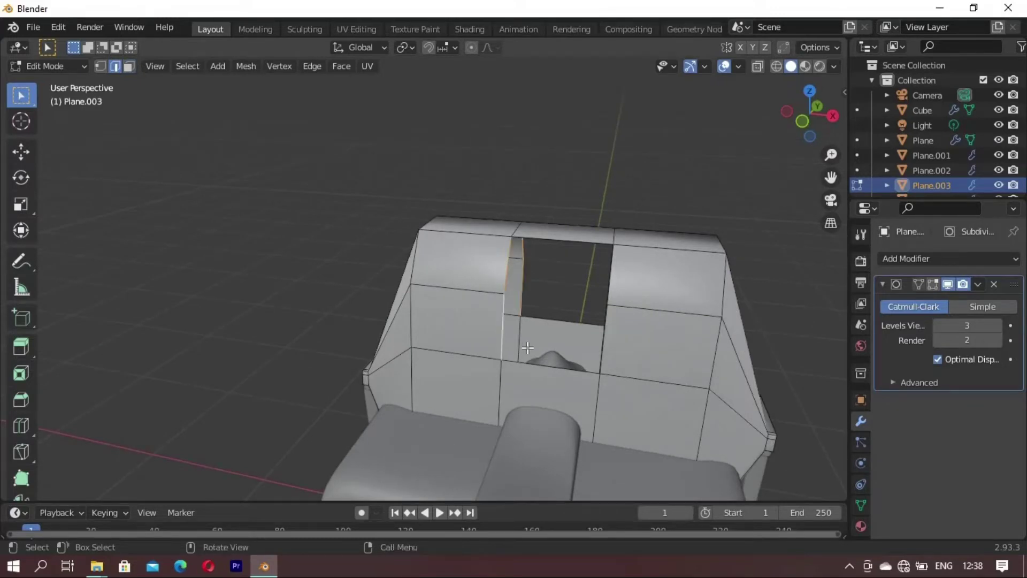
pyautogui.moveTo(528, 348)
pyautogui.mouseDown(button='middle')
pyautogui.moveTo(475, 330)
pyautogui.moveTo(499, 328)
pyautogui.mouseUp(button='middle')
# Step: Inspect the opened loop with the smoothed preview restored, then return to Object Mode
pyautogui.click(514, 358)
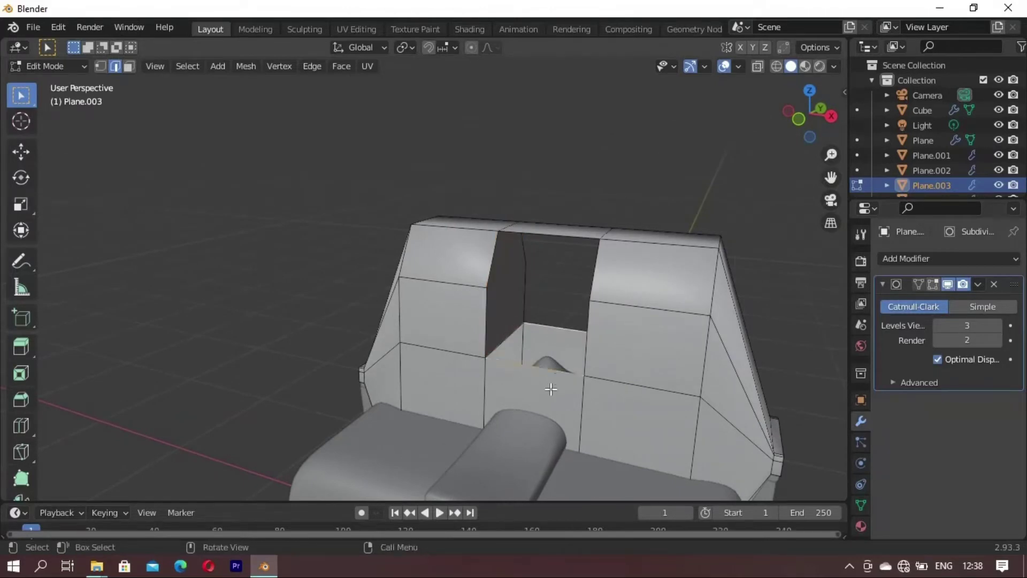
pyautogui.moveTo(526, 396); pyautogui.dragTo(615, 313, button='middle')
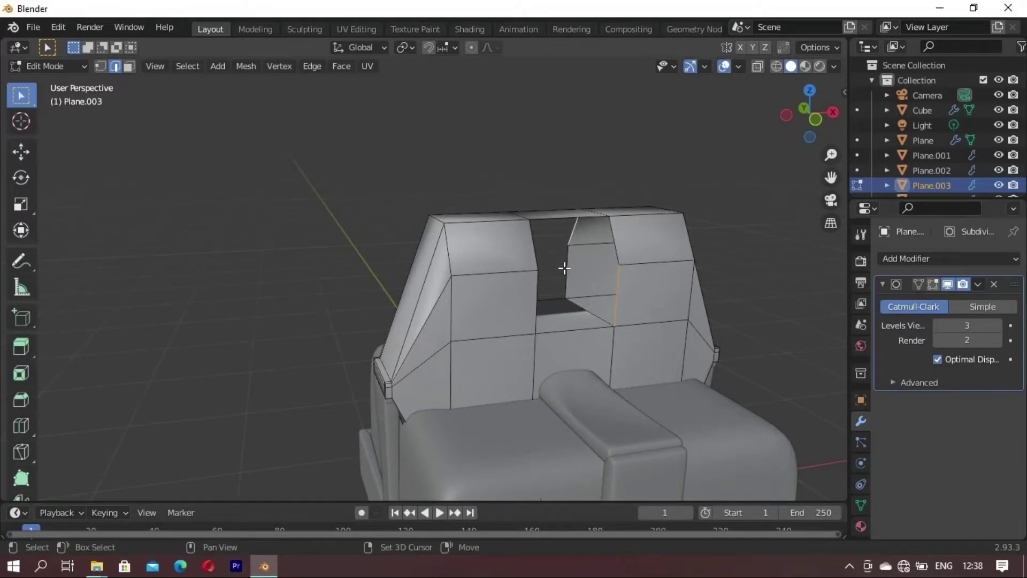
pyautogui.moveTo(599, 363)
pyautogui.mouseDown(button='middle')
pyautogui.moveTo(480, 373)
pyautogui.moveTo(672, 298)
pyautogui.mouseUp(button='middle')
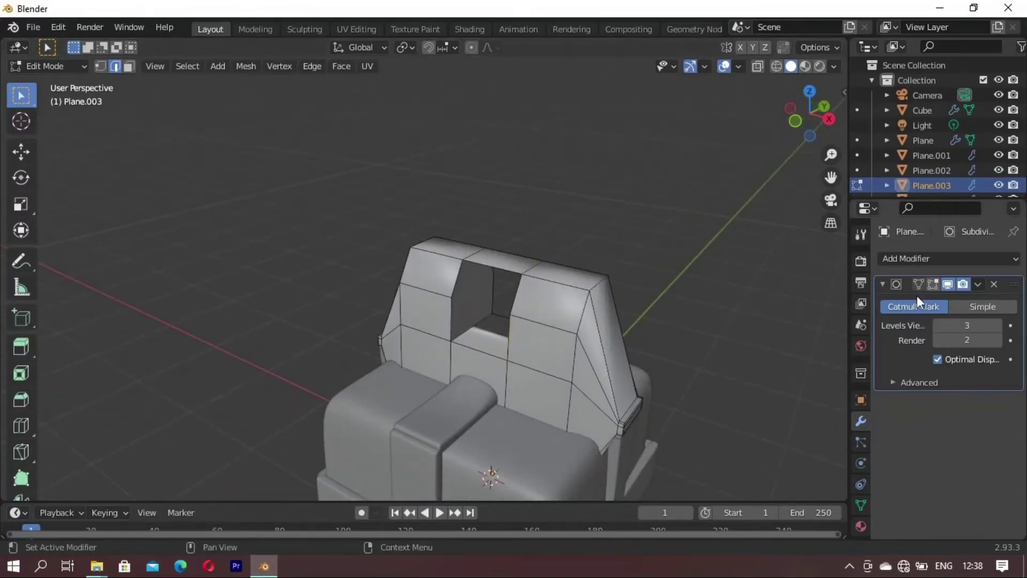
pyautogui.click(933, 286)
pyautogui.moveTo(556, 353)
pyautogui.mouseDown(button='middle')
pyautogui.moveTo(588, 344)
pyautogui.moveTo(543, 263)
pyautogui.mouseUp(button='middle')
pyautogui.press('Tab')
pyautogui.rightClick(630, 165)
# Step: Shade the bow smooth and reframe the view on the whole gift
pyautogui.click(630, 165)
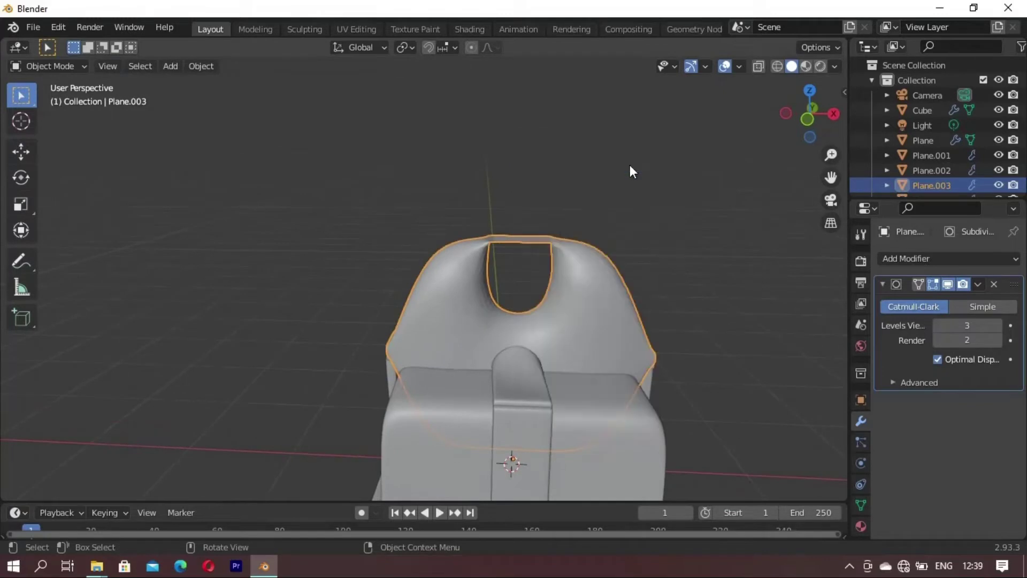
pyautogui.click(627, 201)
pyautogui.moveTo(627, 201)
pyautogui.mouseDown(button='middle')
pyautogui.moveTo(513, 313)
pyautogui.moveTo(578, 307)
pyautogui.moveTo(544, 240)
pyautogui.moveTo(486, 258)
pyautogui.moveTo(480, 314)
pyautogui.moveTo(511, 435)
pyautogui.moveTo(412, 370)
pyautogui.moveTo(231, 416)
pyautogui.mouseUp(button='middle')
pyautogui.scroll(-3, 231, 416)
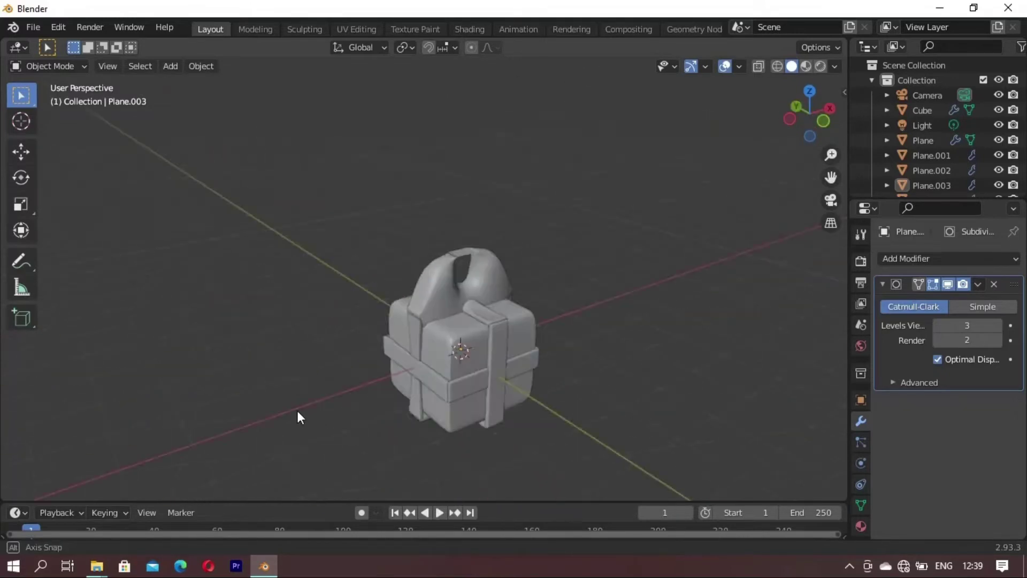
pyautogui.moveTo(297, 409)
pyautogui.mouseDown(button='middle')
pyautogui.moveTo(310, 372)
pyautogui.moveTo(387, 423)
pyautogui.moveTo(451, 352)
pyautogui.moveTo(423, 348)
pyautogui.moveTo(541, 264)
pyautogui.moveTo(474, 270)
pyautogui.moveTo(541, 262)
pyautogui.moveTo(535, 288)
pyautogui.moveTo(455, 390)
pyautogui.mouseUp(button='middle')
pyautogui.scroll(4, 541, 264)
# Step: Duplicate the ribbon strip and move the copy up to the bow's top opening
pyautogui.click(445, 433)
pyautogui.hotkey('shift', 's')
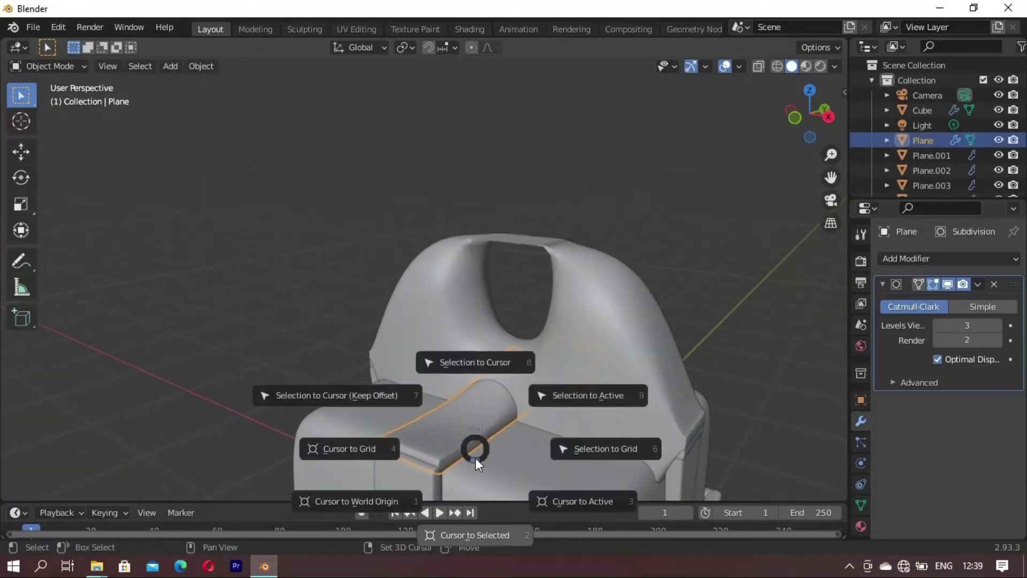
pyautogui.hotkey('shift', 'd')
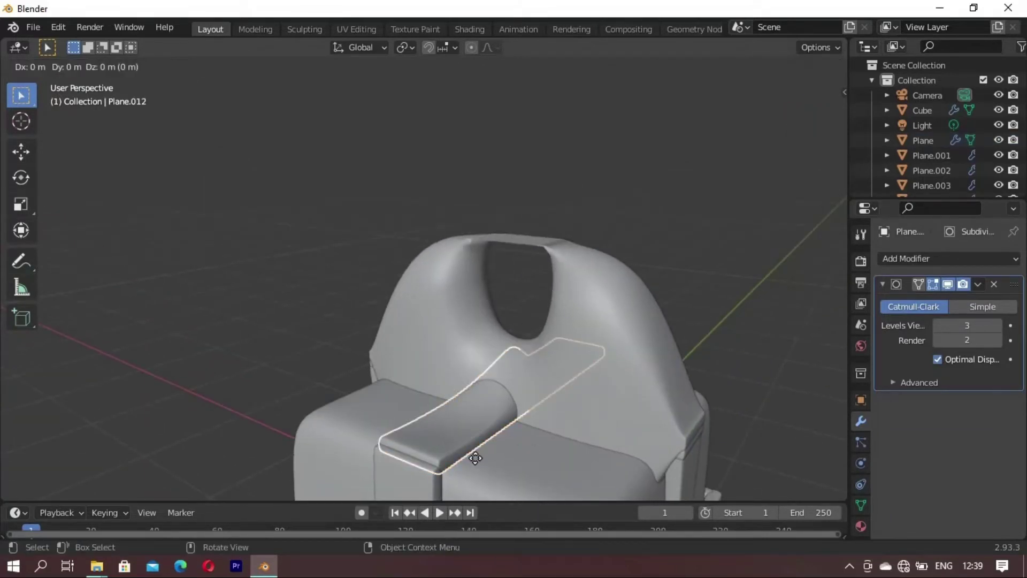
pyautogui.press('z')
pyautogui.click(476, 364)
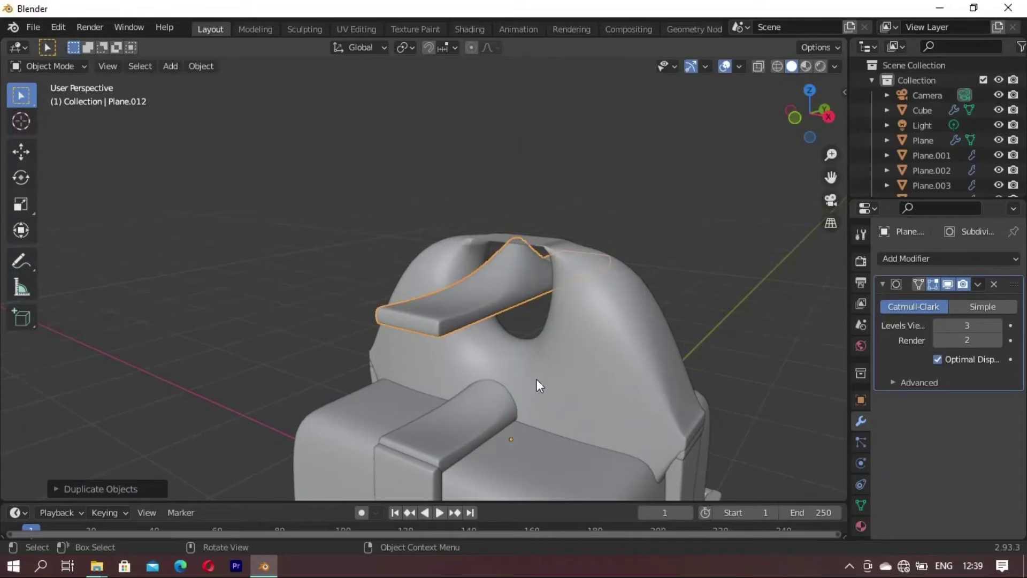
pyautogui.moveTo(536, 379)
pyautogui.mouseDown(button='middle')
pyautogui.moveTo(500, 371)
pyautogui.moveTo(441, 332)
pyautogui.moveTo(560, 351)
pyautogui.mouseUp(button='middle')
# Step: Rotate the strip copy 90° around the Z axis
pyautogui.write('s')
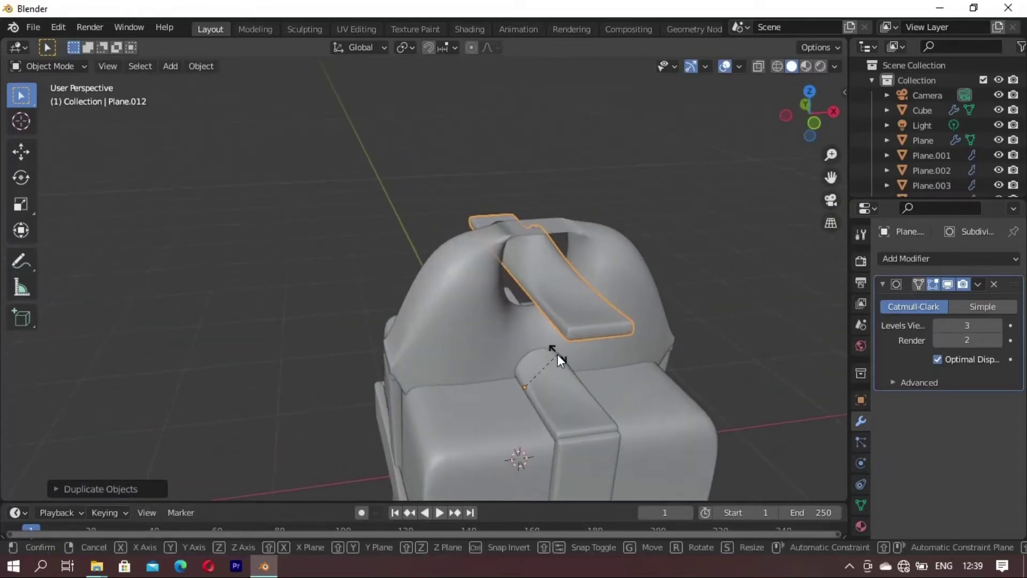
pyautogui.write('xr90')
pyautogui.press('Escape')
pyautogui.write('r')
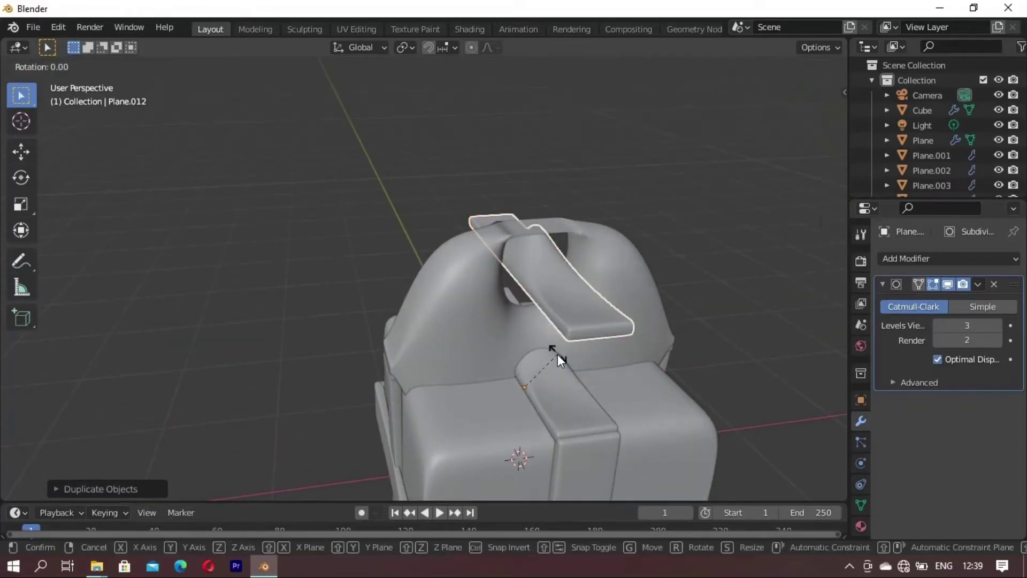
pyautogui.write('y90')
pyautogui.press('Escape')
pyautogui.write('rz')
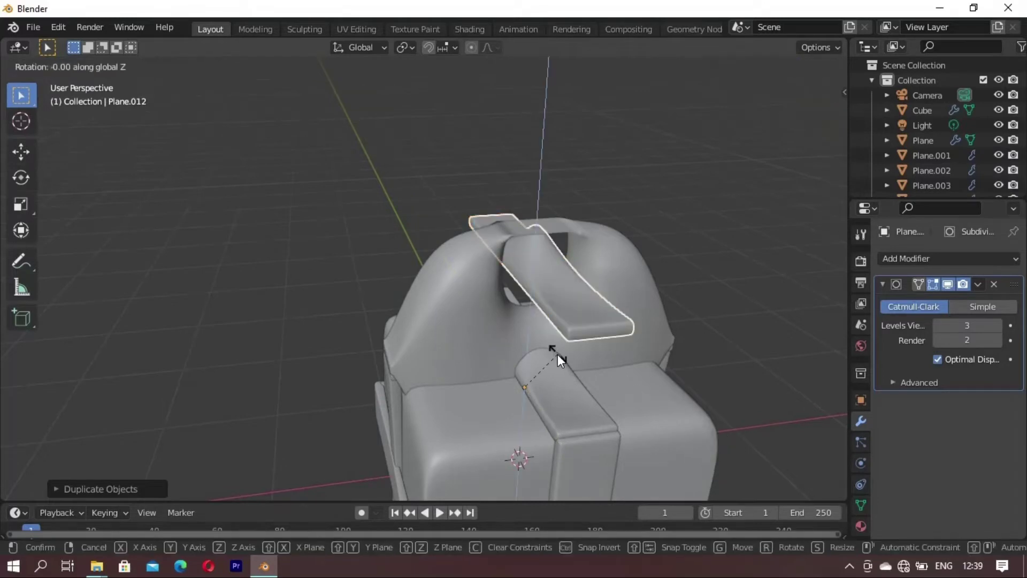
pyautogui.write('90')
pyautogui.press('Return')
pyautogui.moveTo(557, 354); pyautogui.dragTo(519, 348, button='middle')
# Step: Narrow the copy along X and raise it about 0.2355 m onto the bow loop
pyautogui.press('s')
pyautogui.press('x')
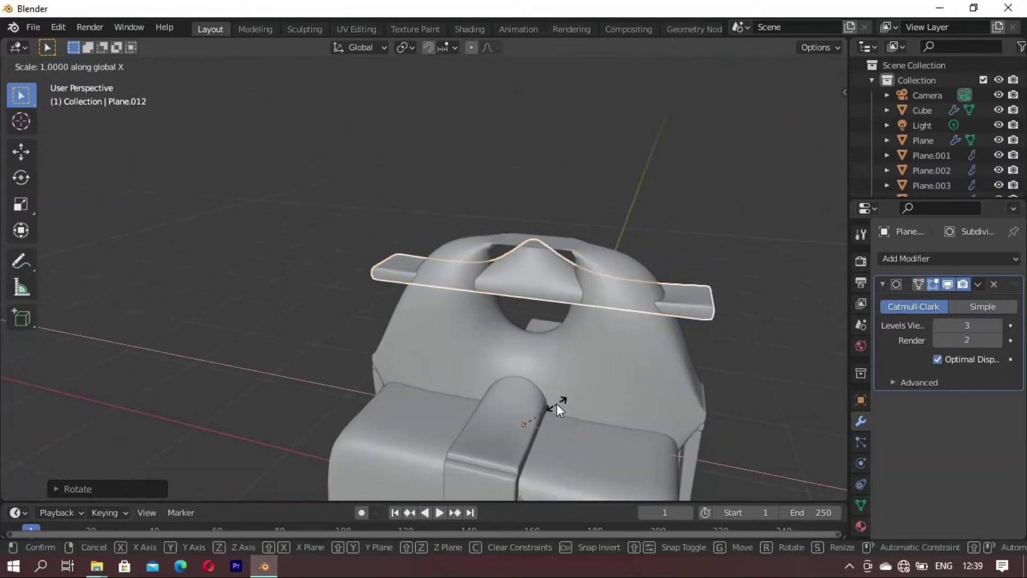
pyautogui.click(538, 425)
pyautogui.press('g')
pyautogui.press('z')
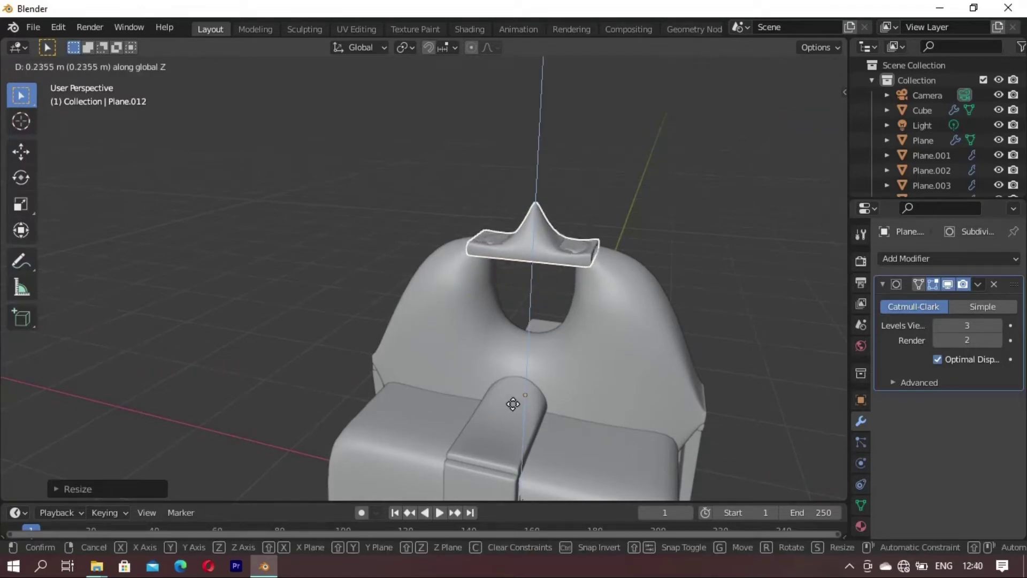
pyautogui.click(511, 407)
pyautogui.moveTo(512, 407)
pyautogui.mouseDown(button='middle')
pyautogui.moveTo(571, 401)
pyautogui.moveTo(551, 419)
pyautogui.moveTo(403, 359)
pyautogui.moveTo(399, 368)
pyautogui.moveTo(512, 204)
pyautogui.moveTo(364, 332)
pyautogui.moveTo(380, 279)
pyautogui.moveTo(352, 285)
pyautogui.moveTo(532, 294)
pyautogui.moveTo(515, 340)
pyautogui.mouseUp(button='middle')
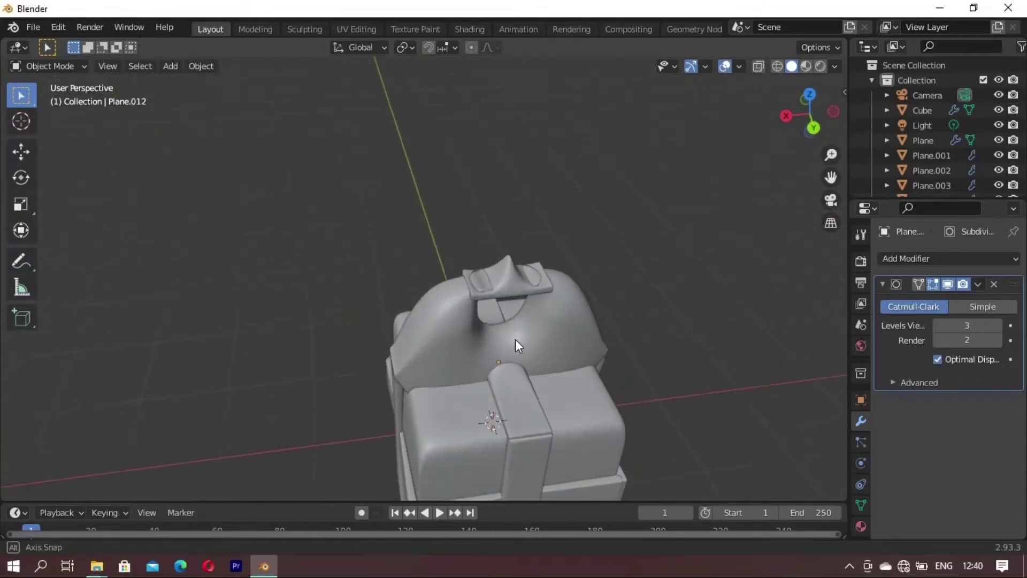
pyautogui.moveTo(642, 287)
pyautogui.mouseDown(button='middle')
pyautogui.moveTo(565, 313)
pyautogui.moveTo(565, 276)
pyautogui.moveTo(505, 268)
pyautogui.moveTo(539, 206)
pyautogui.moveTo(654, 413)
pyautogui.moveTo(481, 447)
pyautogui.moveTo(475, 427)
pyautogui.moveTo(494, 423)
pyautogui.mouseUp(button='middle')
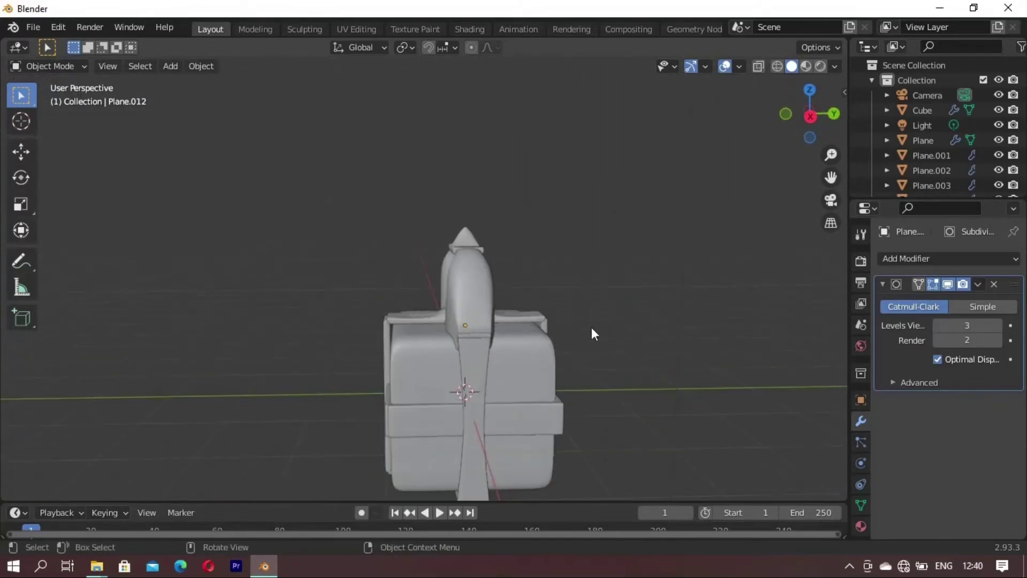
# Step: Add a six-sided cylinder and scale it down to 0.154
pyautogui.hotkey('ctrl', 'a')
pyautogui.hotkey('shift', 'a')
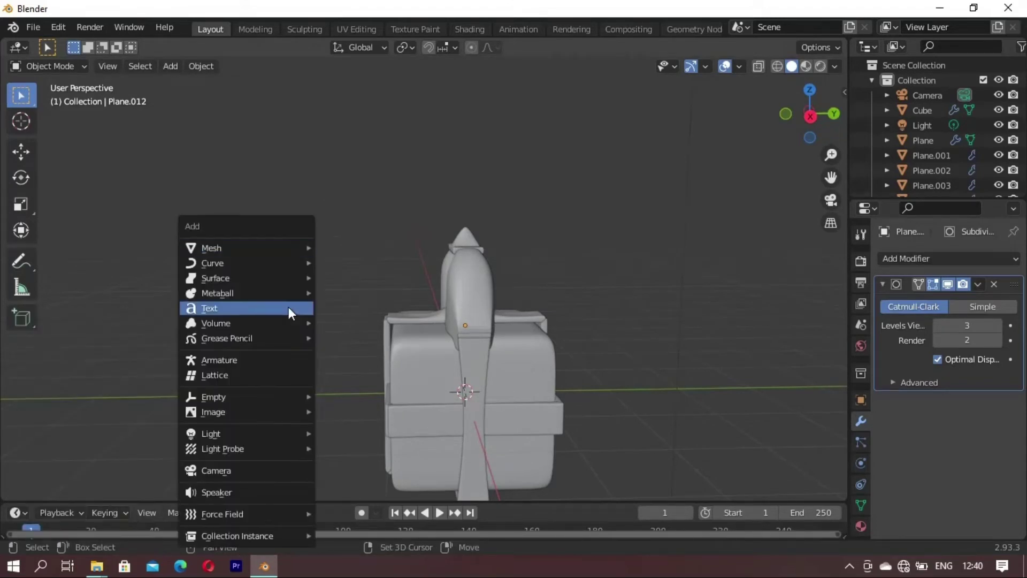
pyautogui.click(354, 323)
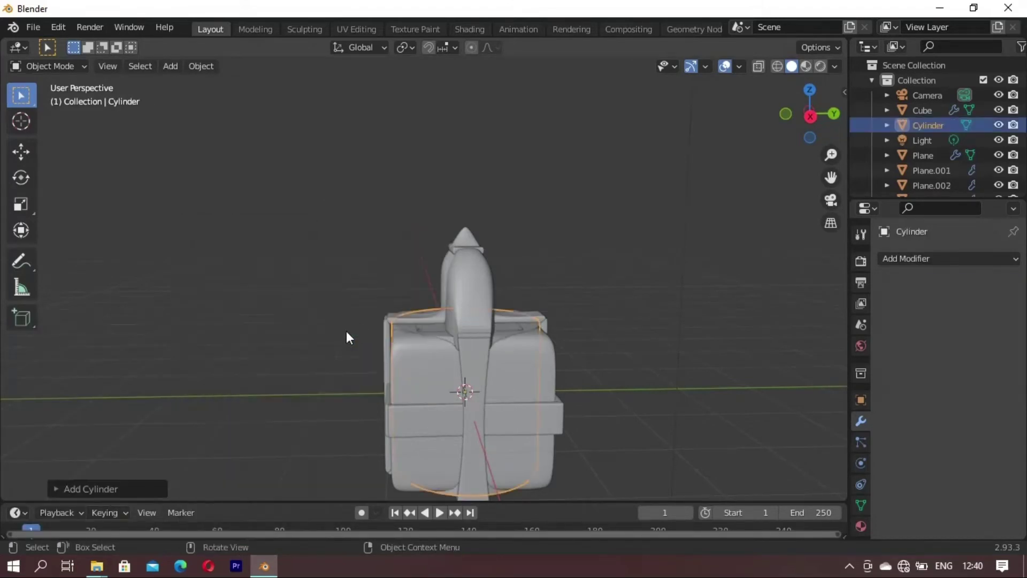
pyautogui.click(75, 489)
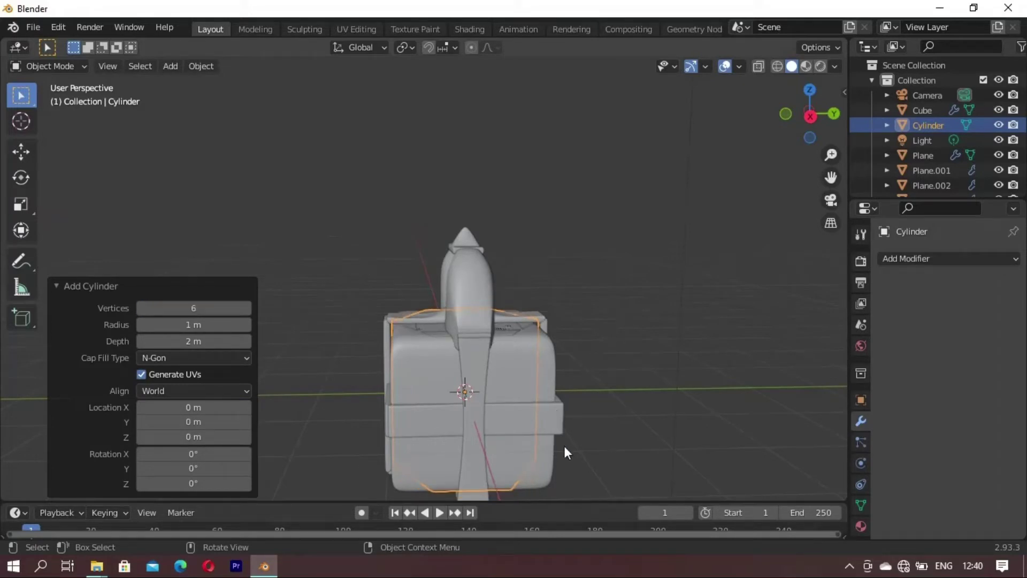
pyautogui.press('s')
pyautogui.click(479, 409)
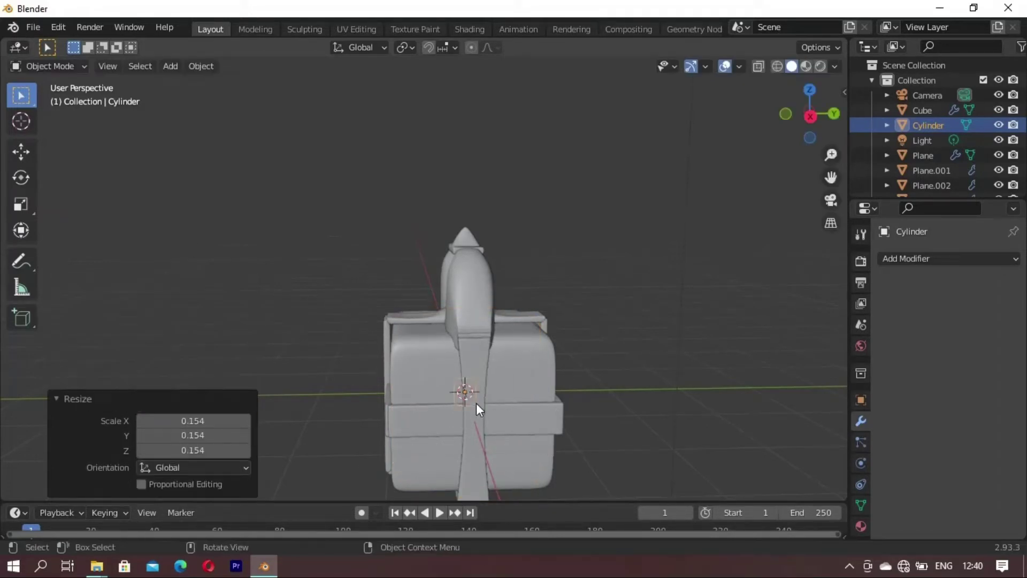
# Step: Move the cylinder toward the front strap: 1.1023 m, then -1.3276 m along X
pyautogui.press('g')
pyautogui.press('x')
pyautogui.click(485, 433)
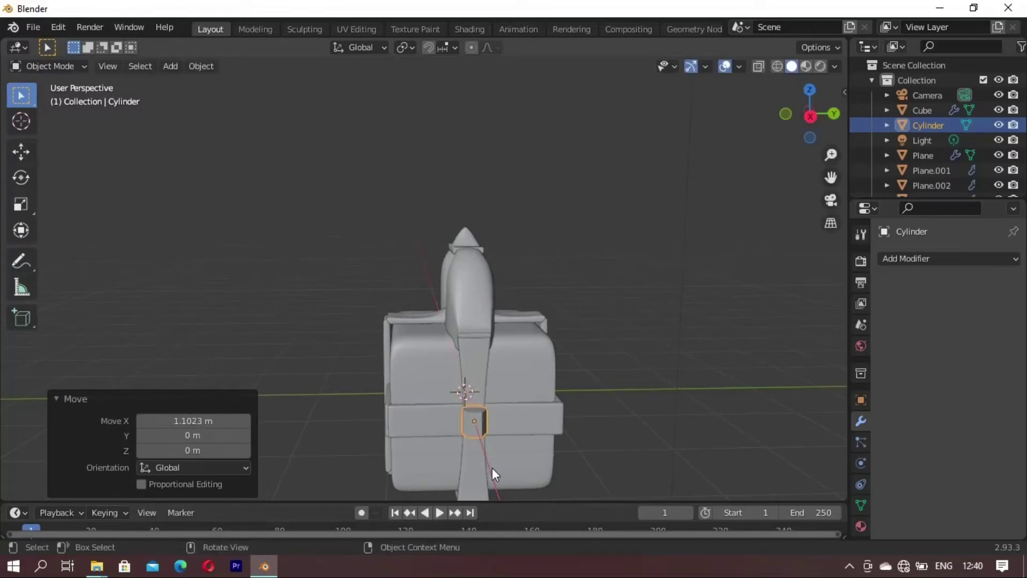
pyautogui.press('g')
pyautogui.press('z')
pyautogui.scroll(4, 491, 373)
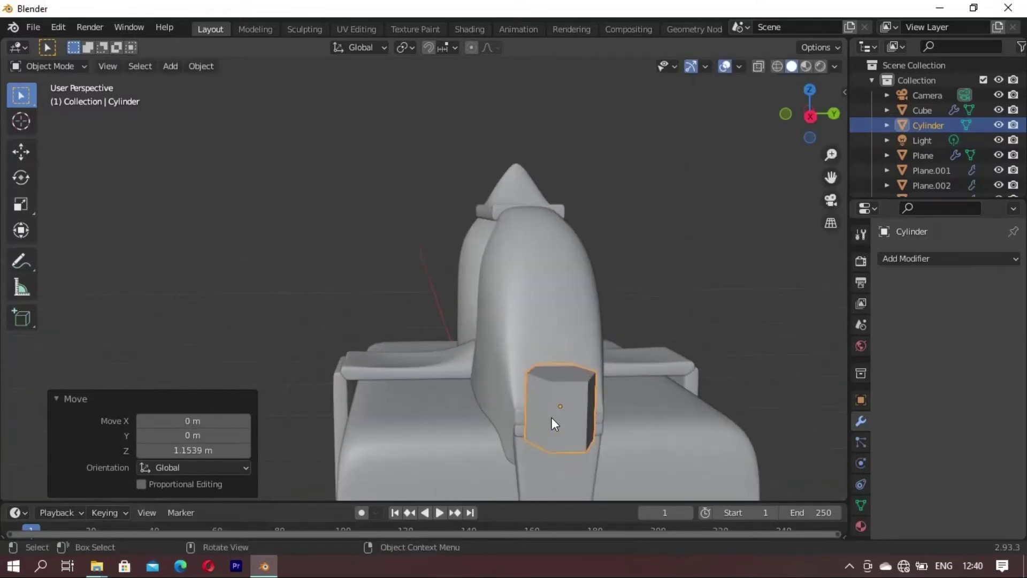
pyautogui.scroll(3, 503, 335)
pyautogui.moveTo(503, 335); pyautogui.dragTo(597, 377, button='middle')
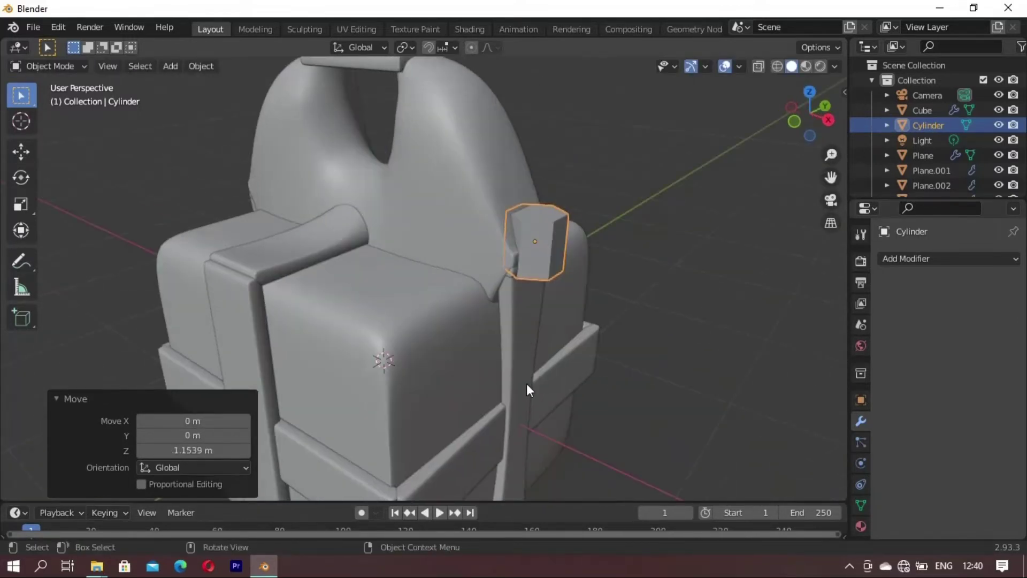
pyautogui.press('g')
pyautogui.press('x')
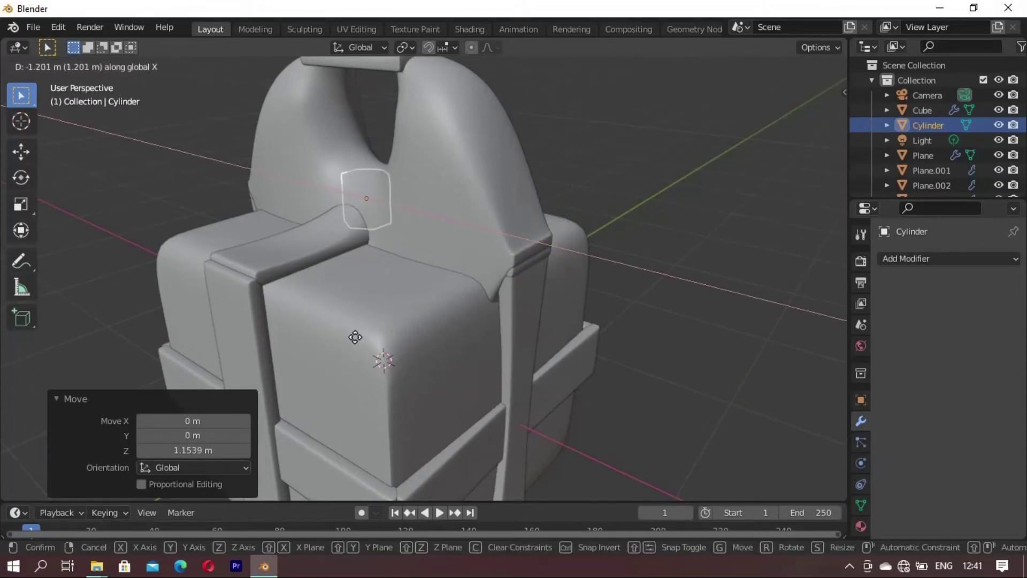
pyautogui.click(496, 461)
# Step: Nudge the cylinder along Y and X onto the strap end and shrink it to 0.360
pyautogui.press('g')
pyautogui.press('x')
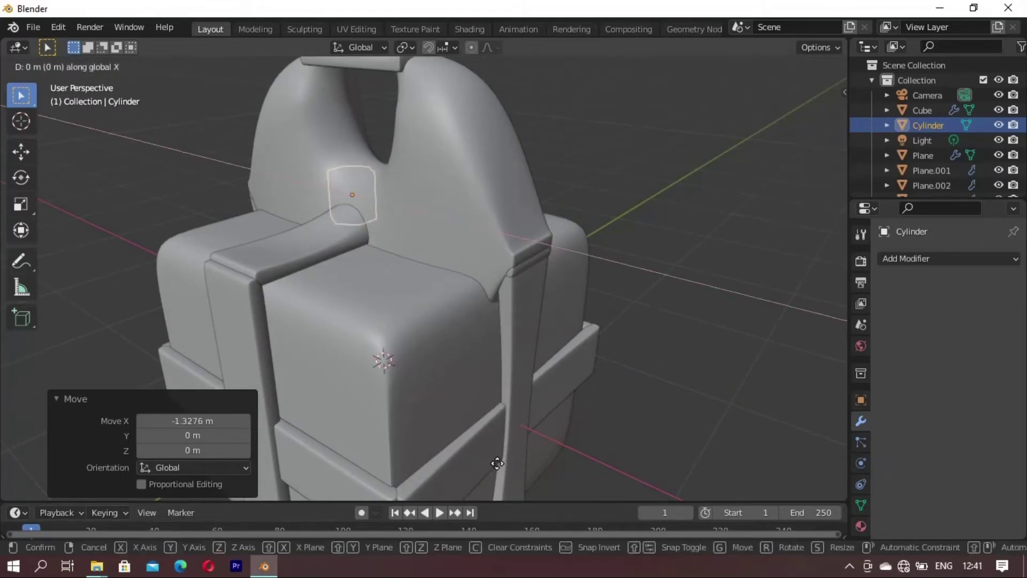
pyautogui.press('y')
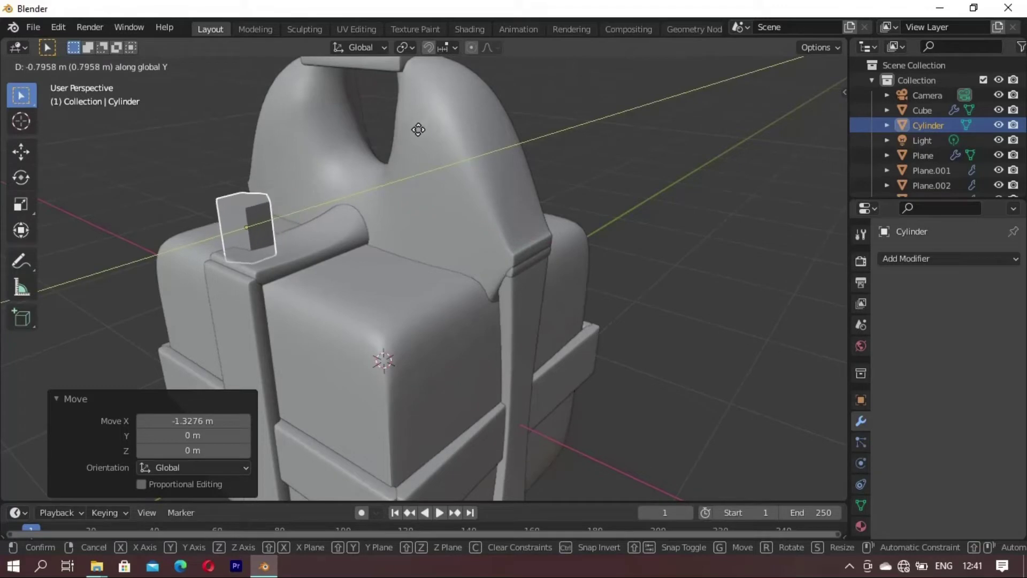
pyautogui.click(418, 130)
pyautogui.press('g')
pyautogui.press('x')
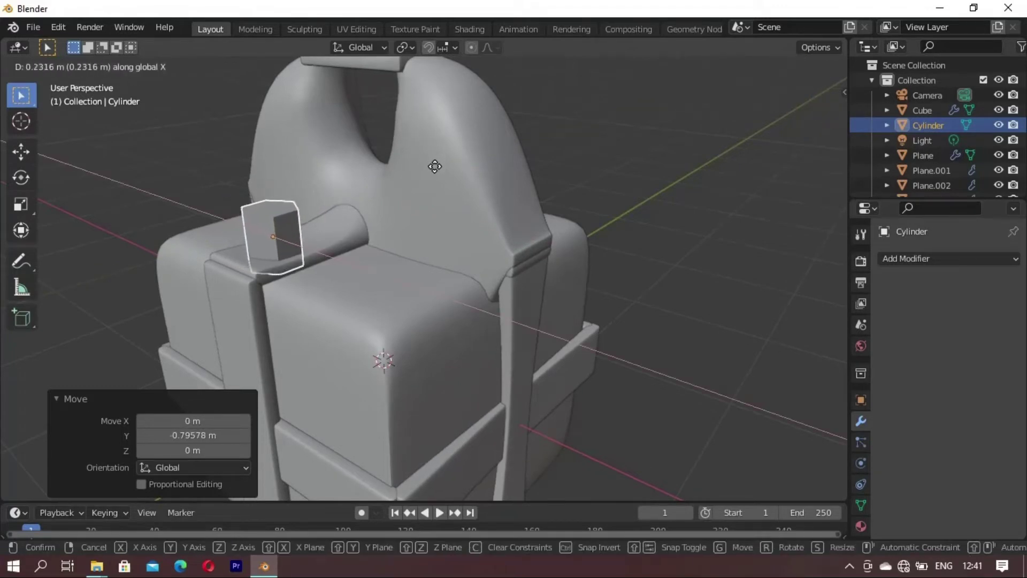
pyautogui.click(482, 293)
pyautogui.press('g')
pyautogui.click(350, 255)
# Step: Lower the bolt onto the strap and shade it smooth
pyautogui.press('g')
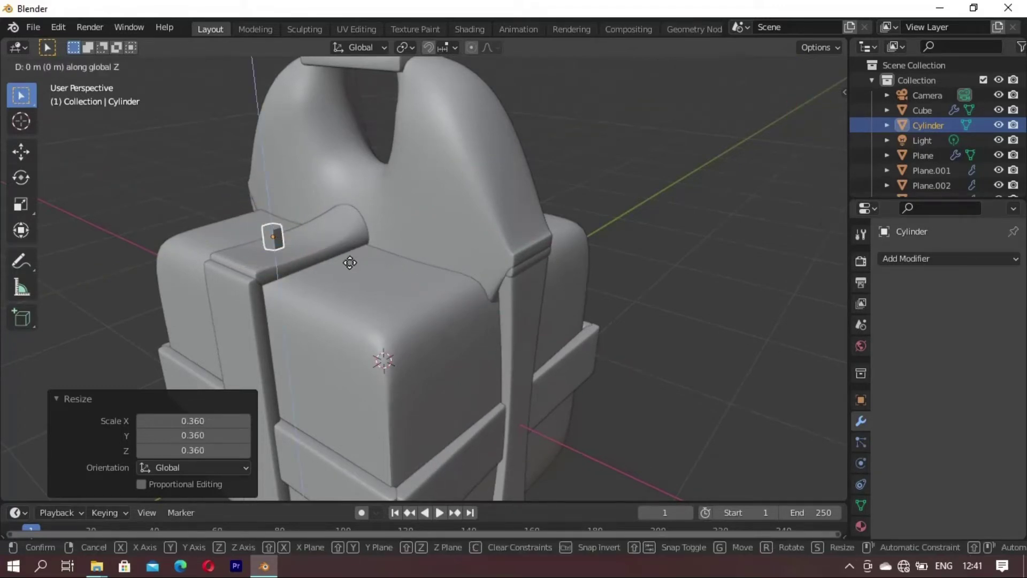
pyautogui.press('z')
pyautogui.click(351, 269)
pyautogui.moveTo(352, 262)
pyautogui.mouseDown(button='middle')
pyautogui.moveTo(302, 309)
pyautogui.moveTo(465, 276)
pyautogui.mouseUp(button='middle')
pyautogui.rightClick(743, 174)
pyautogui.click(743, 175)
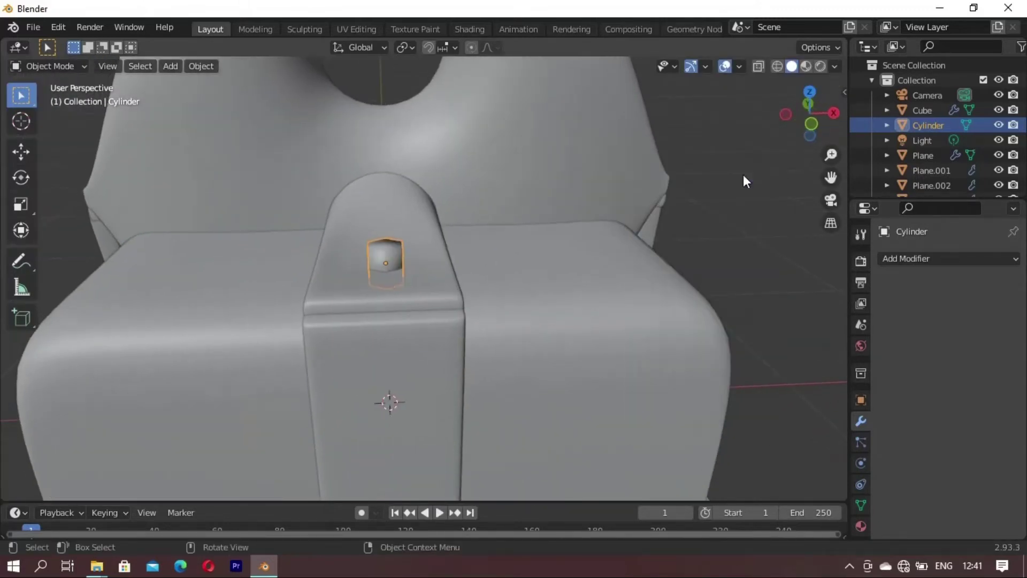
# Step: Turn on auto smooth for the bolt and slide it along Y on the strap
pyautogui.click(861, 505)
pyautogui.click(937, 538)
pyautogui.moveTo(427, 321); pyautogui.dragTo(483, 378, button='middle')
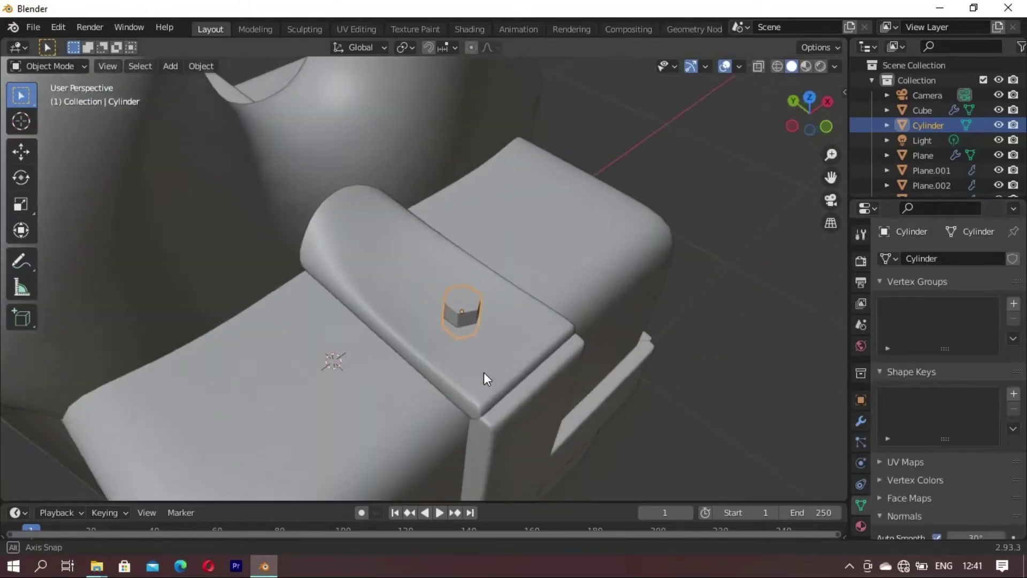
pyautogui.press('g')
pyautogui.press('y')
pyautogui.click(519, 412)
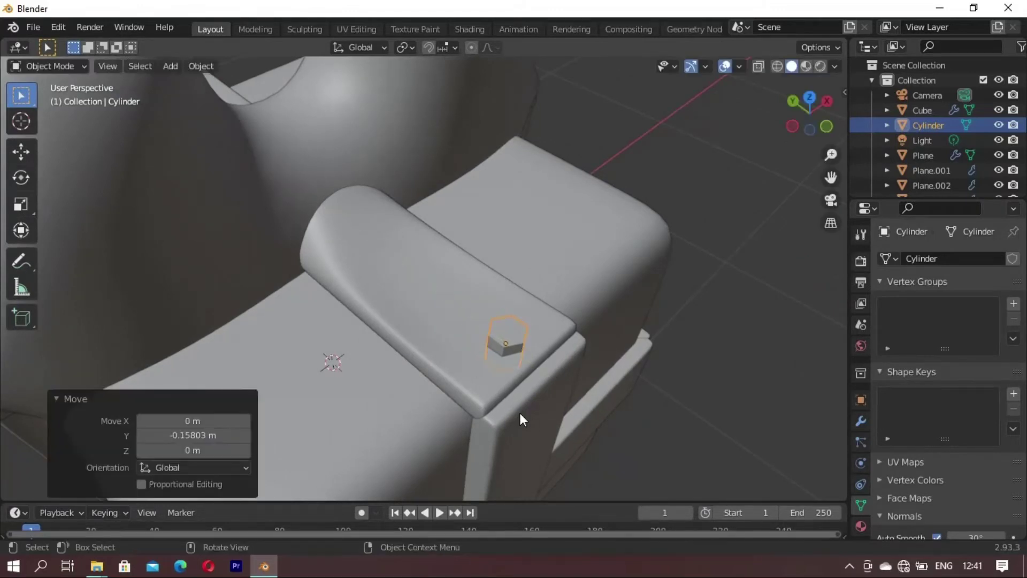
# Step: Shift the bolt 0.10242 m along X and place a copy beside it
pyautogui.press('g')
pyautogui.press('y')
pyautogui.press('x')
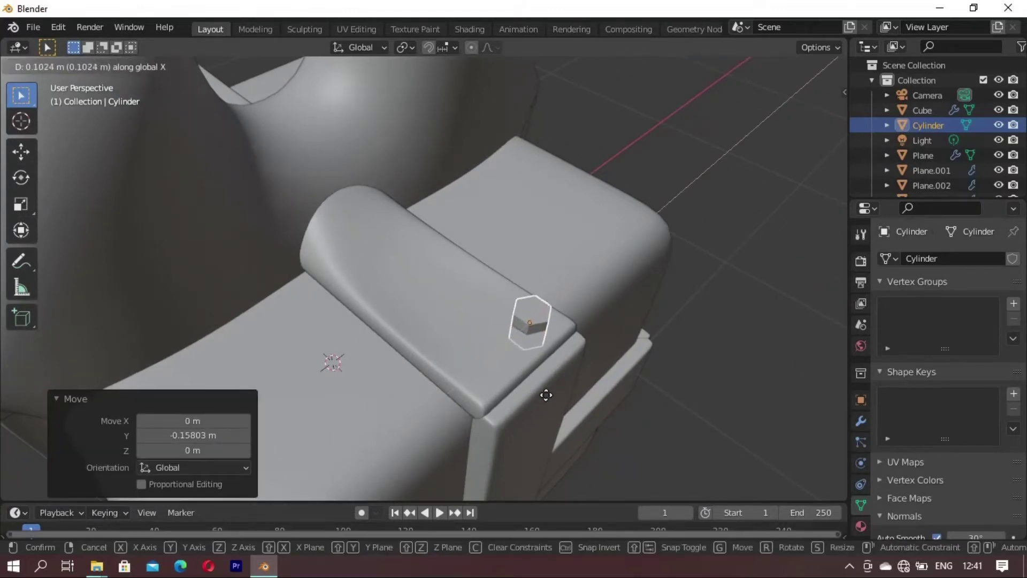
pyautogui.click(544, 404)
pyautogui.press('x')
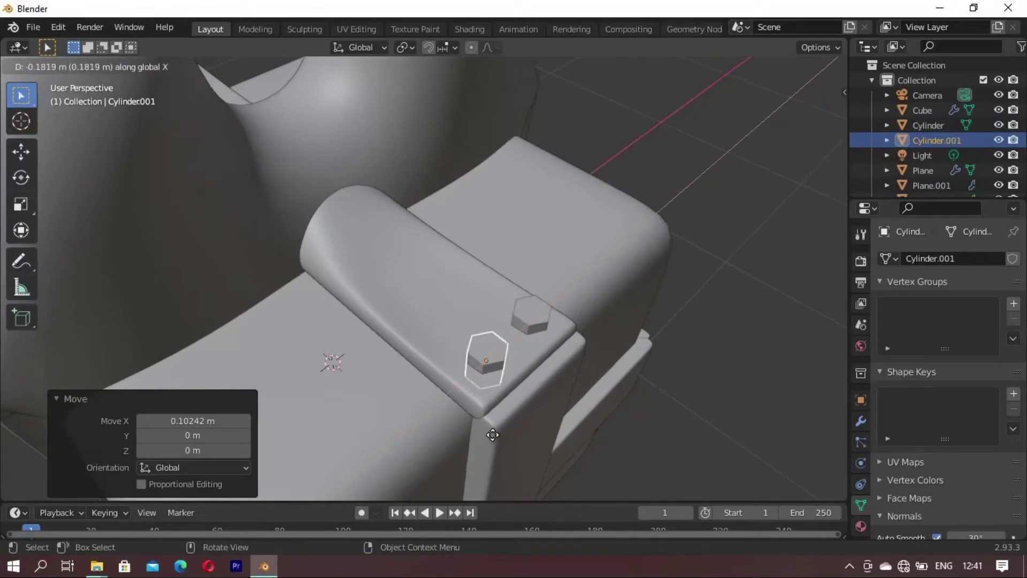
pyautogui.click(487, 432)
pyautogui.moveTo(543, 386); pyautogui.dragTo(554, 326, button='middle')
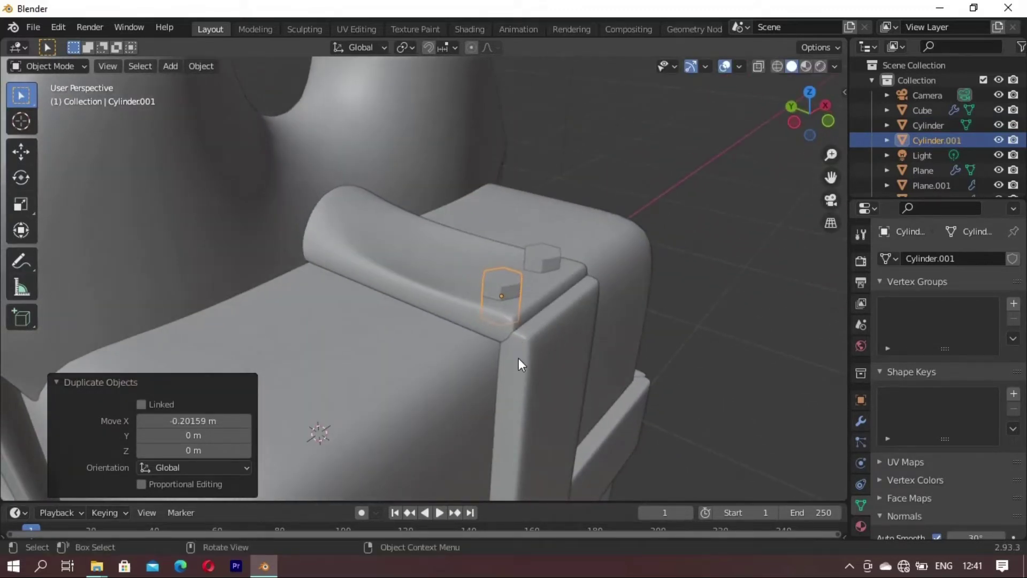
# Step: Duplicate the bolt and turn the new copy 90° about Y
pyautogui.hotkey('shift', 'd')
pyautogui.press('r')
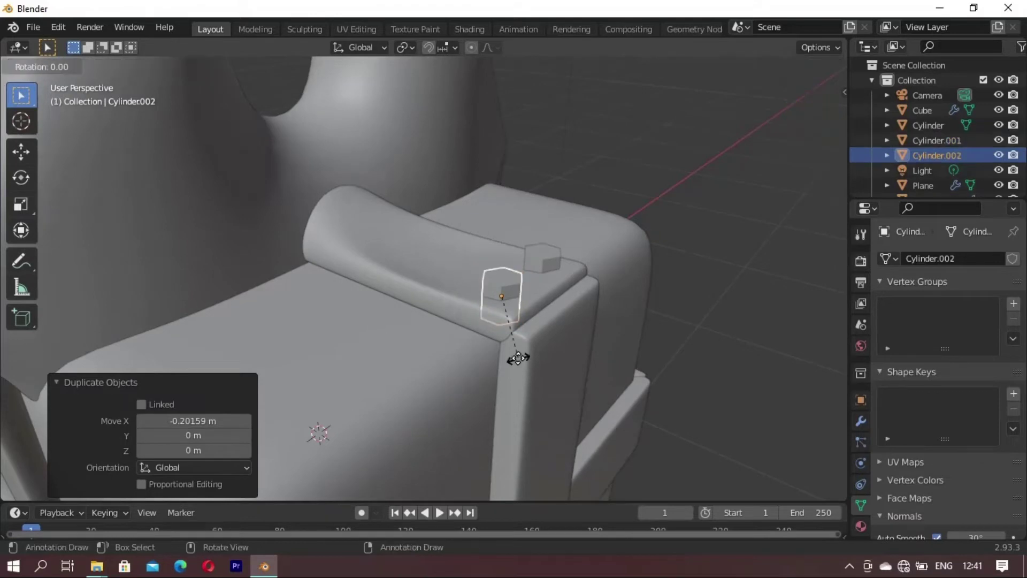
pyautogui.press('y')
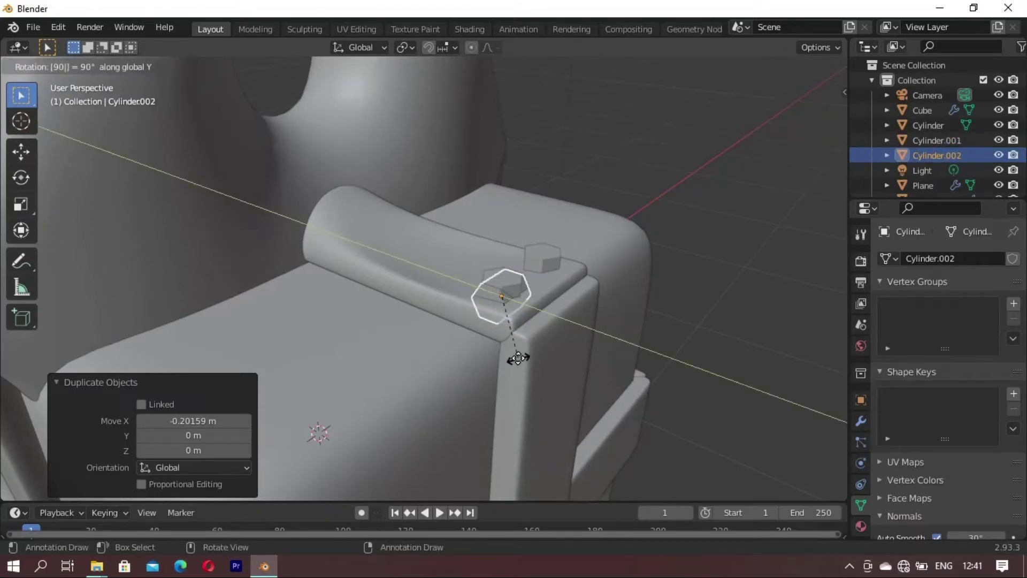
pyautogui.press('Return')
pyautogui.moveTo(518, 358); pyautogui.dragTo(444, 368, button='middle')
pyautogui.hotkey('shift', 'd')
# Step: Position Cylinder.002 on the upper end of another strap along Y, X and Z
pyautogui.press('y')
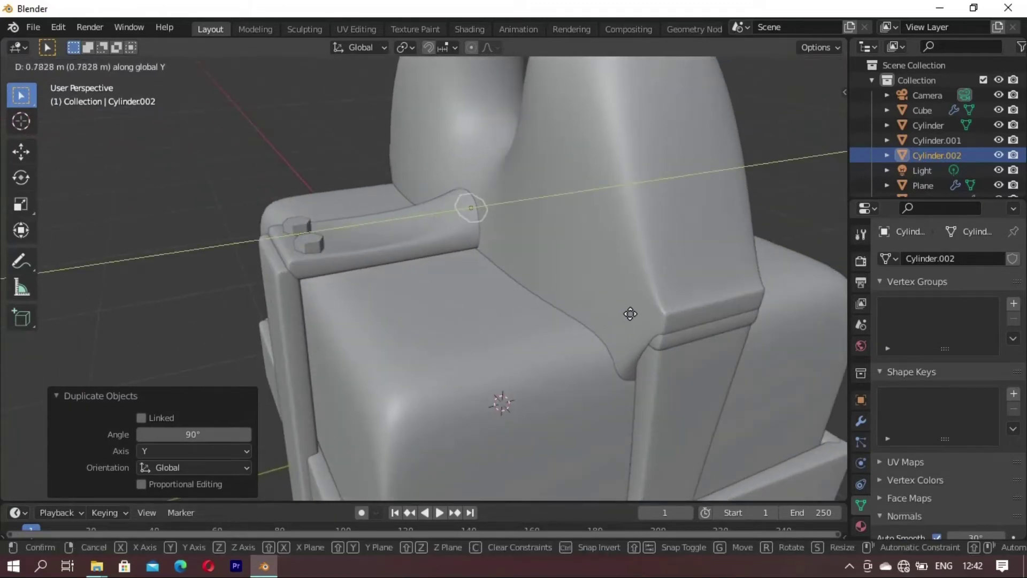
pyautogui.click(661, 306)
pyautogui.scroll(-4, 603, 399)
pyautogui.hotkey('shift', 'd')
pyautogui.press('x')
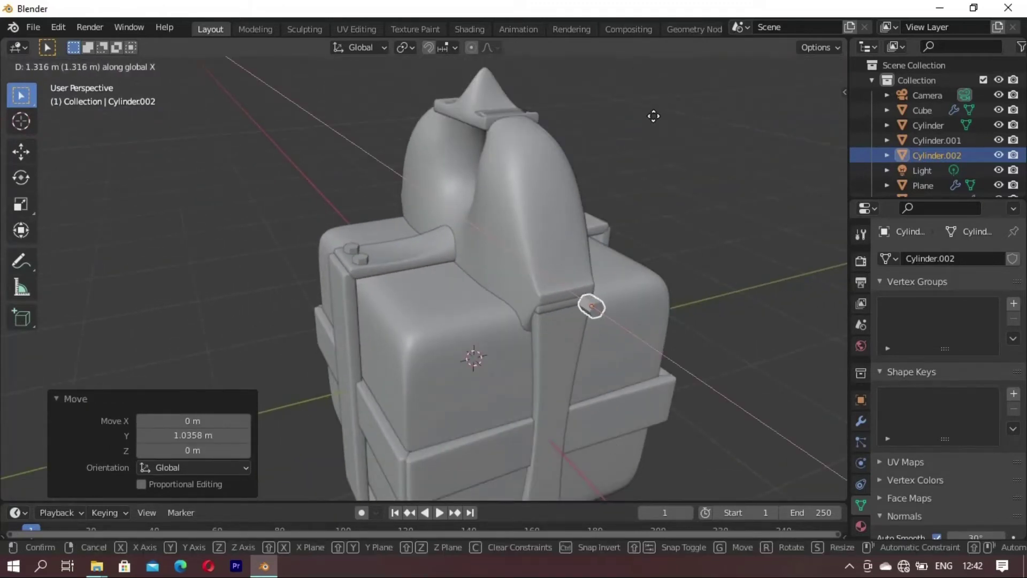
pyautogui.click(640, 109)
pyautogui.hotkey('shift', 'd')
pyautogui.press('z')
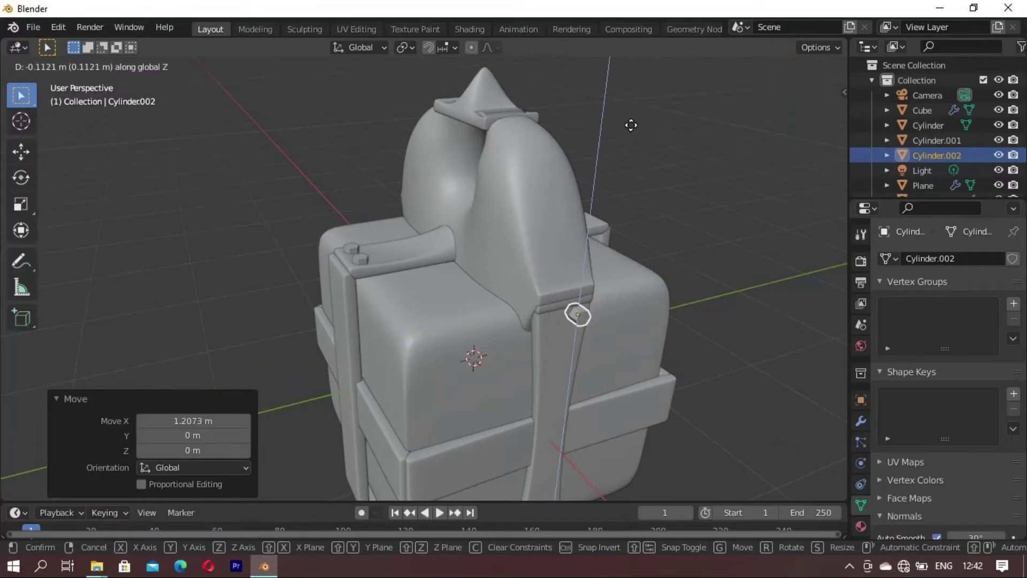
pyautogui.click(629, 130)
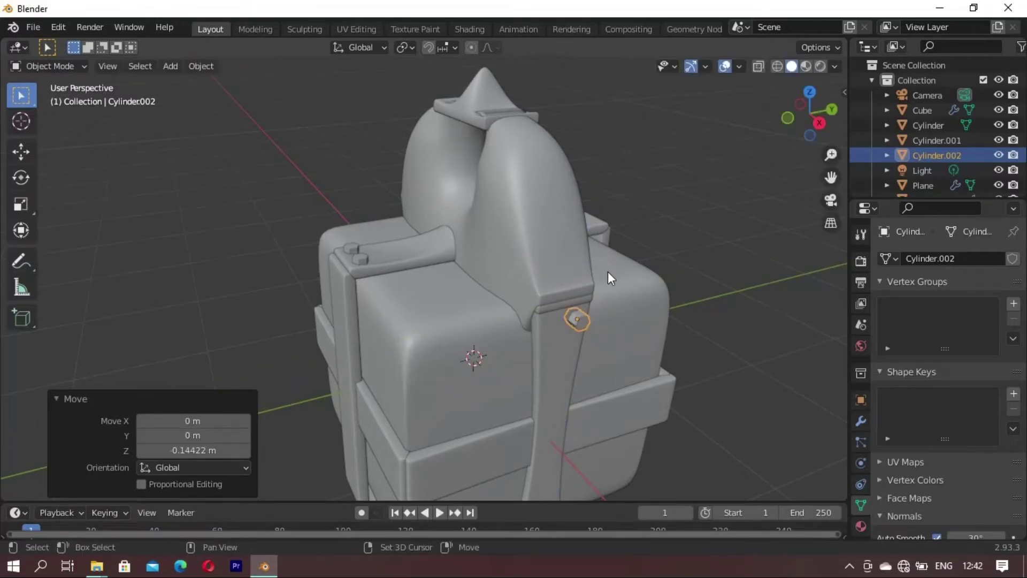
# Step: Add a second bolt beside it along Y and centre the pair on the strap
pyautogui.hotkey('shift', 'd')
pyautogui.press('y')
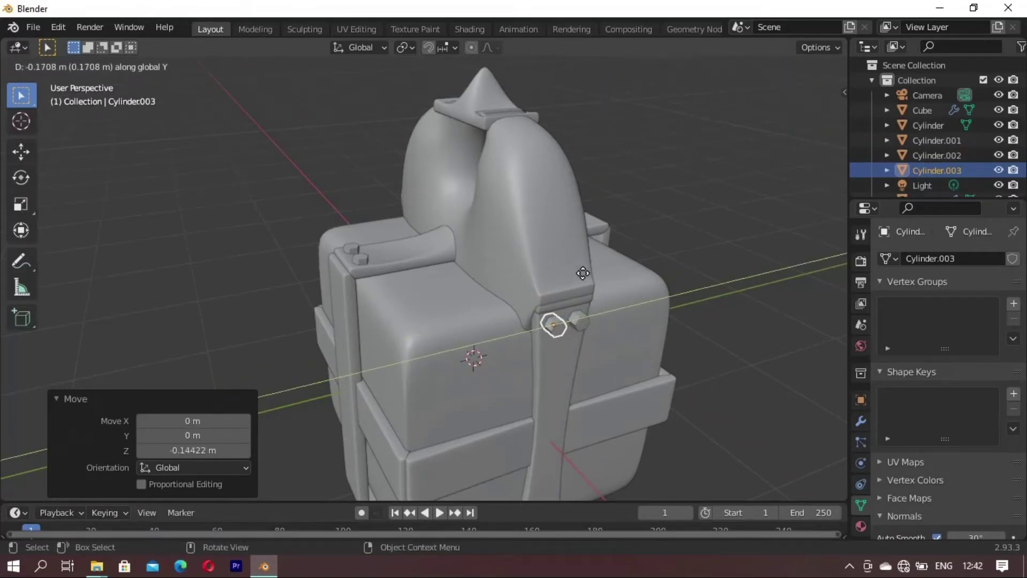
pyautogui.click(583, 274)
pyautogui.moveTo(576, 362); pyautogui.dragTo(570, 318, button='middle')
pyautogui.click(573, 316)
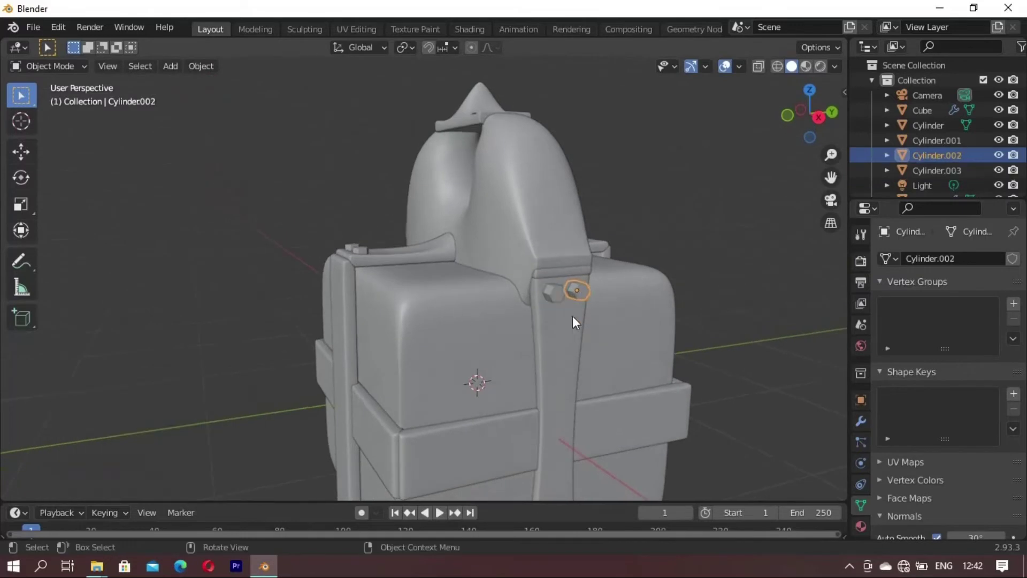
pyautogui.keyDown('shift'); pyautogui.click(559, 292); pyautogui.keyUp('shift')
pyautogui.press('g')
pyautogui.press('y')
pyautogui.press('x')
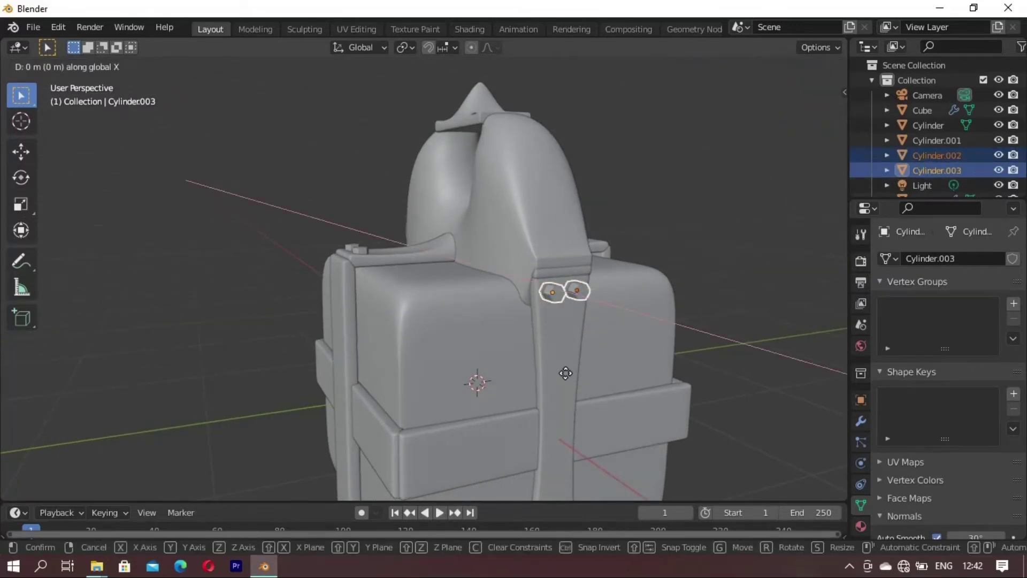
pyautogui.click(564, 374)
# Step: Copy the bolt pair down along Z to the strap's lower end
pyautogui.moveTo(564, 374)
pyautogui.mouseDown(button='middle')
pyautogui.moveTo(585, 412)
pyautogui.moveTo(659, 331)
pyautogui.mouseUp(button='middle')
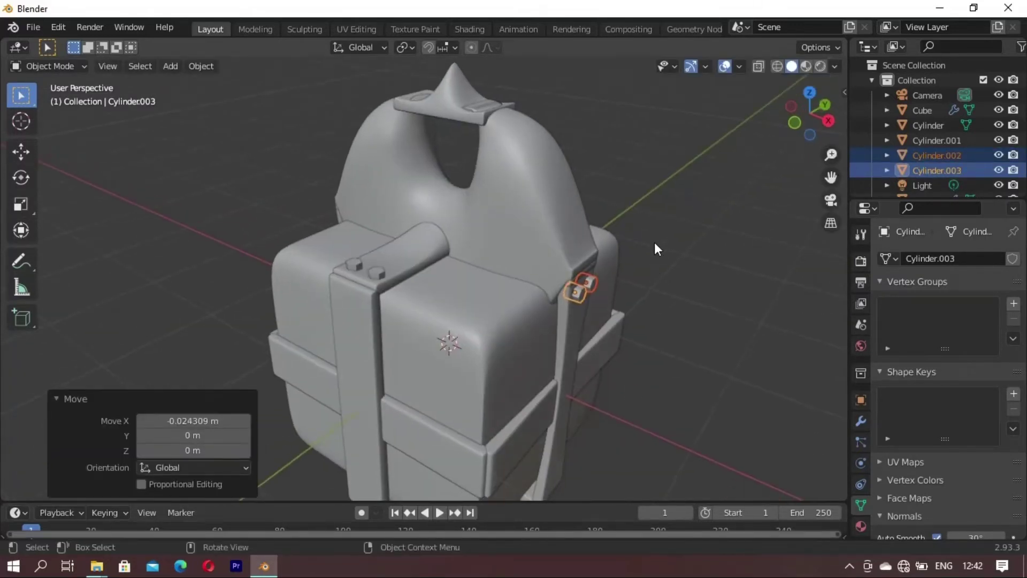
pyautogui.moveTo(646, 294)
pyautogui.mouseDown(button='middle')
pyautogui.moveTo(458, 345)
pyautogui.moveTo(459, 306)
pyautogui.moveTo(627, 316)
pyautogui.moveTo(569, 355)
pyautogui.mouseUp(button='middle')
pyautogui.hotkey('shift', 'd')
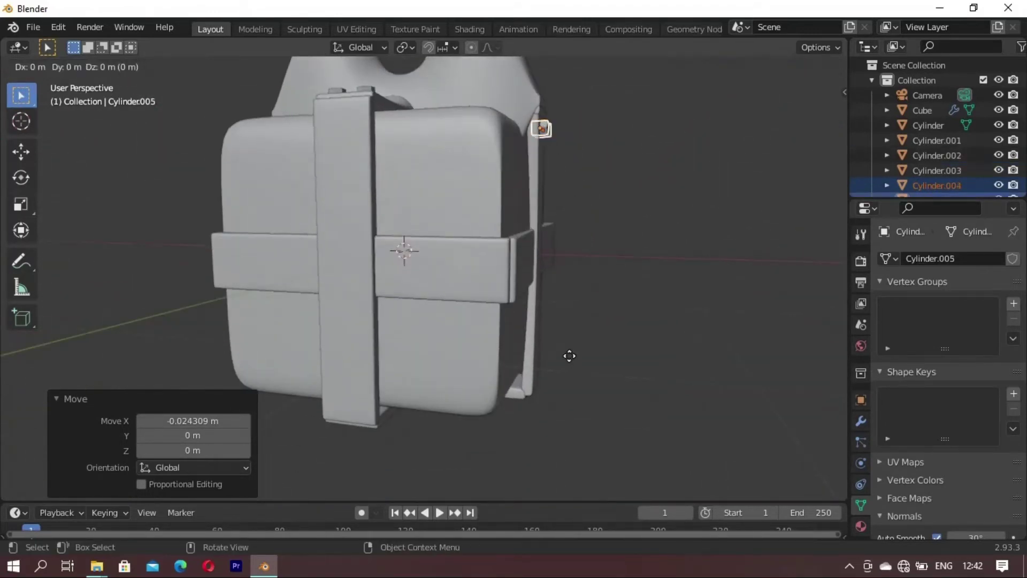
pyautogui.press('z')
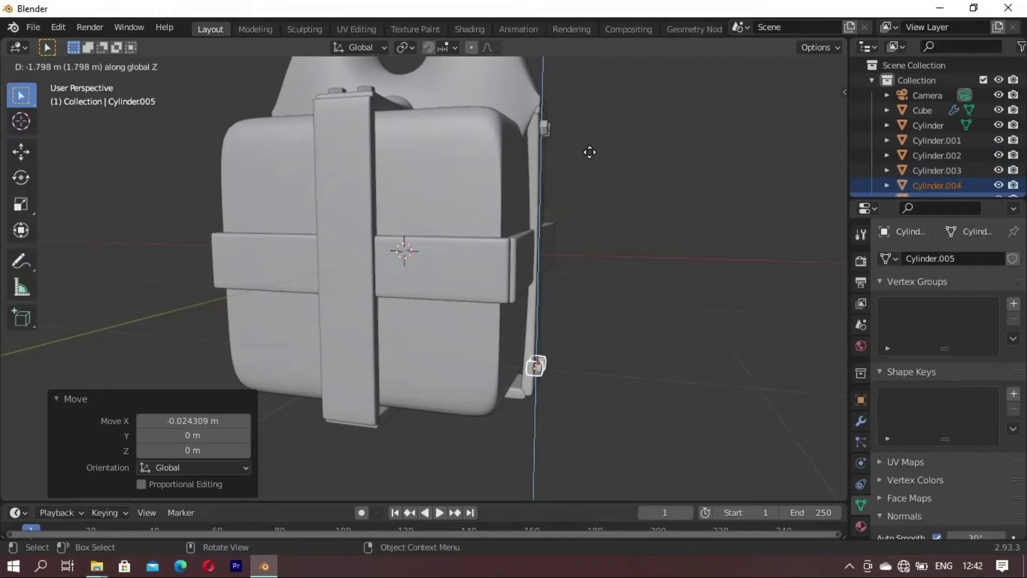
pyautogui.click(588, 155)
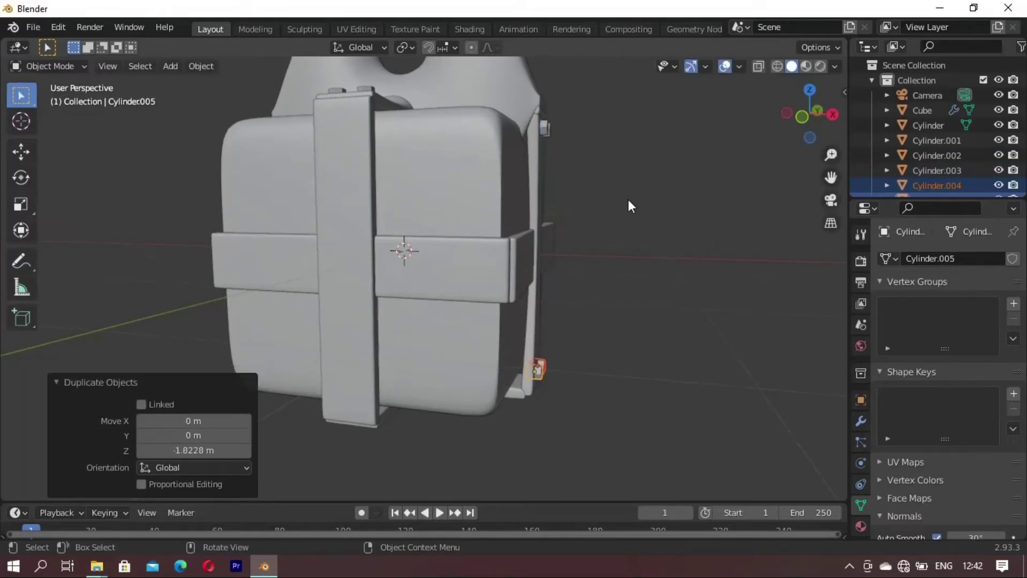
pyautogui.moveTo(628, 199)
pyautogui.mouseDown(button='middle')
pyautogui.moveTo(520, 354)
pyautogui.moveTo(387, 326)
pyautogui.moveTo(388, 336)
pyautogui.mouseUp(button='middle')
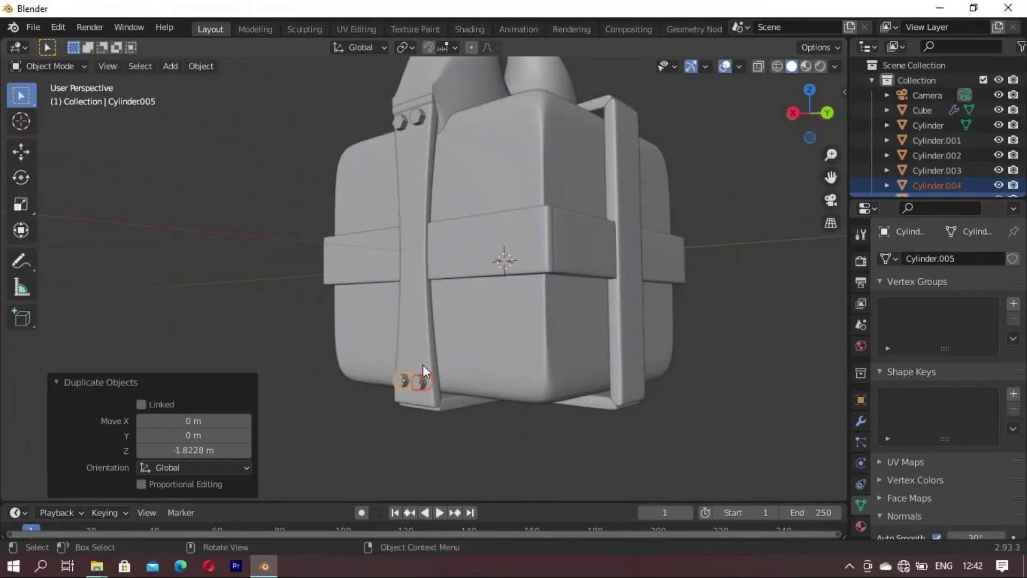
# Step: Copy the lower bolt pair along X to the other lower strap end
pyautogui.hotkey('shift', 'd')
pyautogui.press('y')
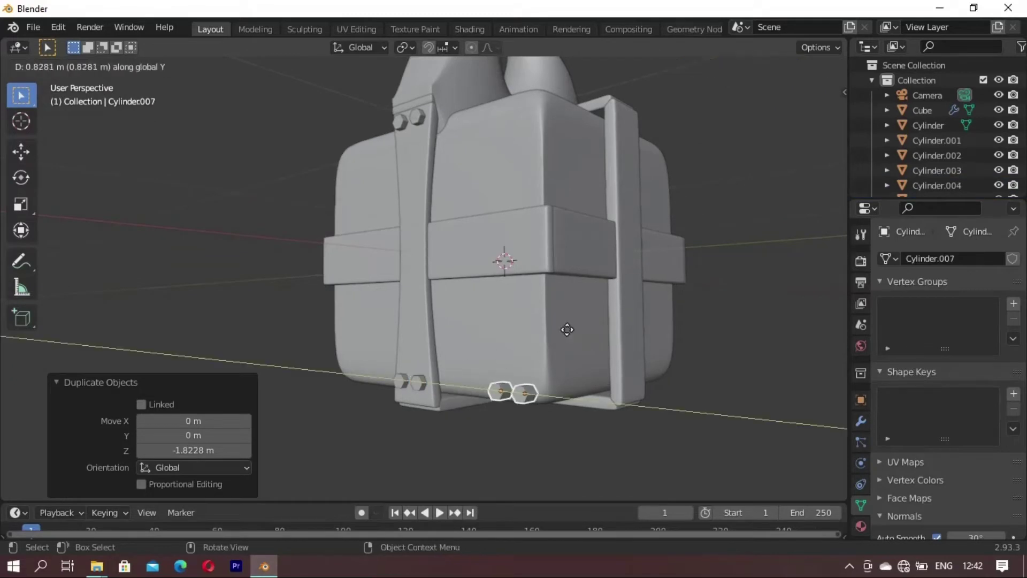
pyautogui.press('Escape')
pyautogui.moveTo(534, 383)
pyautogui.mouseDown(button='middle')
pyautogui.moveTo(407, 396)
pyautogui.moveTo(428, 379)
pyautogui.moveTo(425, 386)
pyautogui.mouseUp(button='middle')
pyautogui.press('g')
pyautogui.press('x')
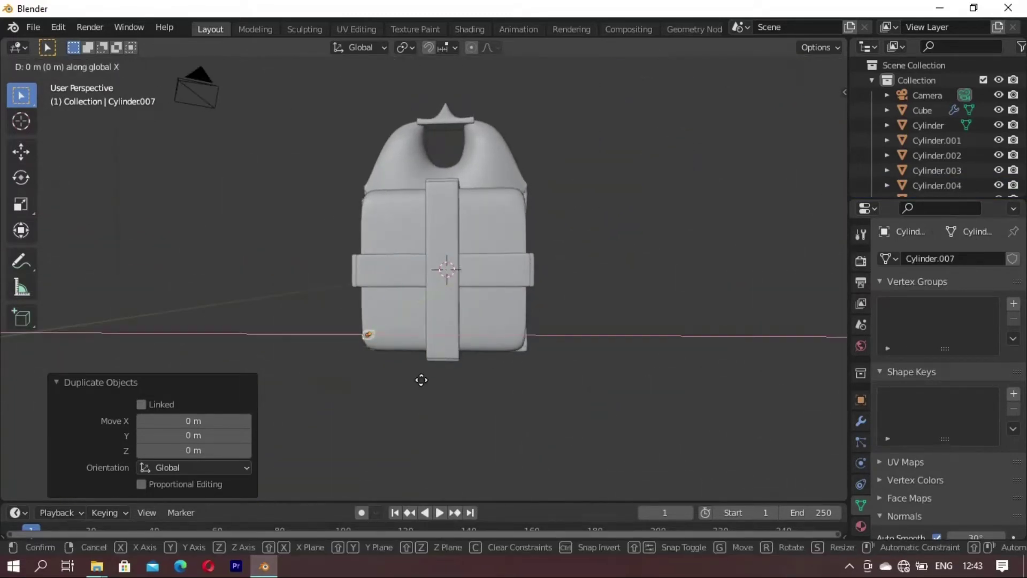
pyautogui.click(578, 358)
pyautogui.moveTo(553, 319)
pyautogui.mouseDown(button='middle')
pyautogui.moveTo(298, 383)
pyautogui.moveTo(400, 369)
pyautogui.moveTo(378, 354)
pyautogui.moveTo(467, 237)
pyautogui.moveTo(439, 218)
pyautogui.mouseUp(button='middle')
pyautogui.scroll(3, 472, 222)
# Step: Duplicate the two top bolts along Y to the far end of the top strap
pyautogui.scroll(3, 491, 221)
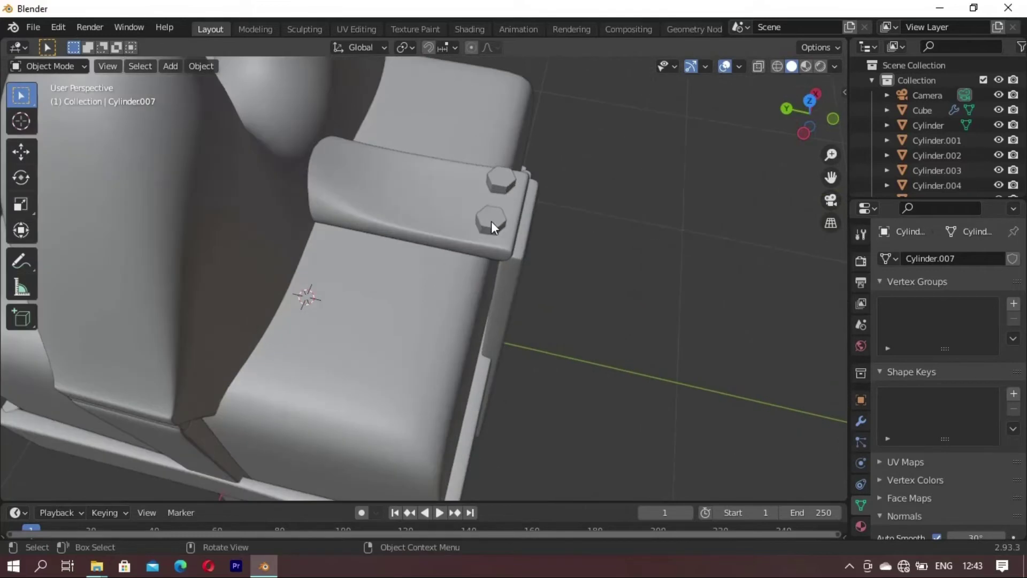
pyautogui.click(491, 221)
pyautogui.keyDown('shift'); pyautogui.click(511, 179); pyautogui.keyUp('shift')
pyautogui.moveTo(511, 179)
pyautogui.mouseDown(button='middle')
pyautogui.moveTo(277, 338)
pyautogui.moveTo(349, 291)
pyautogui.moveTo(371, 326)
pyautogui.mouseUp(button='middle')
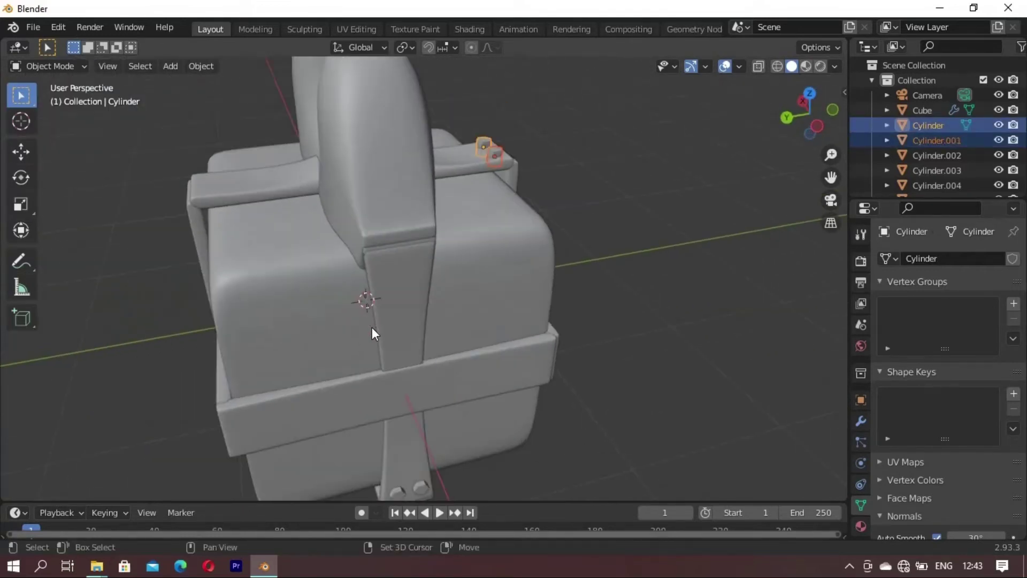
pyautogui.hotkey('shift', 'd')
pyautogui.press('y')
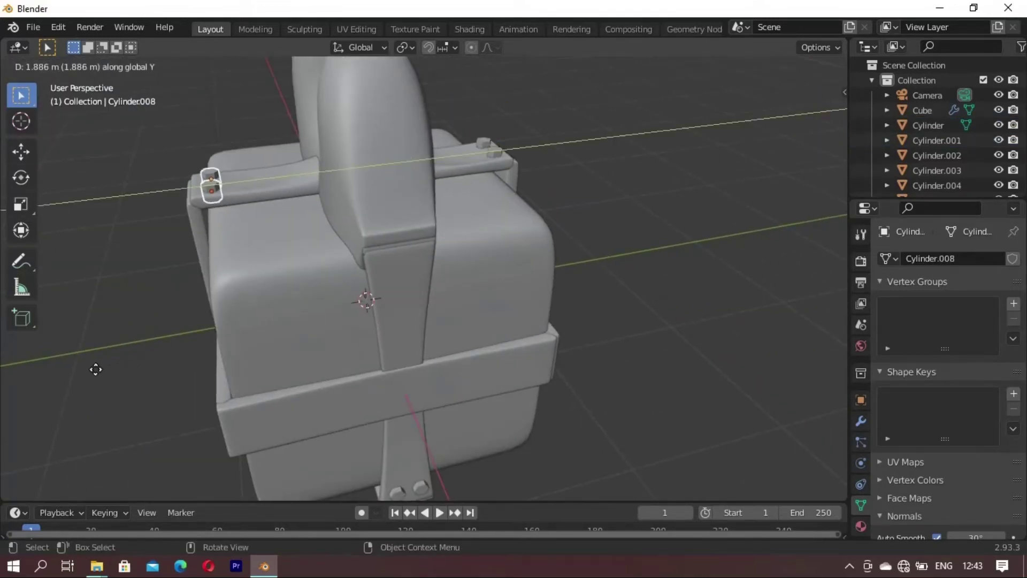
pyautogui.click(95, 369)
pyautogui.click(573, 206)
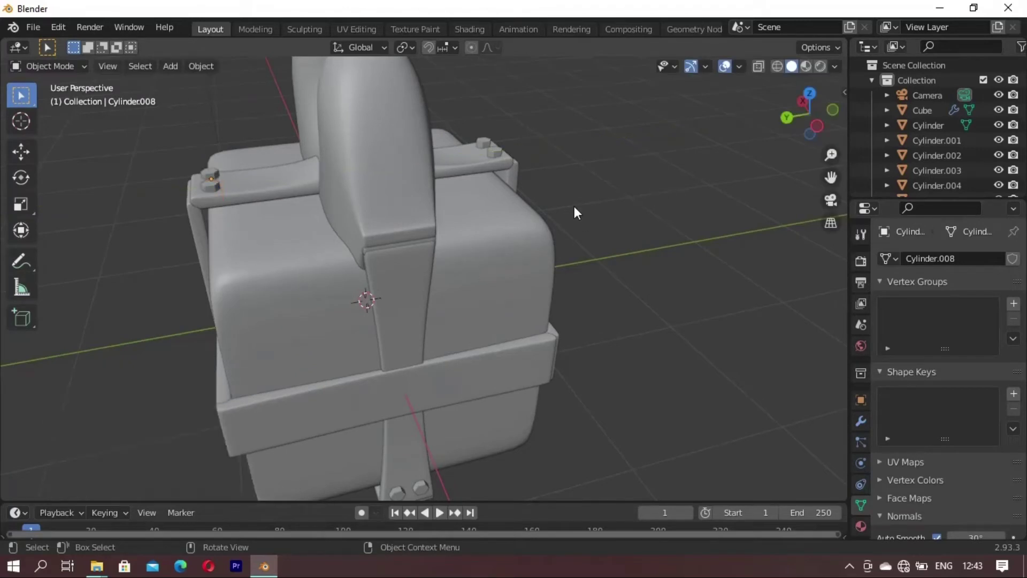
# Step: Copy a front-strap bolt and move it along Z and Y to where the front straps cross
pyautogui.scroll(-4, 573, 207)
pyautogui.moveTo(573, 206)
pyautogui.mouseDown(button='middle')
pyautogui.moveTo(345, 286)
pyautogui.moveTo(423, 264)
pyautogui.moveTo(489, 228)
pyautogui.moveTo(417, 254)
pyautogui.moveTo(500, 235)
pyautogui.mouseUp(button='middle')
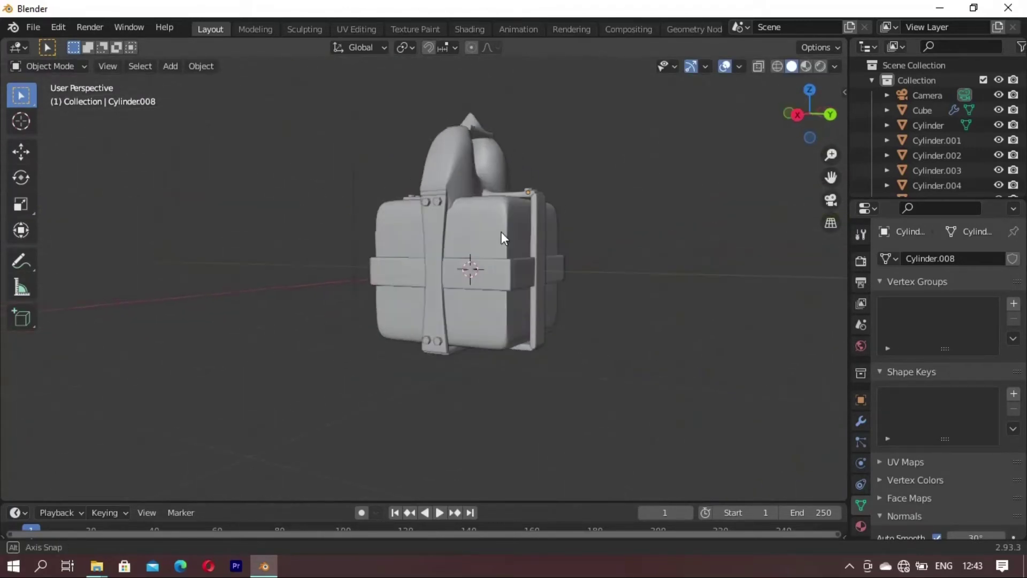
pyautogui.click(436, 201)
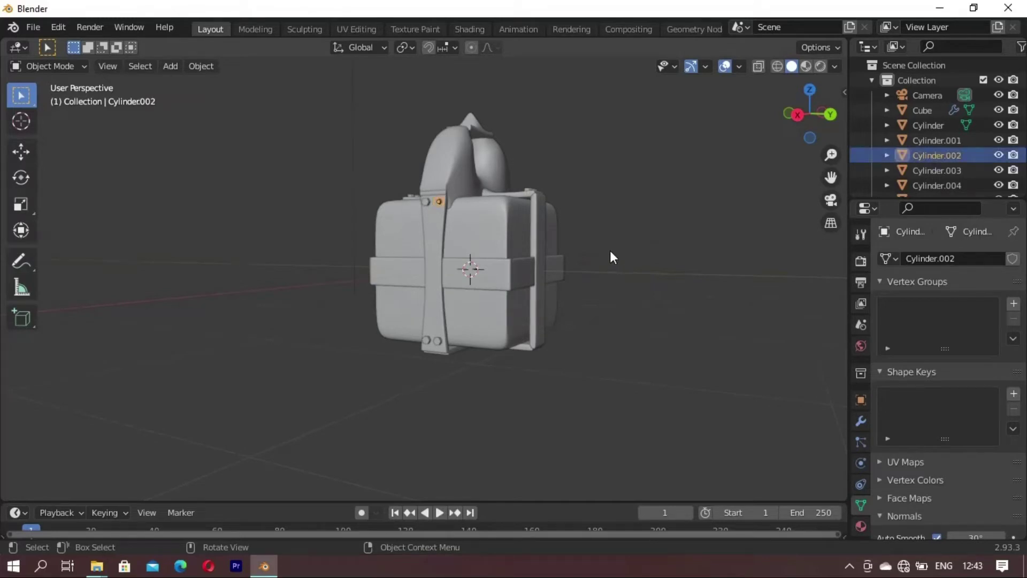
pyautogui.hotkey('shift', 'd')
pyautogui.press('x')
pyautogui.press('z')
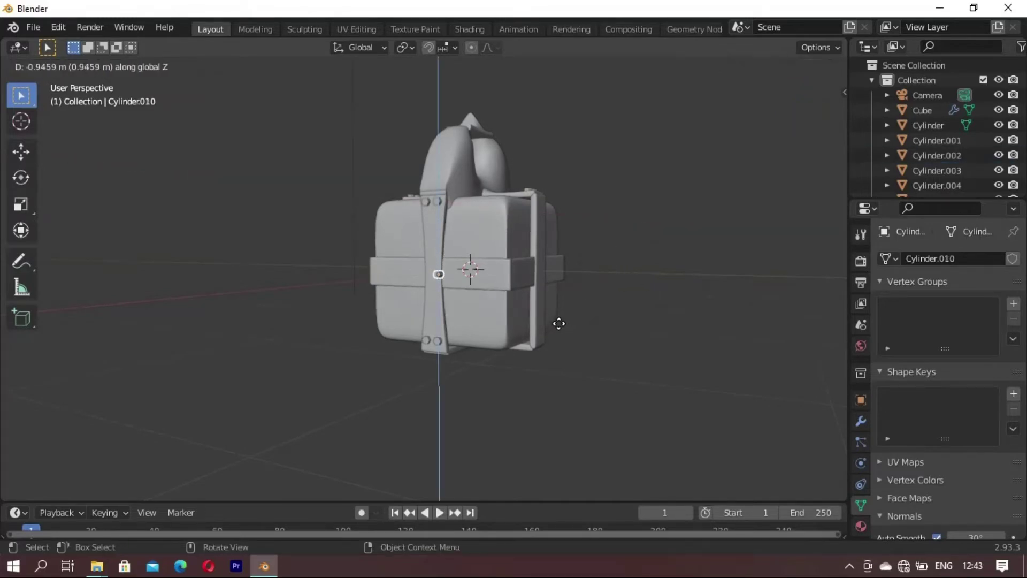
pyautogui.click(559, 323)
pyautogui.press('g')
pyautogui.press('y')
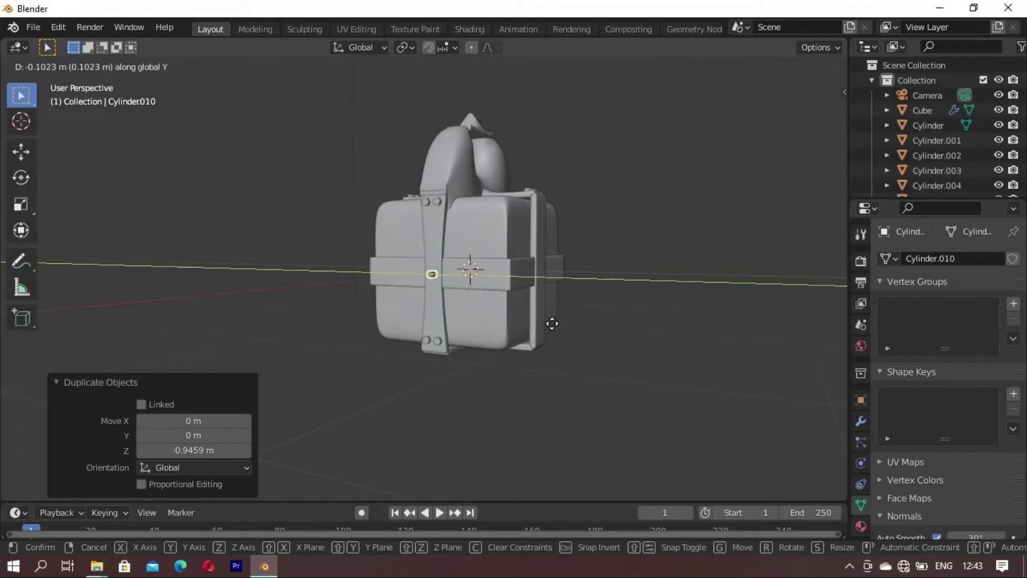
pyautogui.click(555, 323)
pyautogui.press('s')
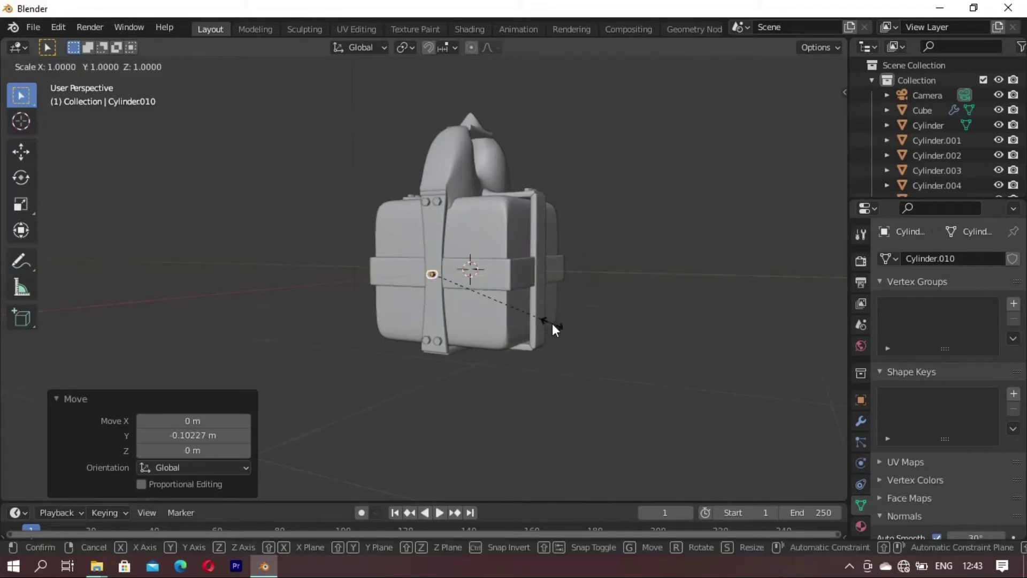
pyautogui.rightClick(557, 332)
# Step: Duplicate a lower bolt pair and lift it about 0.1578 m along Z up the side strap
pyautogui.moveTo(669, 260); pyautogui.dragTo(528, 285, button='middle')
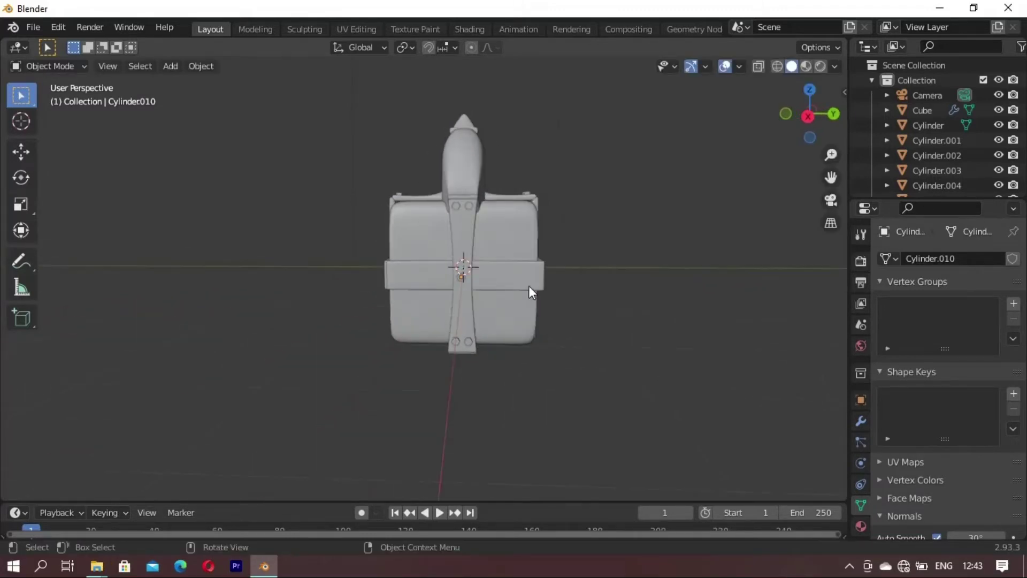
pyautogui.scroll(5, 546, 311)
pyautogui.scroll(-4, 546, 311)
pyautogui.scroll(-1, 615, 309)
pyautogui.scroll(-3, 605, 290)
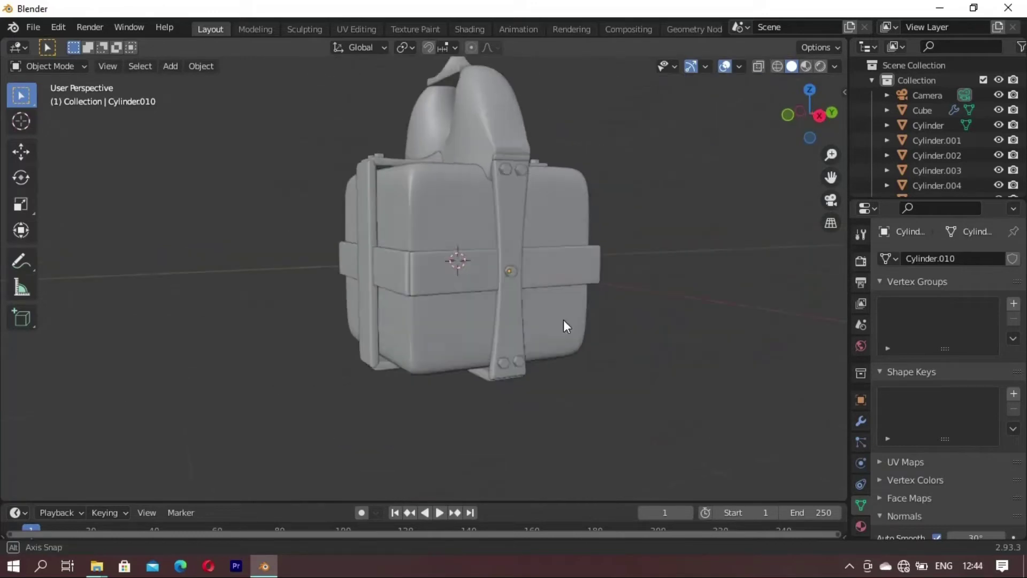
pyautogui.moveTo(563, 319)
pyautogui.mouseDown(button='middle')
pyautogui.moveTo(329, 259)
pyautogui.moveTo(242, 213)
pyautogui.moveTo(258, 358)
pyautogui.mouseUp(button='middle')
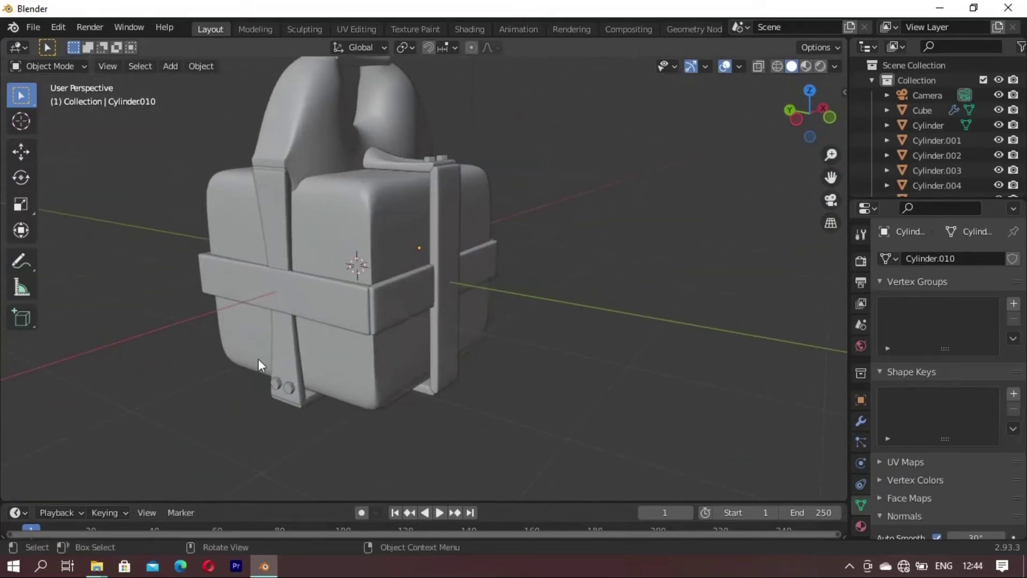
pyautogui.keyDown('shift'); pyautogui.click(289, 386); pyautogui.keyUp('shift')
pyautogui.hotkey('shift', 'd')
pyautogui.press('z')
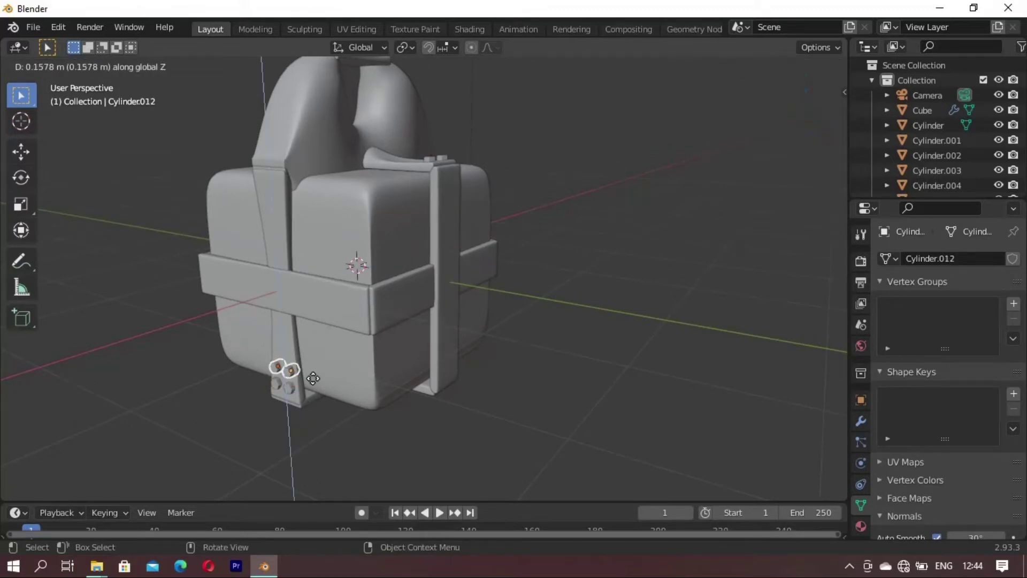
# Step: Duplicate the bolt onto the front strap crossing and scale it slightly larger
pyautogui.click(314, 230)
pyautogui.click(554, 243)
pyautogui.moveTo(293, 242)
pyautogui.mouseDown(button='middle')
pyautogui.moveTo(332, 242)
pyautogui.moveTo(310, 195)
pyautogui.mouseUp(button='middle')
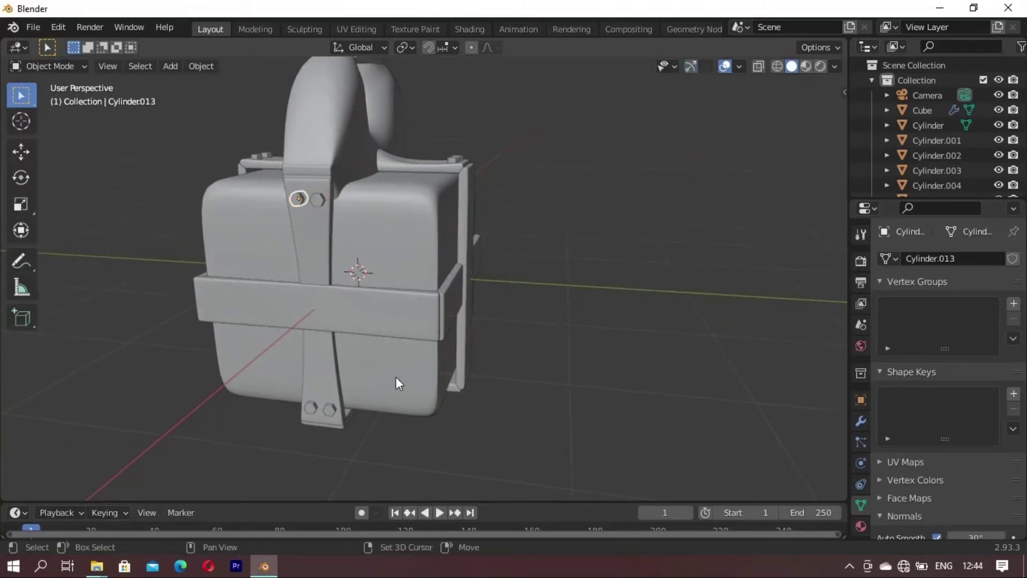
pyautogui.hotkey('shift', 'd')
pyautogui.press('z')
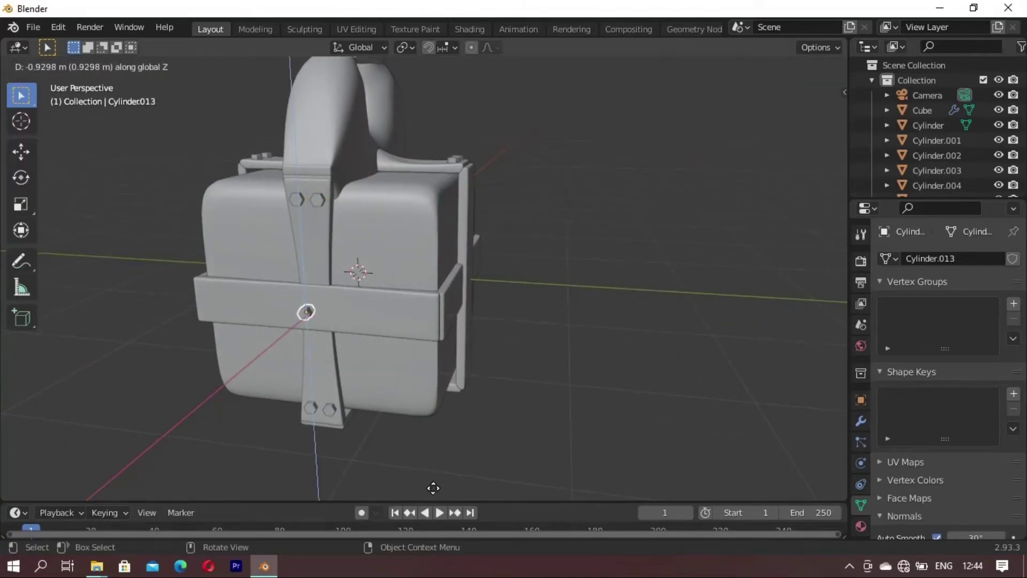
pyautogui.click(433, 488)
pyautogui.press('g')
pyautogui.press('y')
pyautogui.click(442, 488)
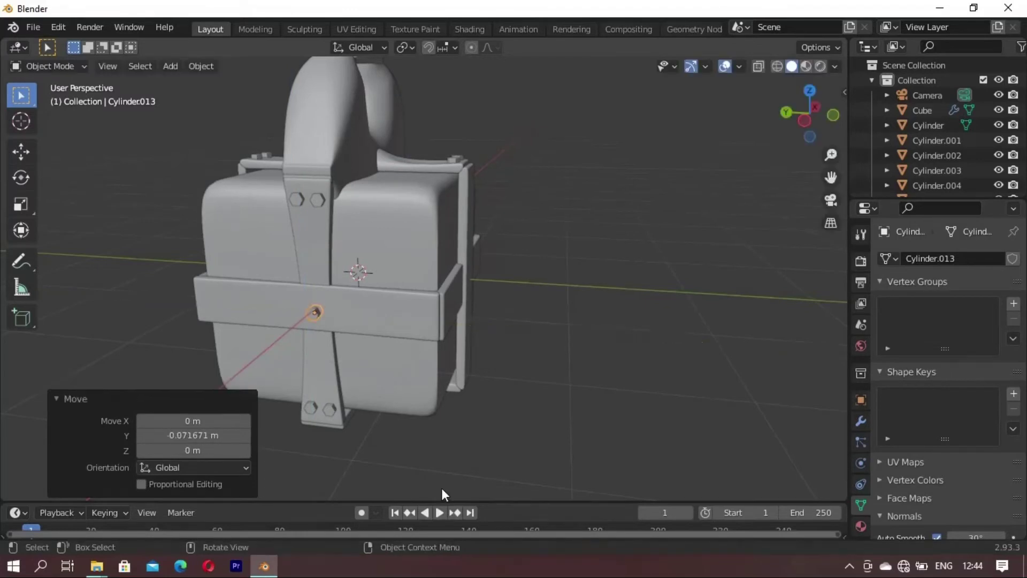
pyautogui.press('s')
pyautogui.click(454, 71)
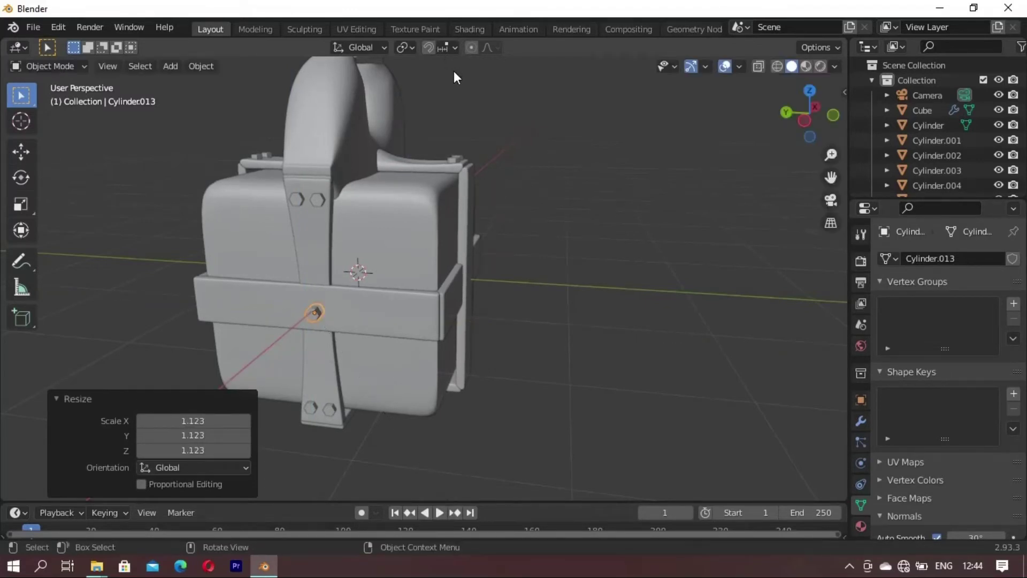
# Step: Copy the upper strap's nut pair, turn it 90°, and place it at the horizontal strap's right end
pyautogui.moveTo(433, 123)
pyautogui.mouseDown(button='middle')
pyautogui.moveTo(373, 256)
pyautogui.moveTo(355, 169)
pyautogui.mouseUp(button='middle')
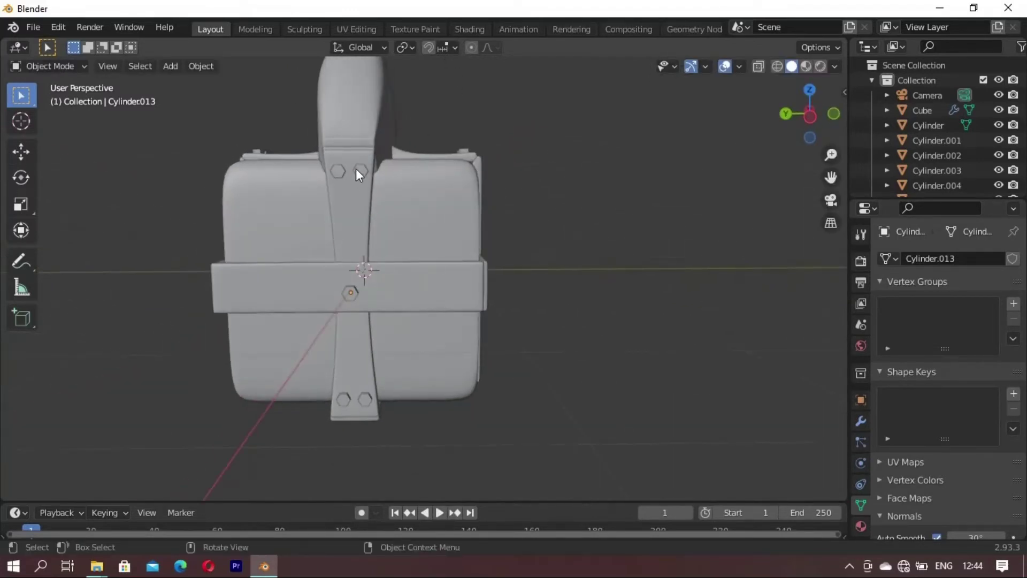
pyautogui.click(336, 172)
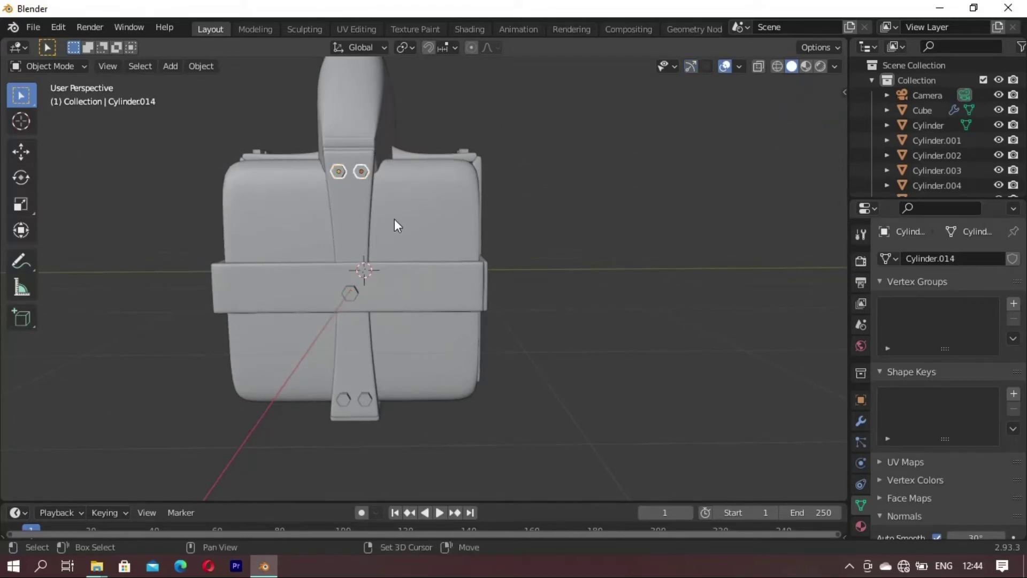
pyautogui.press('r')
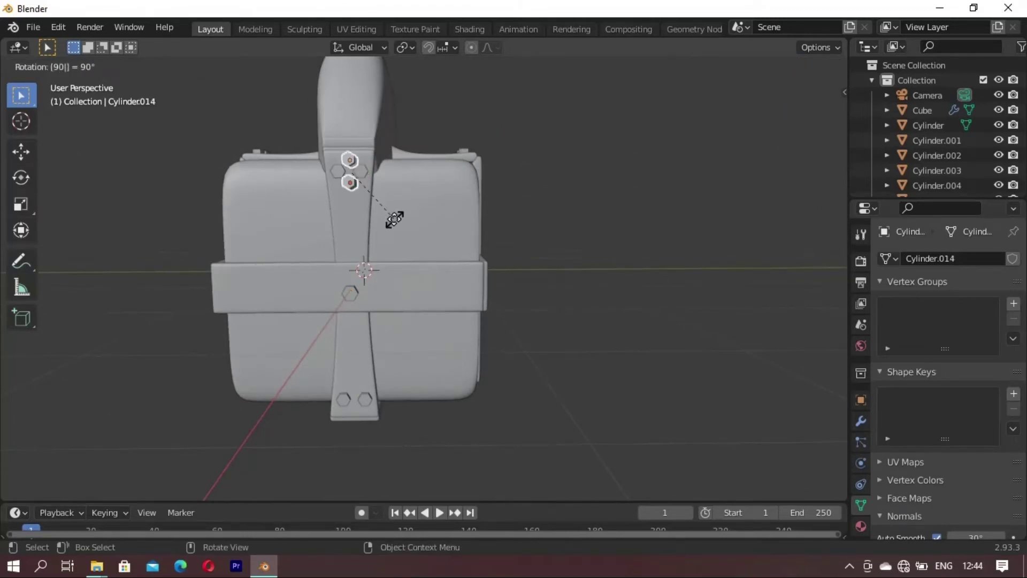
pyautogui.press('Return')
pyautogui.press('g')
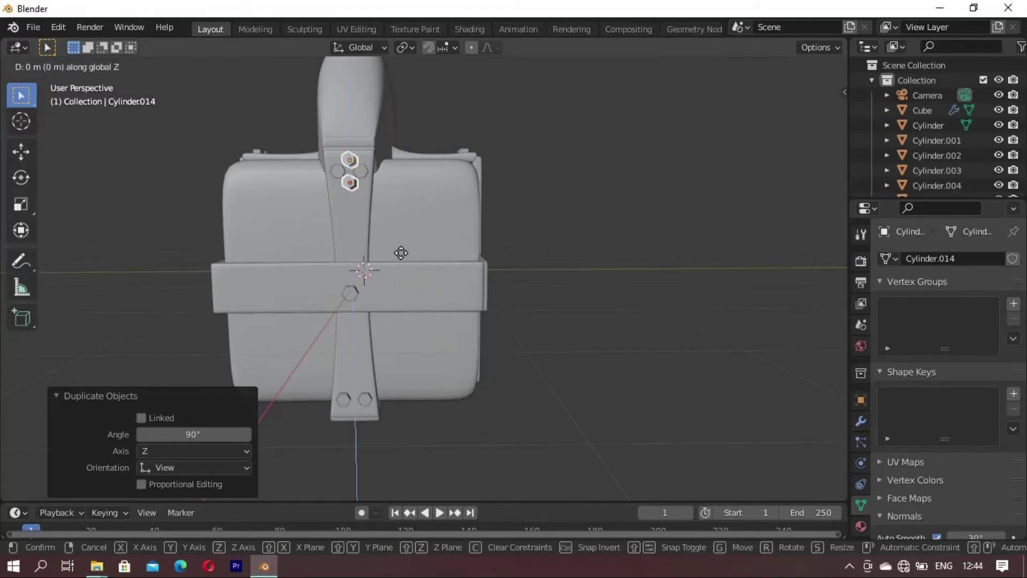
pyautogui.press('z')
pyautogui.click(420, 371)
pyautogui.press('g')
pyautogui.press('y')
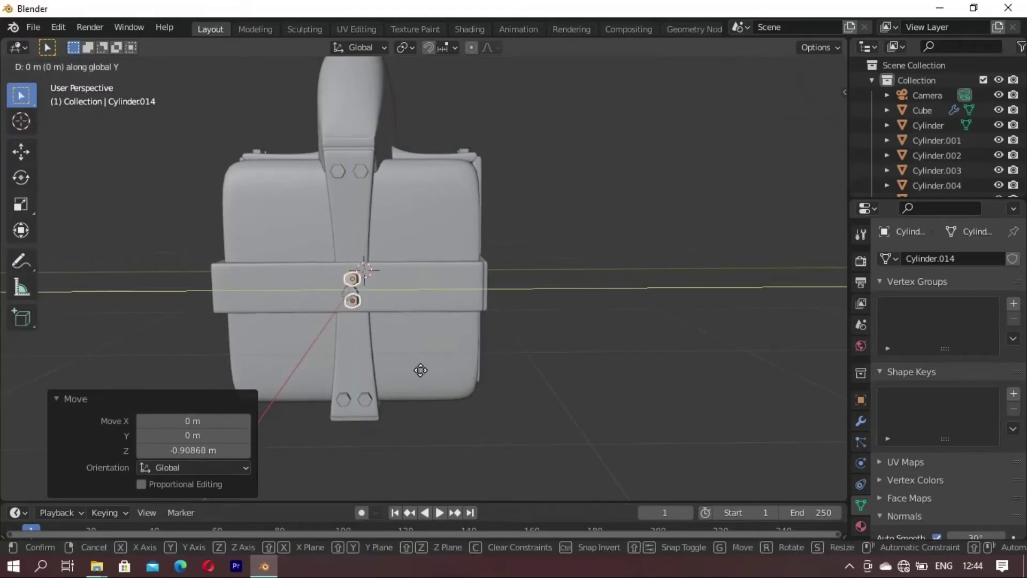
pyautogui.click(536, 354)
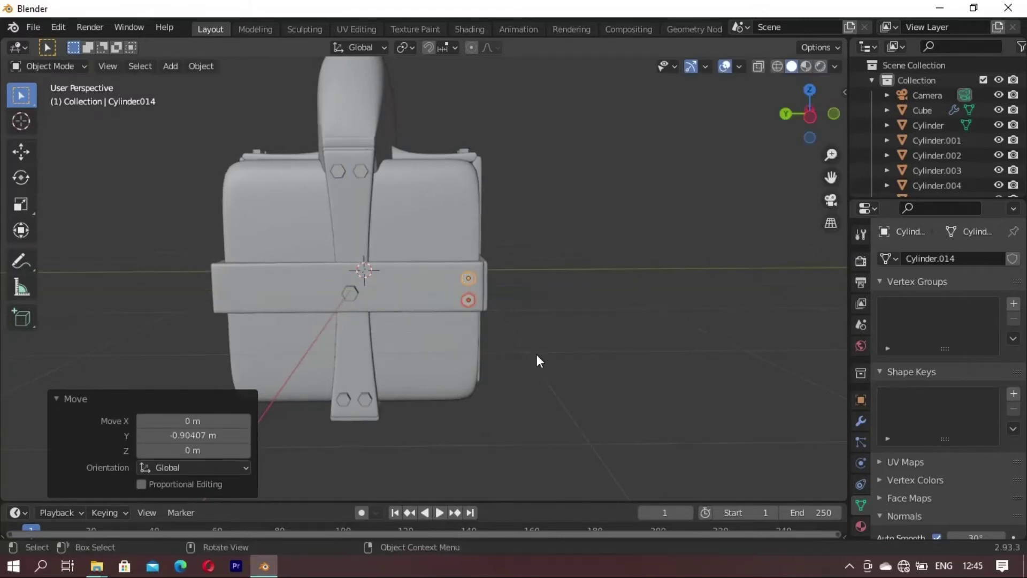
# Step: Duplicate the nut pair along Y to the horizontal strap's left end
pyautogui.hotkey('shift', 'd')
pyautogui.press('y')
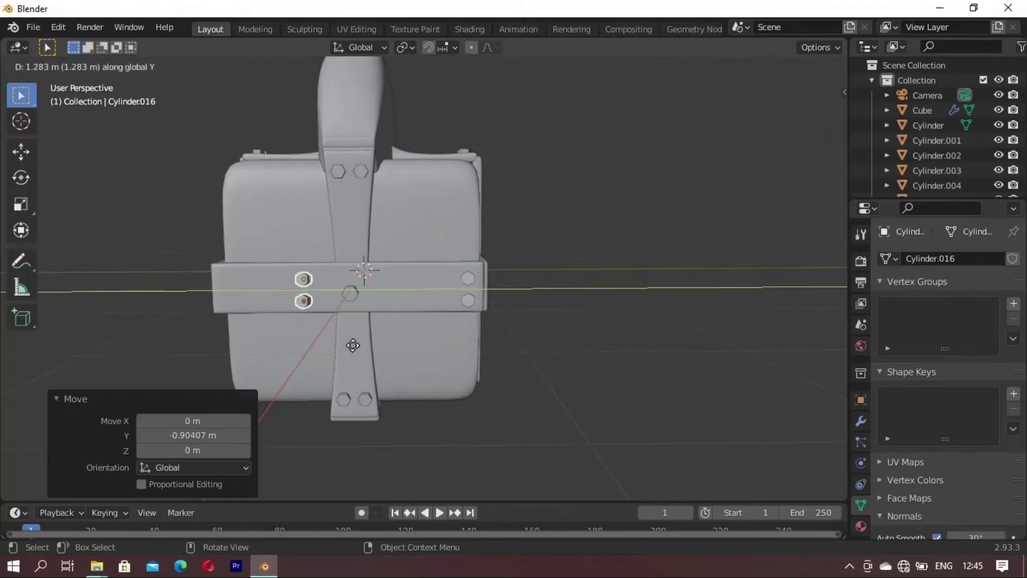
pyautogui.click(291, 345)
pyautogui.moveTo(567, 239)
pyautogui.mouseDown(button='middle')
pyautogui.moveTo(368, 268)
pyautogui.moveTo(391, 258)
pyautogui.moveTo(393, 283)
pyautogui.moveTo(440, 323)
pyautogui.moveTo(486, 289)
pyautogui.moveTo(449, 303)
pyautogui.moveTo(509, 273)
pyautogui.mouseUp(button='middle')
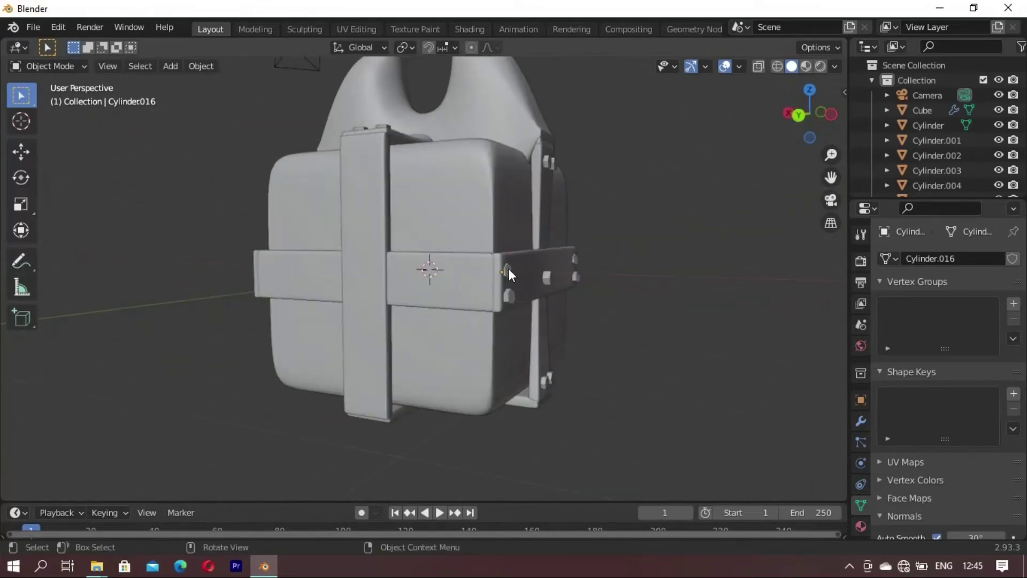
# Step: Reposition the selected side nut along the X axis
pyautogui.press('g')
pyautogui.press('y')
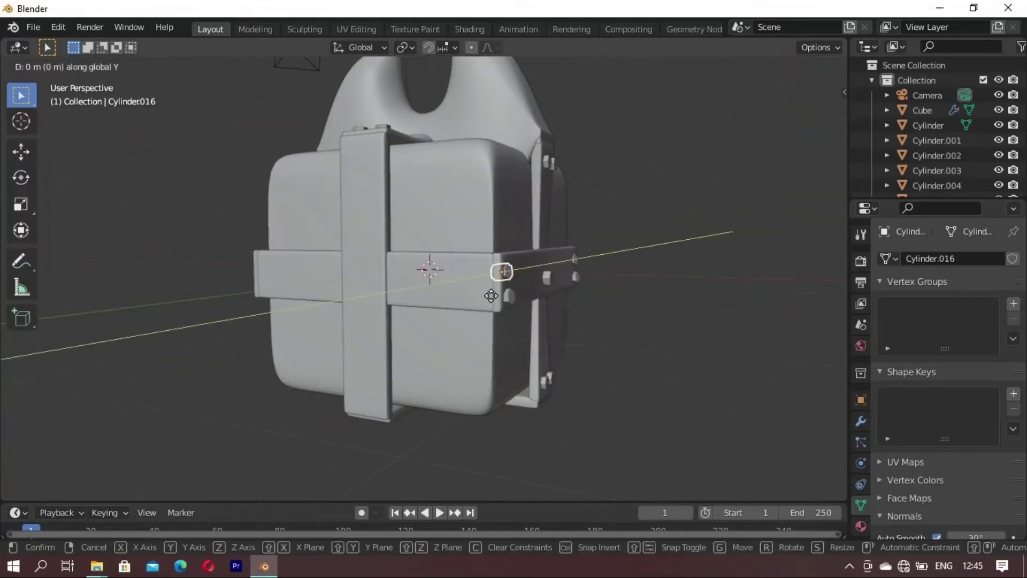
pyautogui.press('x')
pyautogui.click(492, 298)
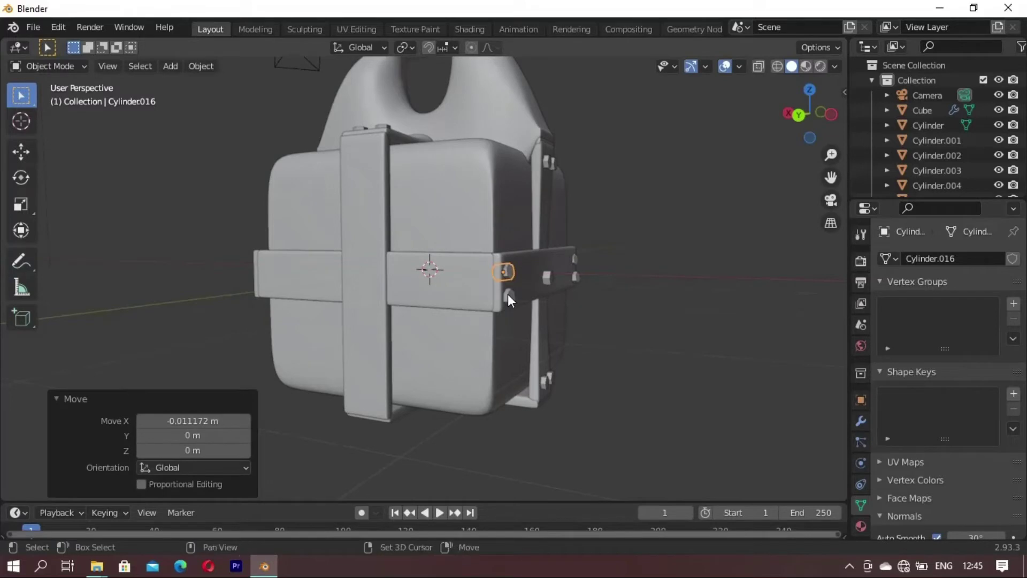
# Step: Copy both side nuts along X onto the opposite side's strap
pyautogui.hotkey('shift', 'd')
pyautogui.click(482, 326)
pyautogui.hotkey('shift', 'd')
pyautogui.press('x')
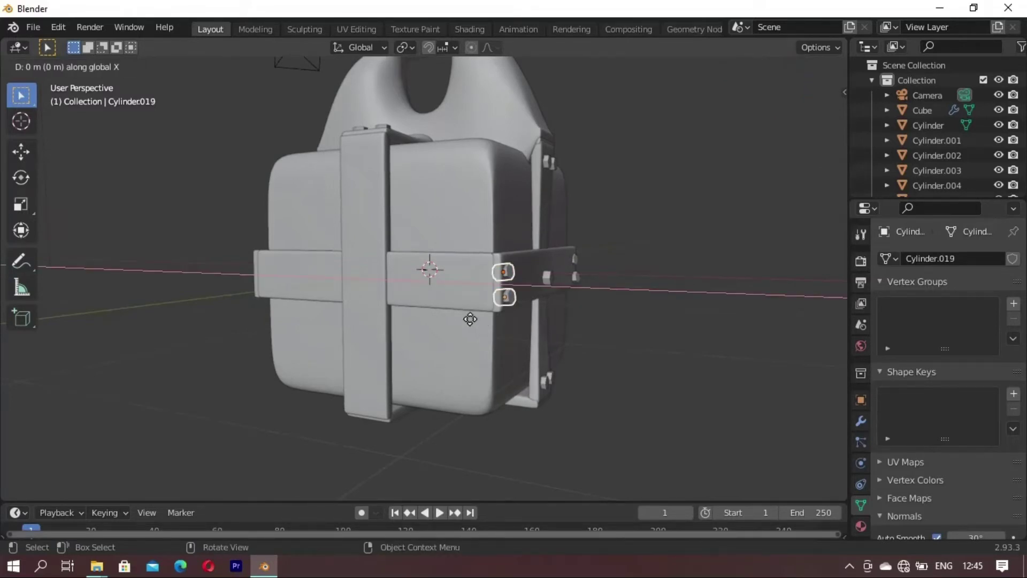
pyautogui.click(241, 281)
pyautogui.moveTo(262, 298)
pyautogui.mouseDown(button='middle')
pyautogui.moveTo(387, 297)
pyautogui.moveTo(296, 306)
pyautogui.moveTo(385, 319)
pyautogui.moveTo(404, 340)
pyautogui.moveTo(475, 315)
pyautogui.moveTo(434, 305)
pyautogui.mouseUp(button='middle')
# Step: Nudge the copied nuts along Y and X until flush against the back strap
pyautogui.press('g')
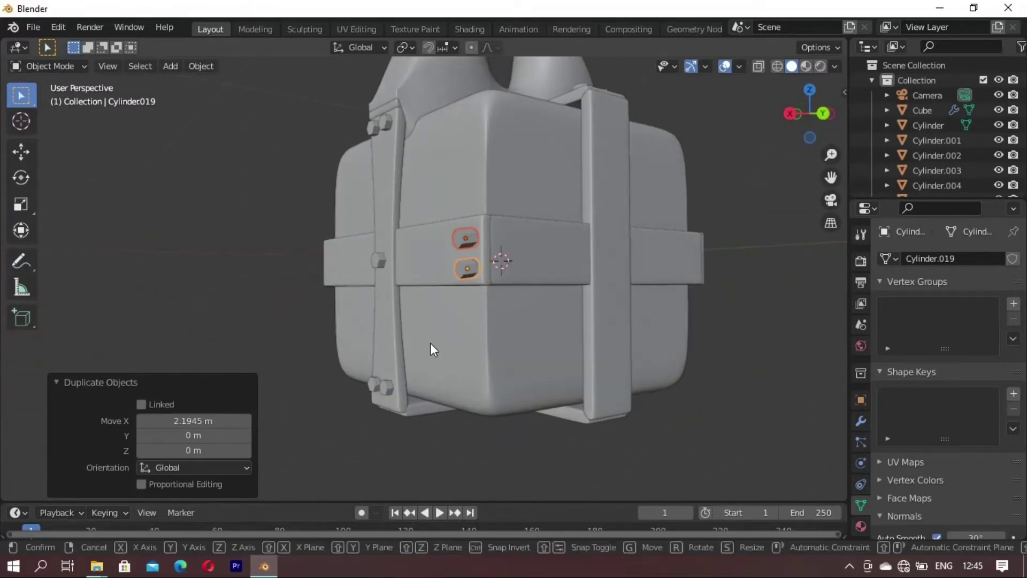
pyautogui.press('y')
pyautogui.click(429, 343)
pyautogui.press('g')
pyautogui.press('y')
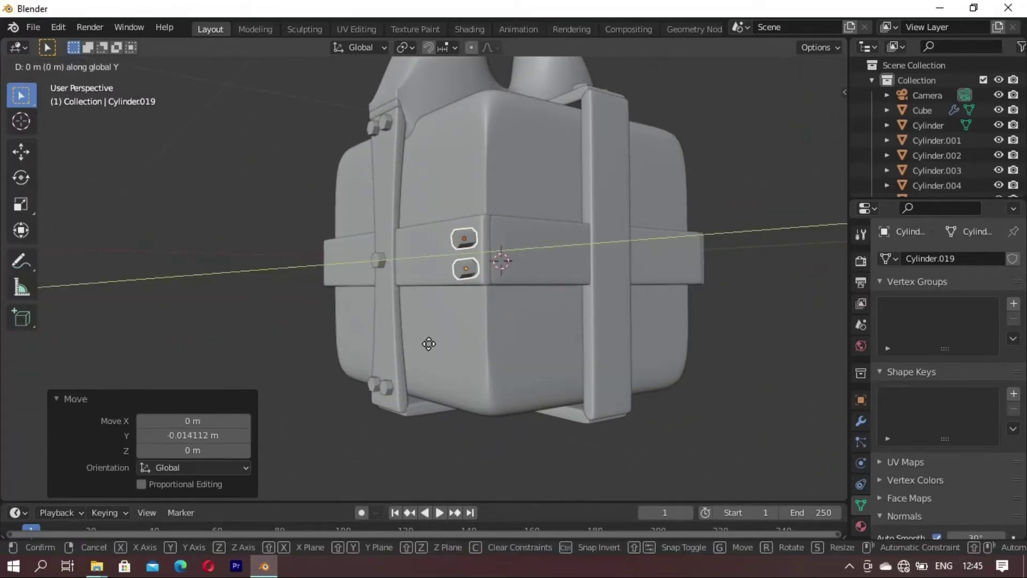
pyautogui.press('x')
pyautogui.click(436, 341)
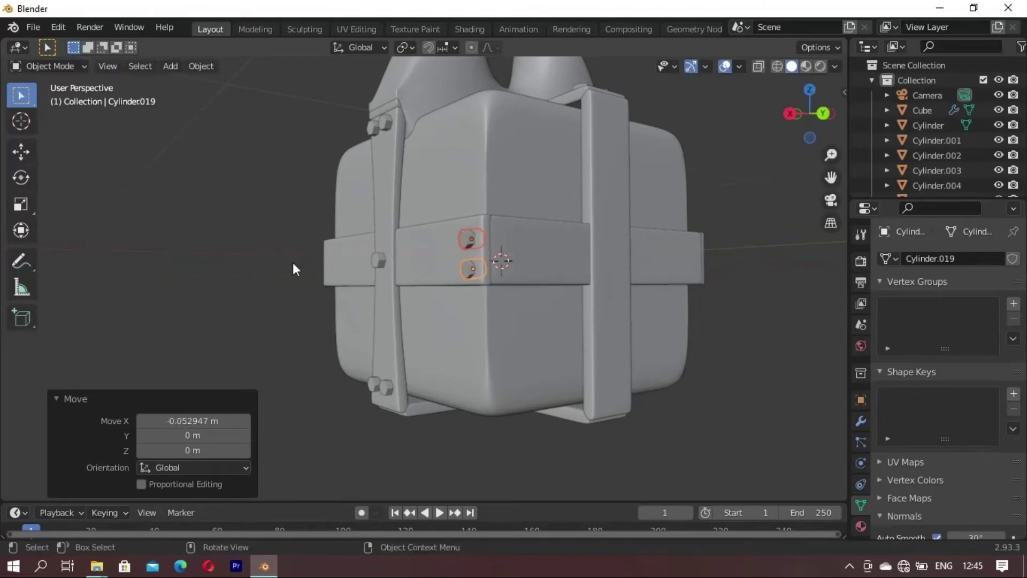
# Step: Move the nut pair along Y to the back strap's left end
pyautogui.moveTo(293, 262); pyautogui.dragTo(456, 348, button='middle')
pyautogui.press('g')
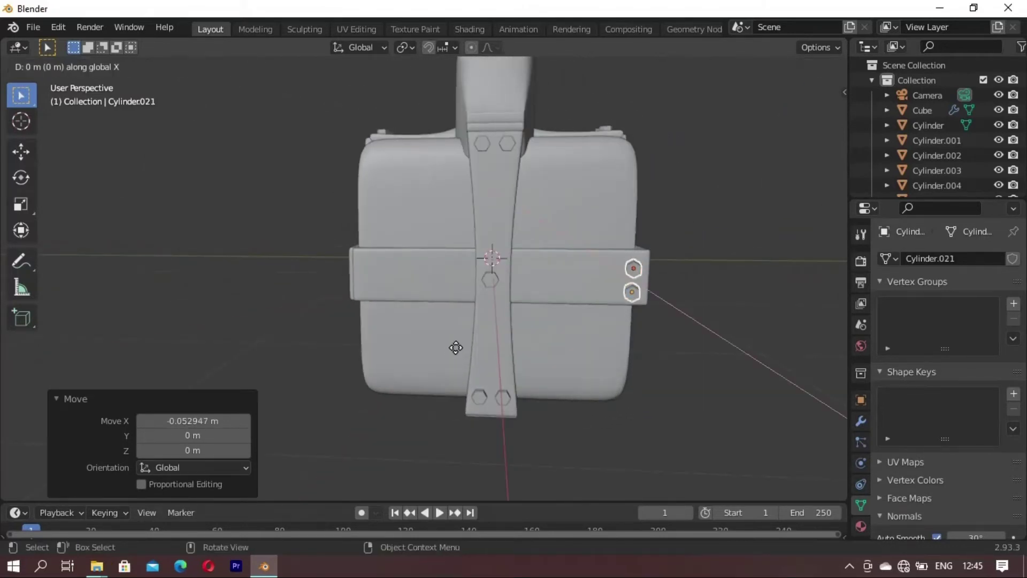
pyautogui.press('y')
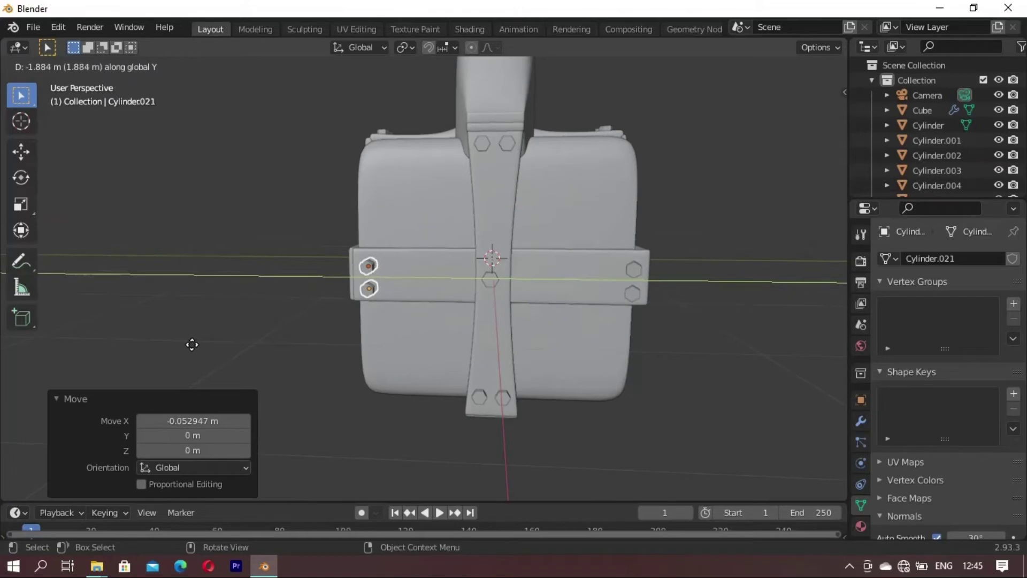
pyautogui.click(191, 344)
pyautogui.moveTo(264, 229)
pyautogui.mouseDown(button='middle')
pyautogui.moveTo(359, 275)
pyautogui.moveTo(452, 278)
pyautogui.moveTo(381, 274)
pyautogui.moveTo(498, 296)
pyautogui.mouseUp(button='middle')
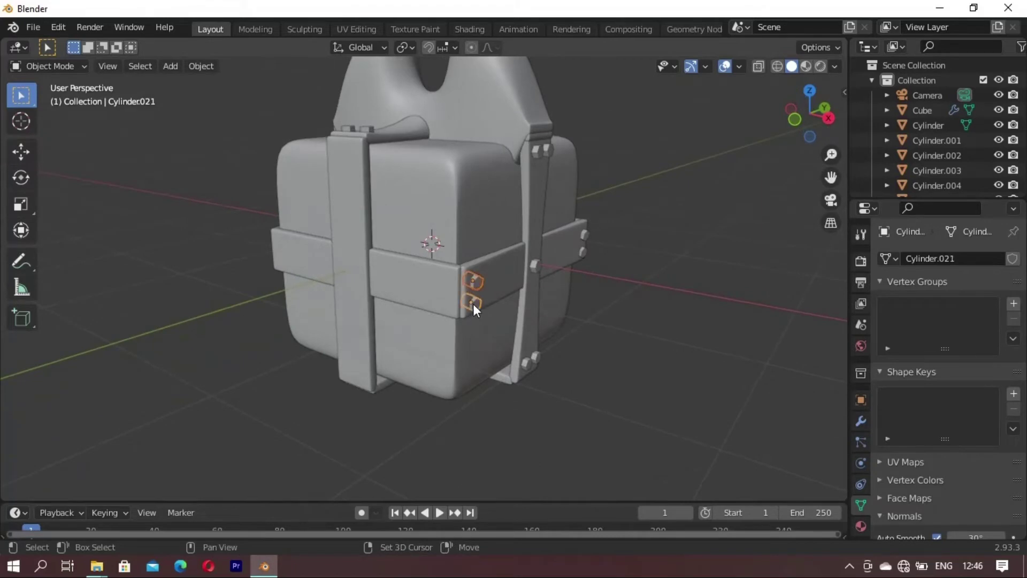
# Step: Try a nut-pair copy rotated 90° about Y and Z, then delete it
pyautogui.hotkey('shift', 'd')
pyautogui.press('r')
pyautogui.press('y')
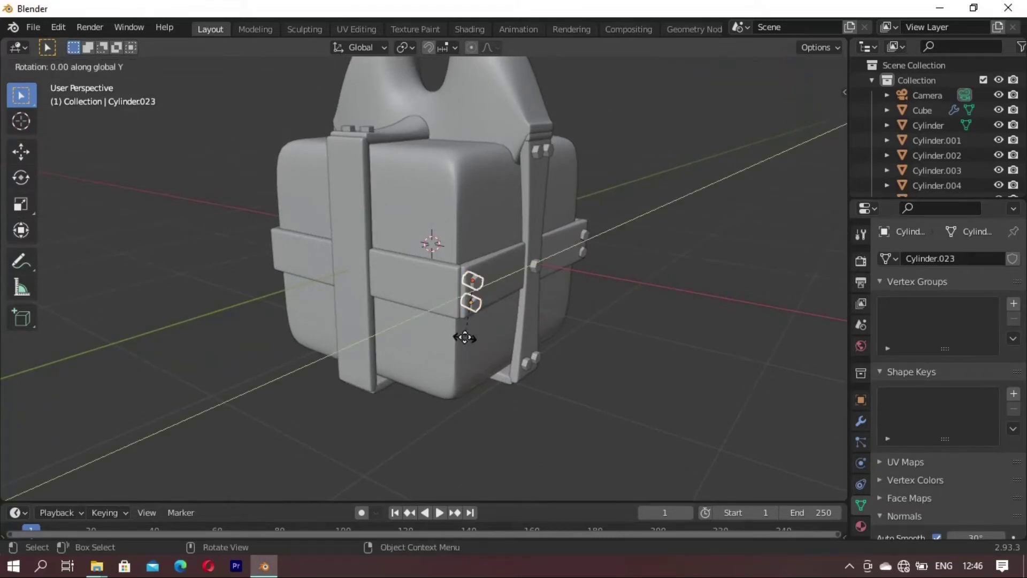
pyautogui.press('Return')
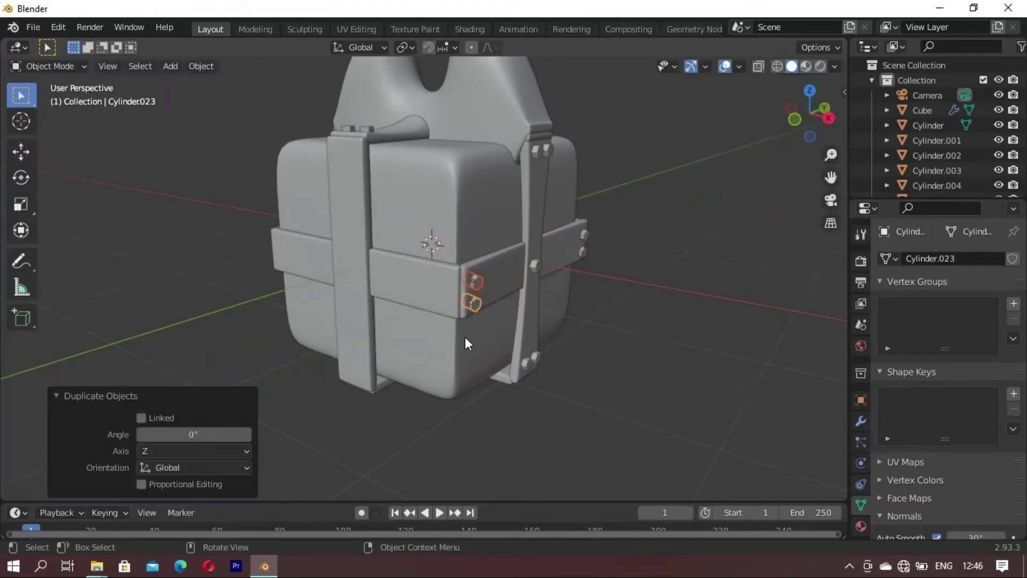
pyautogui.press('r')
pyautogui.press('z')
pyautogui.press('9')
pyautogui.press('0')
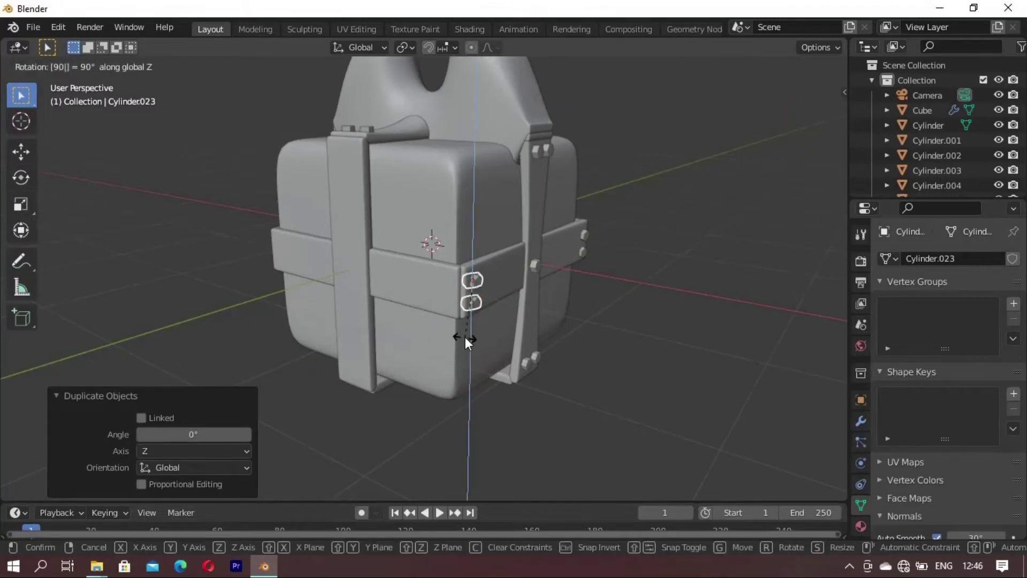
pyautogui.press('Return')
pyautogui.moveTo(464, 336)
pyautogui.mouseDown(button='middle')
pyautogui.moveTo(509, 323)
pyautogui.moveTo(428, 301)
pyautogui.moveTo(330, 308)
pyautogui.moveTo(390, 288)
pyautogui.moveTo(509, 300)
pyautogui.moveTo(438, 157)
pyautogui.moveTo(375, 225)
pyautogui.moveTo(438, 193)
pyautogui.moveTo(476, 125)
pyautogui.moveTo(453, 147)
pyautogui.mouseUp(button='middle')
pyautogui.press('Delete')
# Step: Shift a single nut slightly inward along X on the strap
pyautogui.click(400, 209)
pyautogui.press('g')
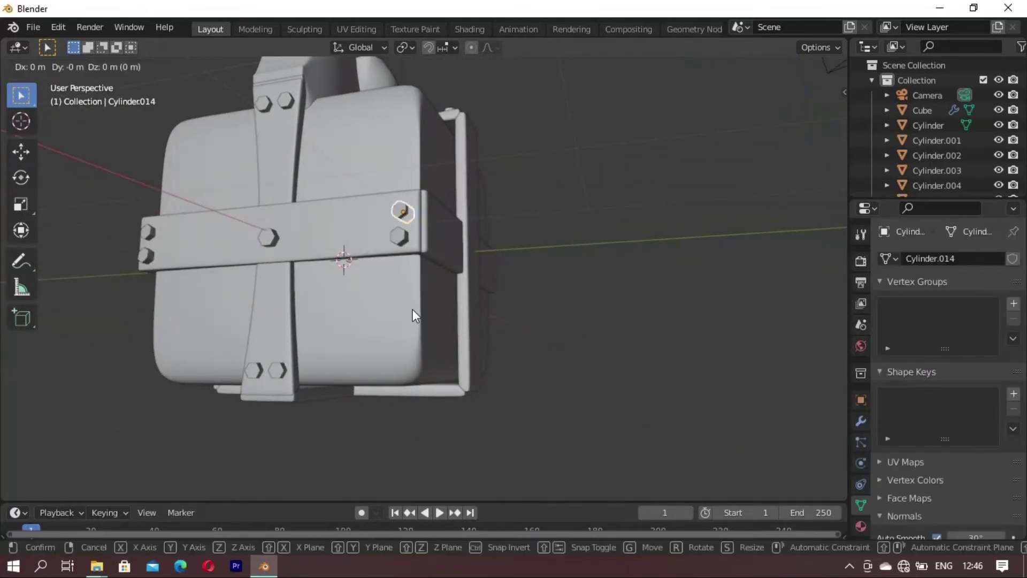
pyautogui.press('y')
pyautogui.press('x')
pyautogui.click(409, 309)
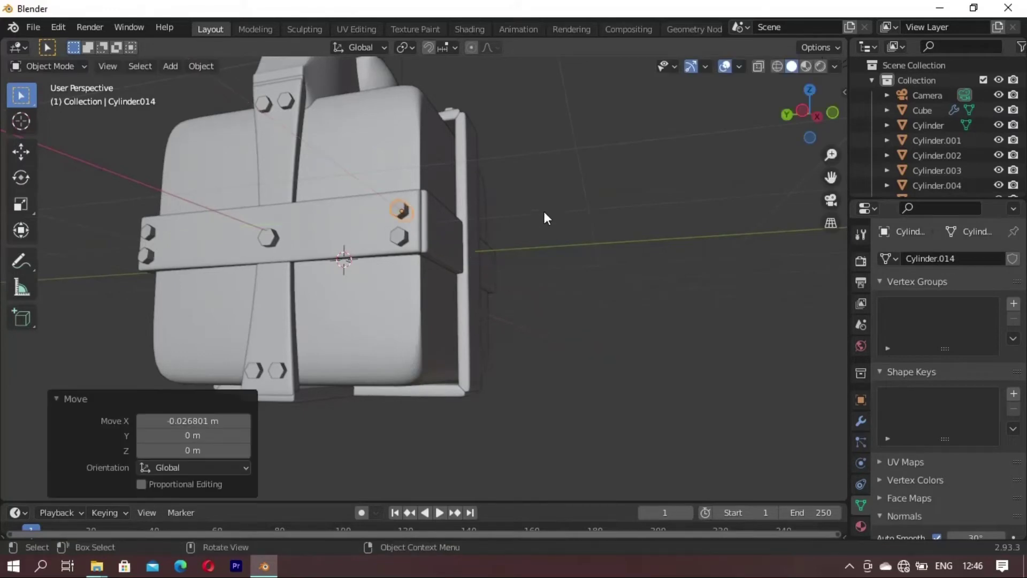
pyautogui.moveTo(544, 211)
pyautogui.mouseDown(button='middle')
pyautogui.moveTo(380, 258)
pyautogui.moveTo(333, 305)
pyautogui.moveTo(384, 174)
pyautogui.mouseUp(button='middle')
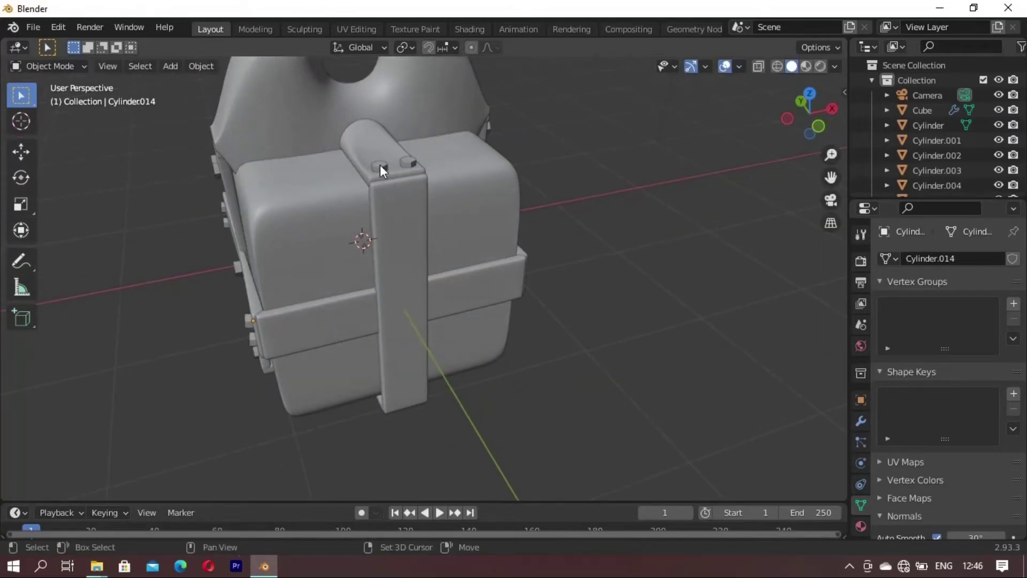
# Step: Try duplicating and rotating the two top cylinders 90° about X, then undo it
pyautogui.click(380, 165)
pyautogui.keyDown('shift'); pyautogui.click(407, 161); pyautogui.keyUp('shift')
pyautogui.hotkey('shift', 'd')
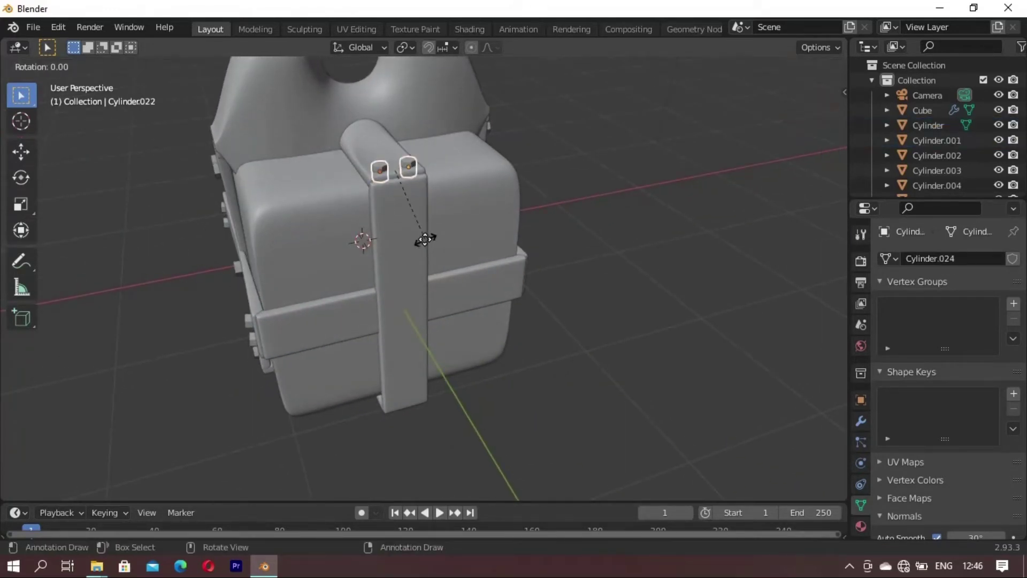
pyautogui.press('Return')
pyautogui.moveTo(424, 239)
pyautogui.mouseDown(button='middle')
pyautogui.moveTo(301, 243)
pyautogui.moveTo(368, 230)
pyautogui.mouseUp(button='middle')
pyautogui.hotkey('ctrl', 'z')
pyautogui.write('r')
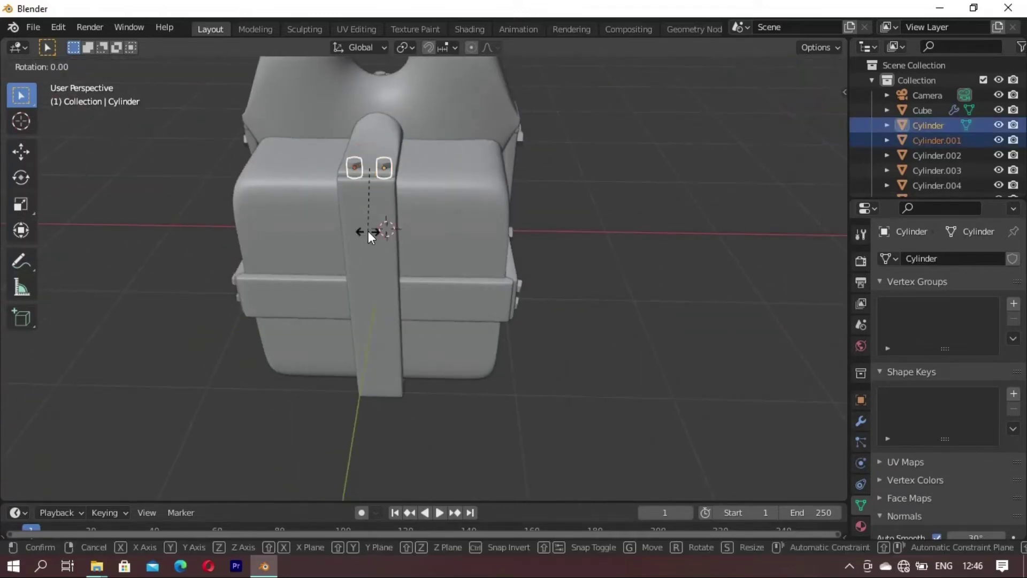
pyautogui.write('x90')
pyautogui.press('Return')
pyautogui.moveTo(368, 230)
pyautogui.mouseDown(button='middle')
pyautogui.moveTo(496, 265)
pyautogui.moveTo(429, 265)
pyautogui.mouseUp(button='middle')
pyautogui.hotkey('ctrl', 'z')
# Step: Duplicate the bolt pair, rotate the copies 90° about X, and lower them along Z
pyautogui.hotkey('shift', 'd')
pyautogui.press('r')
pyautogui.press('x')
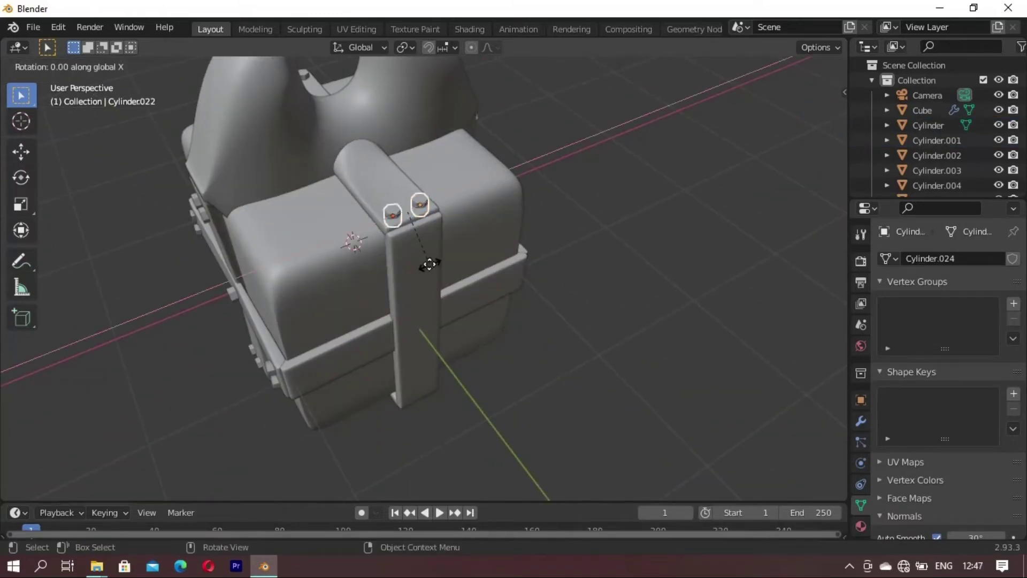
pyautogui.press('Return')
pyautogui.moveTo(448, 303); pyautogui.dragTo(409, 287, button='middle')
pyautogui.press('g')
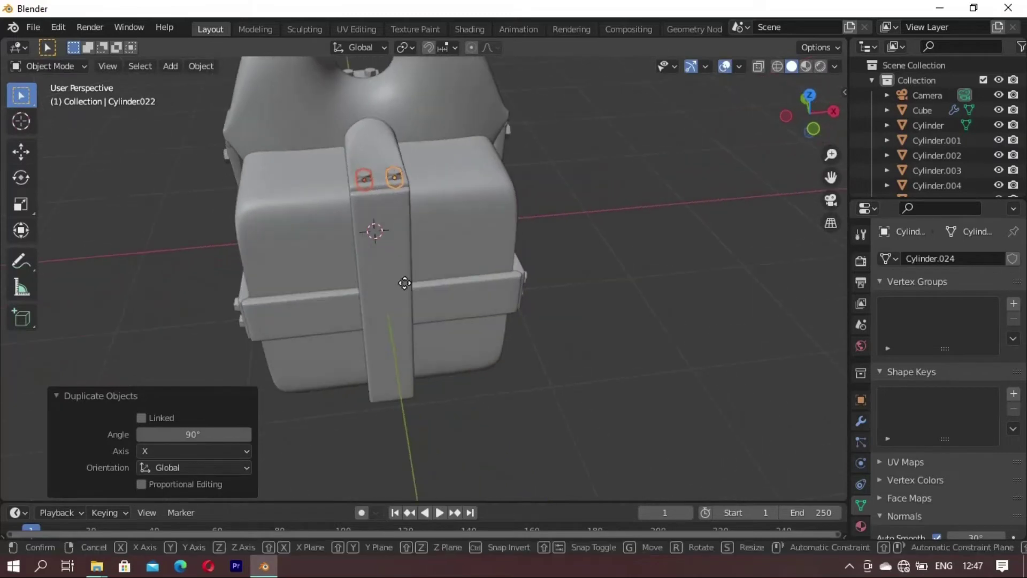
pyautogui.press('z')
pyautogui.click(419, 308)
# Step: Push the bolt copies onto the strap along Y and raise them slightly
pyautogui.press('g')
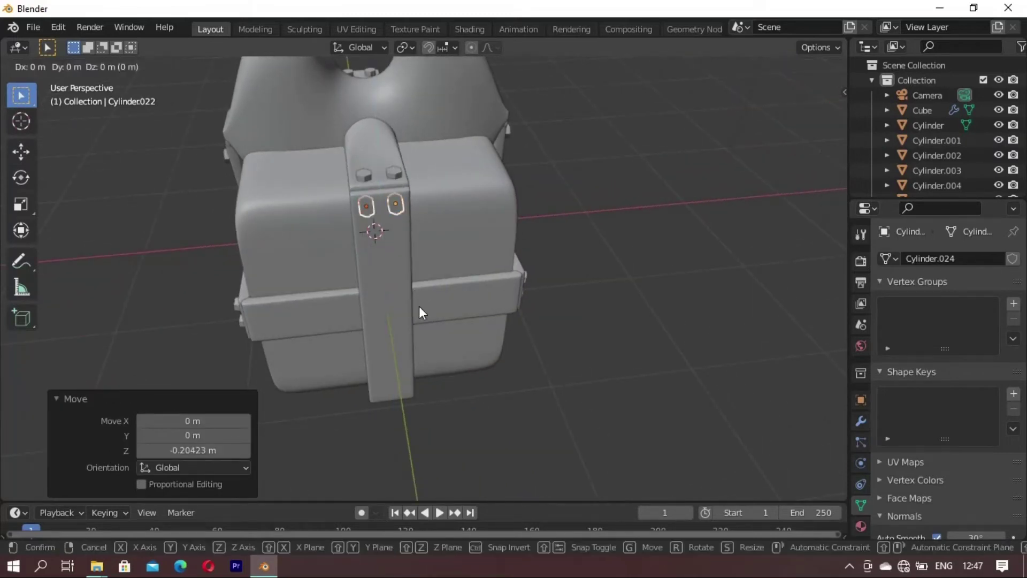
pyautogui.press('x')
pyautogui.press('y')
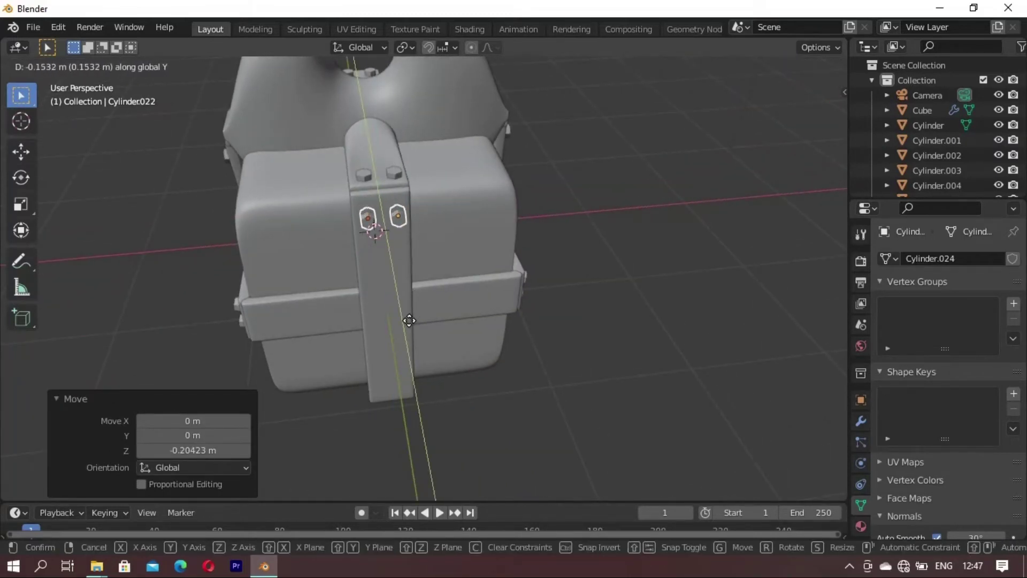
pyautogui.click(409, 320)
pyautogui.press('g')
pyautogui.press('z')
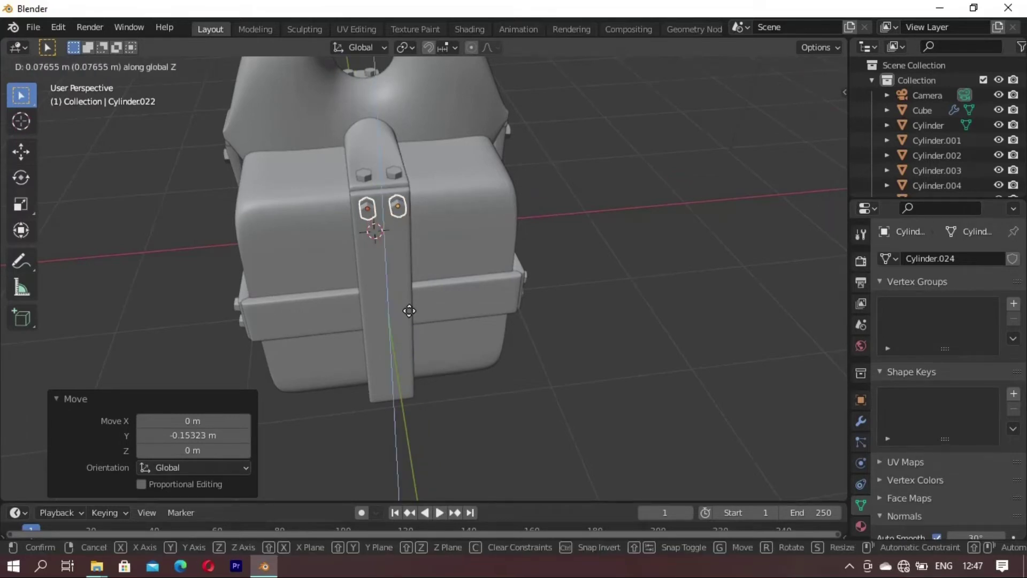
pyautogui.click(409, 310)
pyautogui.moveTo(410, 311)
pyautogui.mouseDown(button='middle')
pyautogui.moveTo(406, 242)
pyautogui.moveTo(316, 211)
pyautogui.moveTo(368, 188)
pyautogui.moveTo(374, 252)
pyautogui.mouseUp(button='middle')
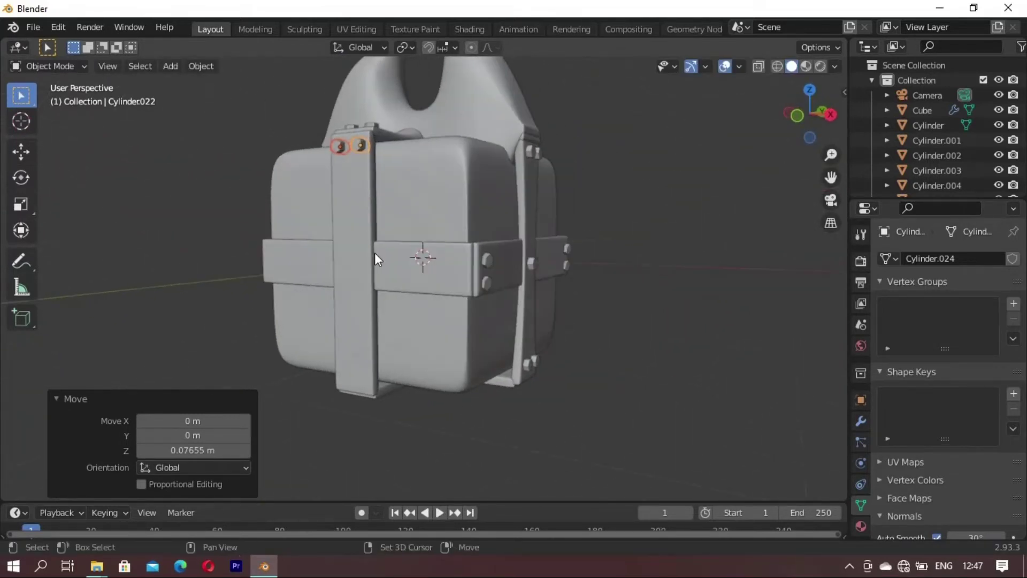
# Step: Copy the bolt pair straight down to the vertical strap's bottom
pyautogui.hotkey('shift', 'd')
pyautogui.press('z')
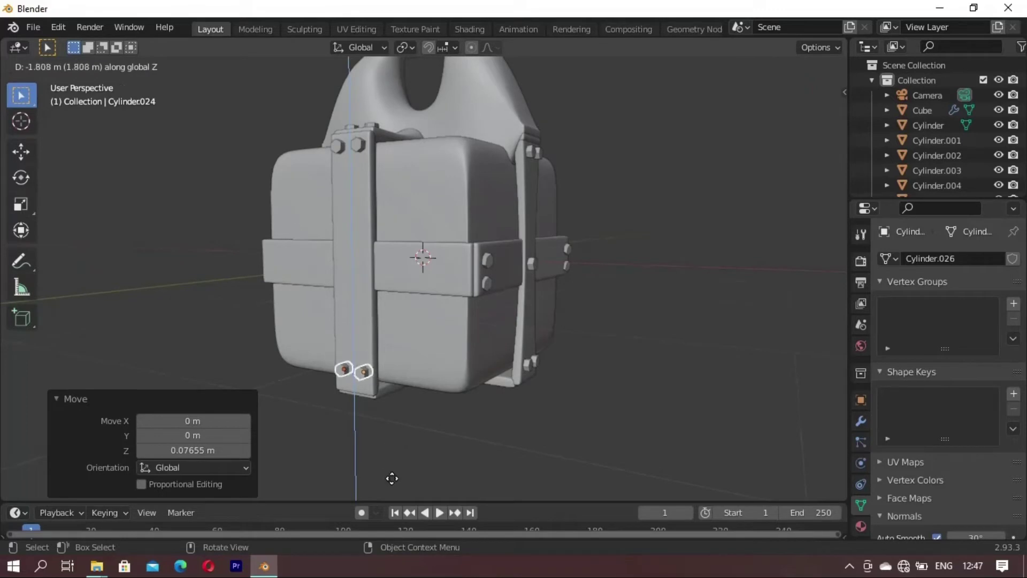
pyautogui.click(394, 483)
pyautogui.moveTo(396, 481)
pyautogui.mouseDown(button='middle')
pyautogui.moveTo(412, 399)
pyautogui.moveTo(472, 371)
pyautogui.moveTo(420, 166)
pyautogui.mouseUp(button='middle')
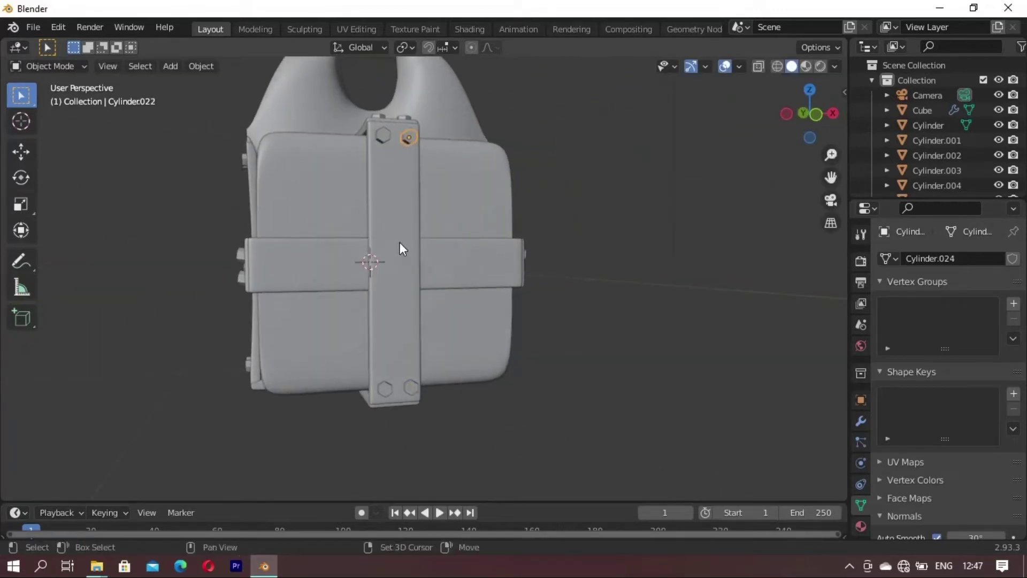
# Step: Copy one bolt to where the straps cross and scale it to 1.46
pyautogui.hotkey('shift', 'd')
pyautogui.press('z')
pyautogui.click(379, 376)
pyautogui.press('g')
pyautogui.press('y')
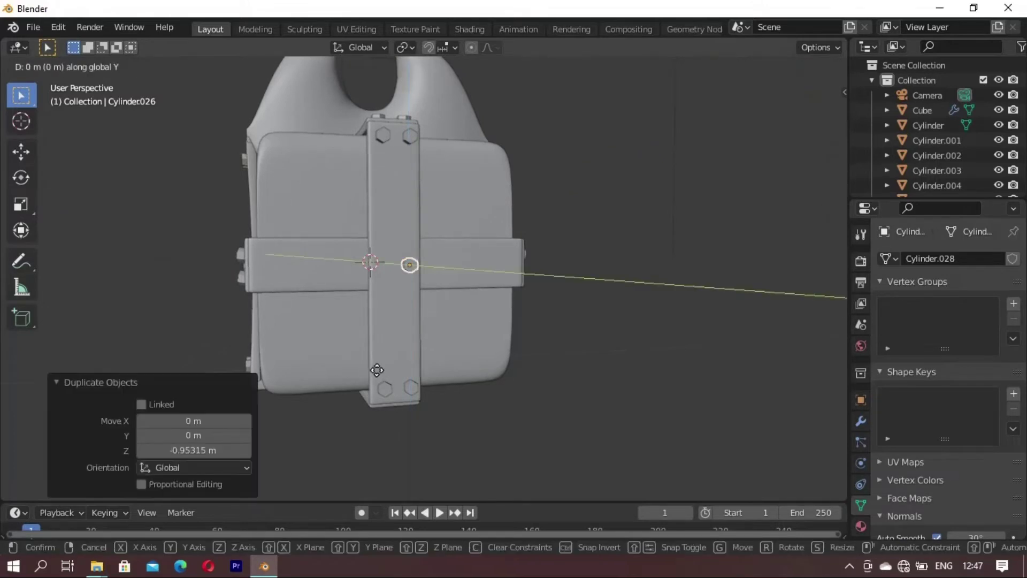
pyautogui.press('x')
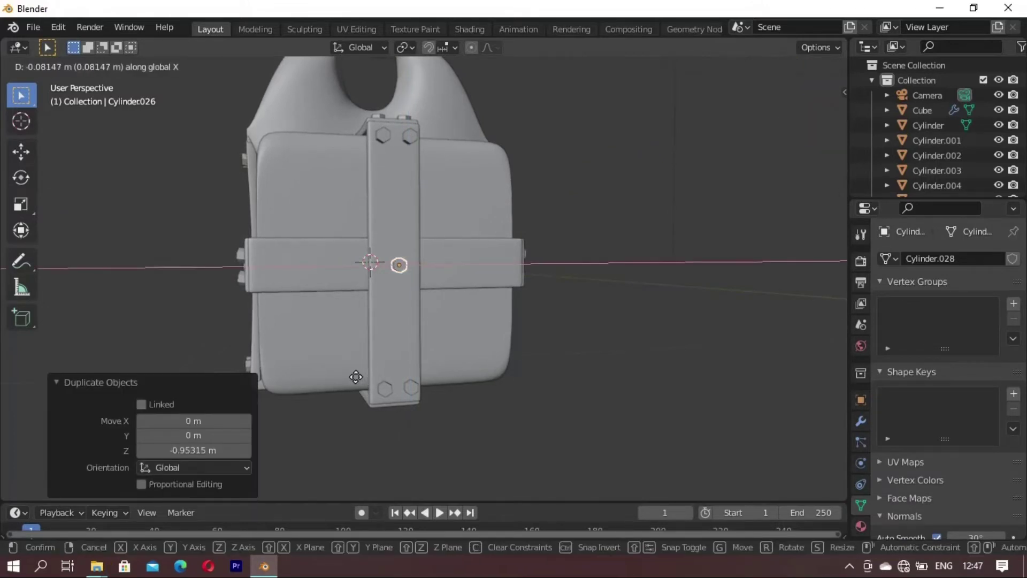
pyautogui.click(355, 376)
pyautogui.press('s')
pyautogui.click(420, 463)
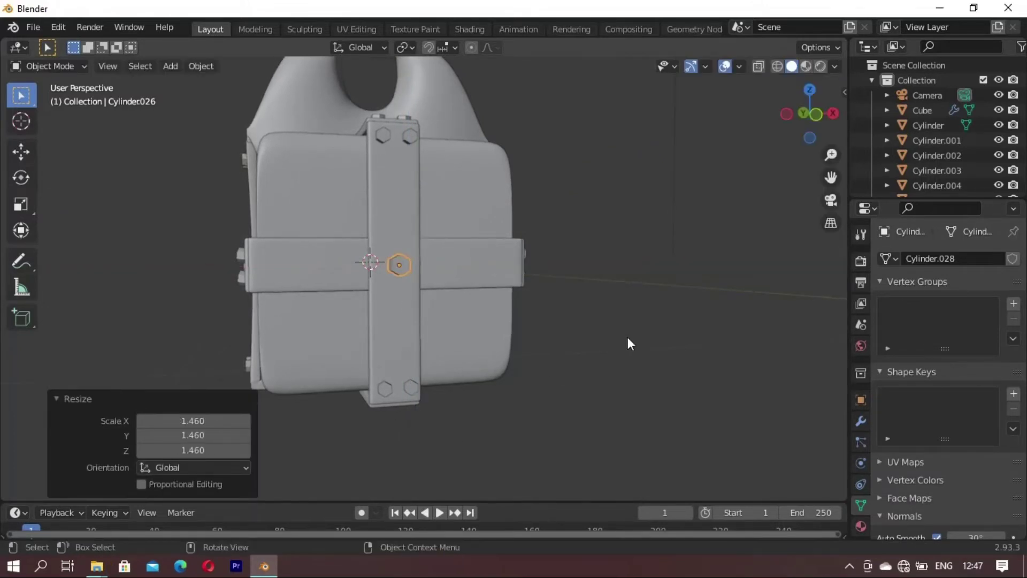
# Step: Duplicate both top bolts and rotate the copies 90° about X and 90° about Y
pyautogui.moveTo(627, 337)
pyautogui.mouseDown(button='middle')
pyautogui.moveTo(457, 342)
pyautogui.moveTo(368, 133)
pyautogui.mouseUp(button='middle')
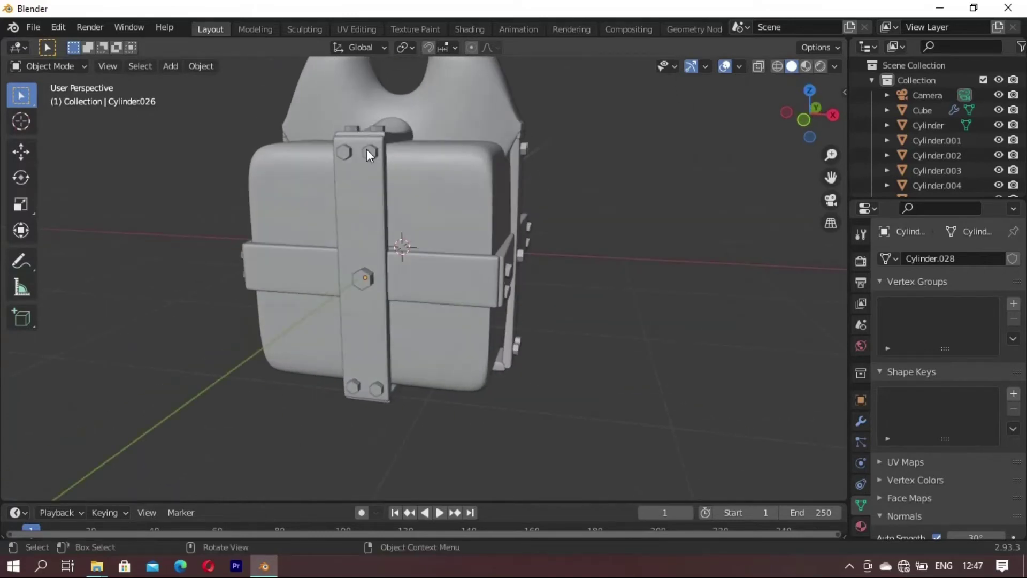
pyautogui.keyDown('shift'); pyautogui.click(339, 154); pyautogui.keyUp('shift')
pyautogui.hotkey('shift', 'd')
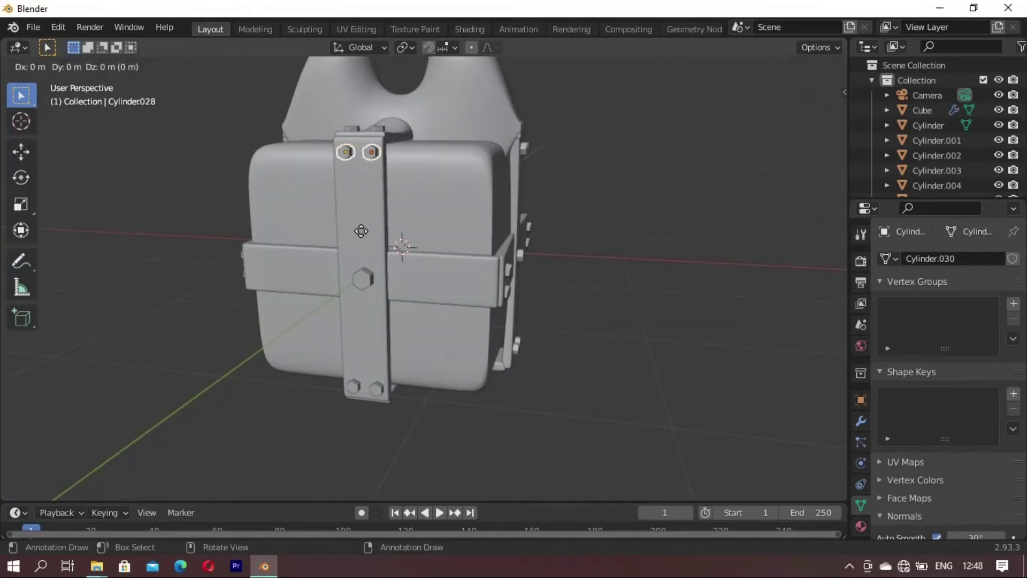
pyautogui.press('y')
pyautogui.press('Escape')
pyautogui.write('rx')
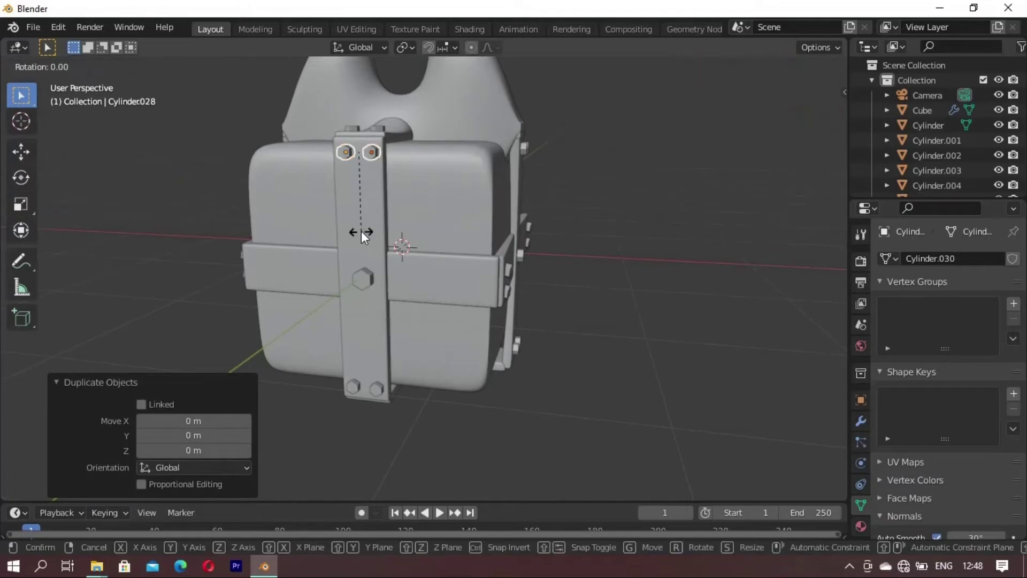
pyautogui.write('90')
pyautogui.press('Return')
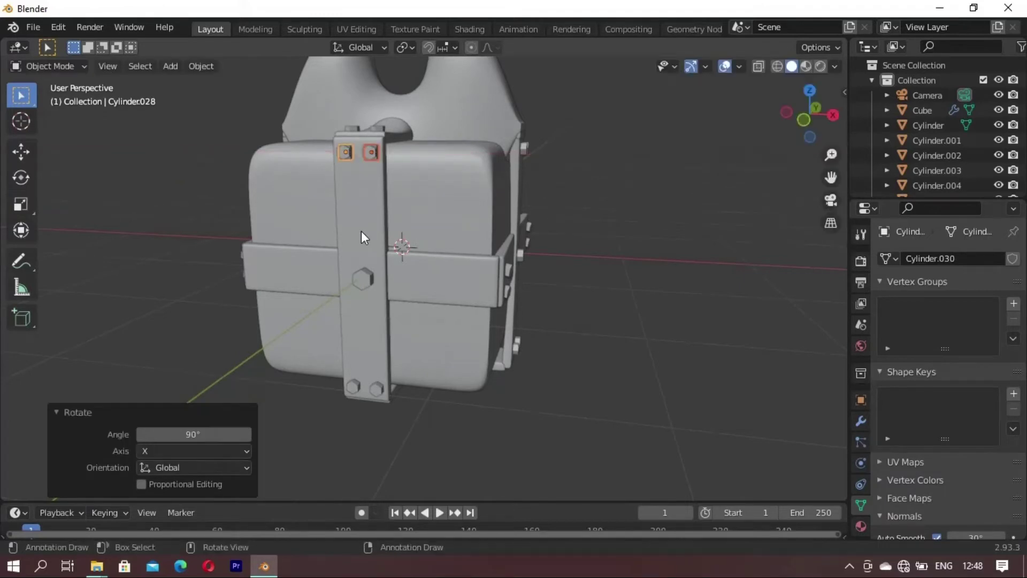
pyautogui.moveTo(361, 230)
pyautogui.mouseDown(button='middle')
pyautogui.moveTo(416, 240)
pyautogui.moveTo(413, 219)
pyautogui.mouseUp(button='middle')
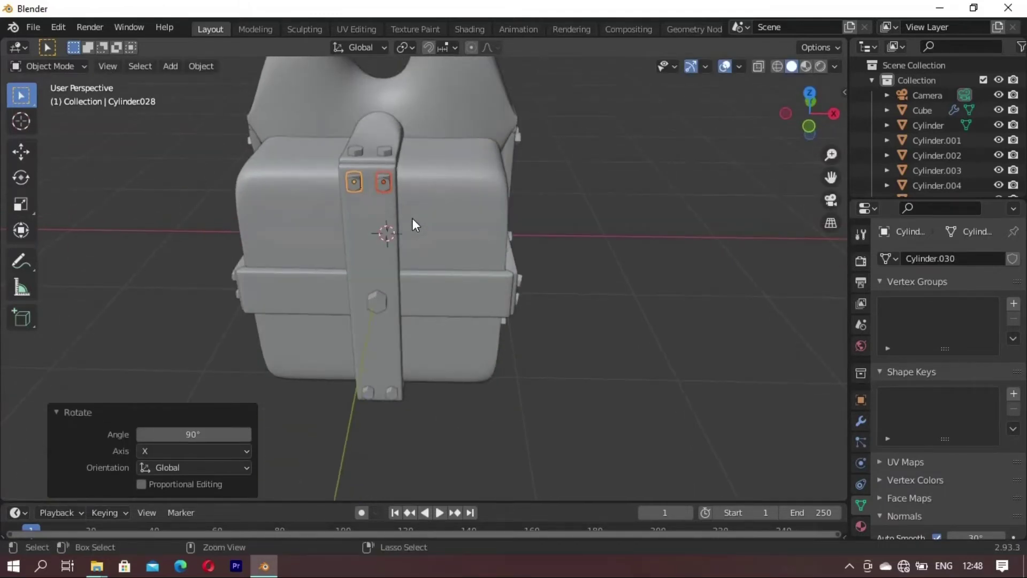
pyautogui.write('ry90')
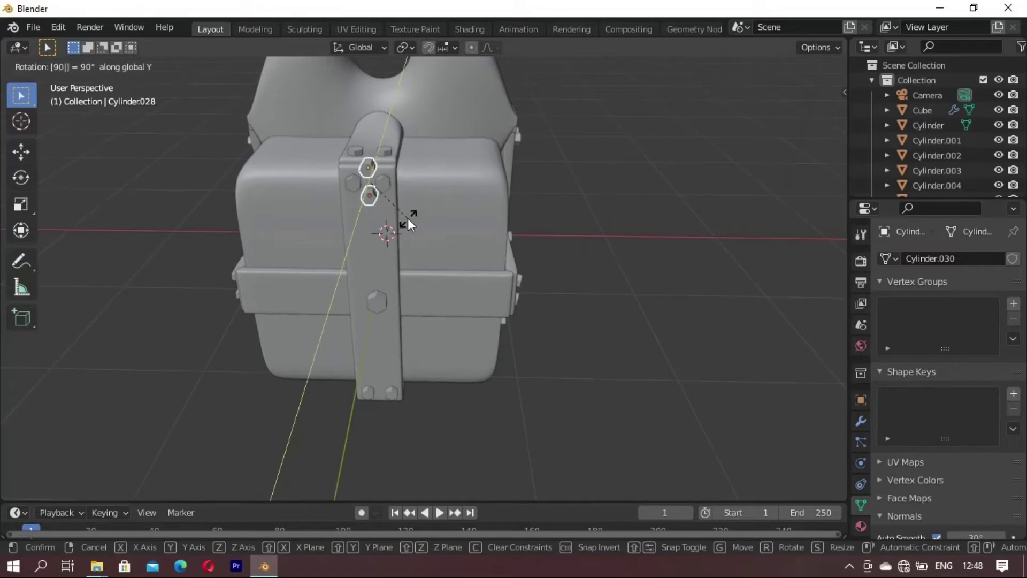
pyautogui.press('Return')
pyautogui.moveTo(408, 217)
pyautogui.mouseDown(button='middle')
pyautogui.moveTo(393, 236)
pyautogui.moveTo(367, 234)
pyautogui.moveTo(377, 275)
pyautogui.mouseUp(button='middle')
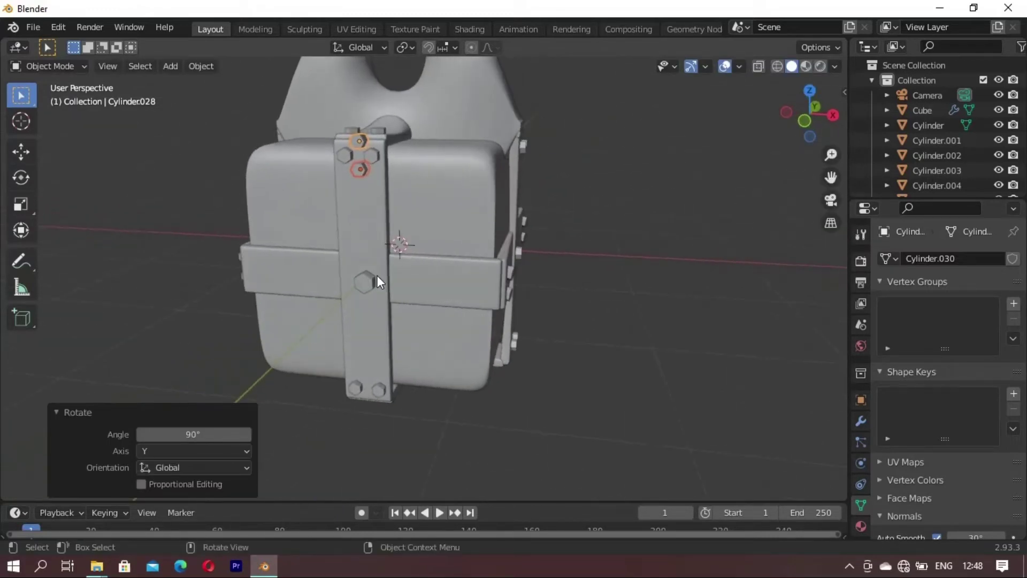
# Step: Lower the turned bolts to the horizontal band and slide them to its end
pyautogui.press('g')
pyautogui.press('z')
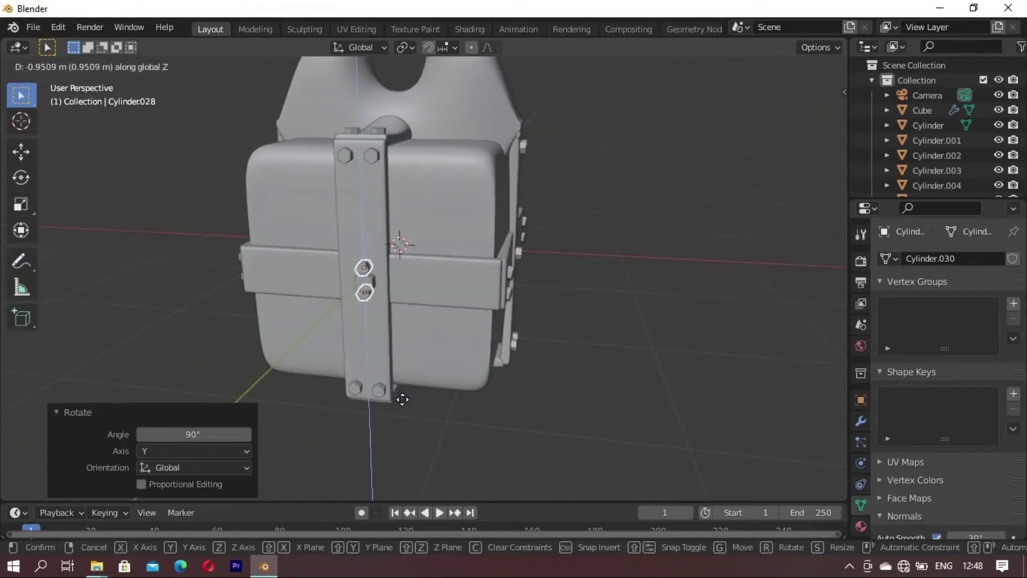
pyautogui.click(401, 394)
pyautogui.press('g')
pyautogui.press('x')
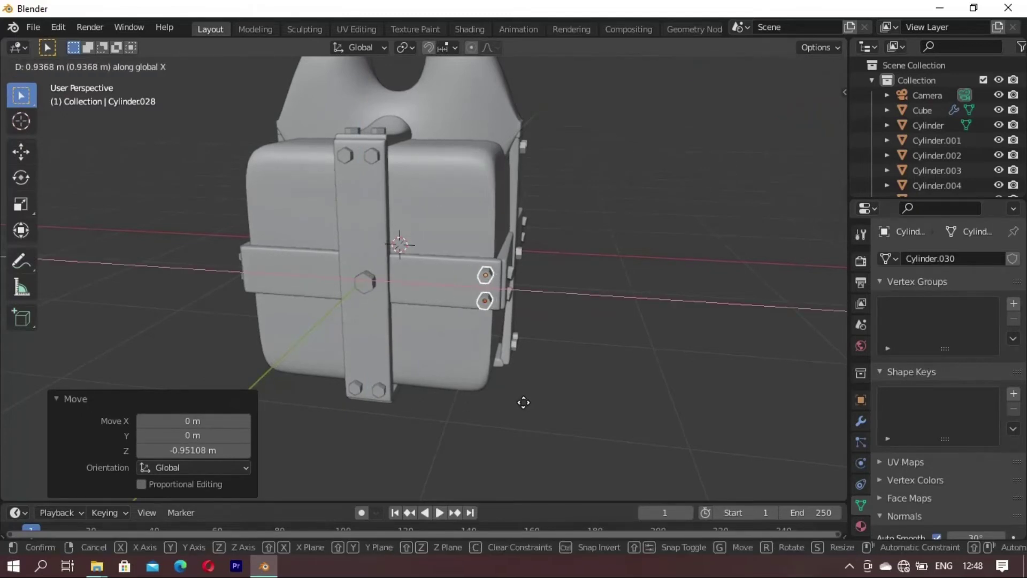
pyautogui.click(523, 402)
pyautogui.moveTo(522, 386)
pyautogui.mouseDown(button='middle')
pyautogui.moveTo(422, 351)
pyautogui.moveTo(383, 357)
pyautogui.mouseUp(button='middle')
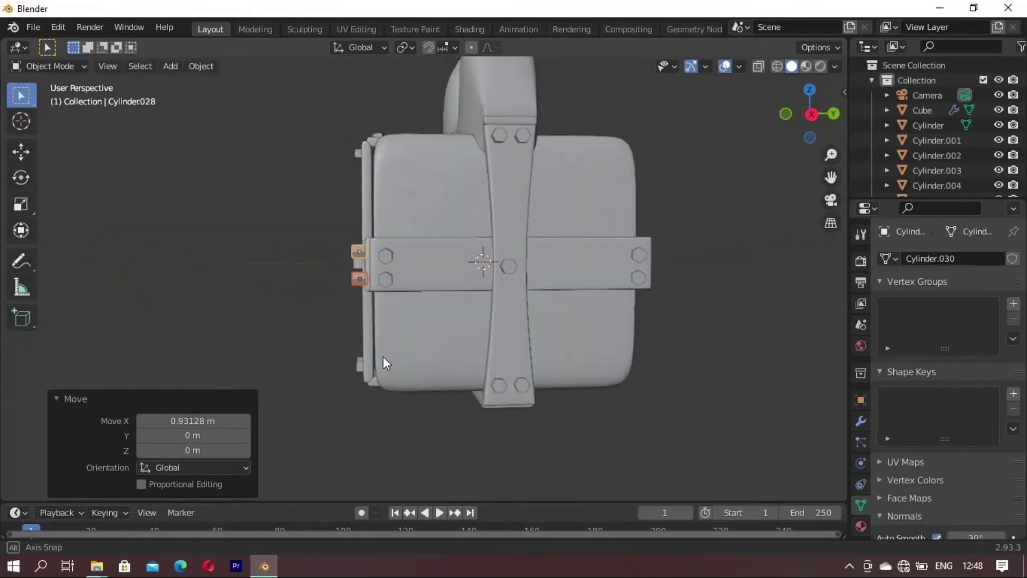
# Step: Seat the bolts flush on the band along Y; undo a misplaced X duplicate
pyautogui.press('g')
pyautogui.press('y')
pyautogui.click(358, 375)
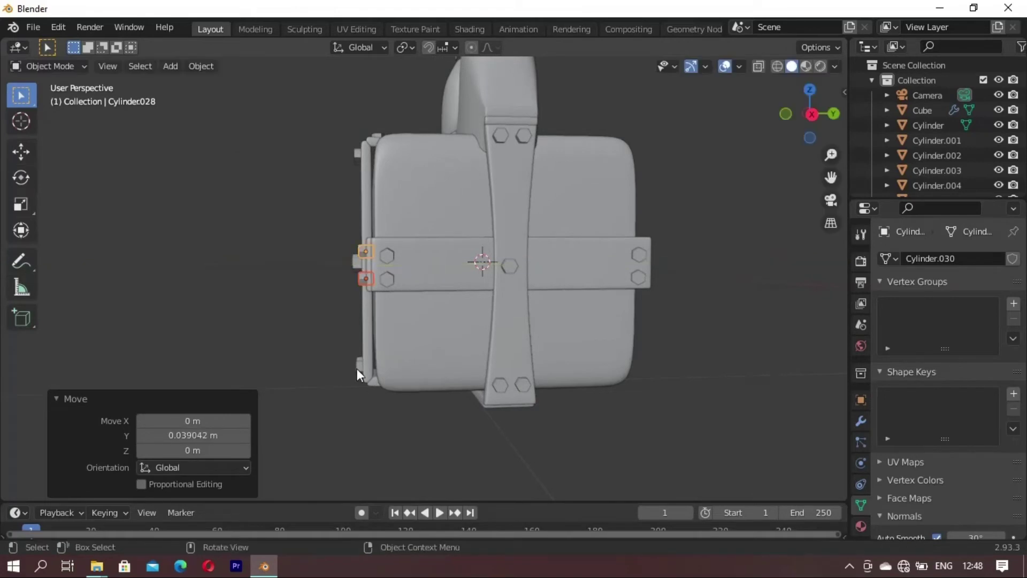
pyautogui.hotkey('shift', 'd')
pyautogui.press('x')
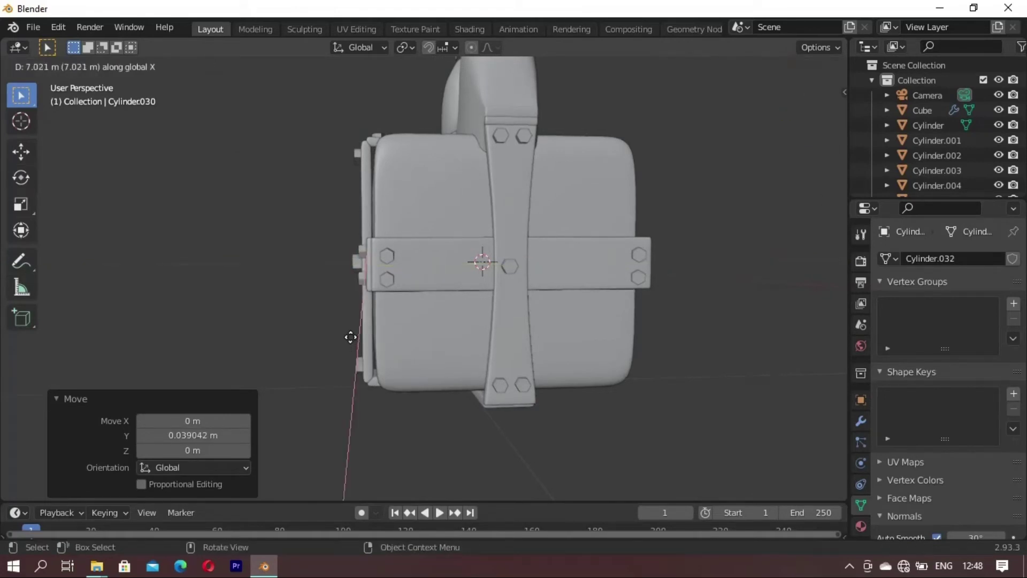
pyautogui.click(351, 337)
pyautogui.moveTo(323, 361); pyautogui.dragTo(554, 351, button='middle')
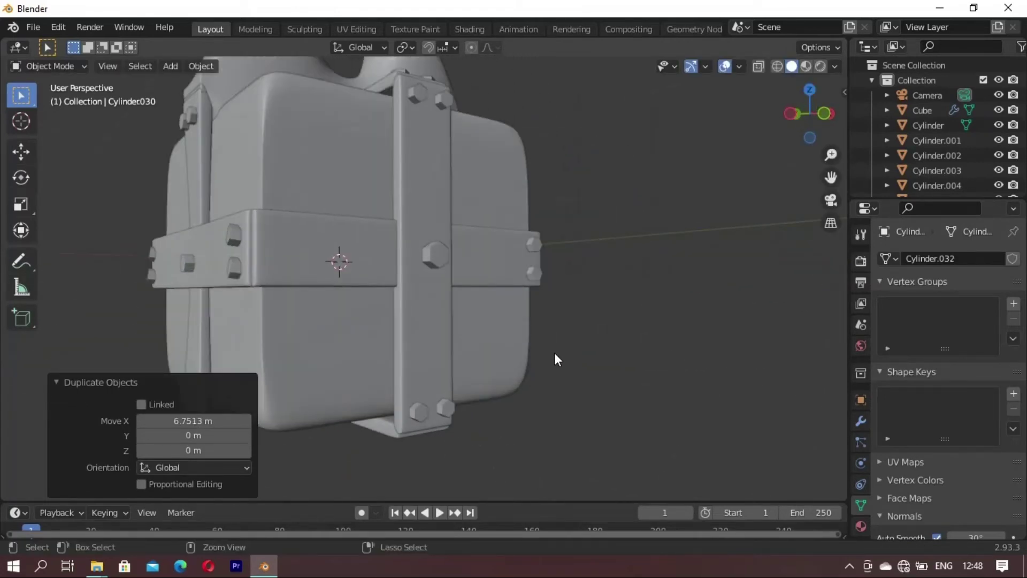
pyautogui.hotkey('ctrl', 'z')
# Step: Move the bolts along X to their spot on the band and delete the extra bolts
pyautogui.press('g')
pyautogui.press('y')
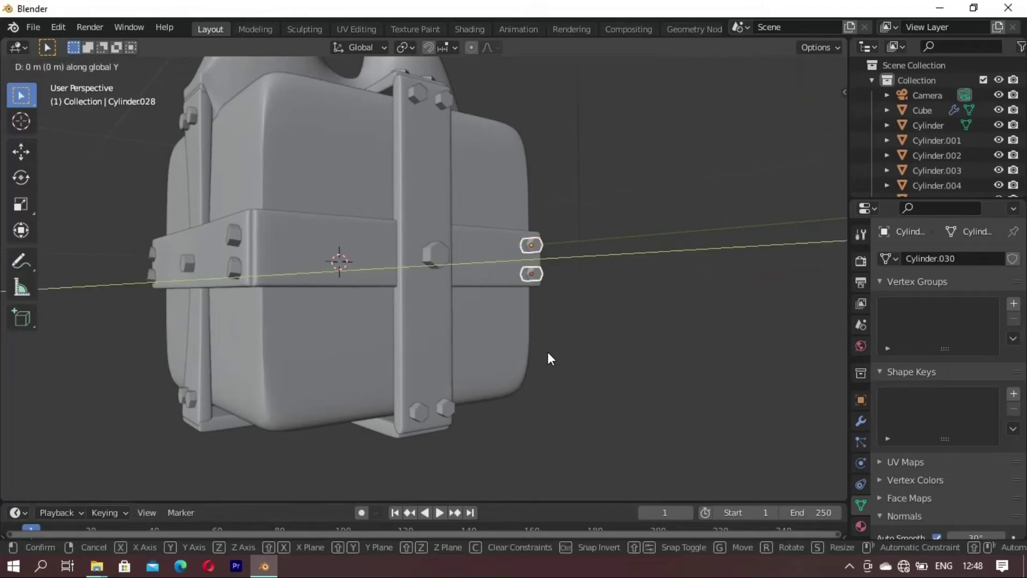
pyautogui.press('Escape')
pyautogui.press('g')
pyautogui.press('x')
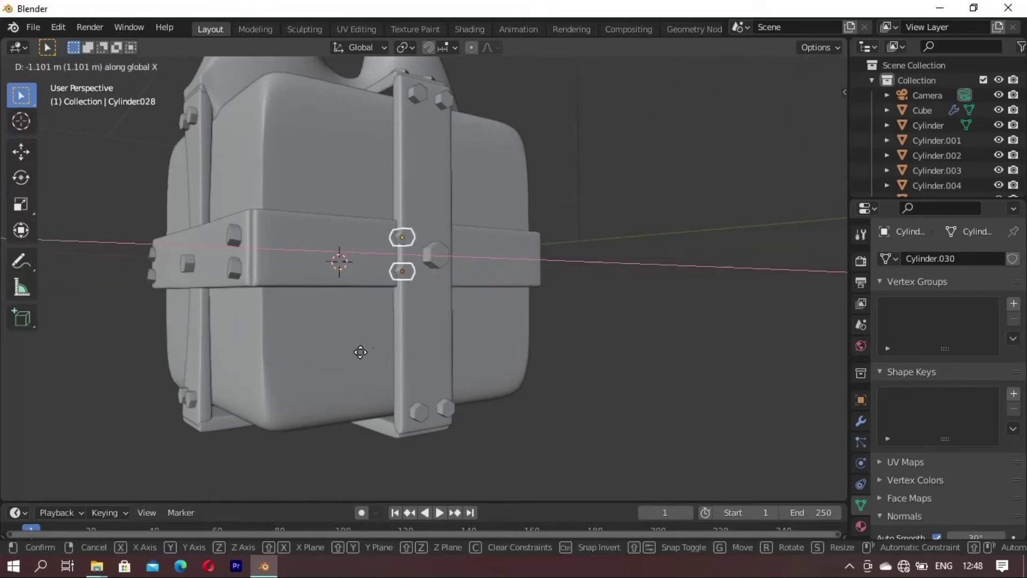
pyautogui.click(274, 352)
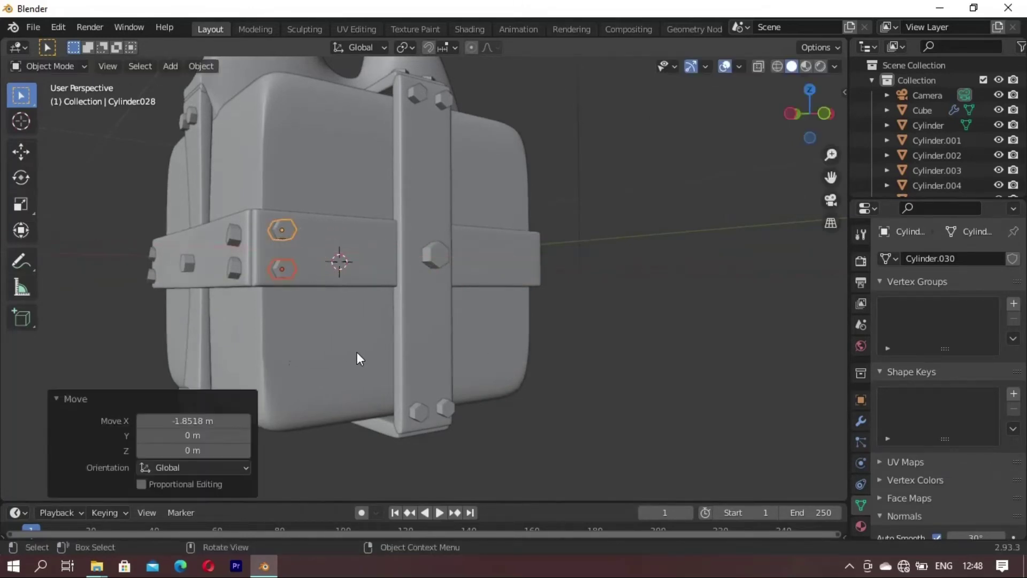
pyautogui.press('Delete')
pyautogui.moveTo(368, 336)
pyautogui.mouseDown(button='middle')
pyautogui.moveTo(316, 313)
pyautogui.moveTo(413, 313)
pyautogui.moveTo(390, 254)
pyautogui.moveTo(505, 290)
pyautogui.moveTo(522, 134)
pyautogui.moveTo(551, 243)
pyautogui.moveTo(480, 265)
pyautogui.mouseUp(button='middle')
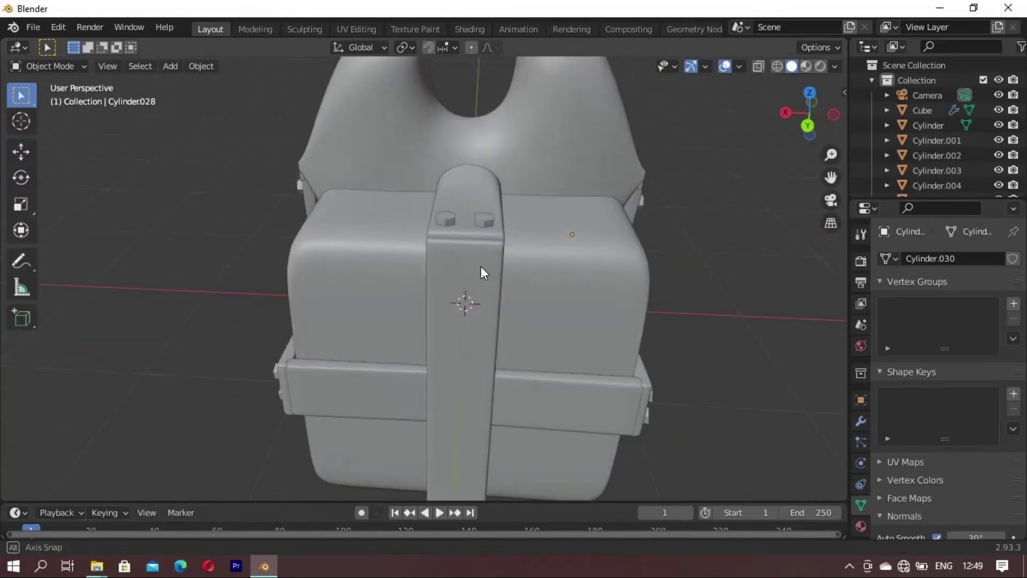
# Step: Duplicate both pegs in place and rotate the copies 90° about X into bolt heads
pyautogui.keyDown('shift'); pyautogui.click(480, 219); pyautogui.keyUp('shift')
pyautogui.hotkey('shift', 'd')
pyautogui.press('x')
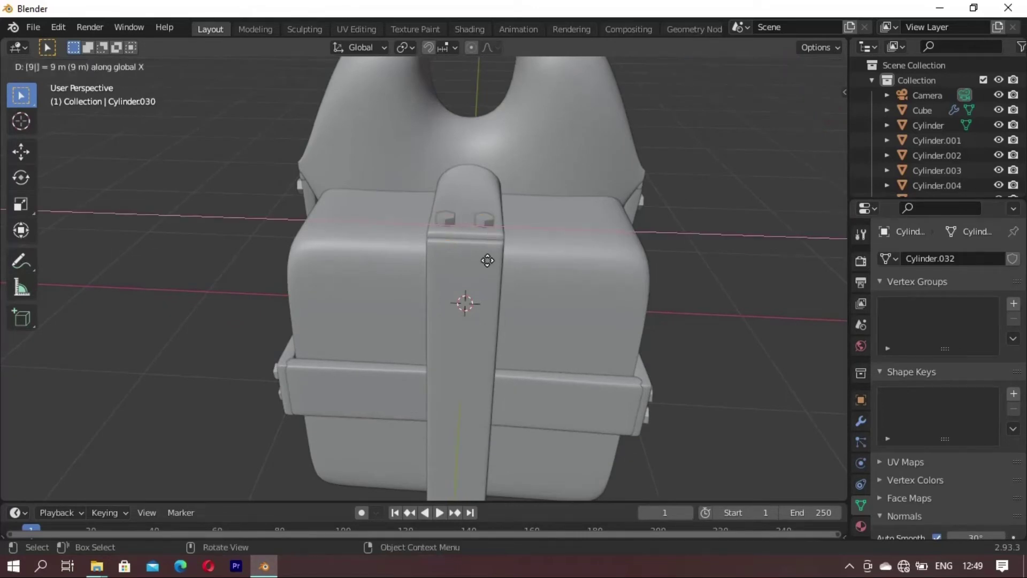
pyautogui.rightClick(487, 260)
pyautogui.press('r')
pyautogui.press('x')
pyautogui.press('9')
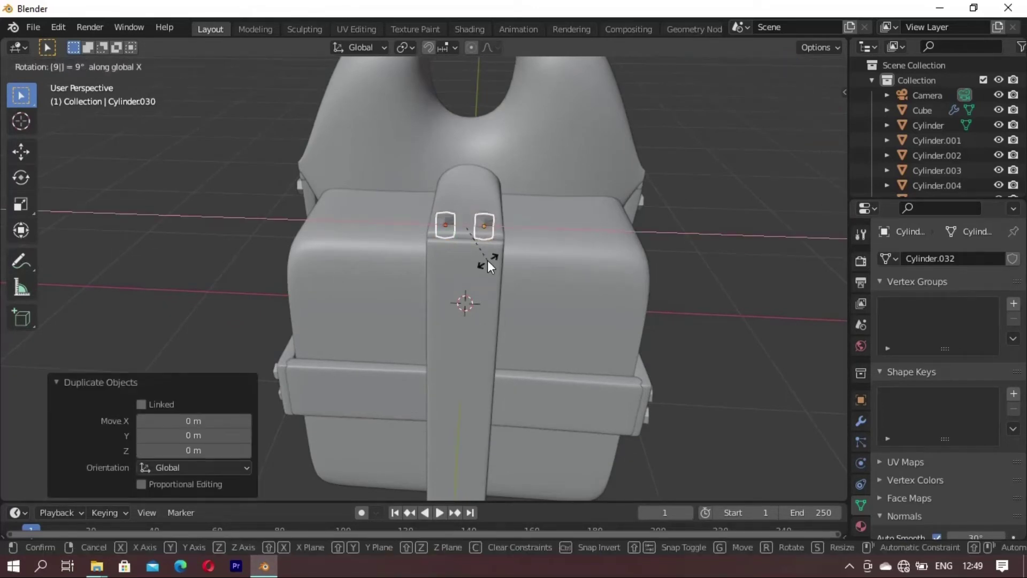
pyautogui.press('0')
pyautogui.press('Return')
# Step: Move the bolt heads along Z and Y to the top of the vertical front strap
pyautogui.press('g')
pyautogui.press('z')
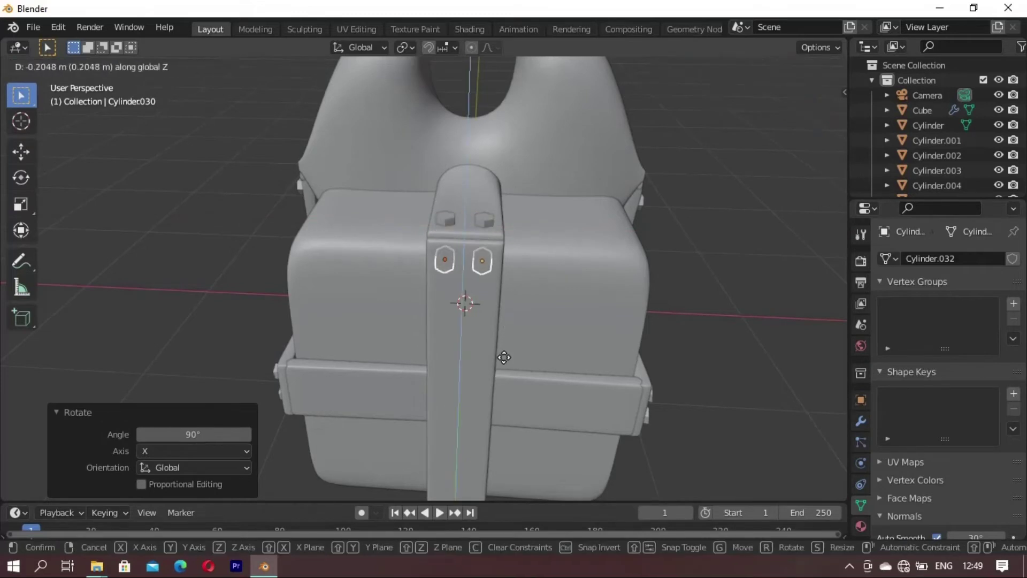
pyautogui.click(504, 367)
pyautogui.press('g')
pyautogui.press('y')
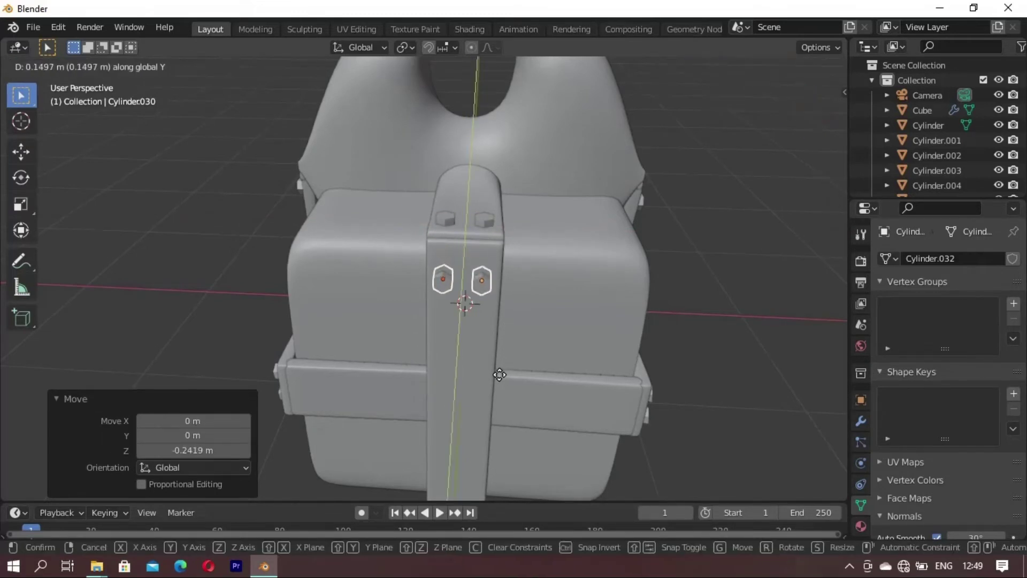
pyautogui.click(499, 375)
pyautogui.press('g')
pyautogui.press('z')
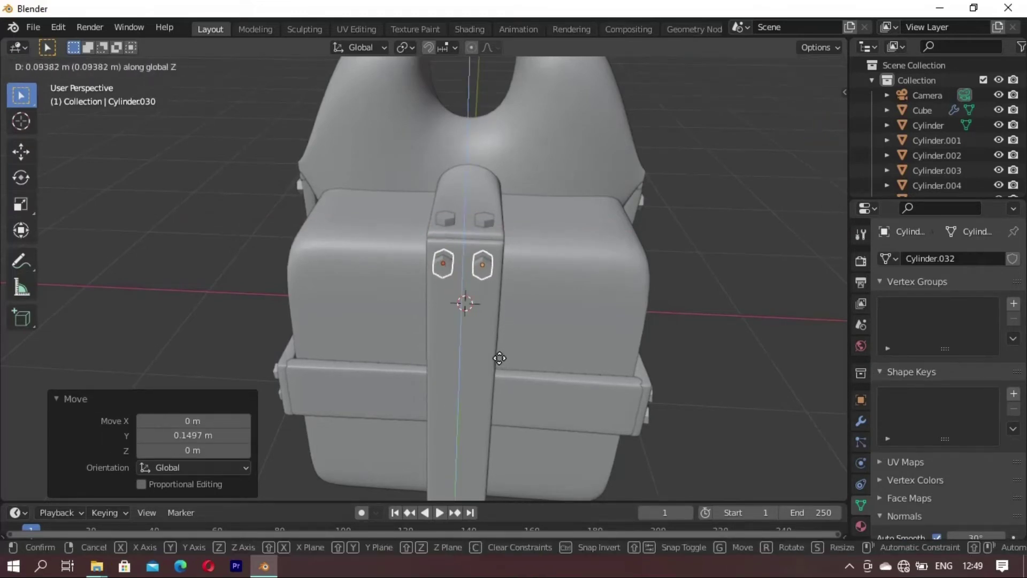
pyautogui.click(500, 357)
# Step: Copy the bolt-head pair down Z to the strap's lower end and fine-tune its height
pyautogui.hotkey('shift', 'd')
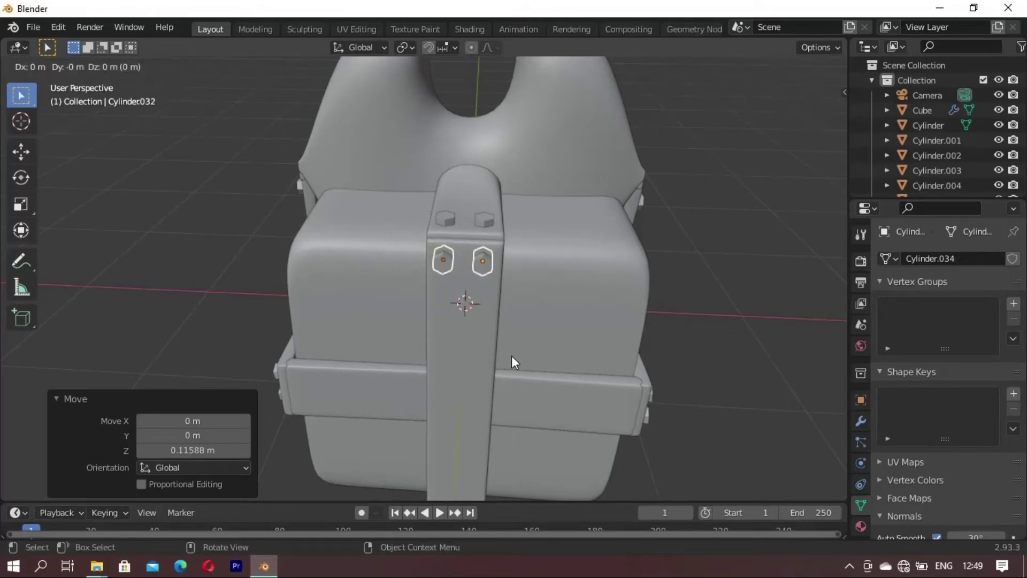
pyautogui.press('z')
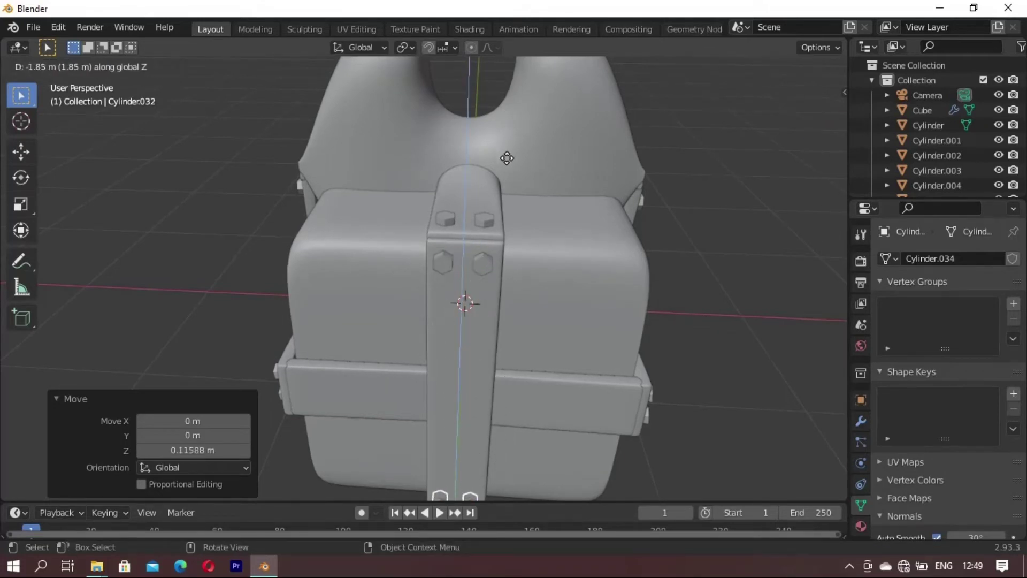
pyautogui.click(507, 159)
pyautogui.moveTo(476, 254)
pyautogui.mouseDown(button='middle')
pyautogui.moveTo(472, 172)
pyautogui.moveTo(515, 297)
pyautogui.mouseUp(button='middle')
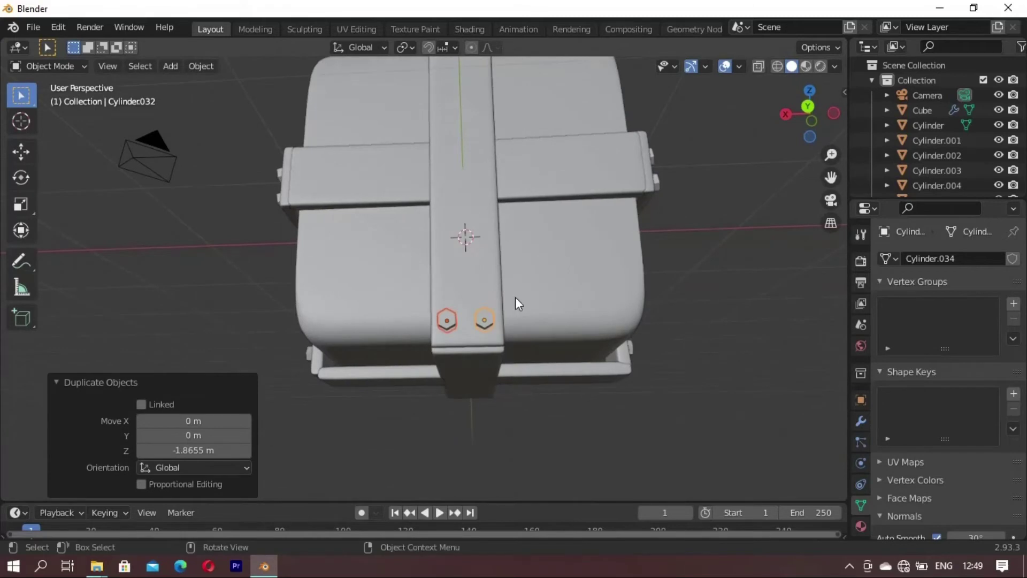
pyautogui.press('g')
pyautogui.press('z')
pyautogui.click(502, 346)
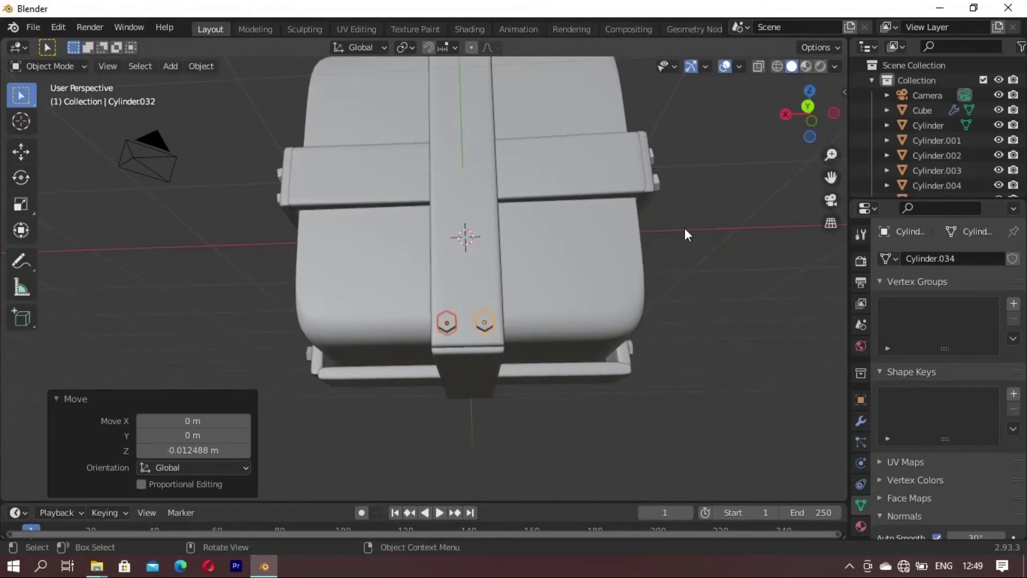
pyautogui.moveTo(544, 216); pyautogui.dragTo(518, 258, button='middle')
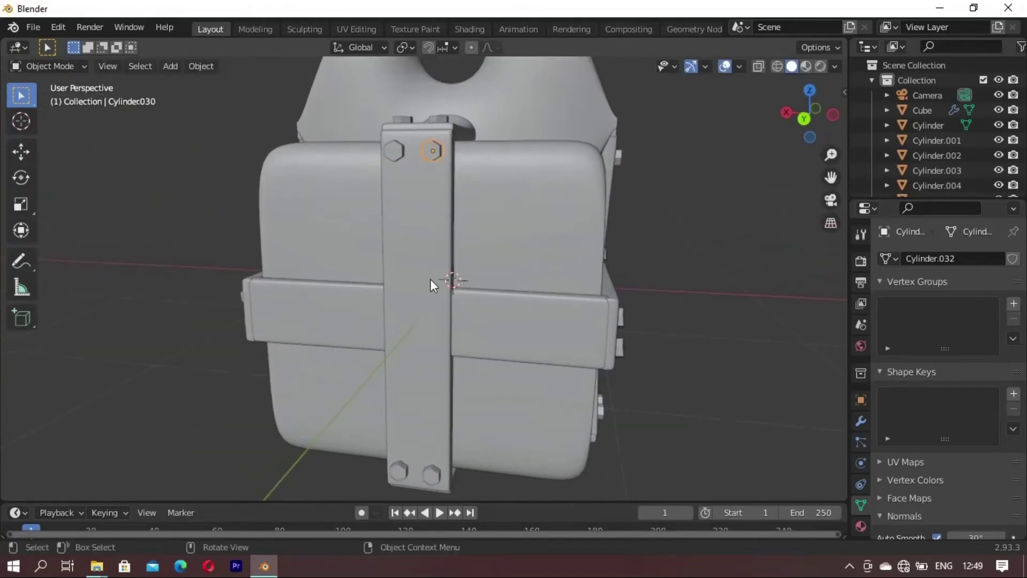
# Step: Place an enlarged copy of a bolt head where the vertical and horizontal straps cross
pyautogui.hotkey('shift', 'd')
pyautogui.press('z')
pyautogui.click(415, 453)
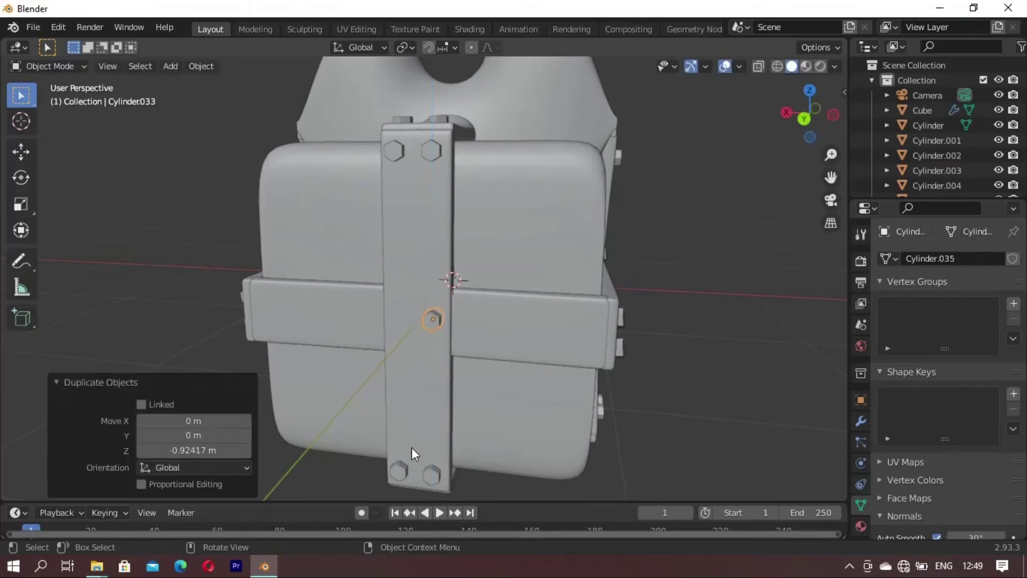
pyautogui.press('g')
pyautogui.press('x')
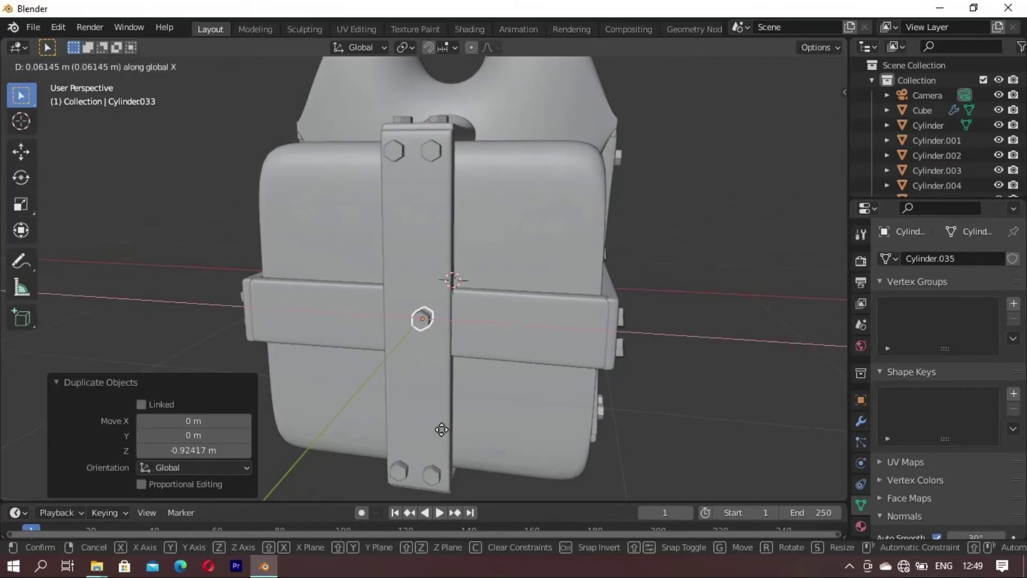
pyautogui.click(441, 429)
pyautogui.press('s')
pyautogui.click(446, 470)
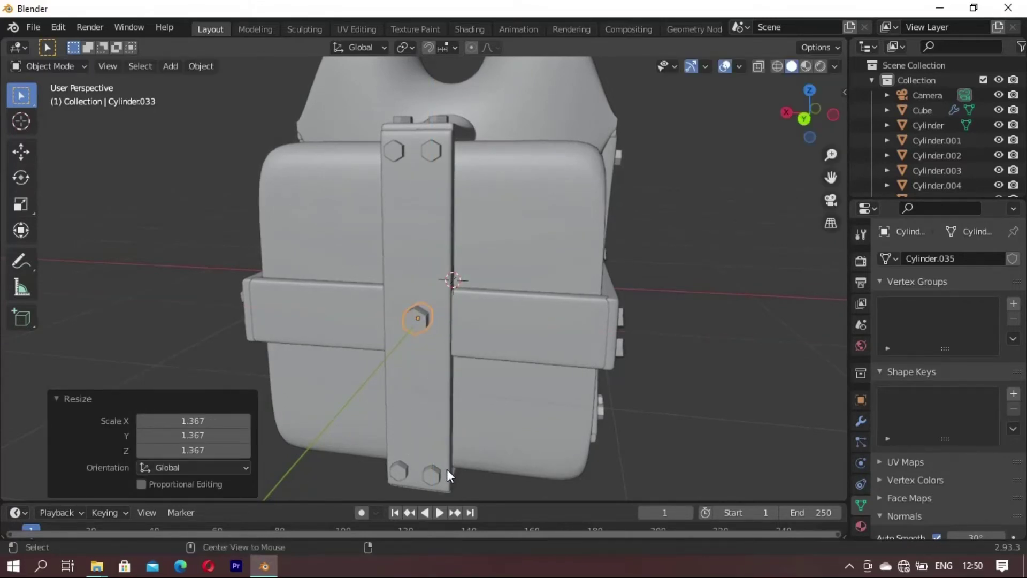
pyautogui.click(447, 470)
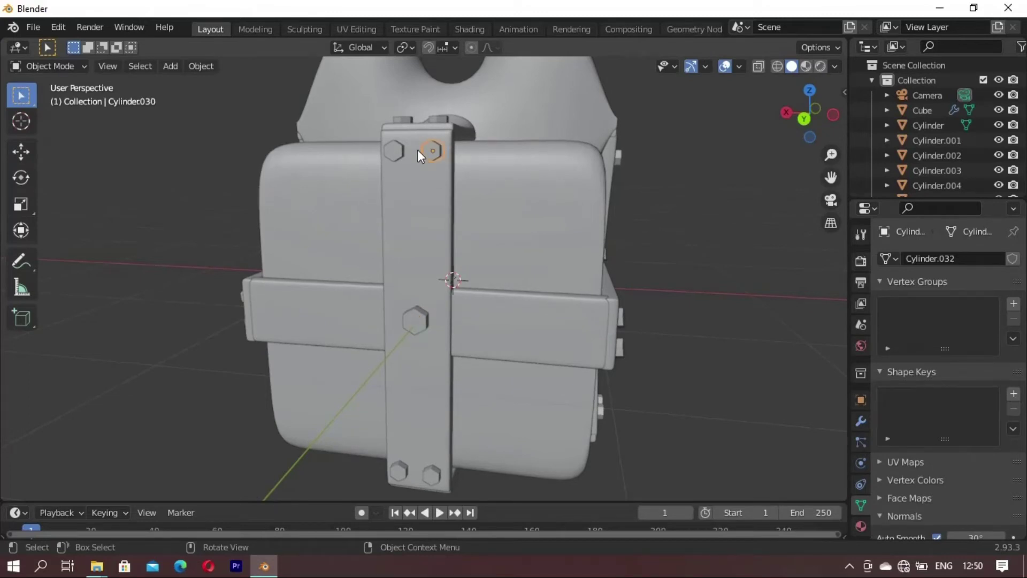
# Step: Copy the top bolt pair, rotate it 90° about Y, and set it on the horizontal strap's right end
pyautogui.hotkey('shift', 'd')
pyautogui.rightClick(398, 174)
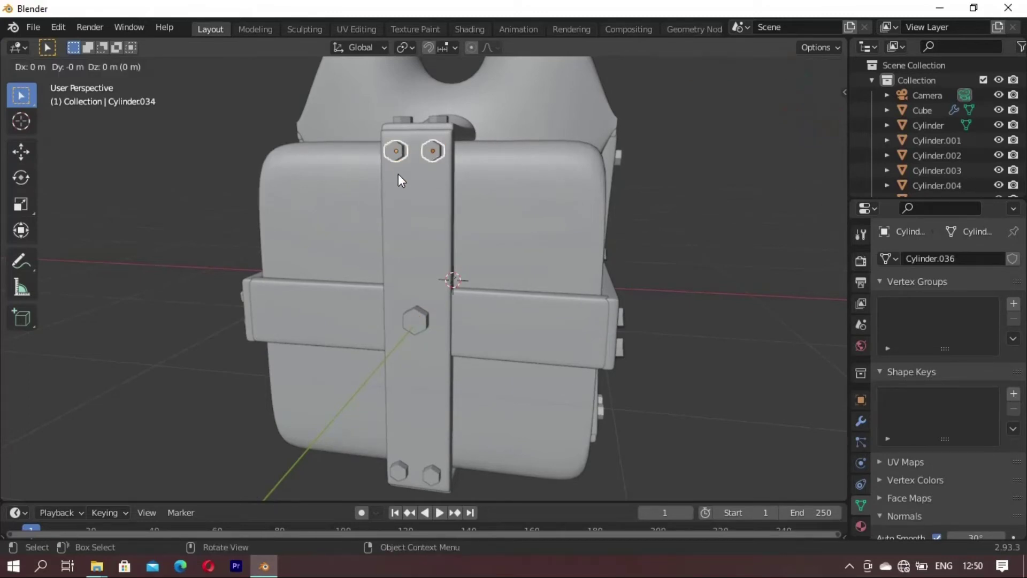
pyautogui.write('ry90')
pyautogui.press('Return')
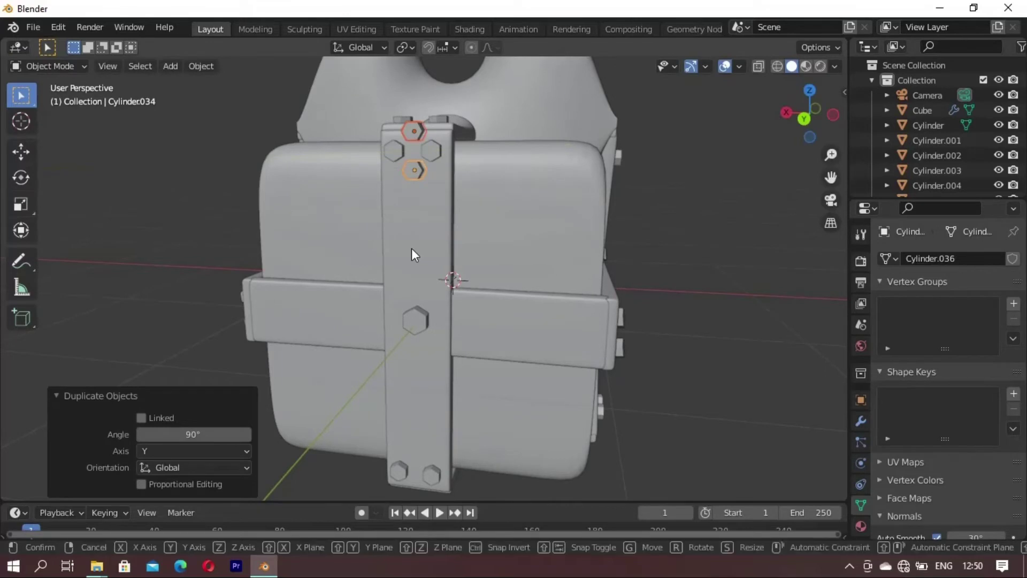
pyautogui.press('g')
pyautogui.press('z')
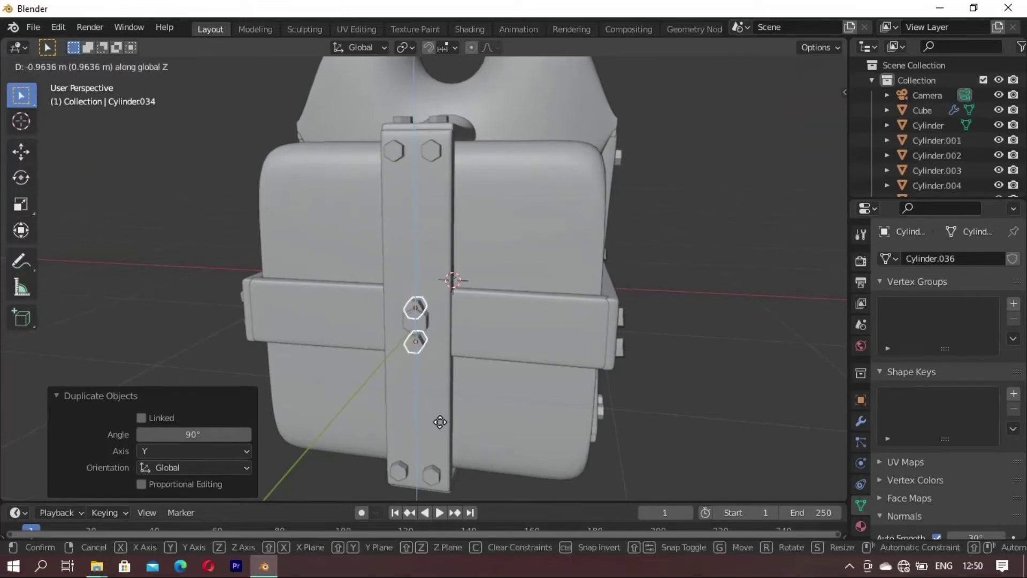
pyautogui.click(439, 422)
pyautogui.press('g')
pyautogui.press('x')
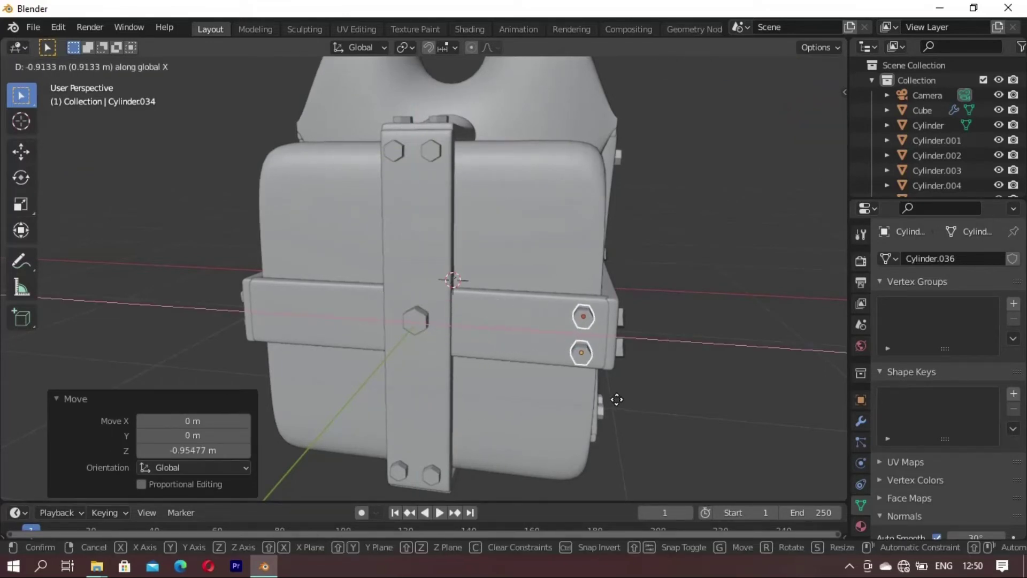
pyautogui.click(624, 398)
# Step: Duplicate that pair to the horizontal strap's left end, then resize one bolt head
pyautogui.hotkey('shift', 'd')
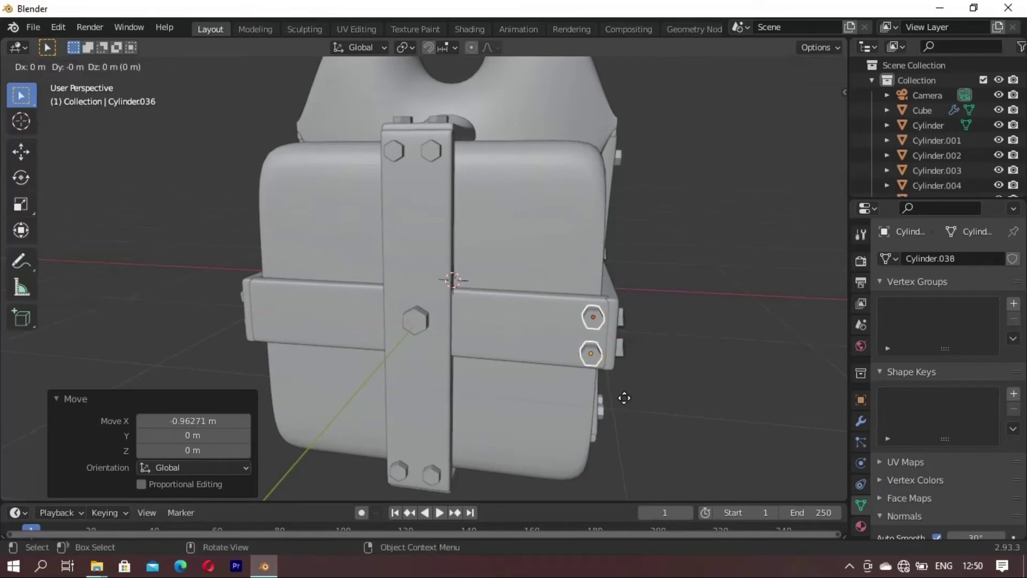
pyautogui.press('x')
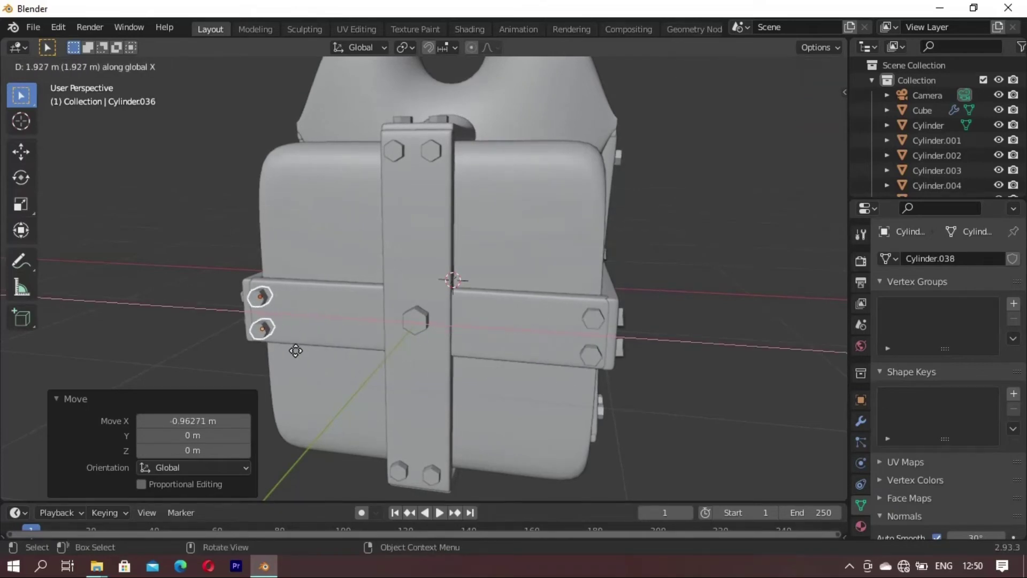
pyautogui.click(295, 350)
pyautogui.scroll(-3, 342, 290)
pyautogui.moveTo(342, 290)
pyautogui.mouseDown(button='middle')
pyautogui.moveTo(507, 306)
pyautogui.moveTo(389, 298)
pyautogui.moveTo(457, 272)
pyautogui.moveTo(384, 316)
pyautogui.moveTo(335, 323)
pyautogui.moveTo(515, 316)
pyautogui.moveTo(351, 284)
pyautogui.mouseUp(button='middle')
pyautogui.scroll(3, 351, 284)
pyautogui.scroll(3, 228, 319)
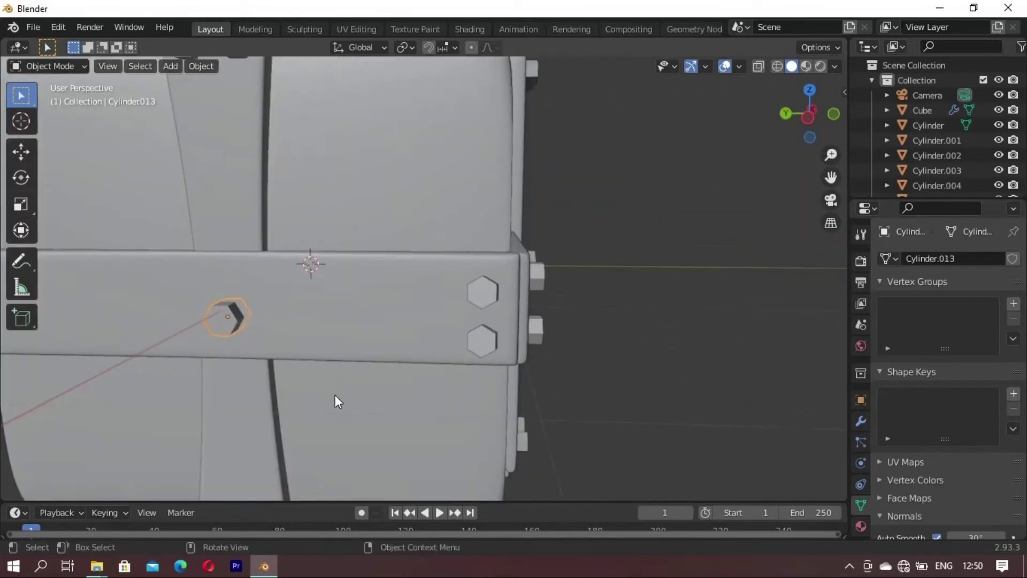
pyautogui.press('s')
pyautogui.click(351, 423)
pyautogui.scroll(-5, 375, 375)
pyautogui.moveTo(394, 351)
pyautogui.mouseDown(button='middle')
pyautogui.moveTo(257, 353)
pyautogui.moveTo(451, 258)
pyautogui.mouseUp(button='middle')
# Step: In the Shading workspace, give the box body a magenta base colour, Metallic 1.0 and Roughness 0.468
pyautogui.click(469, 30)
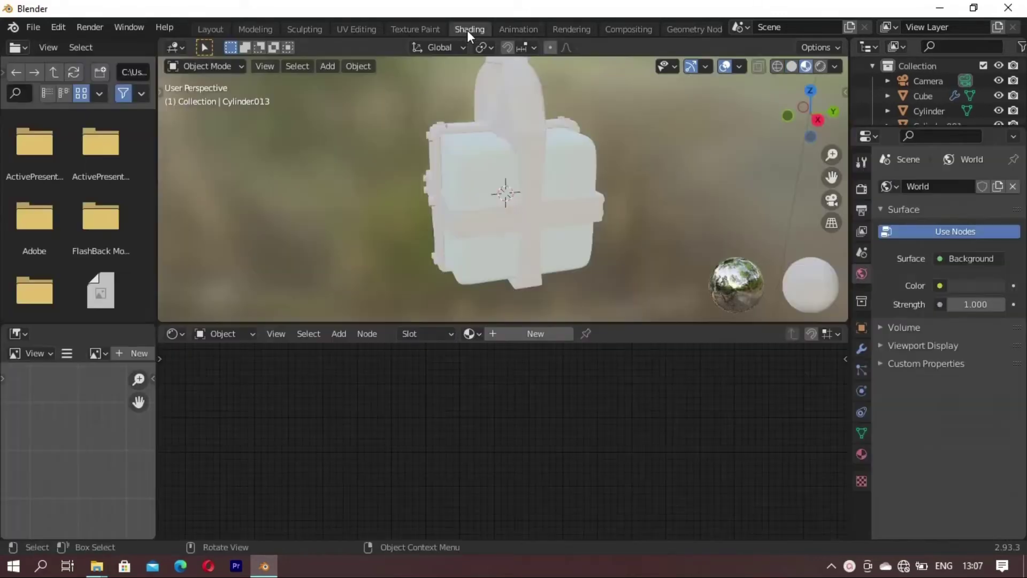
pyautogui.scroll(2, 580, 153)
pyautogui.click(580, 153)
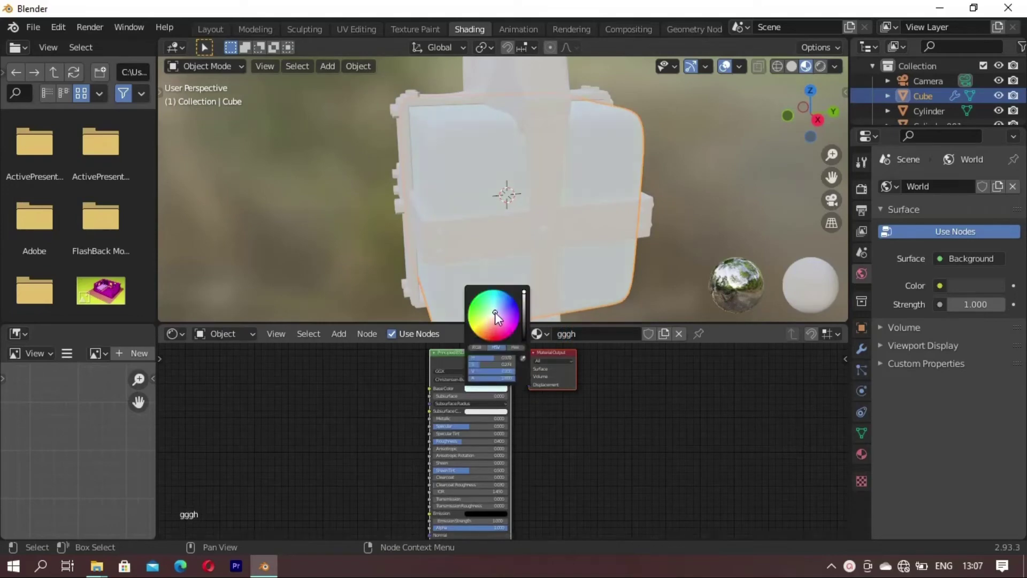
pyautogui.moveTo(495, 312); pyautogui.dragTo(502, 330)
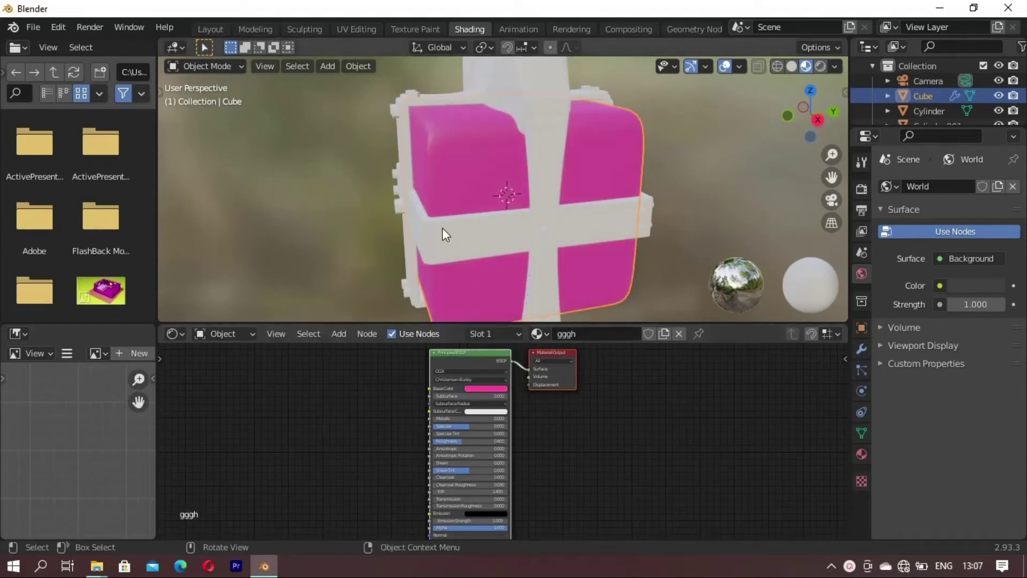
pyautogui.moveTo(442, 228)
pyautogui.mouseDown(button='middle')
pyautogui.moveTo(538, 234)
pyautogui.moveTo(505, 149)
pyautogui.mouseUp(button='middle')
pyautogui.scroll(-3, 538, 234)
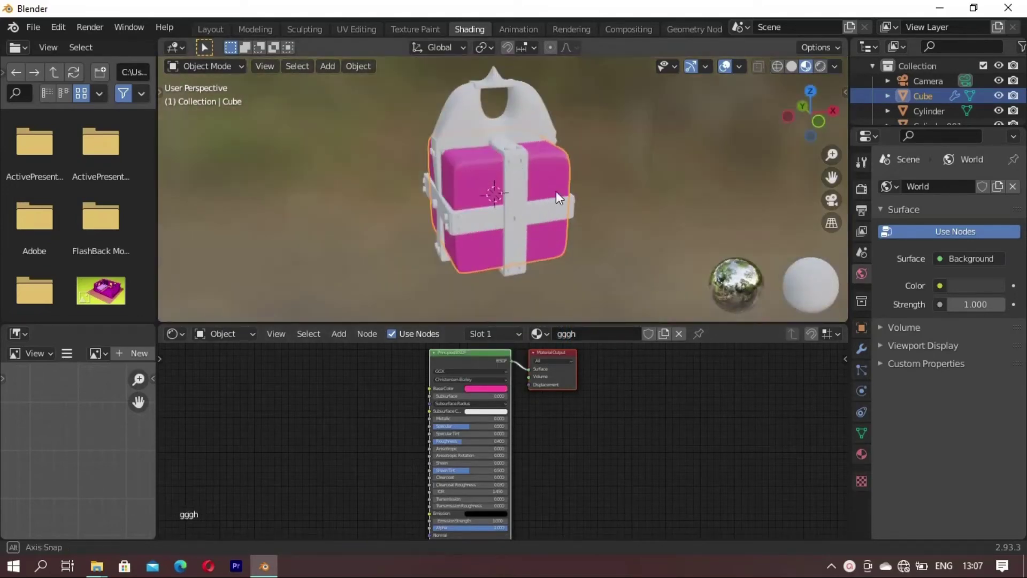
pyautogui.moveTo(556, 194); pyautogui.dragTo(522, 179, button='middle')
pyautogui.scroll(3, 457, 396)
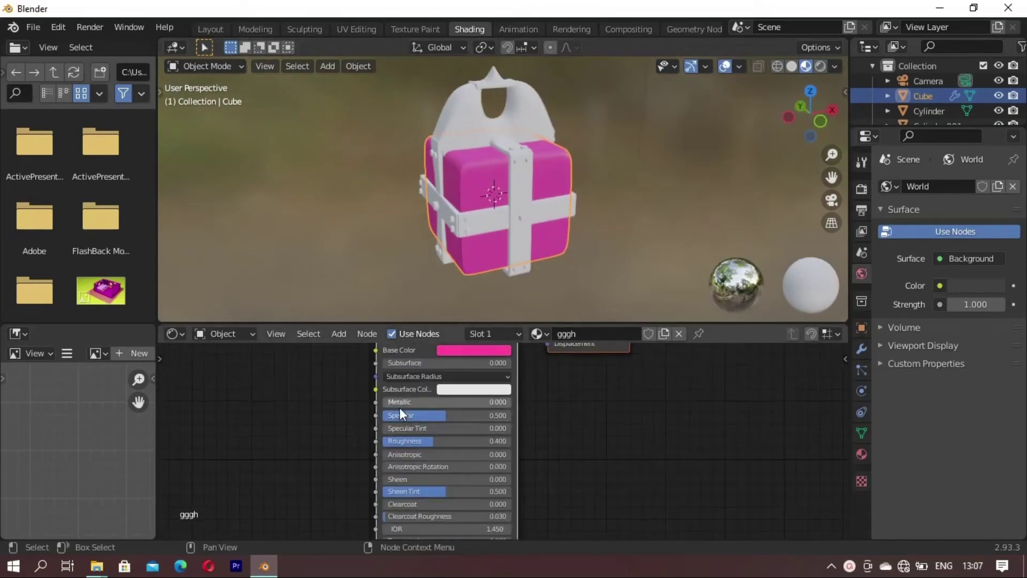
pyautogui.moveTo(393, 402); pyautogui.dragTo(521, 369)
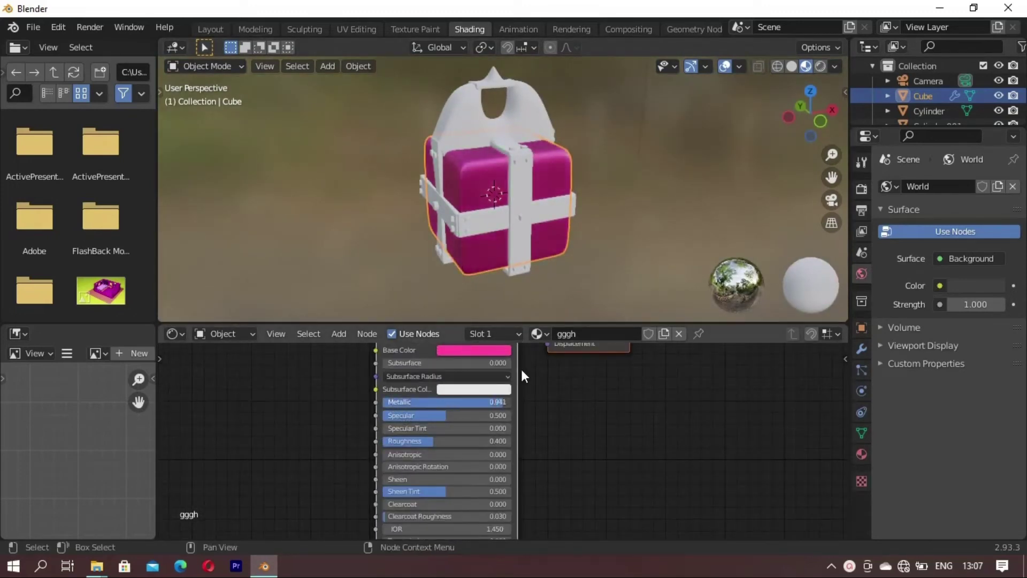
pyautogui.moveTo(432, 442)
pyautogui.mouseDown()
pyautogui.moveTo(409, 444)
pyautogui.moveTo(442, 431)
pyautogui.mouseUp()
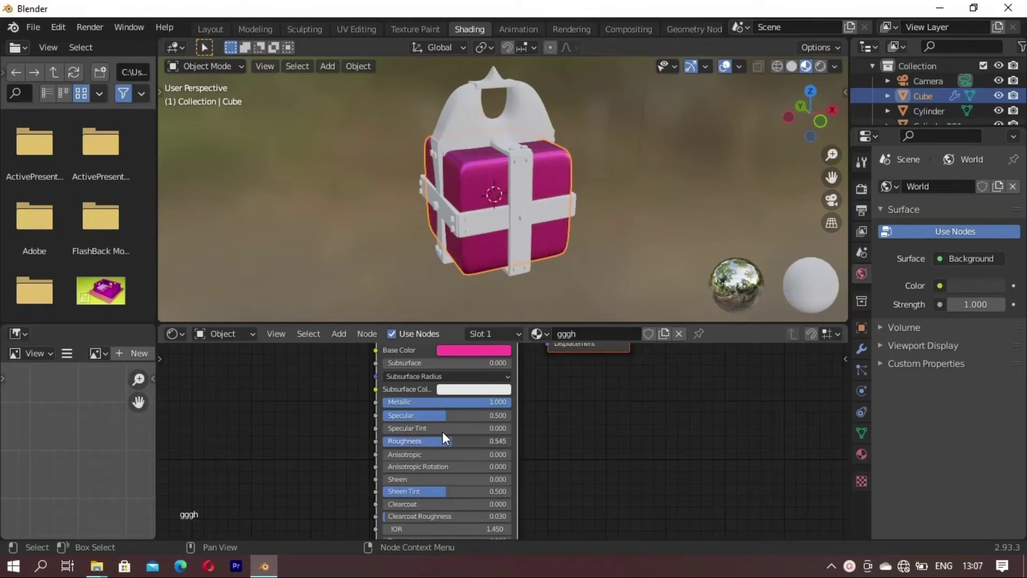
pyautogui.moveTo(486, 162)
pyautogui.mouseDown(button='middle')
pyautogui.moveTo(381, 188)
pyautogui.moveTo(388, 215)
pyautogui.moveTo(460, 264)
pyautogui.mouseUp(button='middle')
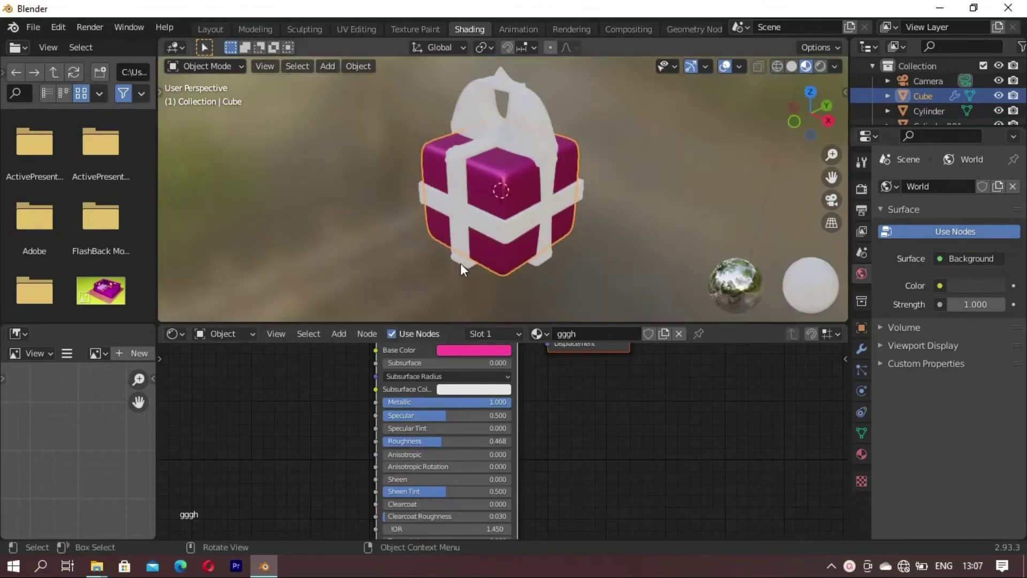
pyautogui.moveTo(477, 194); pyautogui.dragTo(520, 154, button='middle')
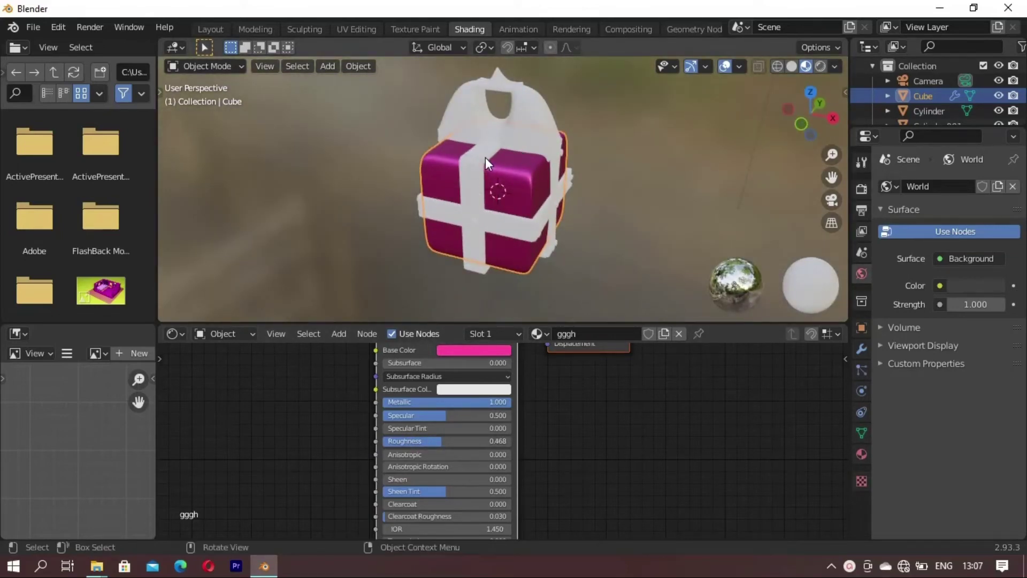
# Step: Assign the existing gggh material to the bag's top part
pyautogui.click(511, 124)
pyautogui.click(470, 333)
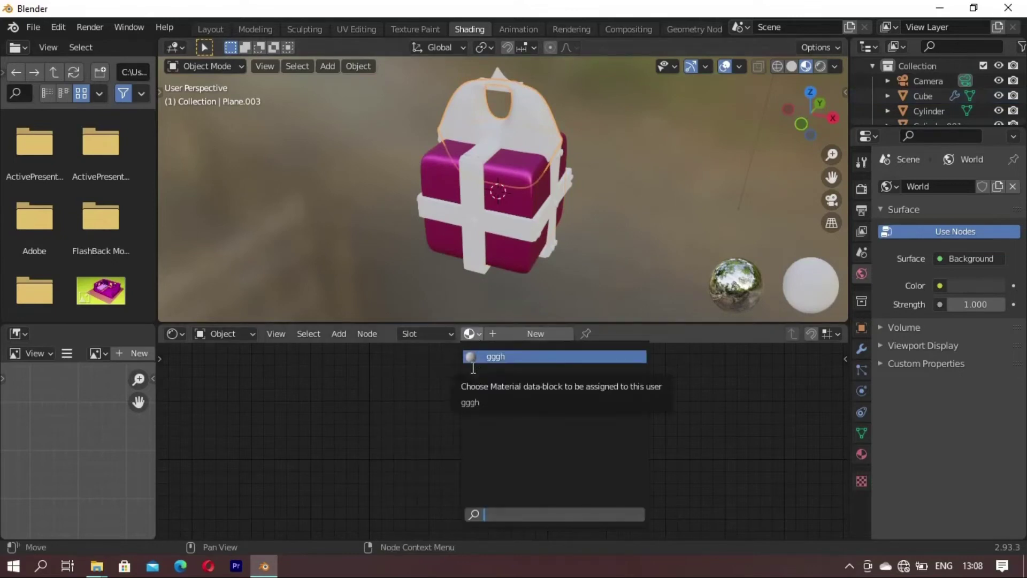
pyautogui.click(473, 357)
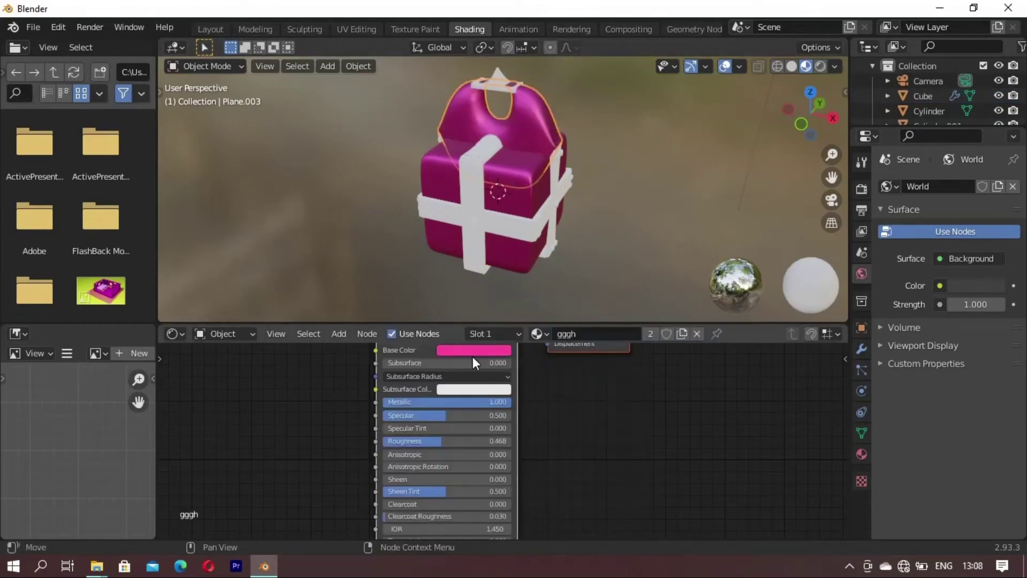
pyautogui.moveTo(605, 154)
pyautogui.mouseDown(button='middle')
pyautogui.moveTo(351, 178)
pyautogui.moveTo(458, 187)
pyautogui.mouseUp(button='middle')
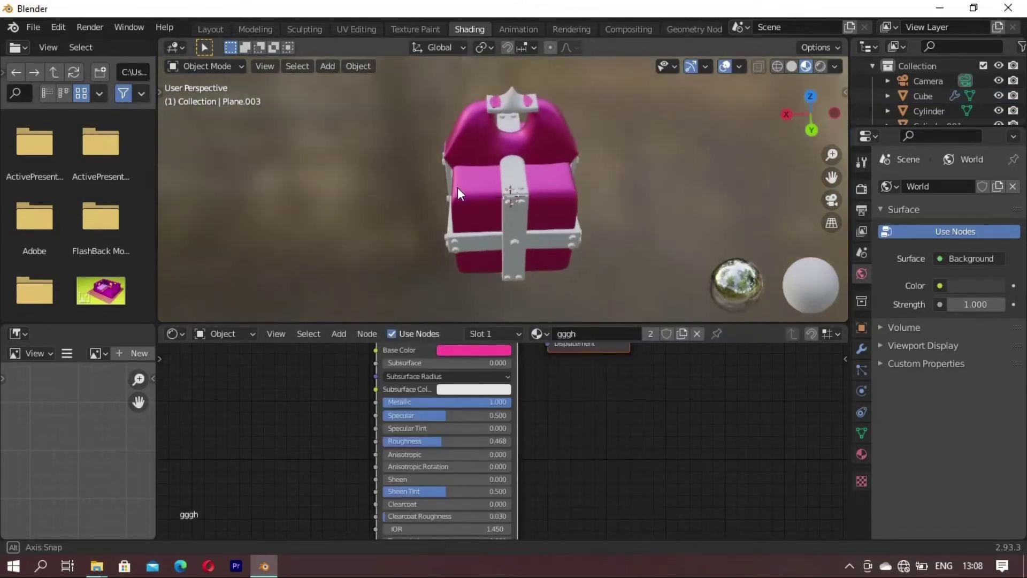
# Step: Select the top strap and create a new material named ffffg for it
pyautogui.click(512, 168)
pyautogui.click(508, 333)
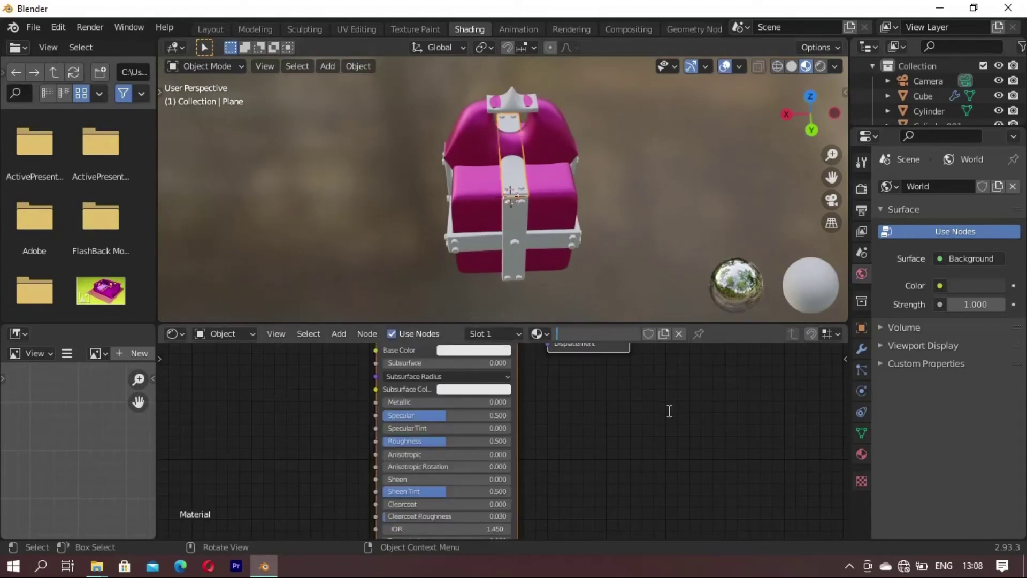
pyautogui.write('ffg')
pyautogui.press('Return')
pyautogui.moveTo(483, 394); pyautogui.dragTo(518, 447, button='middle')
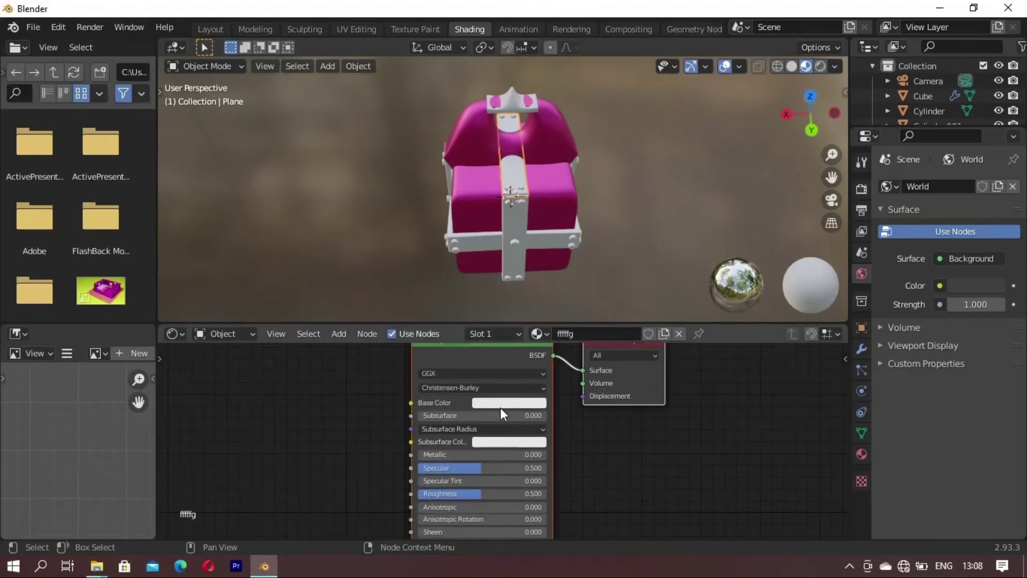
# Step: Set ffffg's subsurface colour to magenta, base colour to light pink, and Subsurface to 1.000
pyautogui.click(492, 445)
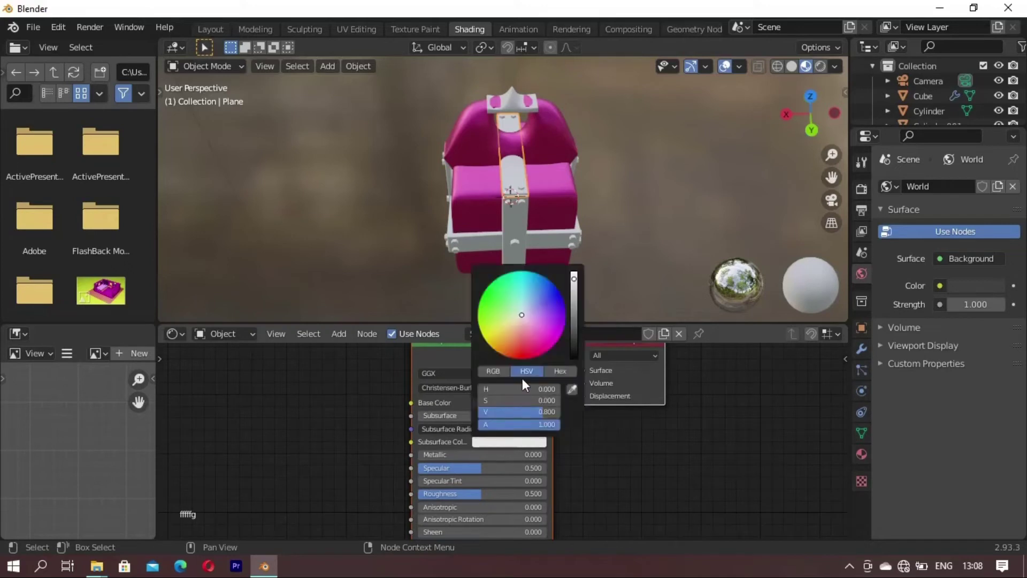
pyautogui.click(528, 332)
pyautogui.moveTo(528, 332); pyautogui.dragTo(554, 341)
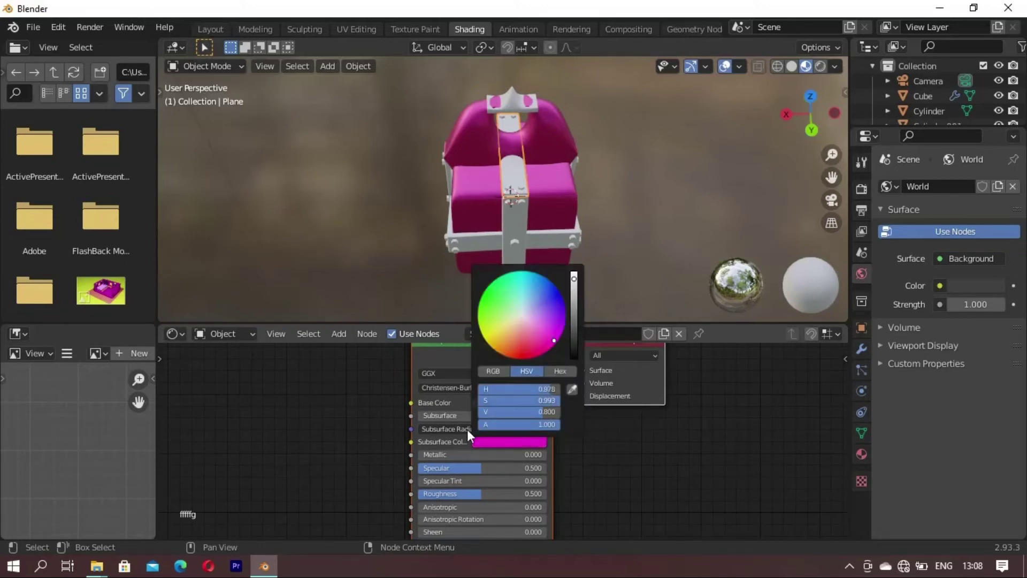
pyautogui.click(520, 402)
pyautogui.click(520, 288)
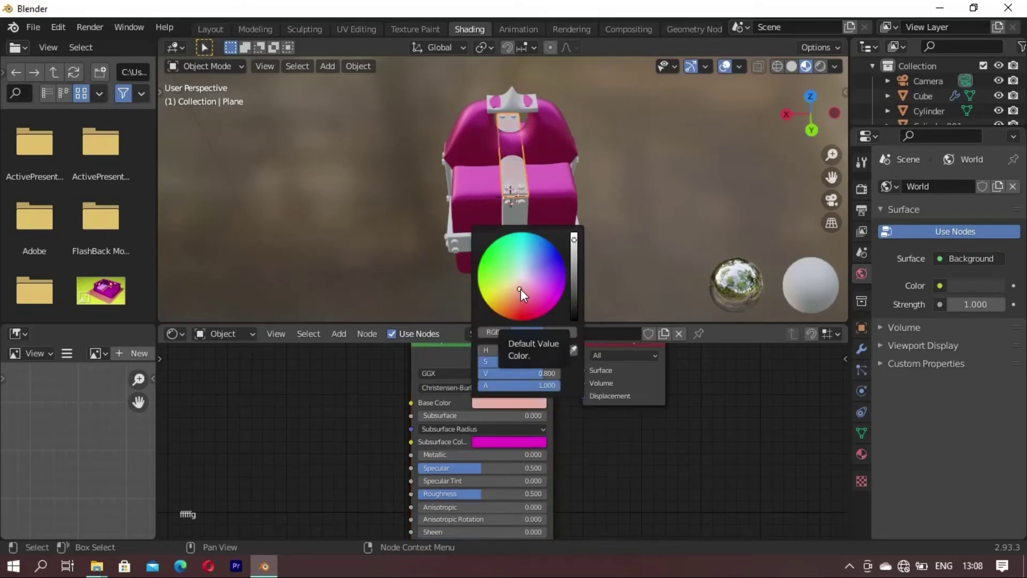
pyautogui.moveTo(535, 415); pyautogui.dragTo(551, 416)
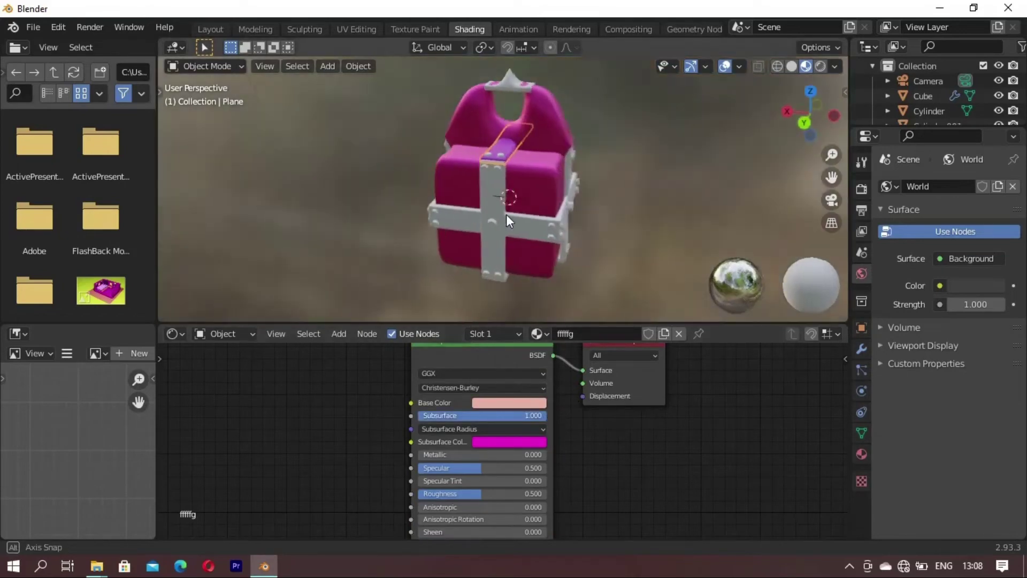
# Step: Change the ffffg material's subsurface colour to purple
pyautogui.moveTo(506, 214)
pyautogui.mouseDown(button='middle')
pyautogui.moveTo(548, 221)
pyautogui.moveTo(486, 197)
pyautogui.mouseUp(button='middle')
pyautogui.scroll(3, 548, 221)
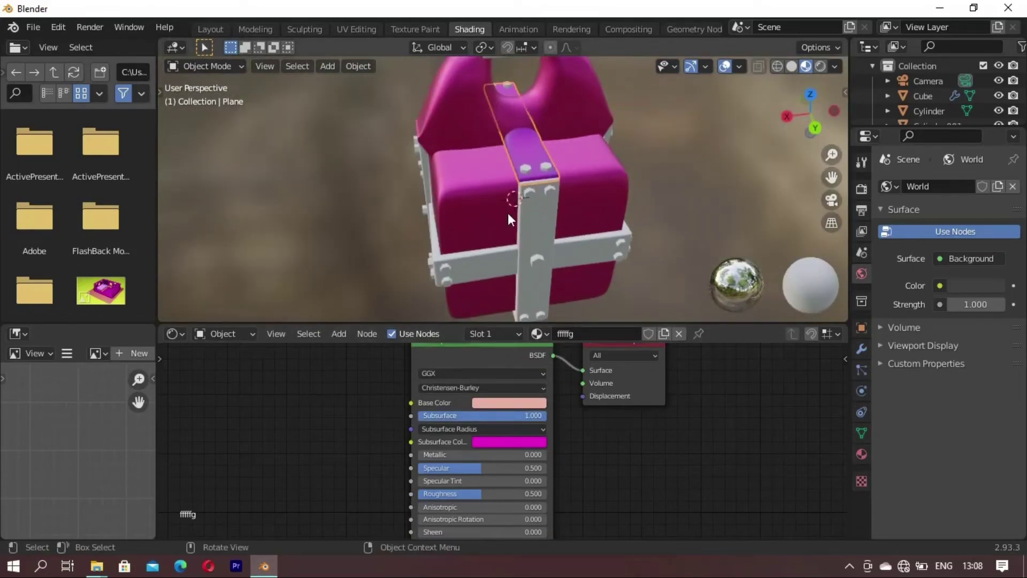
pyautogui.click(508, 440)
pyautogui.click(542, 317)
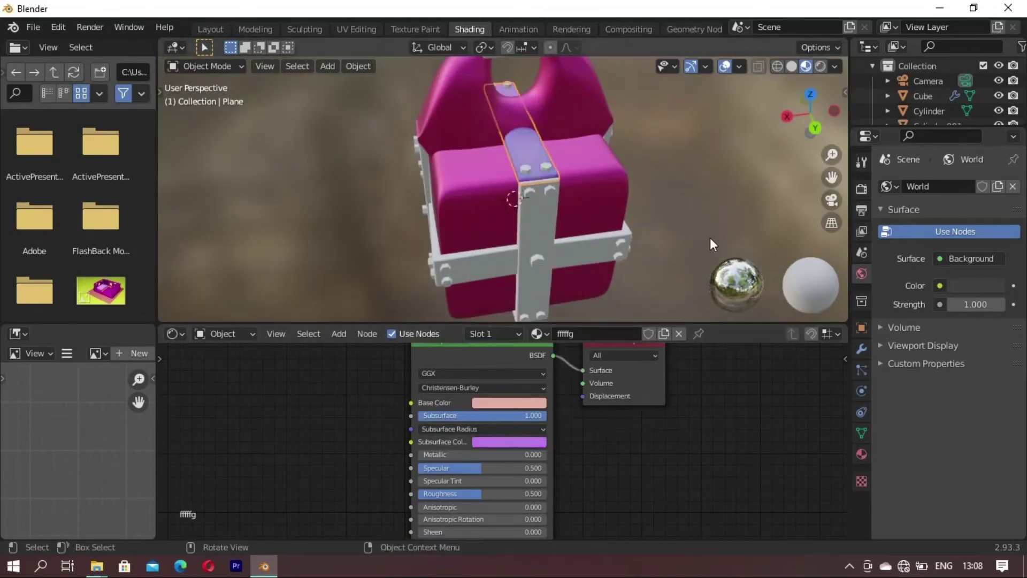
# Step: Apply ffffg to the front vertical and horizontal straps
pyautogui.moveTo(591, 234)
pyautogui.mouseDown(button='middle')
pyautogui.moveTo(385, 233)
pyautogui.moveTo(548, 182)
pyautogui.mouseUp(button='middle')
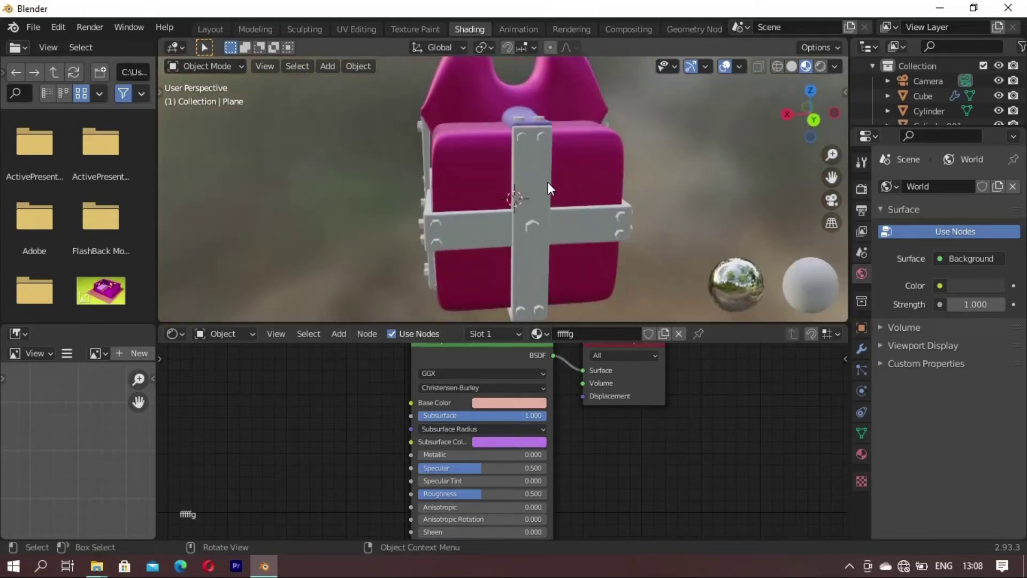
pyautogui.click(541, 171)
pyautogui.click(539, 333)
pyautogui.click(477, 359)
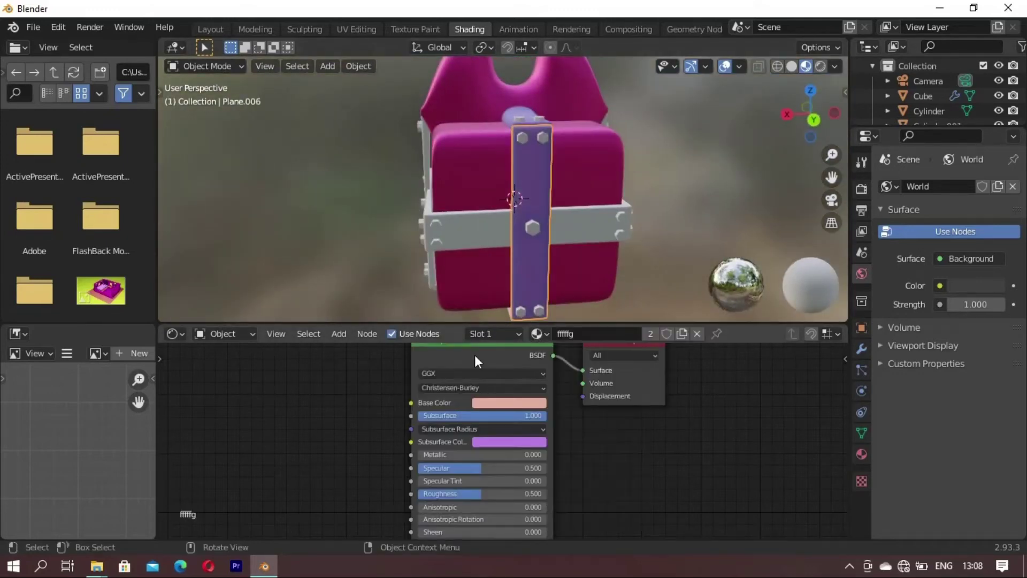
pyautogui.click(593, 223)
pyautogui.click(473, 336)
pyautogui.click(484, 355)
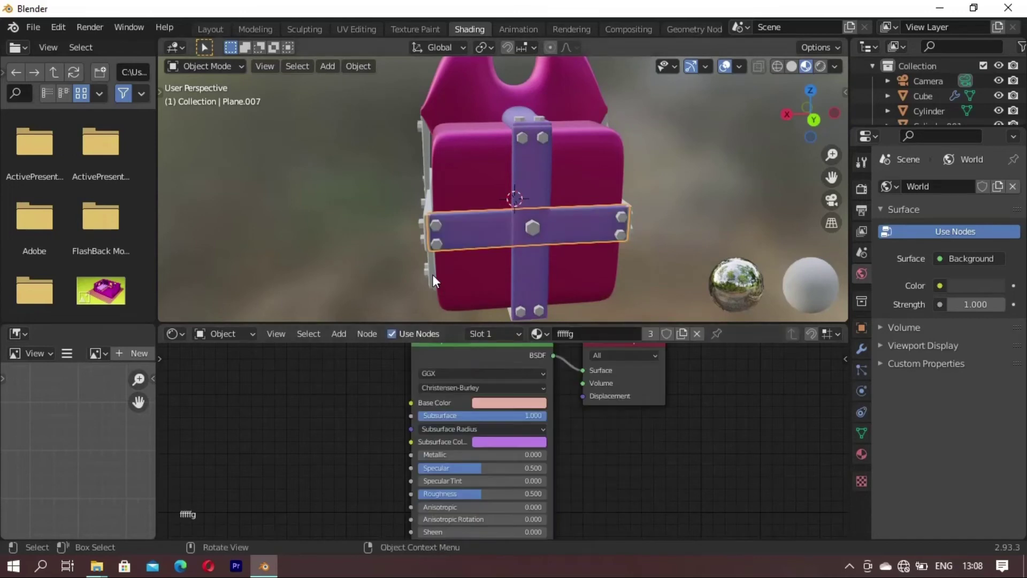
# Step: Apply ffffg to the side horizontal and vertical straps
pyautogui.moveTo(432, 274); pyautogui.dragTo(512, 241, button='middle')
pyautogui.click(511, 240)
pyautogui.click(538, 334)
pyautogui.click(484, 354)
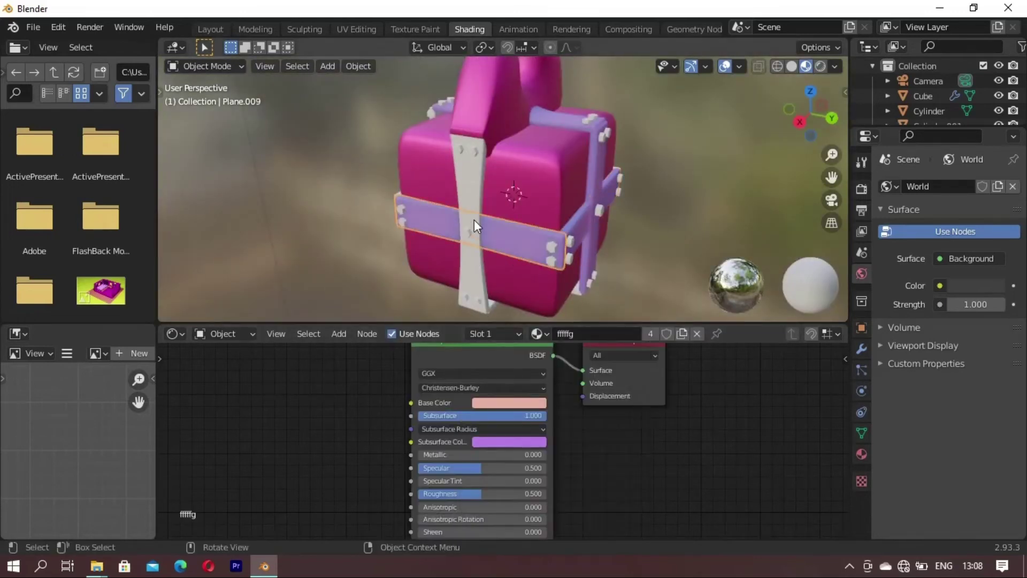
pyautogui.click(460, 308)
pyautogui.click(538, 334)
pyautogui.click(475, 356)
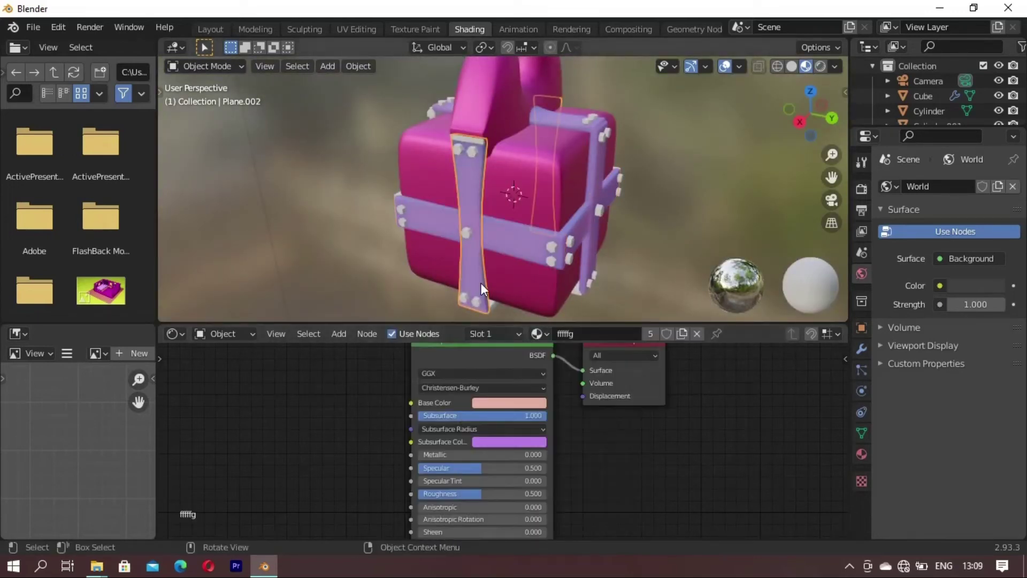
# Step: Apply ffffg to the far side's vertical and horizontal straps and the back strap
pyautogui.moveTo(481, 283); pyautogui.dragTo(618, 252, button='middle')
pyautogui.click(454, 169)
pyautogui.click(470, 334)
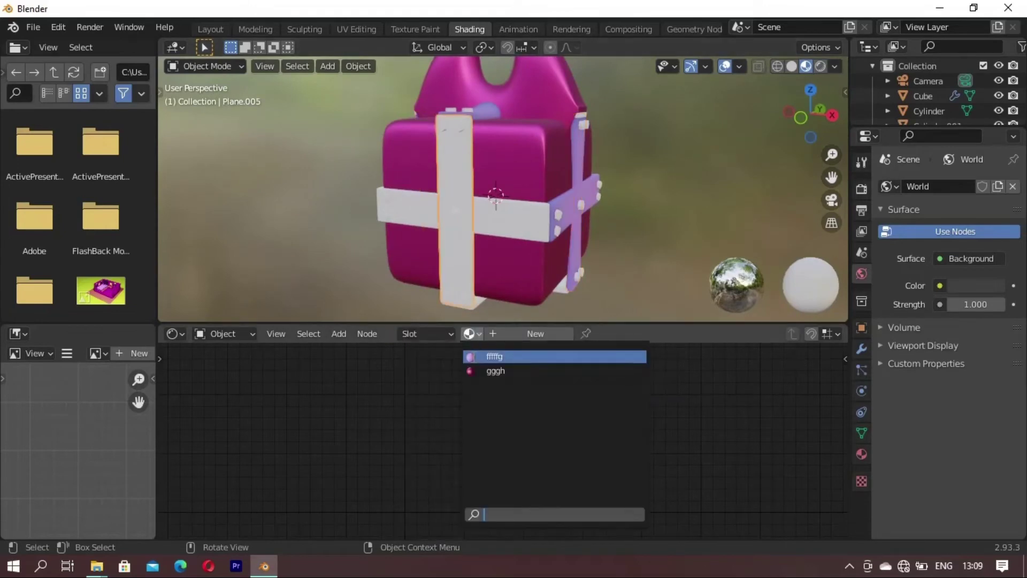
pyautogui.click(484, 355)
pyautogui.click(515, 233)
pyautogui.click(469, 333)
pyautogui.click(484, 355)
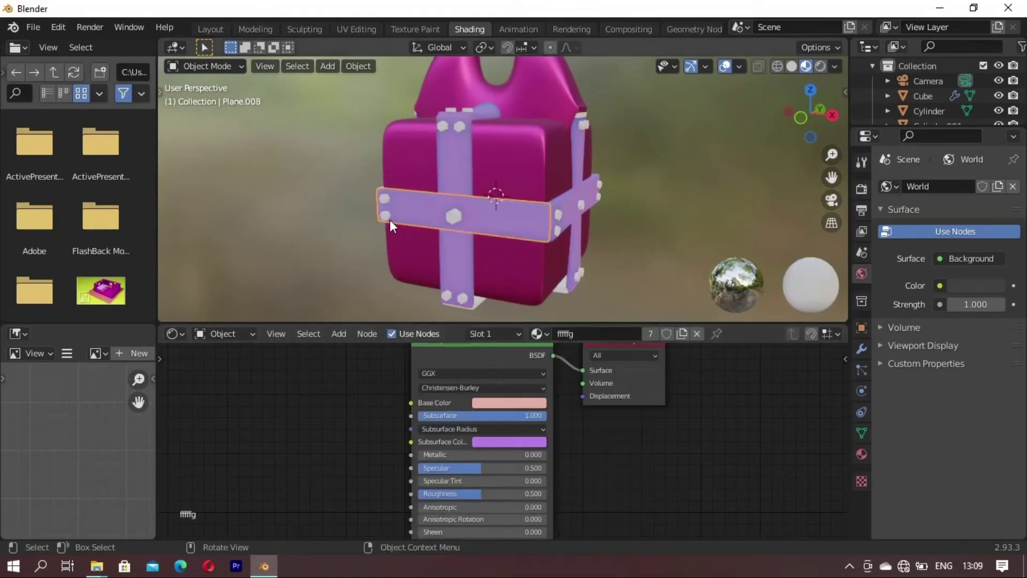
pyautogui.moveTo(390, 219); pyautogui.dragTo(508, 226, button='middle')
pyautogui.click(508, 226)
pyautogui.click(469, 334)
pyautogui.click(484, 355)
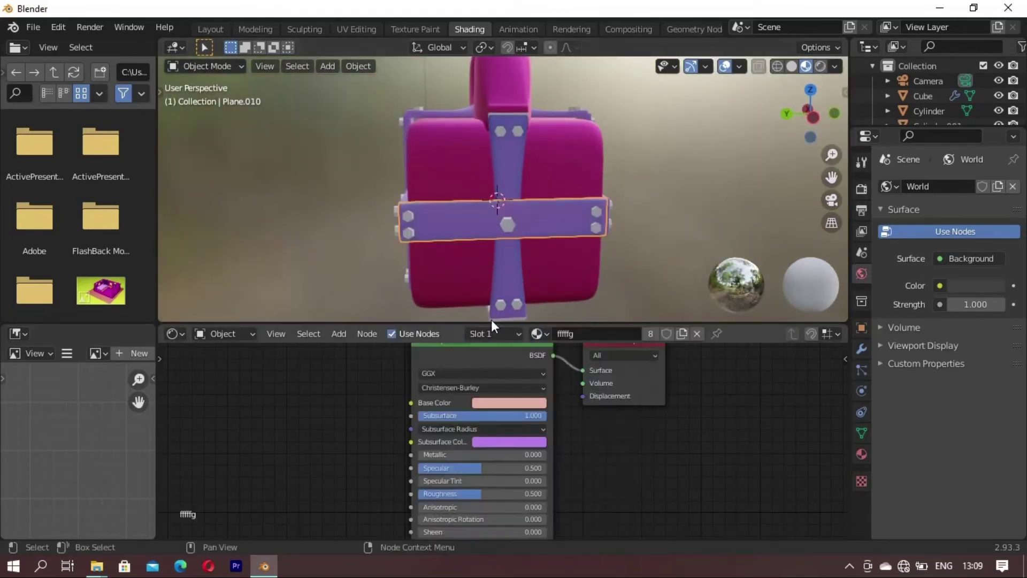
# Step: Apply ffffg to the two grey straps on the box's underside
pyautogui.moveTo(491, 320)
pyautogui.mouseDown(button='middle')
pyautogui.moveTo(573, 243)
pyautogui.moveTo(505, 175)
pyautogui.mouseUp(button='middle')
pyautogui.click(524, 209)
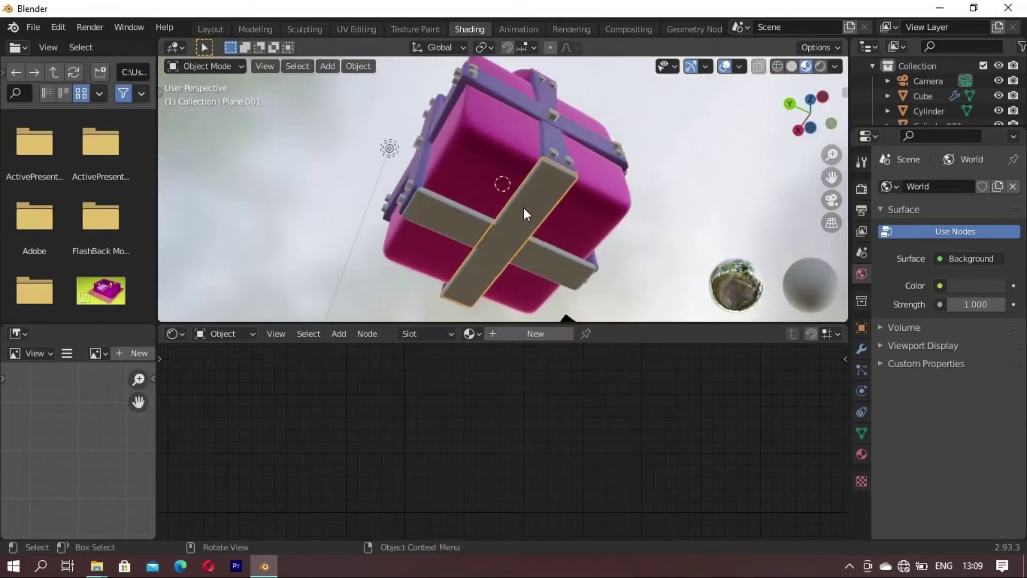
pyautogui.click(471, 333)
pyautogui.click(484, 356)
pyautogui.click(461, 236)
pyautogui.click(469, 333)
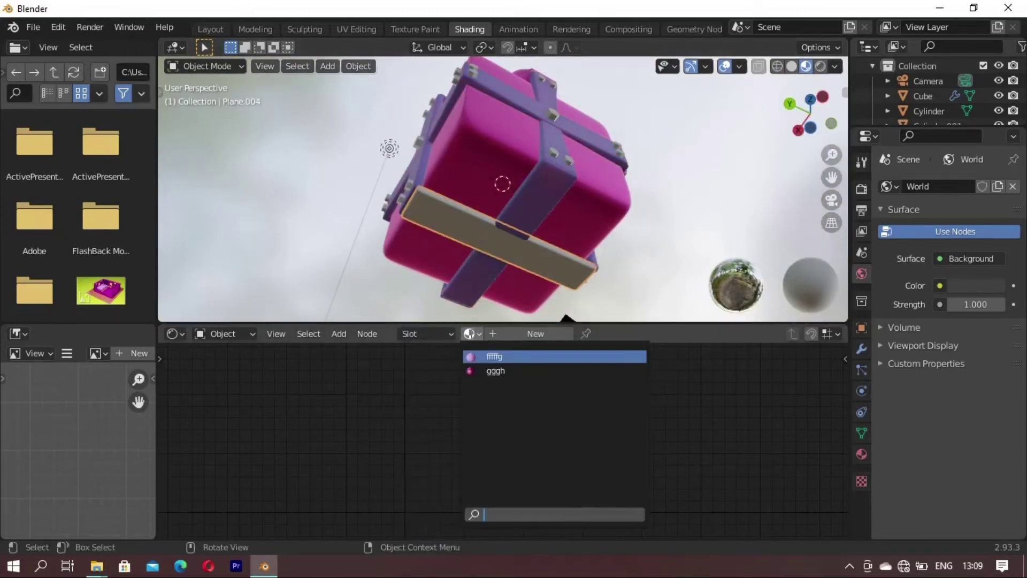
pyautogui.click(480, 355)
pyautogui.moveTo(481, 299)
pyautogui.mouseDown(button='middle')
pyautogui.moveTo(591, 220)
pyautogui.moveTo(403, 166)
pyautogui.moveTo(521, 191)
pyautogui.moveTo(509, 162)
pyautogui.moveTo(712, 181)
pyautogui.moveTo(388, 223)
pyautogui.moveTo(431, 215)
pyautogui.moveTo(455, 225)
pyautogui.mouseUp(button='middle')
pyautogui.scroll(-3, 591, 221)
pyautogui.scroll(3, 521, 191)
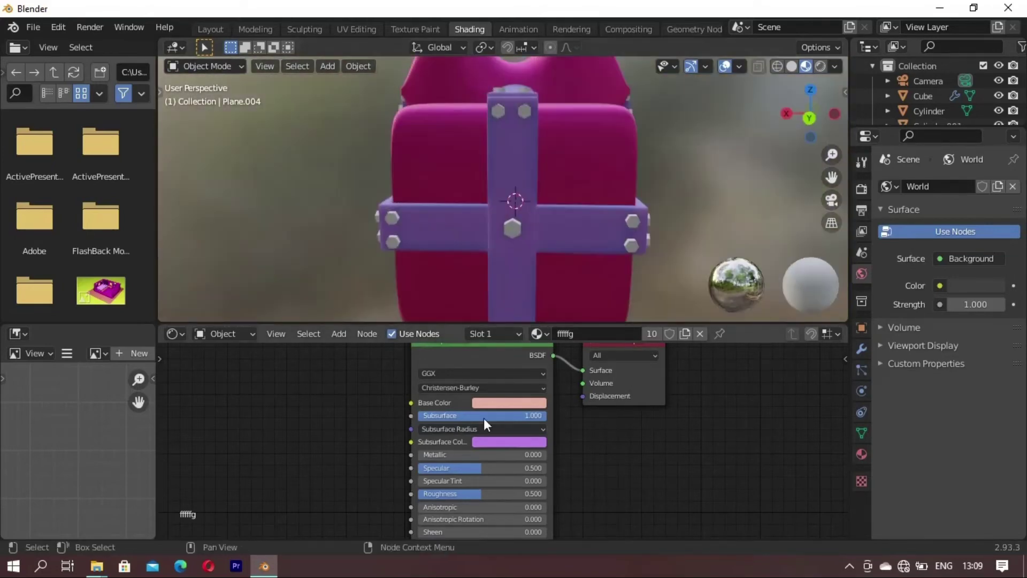
# Step: Set the strap material to Metallic 0.327, Specular 0.177 and Roughness 0.282
pyautogui.click(513, 195)
pyautogui.moveTo(426, 457); pyautogui.dragTo(480, 445)
pyautogui.moveTo(727, 156)
pyautogui.mouseDown(button='middle')
pyautogui.moveTo(417, 243)
pyautogui.moveTo(435, 212)
pyautogui.moveTo(650, 172)
pyautogui.mouseUp(button='middle')
pyautogui.moveTo(480, 194); pyautogui.dragTo(571, 149, button='middle')
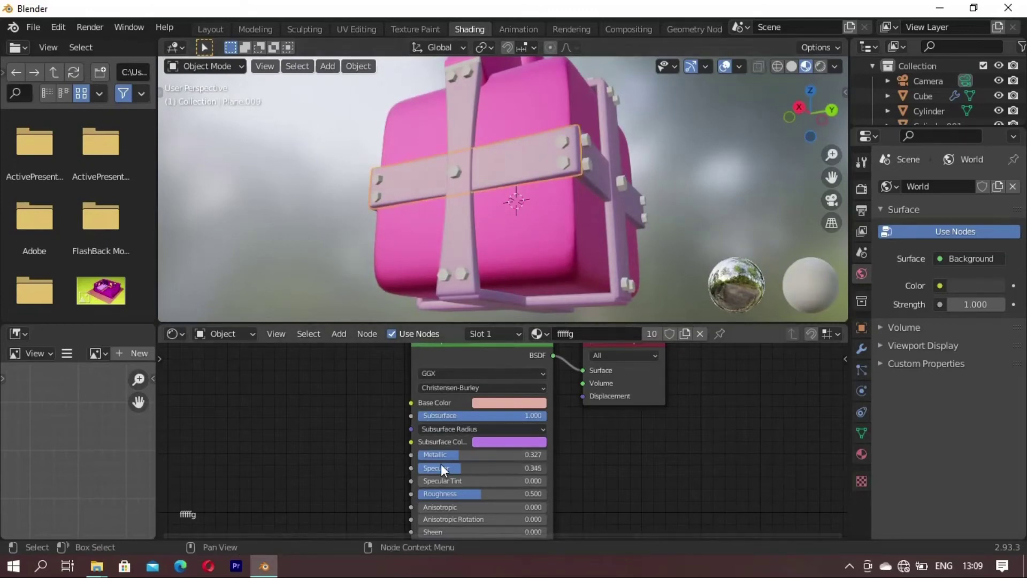
pyautogui.moveTo(426, 468); pyautogui.dragTo(420, 468)
pyautogui.moveTo(480, 494); pyautogui.dragTo(444, 493)
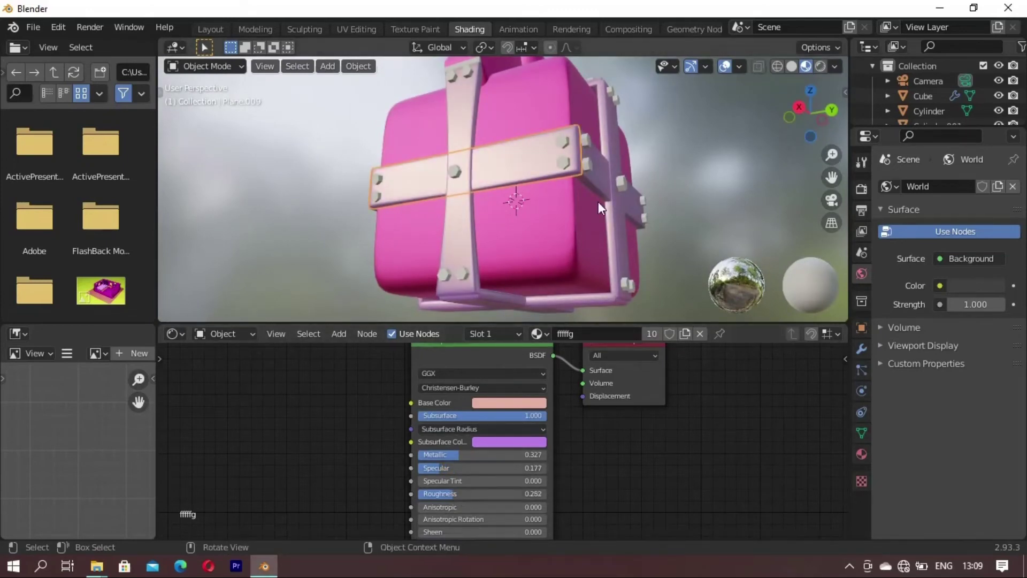
pyautogui.moveTo(598, 201)
pyautogui.mouseDown(button='middle')
pyautogui.moveTo(512, 239)
pyautogui.moveTo(543, 147)
pyautogui.moveTo(728, 104)
pyautogui.mouseUp(button='middle')
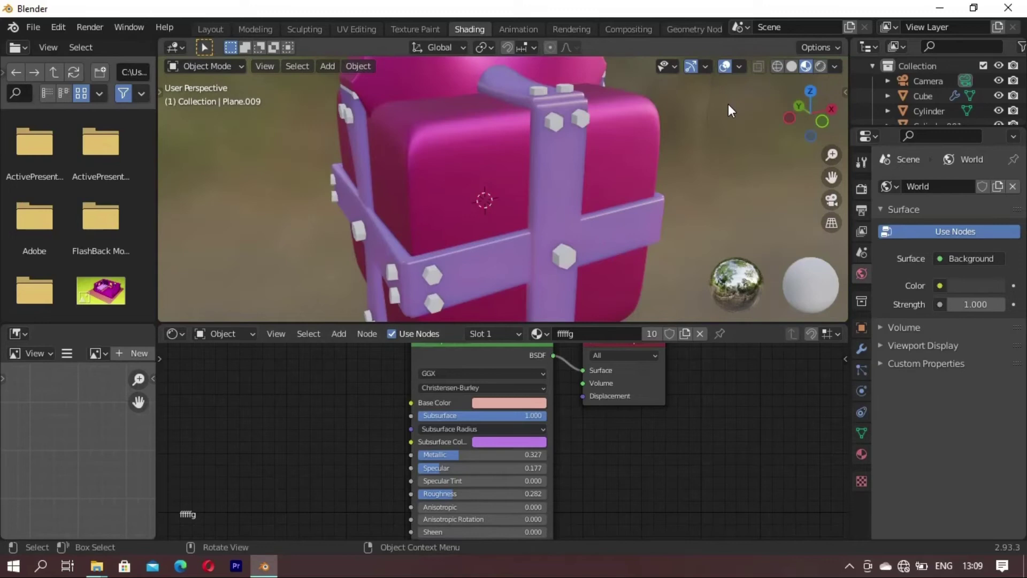
pyautogui.click(555, 122)
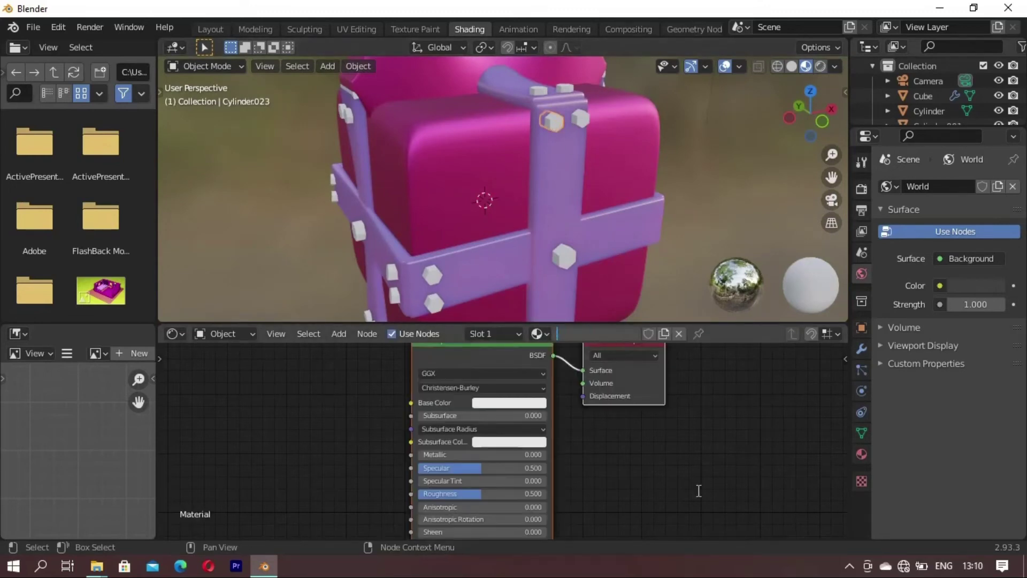
pyautogui.write('ddf')
# Step: Name the bolt material ddf and load pexels-scott-webb-2117937.jpg from Metals as its image texture
pyautogui.press('Return')
pyautogui.moveTo(522, 391); pyautogui.dragTo(647, 478, button='middle')
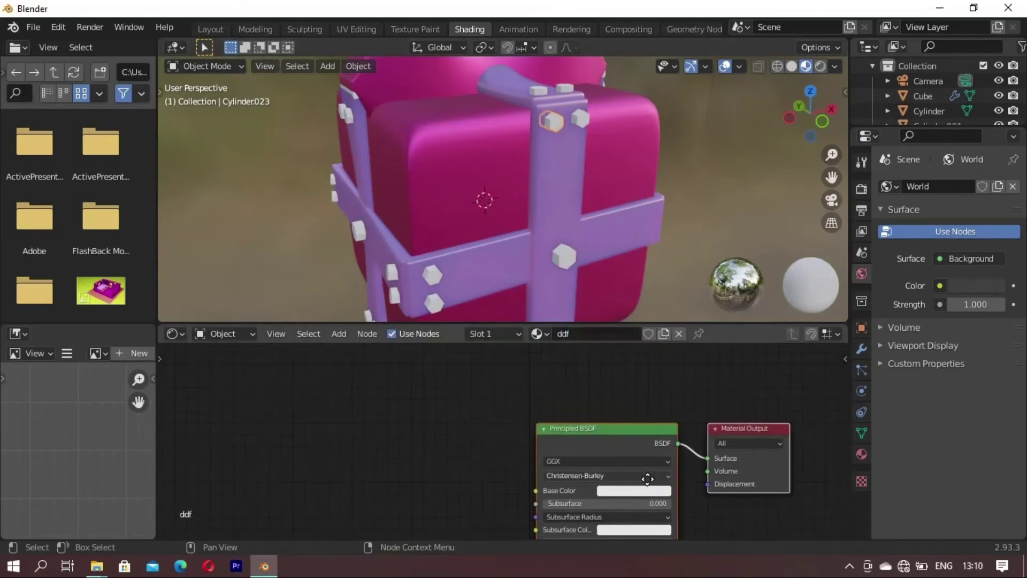
pyautogui.click(592, 435)
pyautogui.hotkey('ctrl', 't')
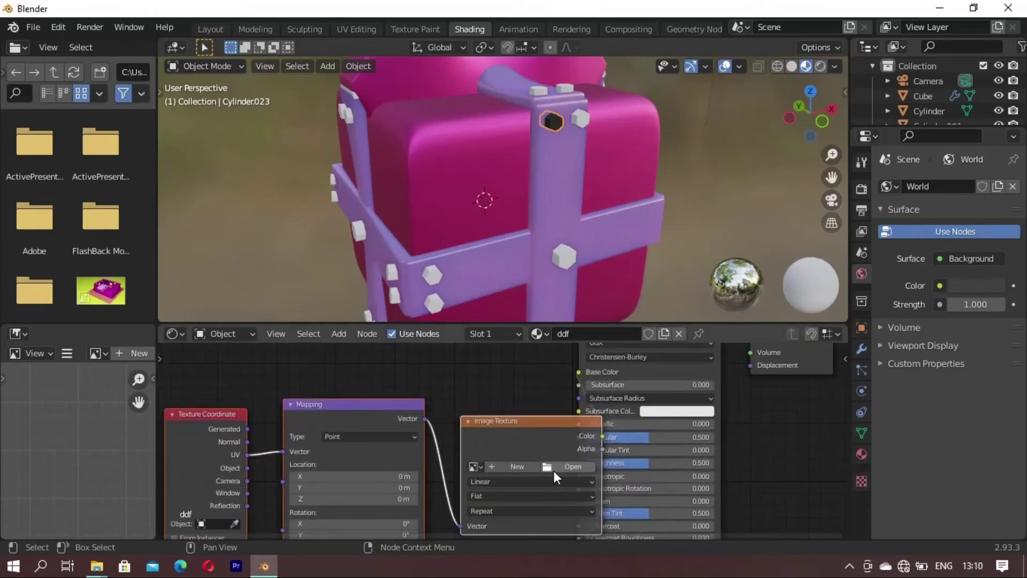
pyautogui.click(554, 467)
pyautogui.click(196, 454)
pyautogui.doubleClick(447, 133)
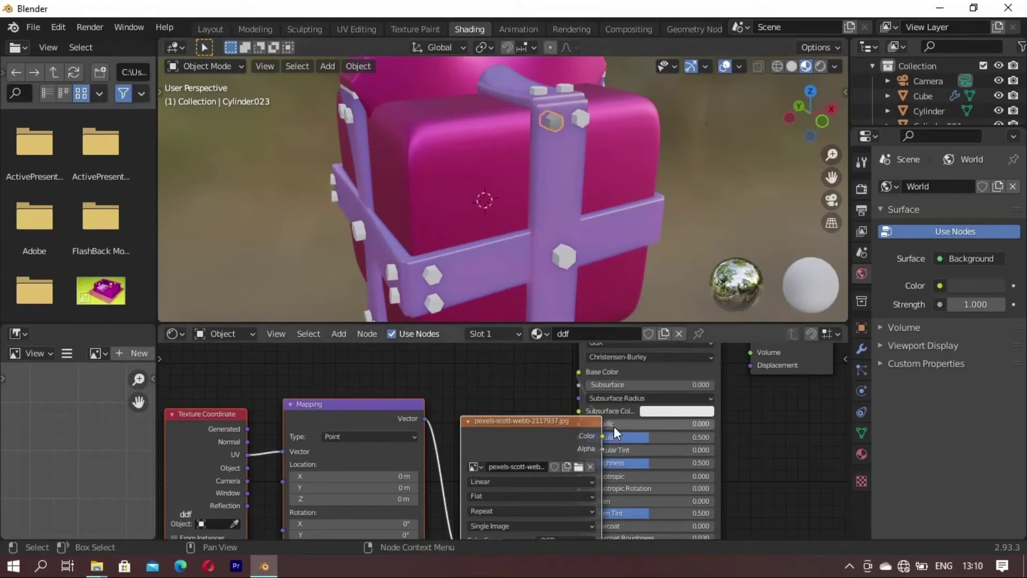
pyautogui.moveTo(663, 192); pyautogui.dragTo(569, 243, button='middle')
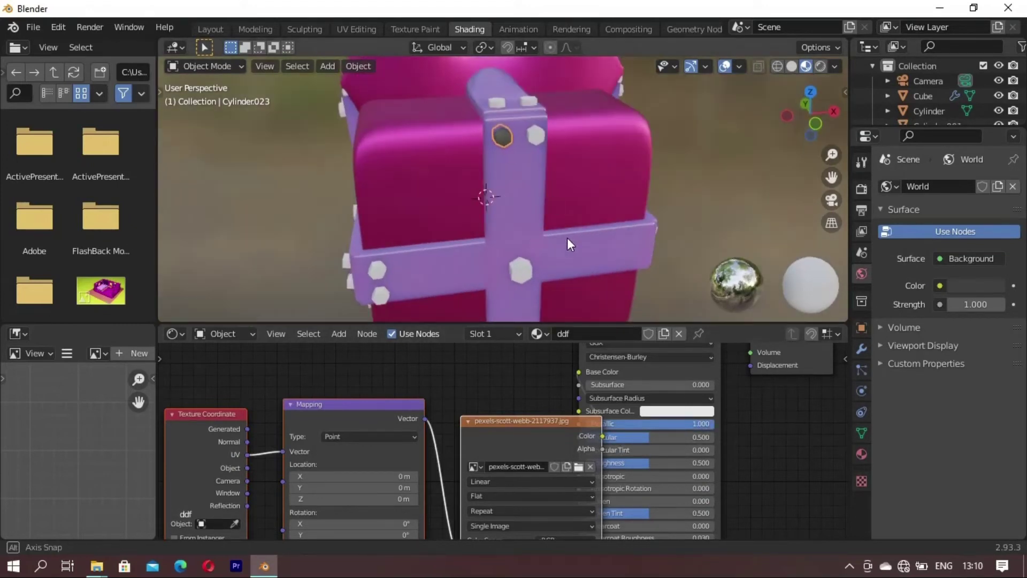
# Step: Assign ddf to the right, lower-middle, lower-left and upper-left front bolts
pyautogui.click(534, 133)
pyautogui.click(464, 338)
pyautogui.click(491, 355)
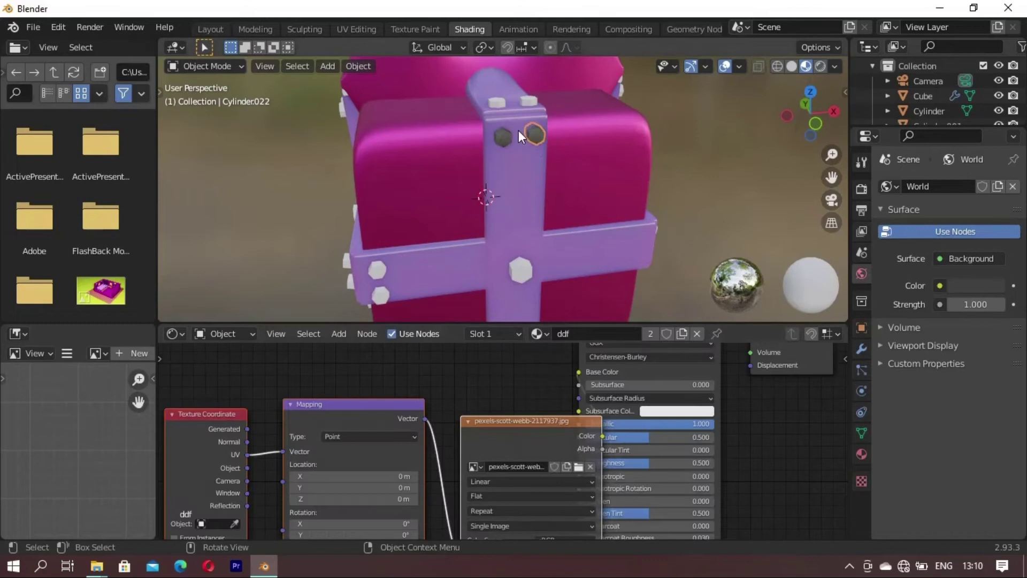
pyautogui.click(521, 274)
pyautogui.click(470, 333)
pyautogui.click(491, 355)
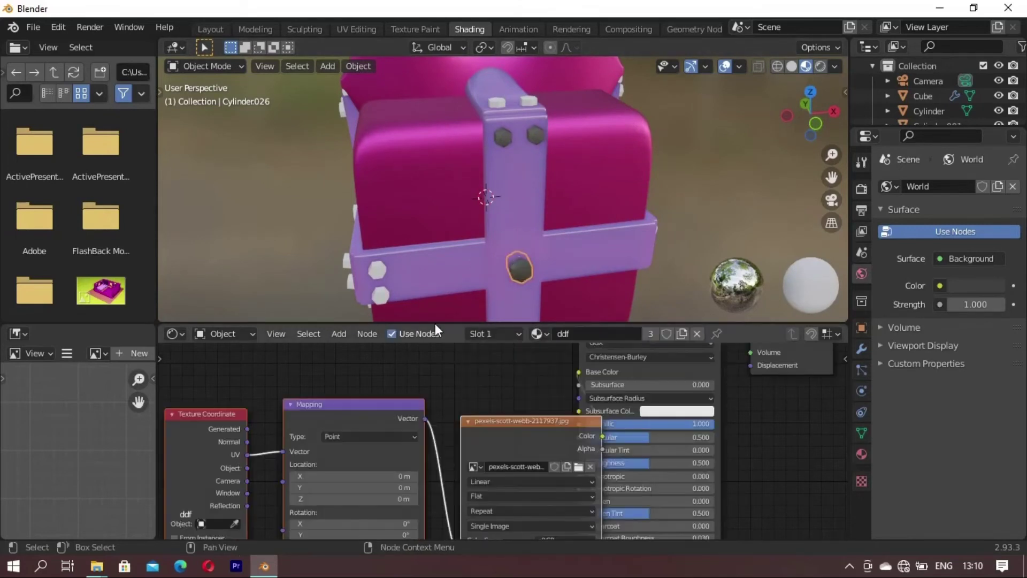
pyautogui.click(378, 293)
pyautogui.click(469, 333)
pyautogui.click(491, 354)
pyautogui.click(377, 269)
pyautogui.click(469, 333)
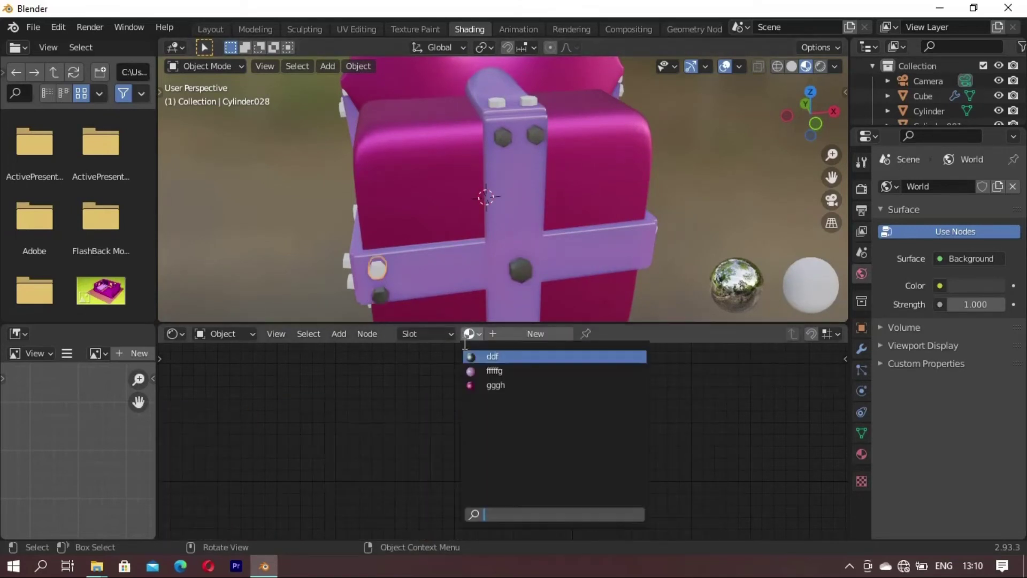
pyautogui.click(473, 356)
# Step: Give the upper-left white bolt the ddf material
pyautogui.click(501, 102)
pyautogui.click(469, 334)
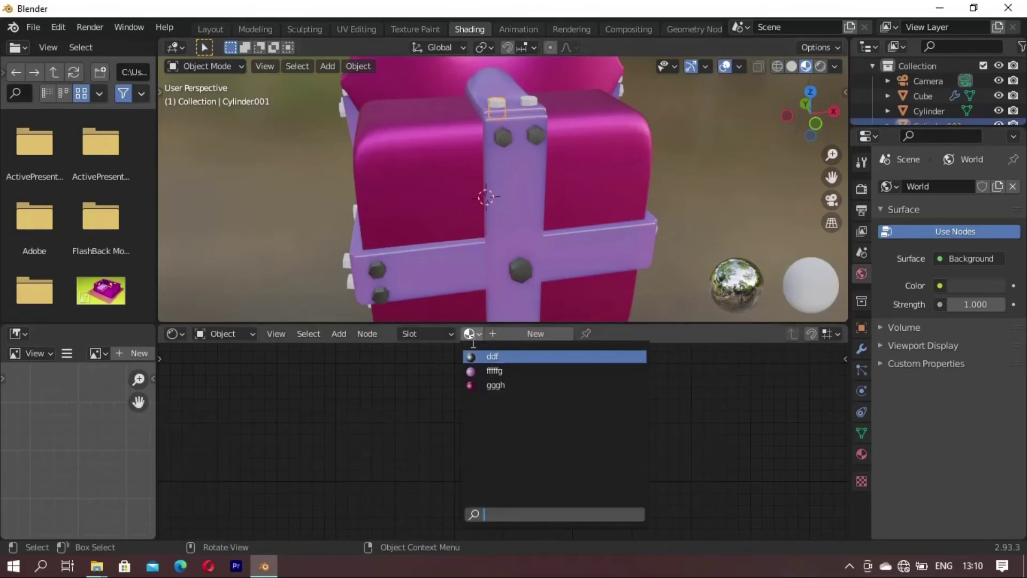
pyautogui.click(475, 356)
pyautogui.click(470, 334)
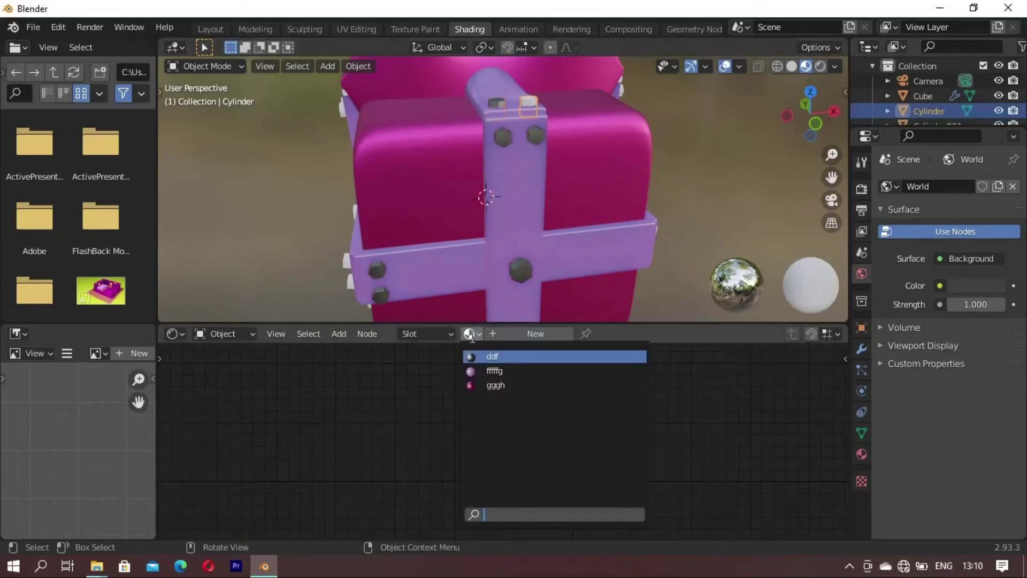
pyautogui.click(471, 356)
# Step: Apply ddf to the five white hexagon bolts along the front band
pyautogui.moveTo(440, 201); pyautogui.dragTo(377, 173, button='middle')
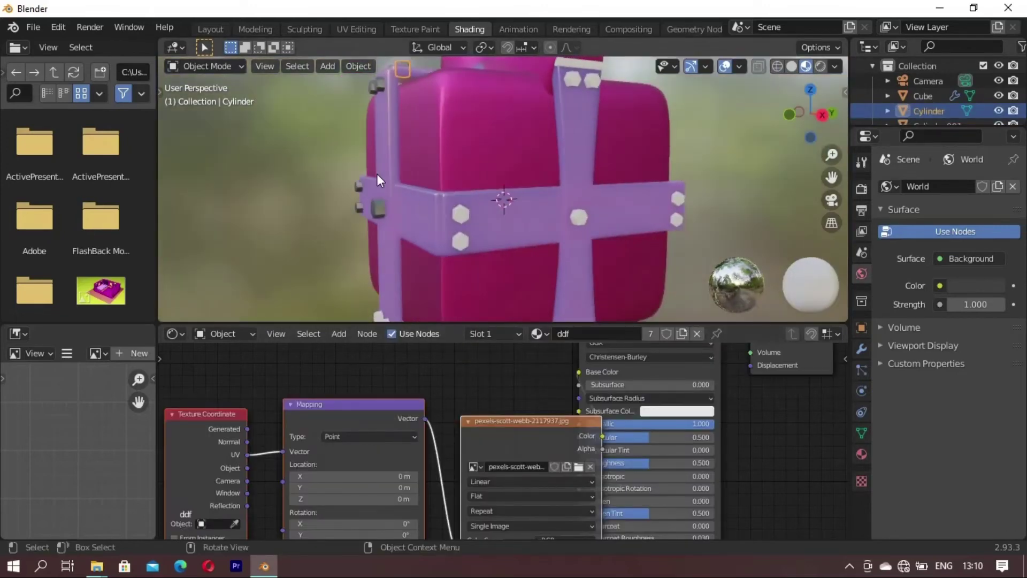
pyautogui.click(464, 214)
pyautogui.click(469, 334)
pyautogui.click(471, 356)
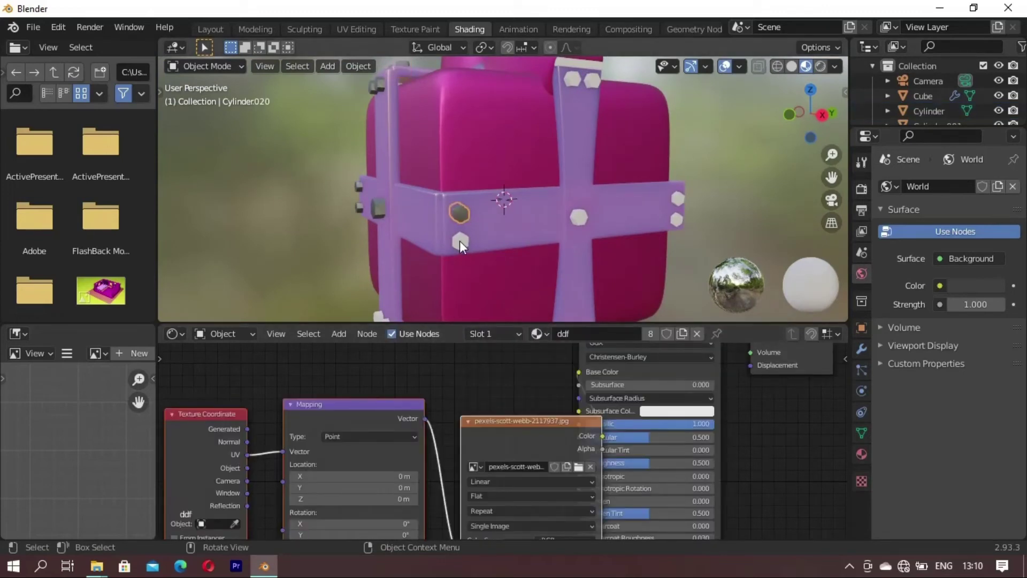
pyautogui.click(460, 240)
pyautogui.click(470, 333)
pyautogui.click(471, 356)
pyautogui.click(577, 217)
pyautogui.click(470, 333)
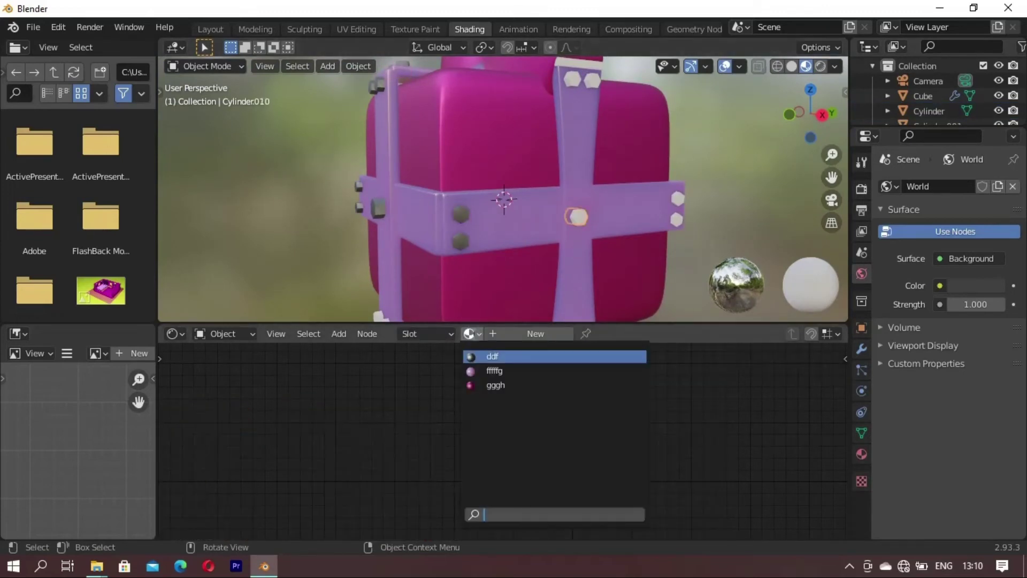
pyautogui.click(471, 356)
pyautogui.click(677, 198)
pyautogui.click(470, 333)
pyautogui.click(471, 356)
pyautogui.click(675, 220)
pyautogui.click(470, 334)
pyautogui.click(471, 355)
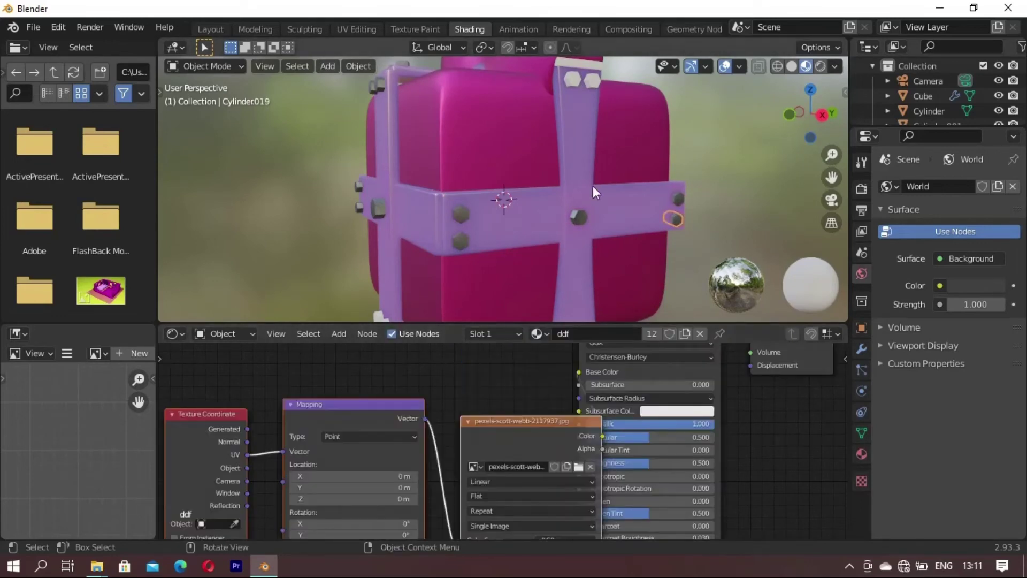
# Step: Make the two upper bolts and the top-edge piece ddf
pyautogui.moveTo(593, 185); pyautogui.dragTo(541, 188, button='middle')
pyautogui.click(542, 186)
pyautogui.click(470, 334)
pyautogui.click(471, 356)
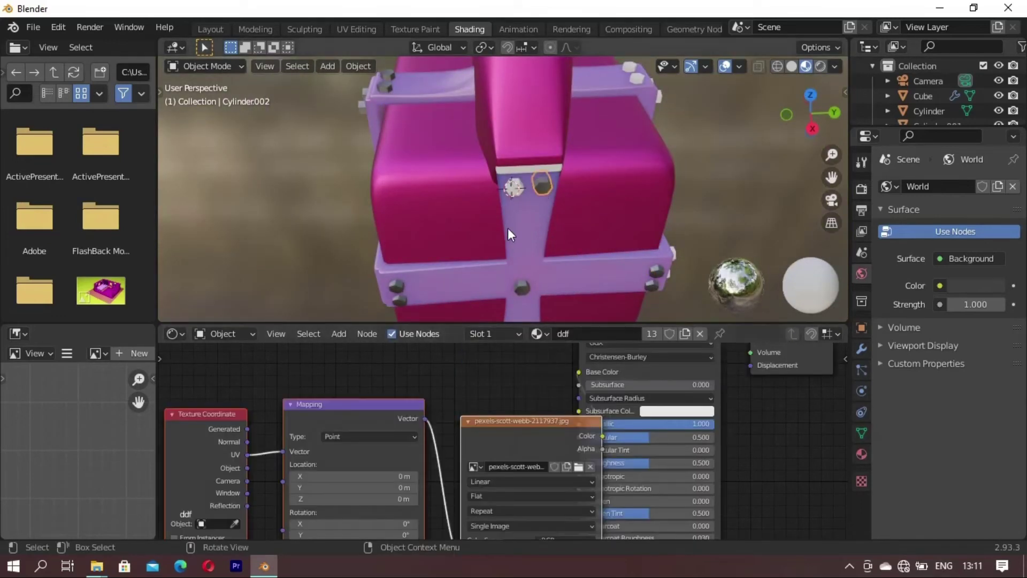
pyautogui.click(512, 188)
pyautogui.click(469, 334)
pyautogui.click(471, 356)
pyautogui.click(533, 169)
pyautogui.click(470, 334)
pyautogui.click(470, 356)
# Step: Assign ddf to the four white bolts on the top strap
pyautogui.moveTo(508, 192); pyautogui.dragTo(415, 134, button='middle')
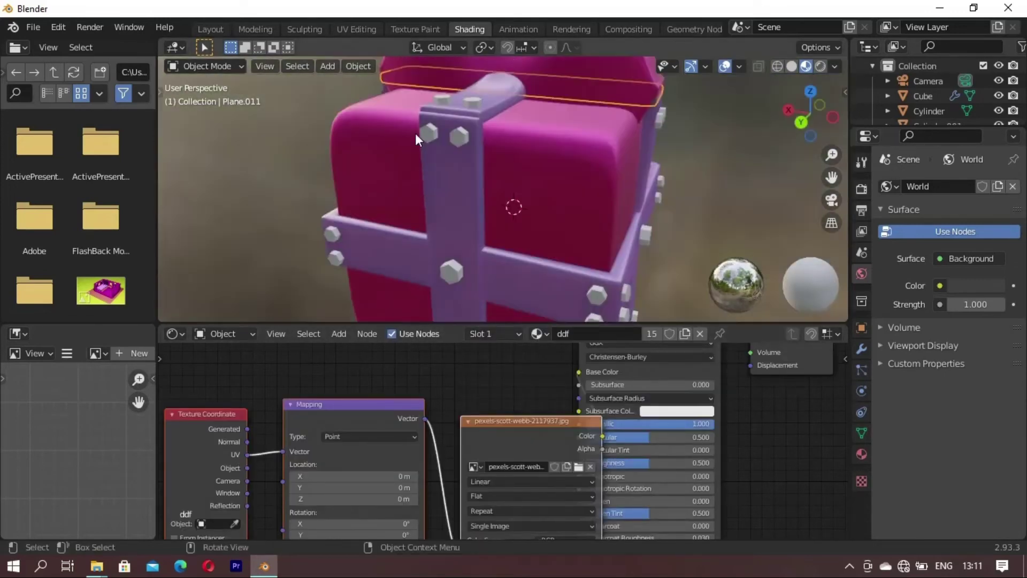
pyautogui.click(427, 132)
pyautogui.click(470, 334)
pyautogui.click(471, 355)
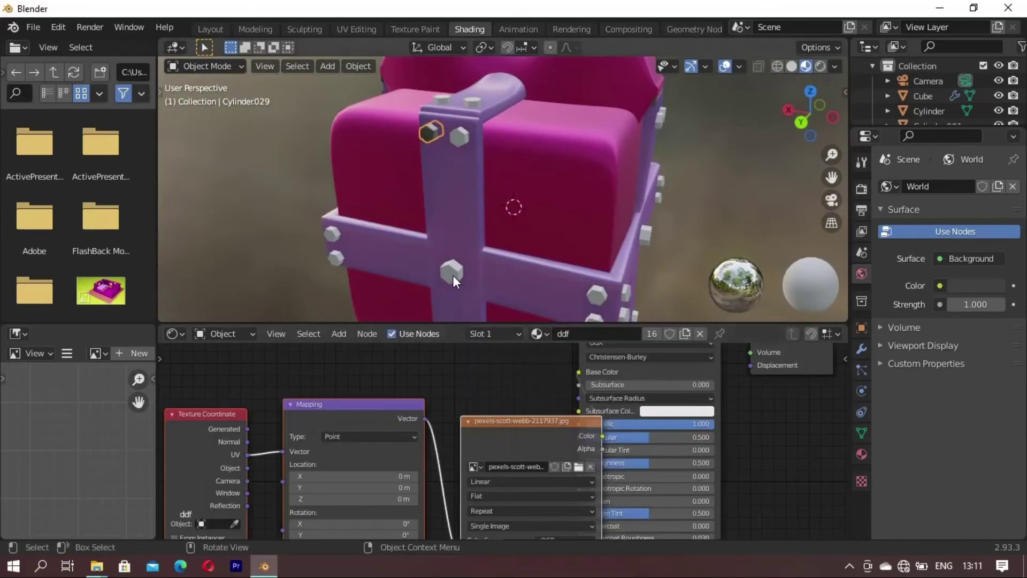
pyautogui.click(452, 274)
pyautogui.click(470, 334)
pyautogui.click(470, 356)
pyautogui.click(460, 135)
pyautogui.click(470, 334)
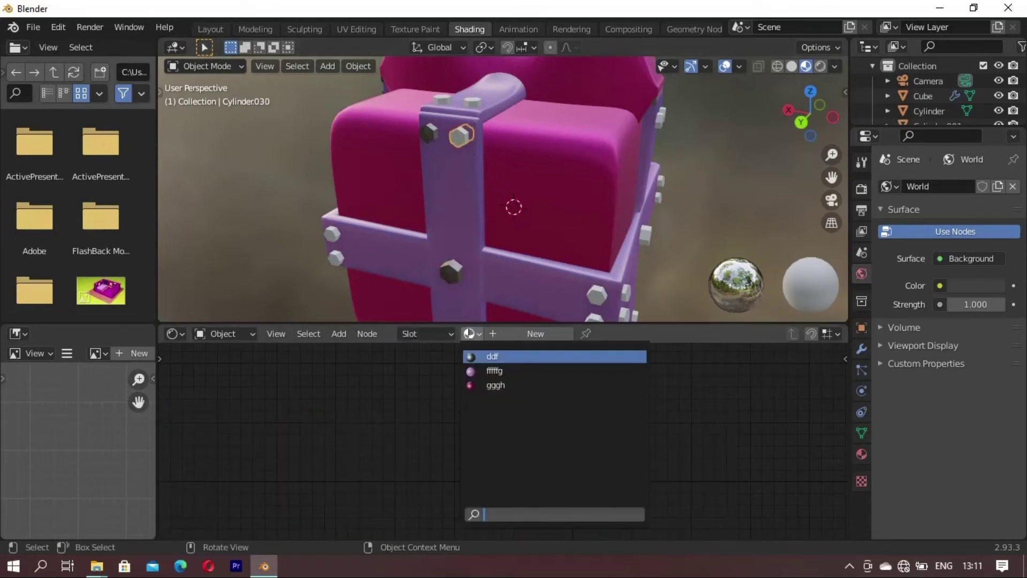
pyautogui.click(471, 356)
pyautogui.click(463, 133)
pyautogui.click(469, 334)
pyautogui.click(470, 355)
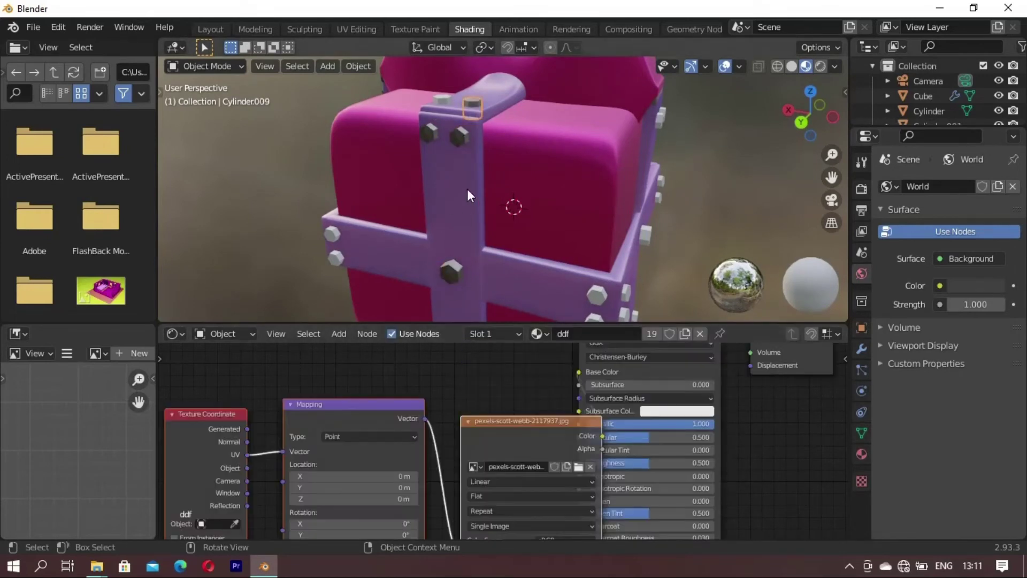
# Step: Change the horizontal strap's material and give the lower-right bolt ddf
pyautogui.click(466, 289)
pyautogui.click(469, 333)
pyautogui.click(470, 369)
pyautogui.click(597, 293)
pyautogui.click(537, 333)
pyautogui.click(492, 355)
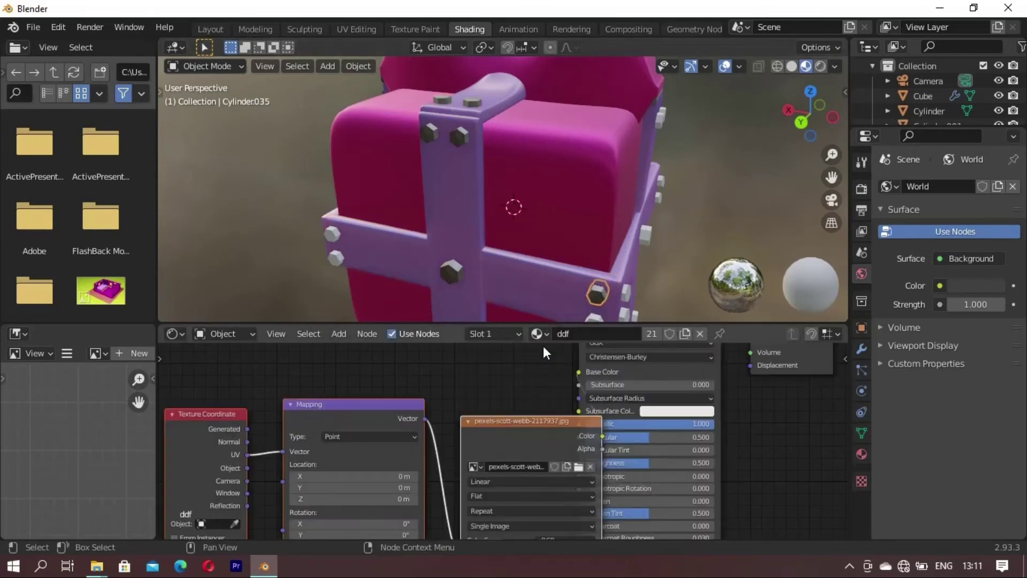
pyautogui.moveTo(541, 256); pyautogui.dragTo(532, 171, button='middle')
# Step: Assign ddf to the top-left bolt and two more white bolts
pyautogui.click(436, 92)
pyautogui.click(537, 333)
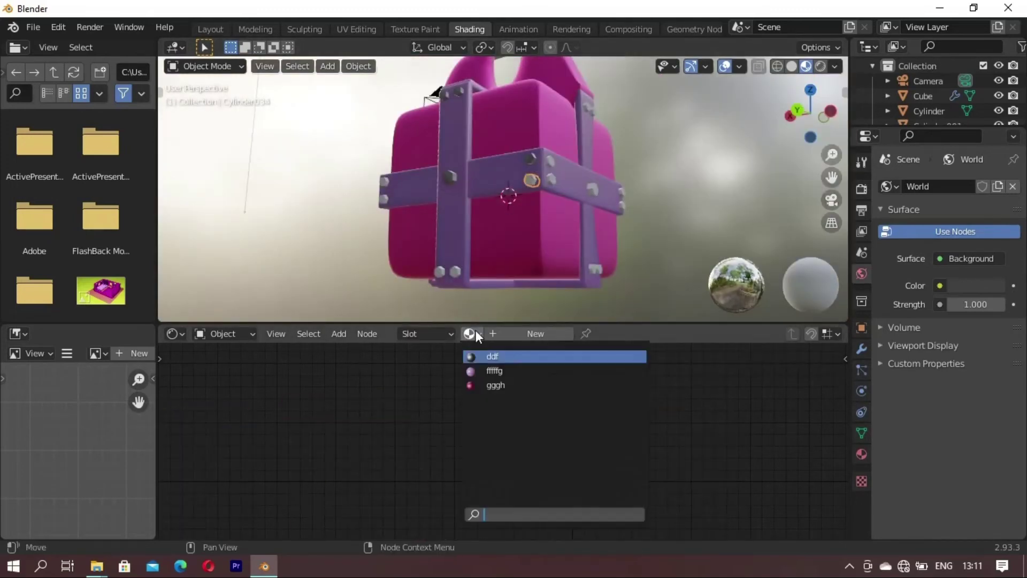
pyautogui.click(492, 356)
pyautogui.click(456, 271)
pyautogui.click(470, 333)
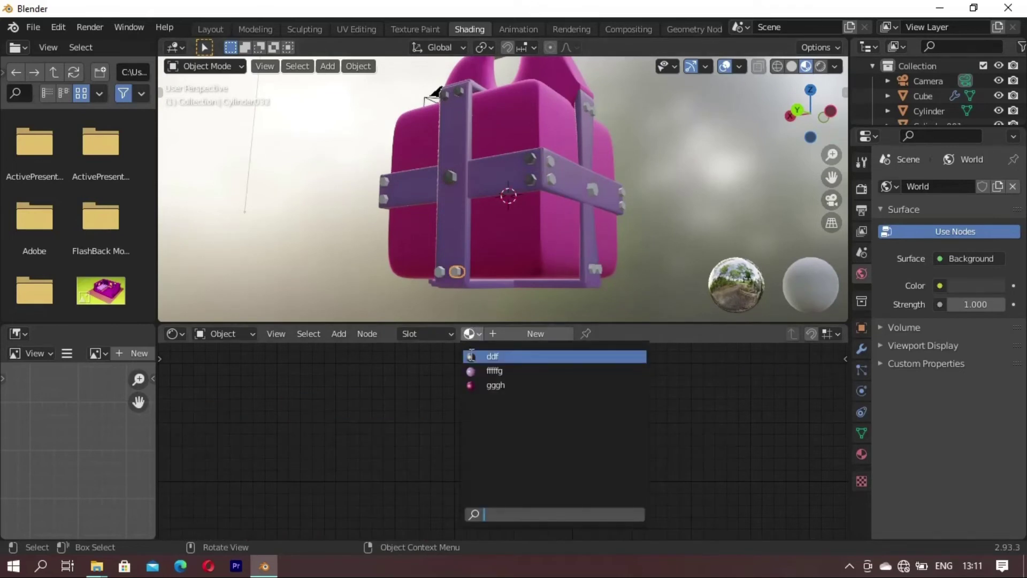
pyautogui.click(492, 355)
pyautogui.click(588, 190)
pyautogui.click(470, 333)
pyautogui.click(493, 355)
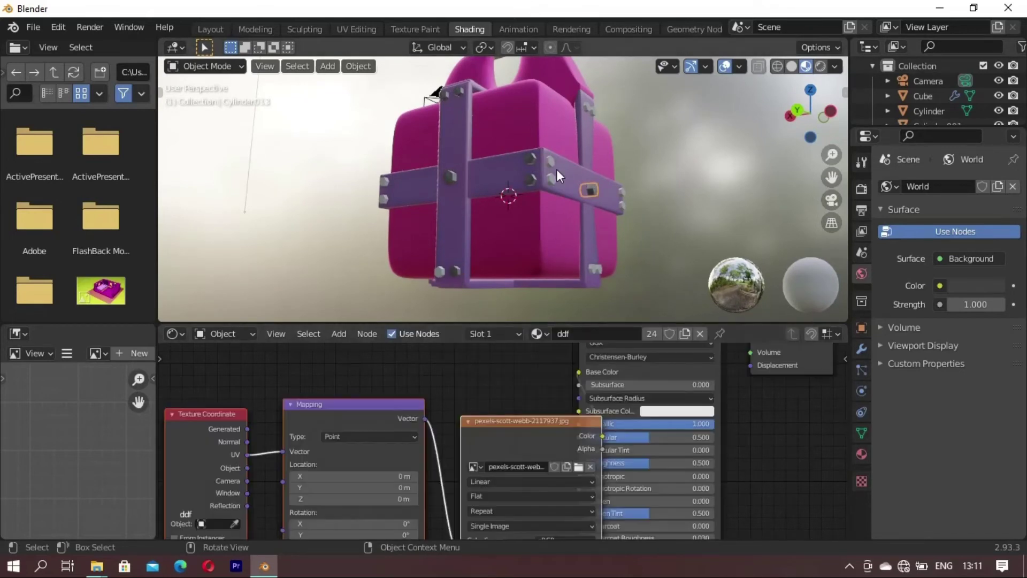
# Step: Check the plank, give a right-band bolt ddf, and change the vertical straps' material
pyautogui.click(556, 166)
pyautogui.click(551, 172)
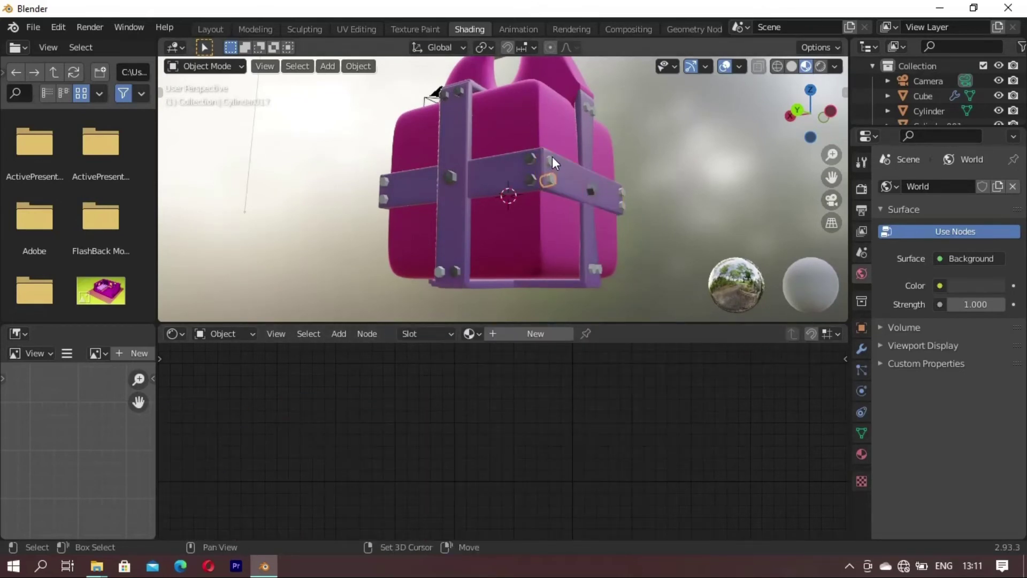
pyautogui.click(470, 333)
pyautogui.click(492, 355)
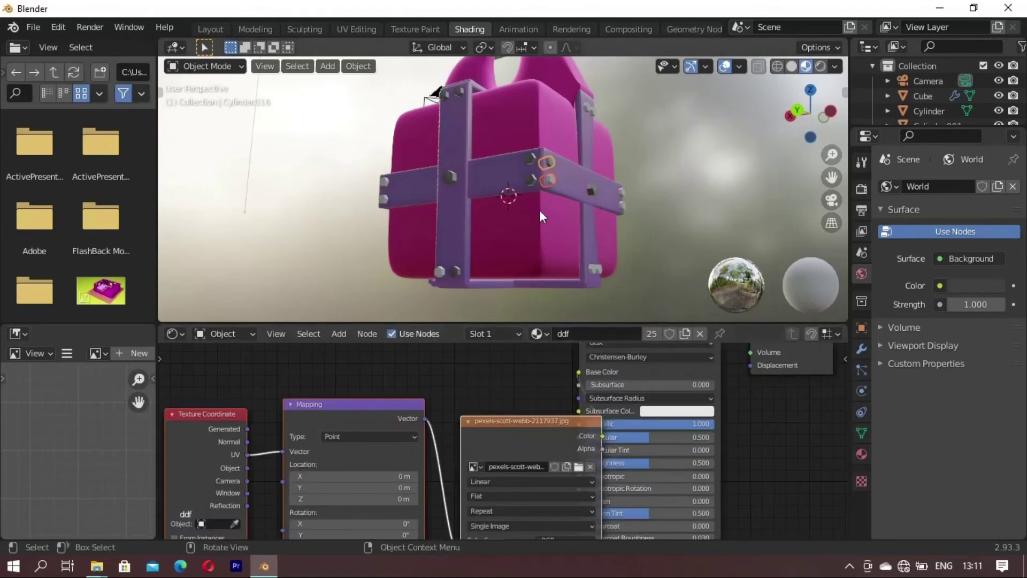
pyautogui.click(449, 256)
pyautogui.click(537, 333)
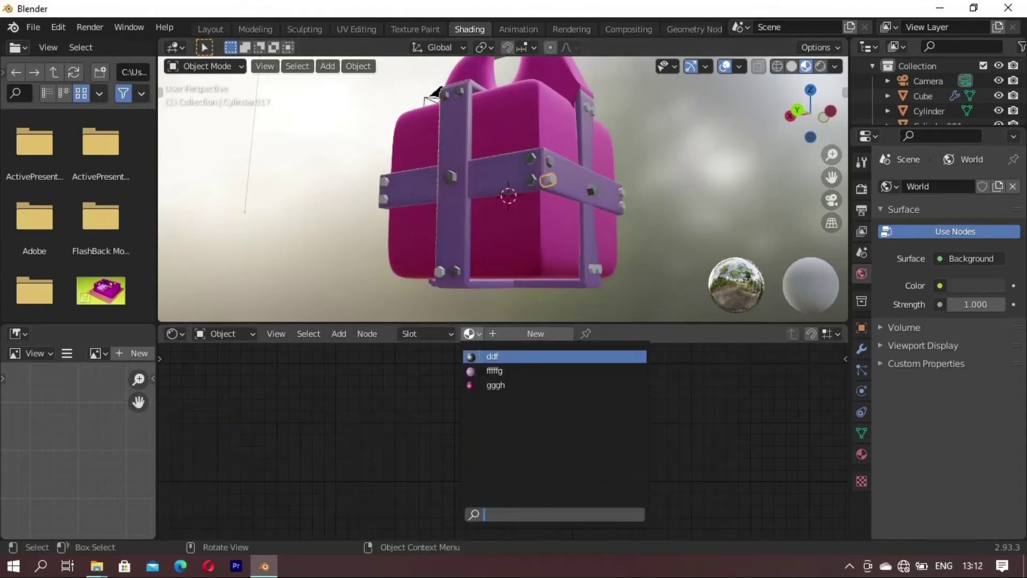
pyautogui.click(498, 369)
# Step: Make a bottom bolt and a front white bolt ddf
pyautogui.click(600, 269)
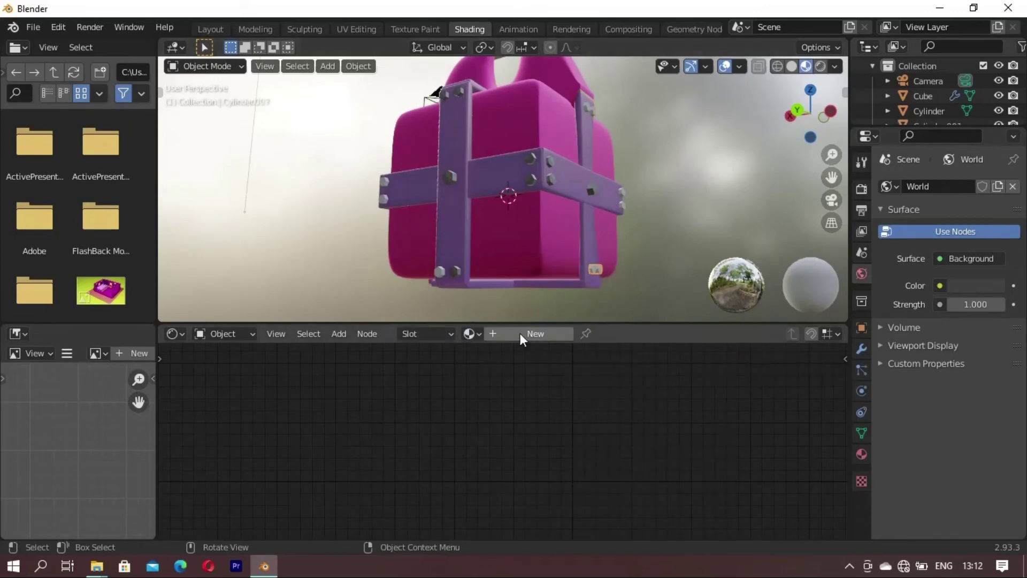
pyautogui.click(471, 333)
pyautogui.click(492, 356)
pyautogui.moveTo(482, 278)
pyautogui.mouseDown(button='middle')
pyautogui.moveTo(490, 246)
pyautogui.moveTo(438, 255)
pyautogui.mouseUp(button='middle')
pyautogui.click(474, 252)
pyautogui.click(470, 333)
pyautogui.click(492, 356)
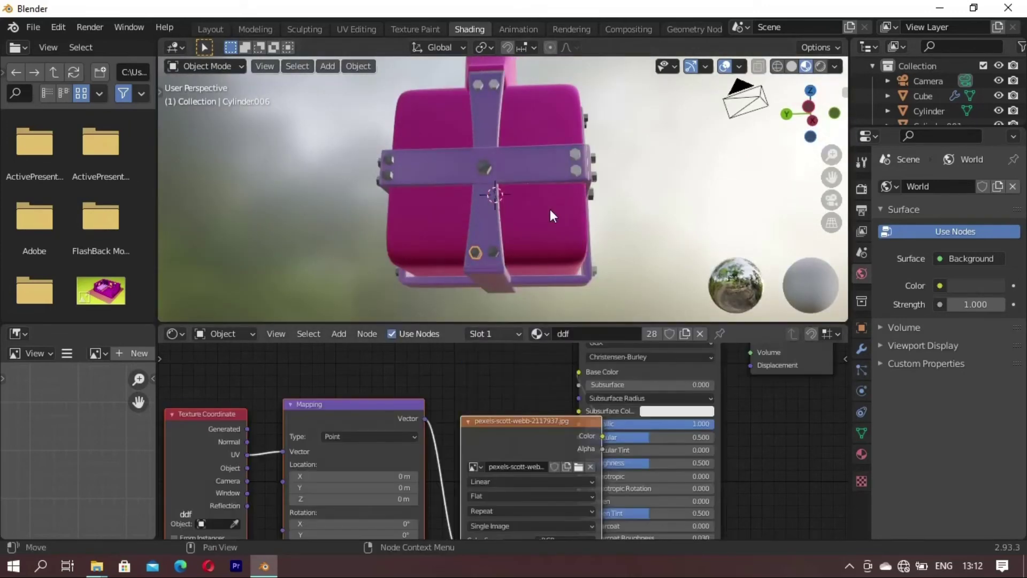
# Step: Apply ddf to the two right-end band bolts and the two top bolts
pyautogui.click(575, 171)
pyautogui.click(470, 333)
pyautogui.click(492, 356)
pyautogui.click(575, 156)
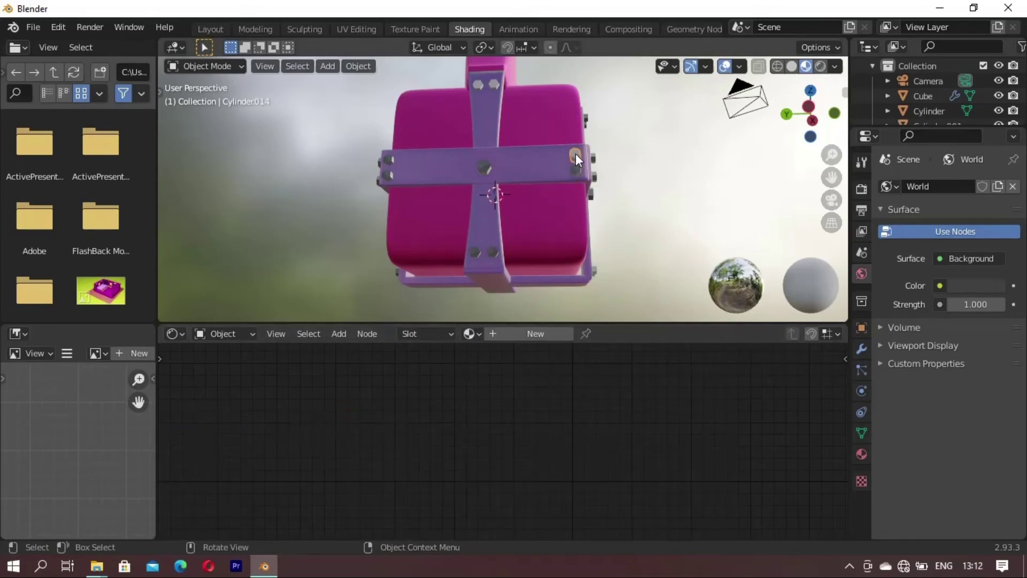
pyautogui.click(471, 333)
pyautogui.click(492, 356)
pyautogui.click(494, 85)
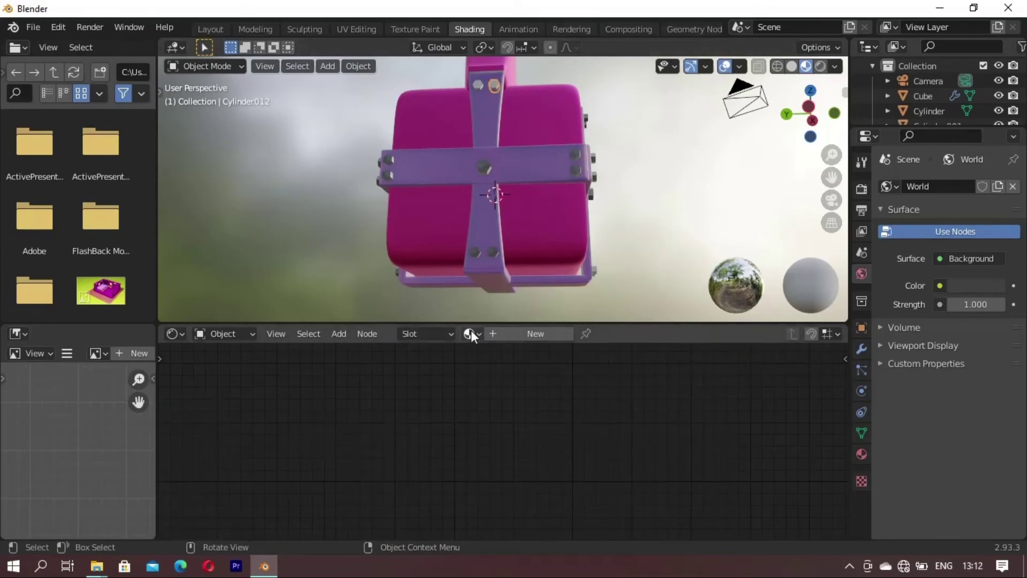
pyautogui.click(471, 334)
pyautogui.click(493, 356)
pyautogui.click(478, 85)
pyautogui.click(471, 333)
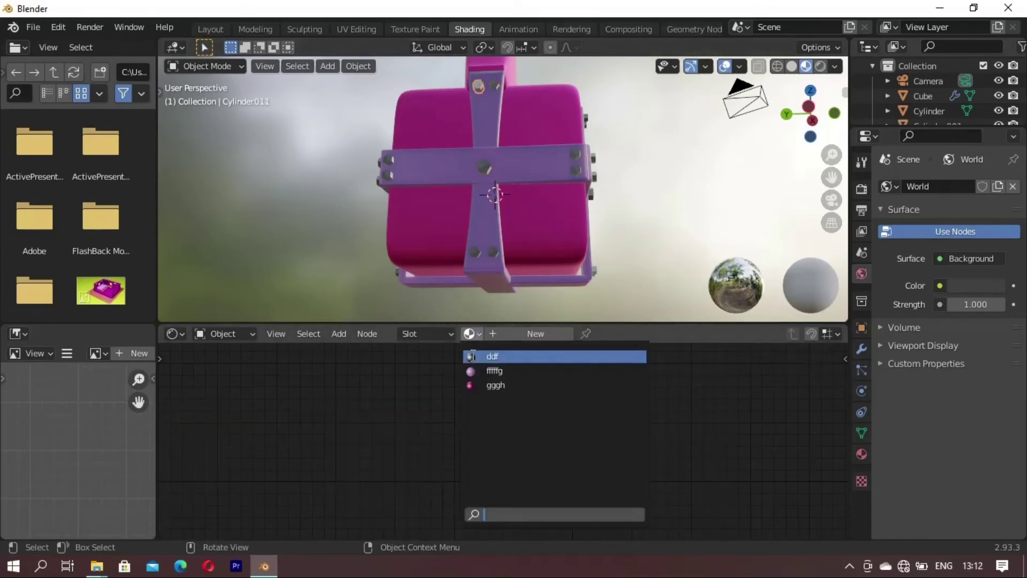
pyautogui.click(492, 356)
# Step: Give the two lower-strap bolts and two strap-bottom bolts the ddf material
pyautogui.moveTo(486, 247)
pyautogui.mouseDown(button='middle')
pyautogui.moveTo(422, 234)
pyautogui.moveTo(474, 230)
pyautogui.mouseUp(button='middle')
pyautogui.click(474, 233)
pyautogui.click(468, 333)
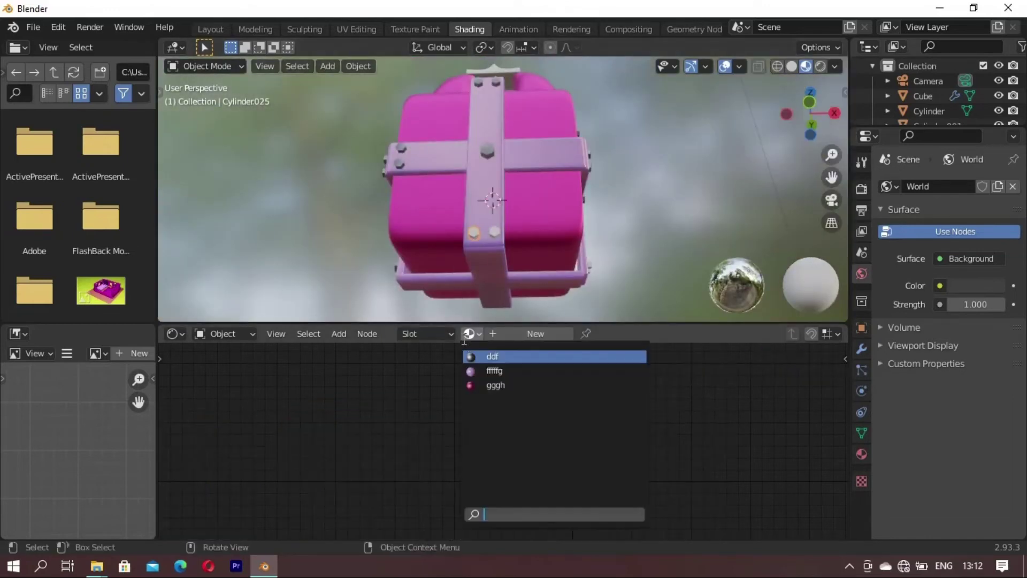
pyautogui.click(492, 356)
pyautogui.click(495, 231)
pyautogui.click(470, 334)
pyautogui.click(492, 356)
pyautogui.moveTo(569, 241); pyautogui.dragTo(481, 301, button='middle')
pyautogui.click(497, 285)
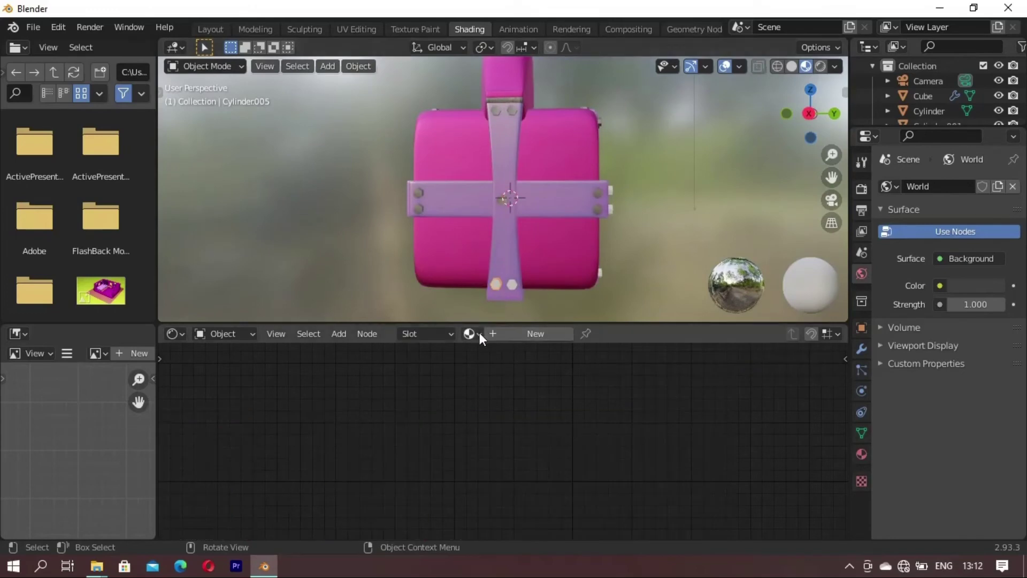
pyautogui.click(539, 333)
pyautogui.click(498, 369)
pyautogui.click(539, 333)
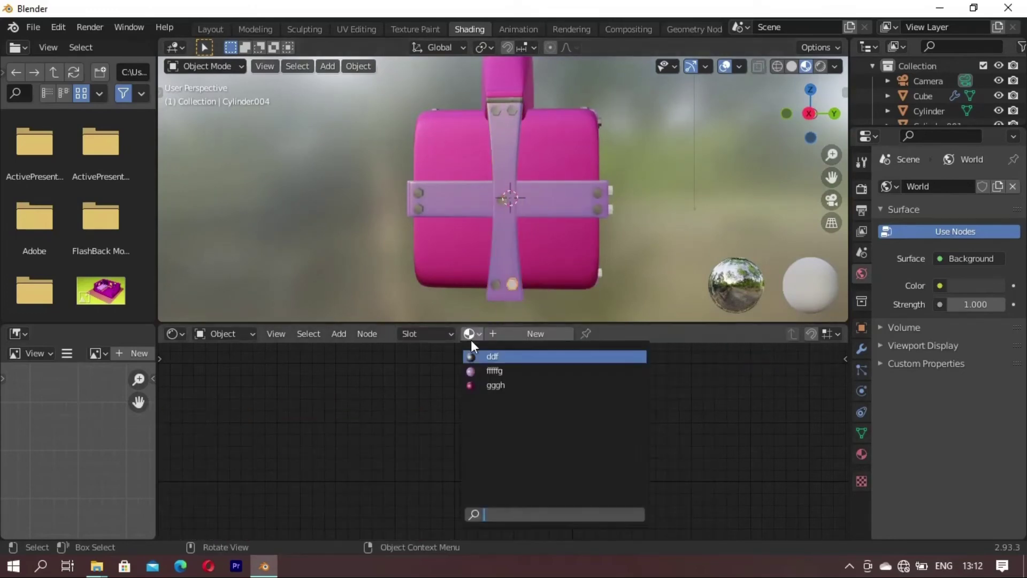
pyautogui.click(492, 356)
# Step: From a side angle, assign ddf to two band bolts and a bottom bolt
pyautogui.moveTo(482, 299); pyautogui.dragTo(490, 232, button='middle')
pyautogui.click(485, 184)
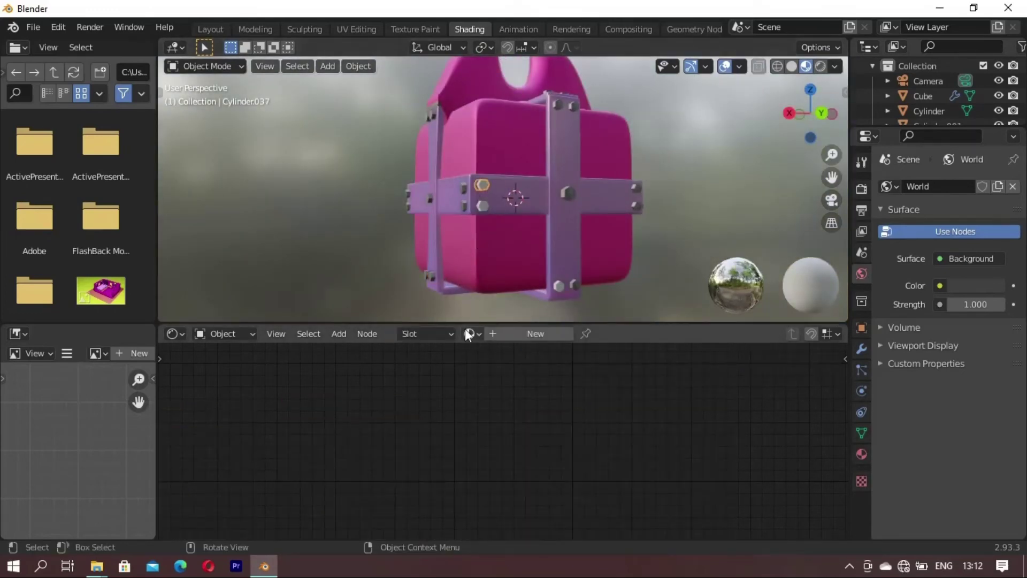
pyautogui.click(470, 333)
pyautogui.click(491, 355)
pyautogui.click(483, 207)
pyautogui.click(469, 333)
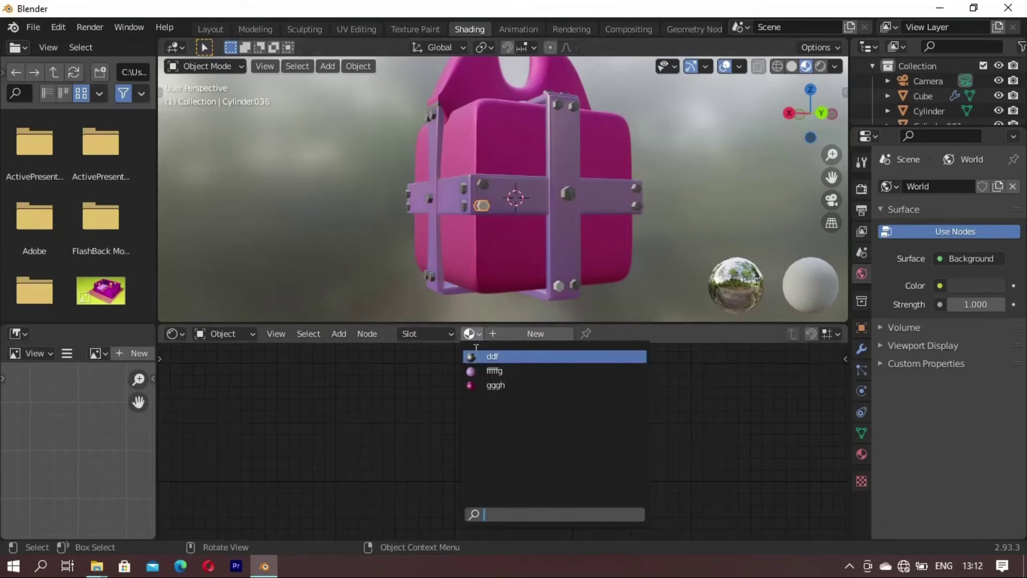
pyautogui.click(491, 356)
pyautogui.click(558, 285)
pyautogui.click(469, 334)
pyautogui.click(491, 356)
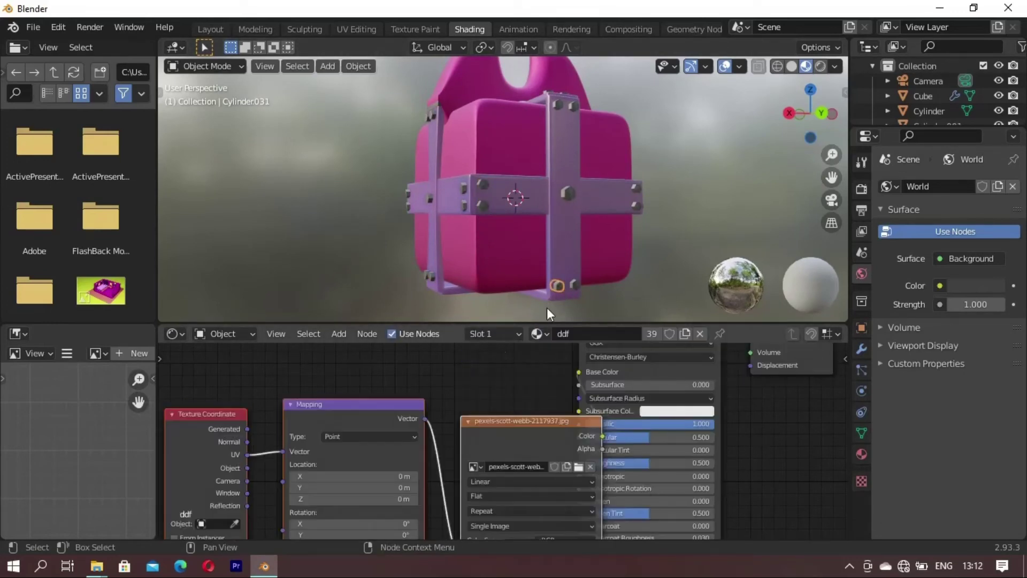
# Step: Give the piece on the top handle the ddf material
pyautogui.moveTo(546, 307)
pyautogui.mouseDown(button='middle')
pyautogui.moveTo(429, 274)
pyautogui.moveTo(454, 159)
pyautogui.moveTo(365, 81)
pyautogui.moveTo(516, 162)
pyautogui.moveTo(500, 202)
pyautogui.moveTo(551, 179)
pyautogui.moveTo(518, 162)
pyautogui.moveTo(518, 81)
pyautogui.mouseUp(button='middle')
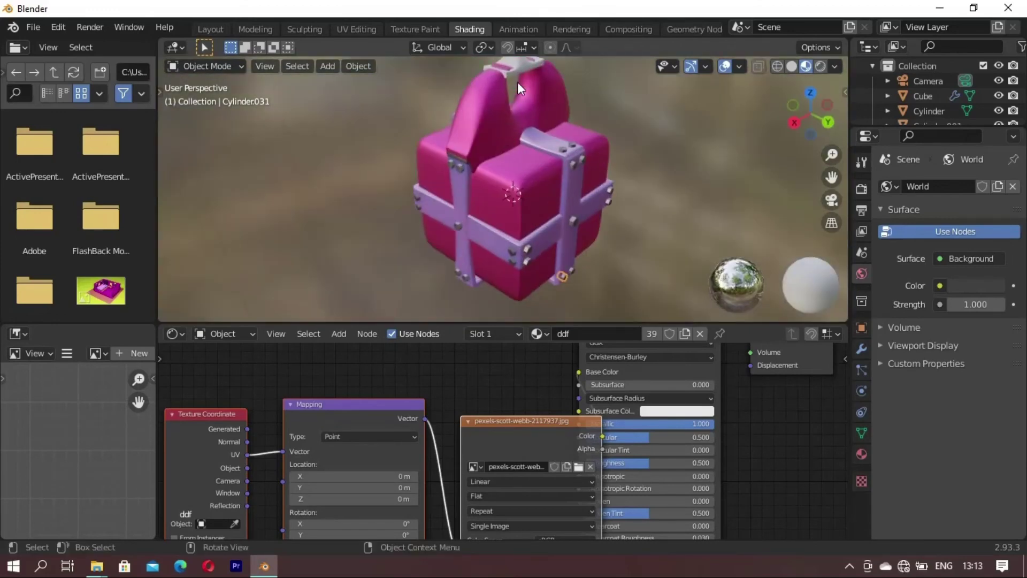
pyautogui.click(518, 82)
pyautogui.click(470, 333)
pyautogui.click(491, 356)
pyautogui.moveTo(518, 202)
pyautogui.mouseDown(button='middle')
pyautogui.moveTo(408, 202)
pyautogui.moveTo(569, 121)
pyautogui.moveTo(505, 188)
pyautogui.moveTo(480, 156)
pyautogui.moveTo(399, 168)
pyautogui.moveTo(650, 200)
pyautogui.moveTo(344, 131)
pyautogui.mouseUp(button='middle')
# Step: Back in Layout, inspect the backpack in Material Preview and Rendered shading, then return to Solid
pyautogui.click(205, 28)
pyautogui.scroll(-3, 483, 290)
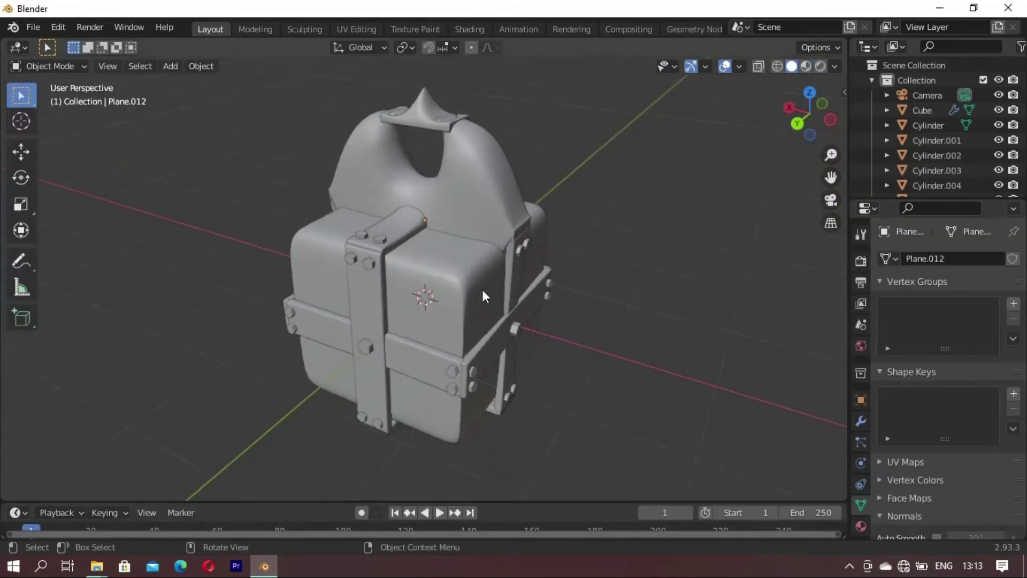
pyautogui.moveTo(482, 290)
pyautogui.mouseDown(button='middle')
pyautogui.moveTo(380, 291)
pyautogui.moveTo(438, 289)
pyautogui.mouseUp(button='middle')
pyautogui.click(807, 65)
pyautogui.moveTo(610, 254)
pyautogui.mouseDown(button='middle')
pyautogui.moveTo(561, 291)
pyautogui.moveTo(390, 248)
pyautogui.moveTo(426, 314)
pyautogui.moveTo(523, 328)
pyautogui.moveTo(313, 257)
pyautogui.moveTo(385, 217)
pyautogui.moveTo(454, 278)
pyautogui.moveTo(490, 245)
pyautogui.moveTo(573, 268)
pyautogui.moveTo(447, 255)
pyautogui.moveTo(564, 252)
pyautogui.moveTo(767, 191)
pyautogui.mouseUp(button='middle')
pyautogui.scroll(5, 454, 279)
pyautogui.scroll(-2, 490, 245)
pyautogui.scroll(-2, 767, 191)
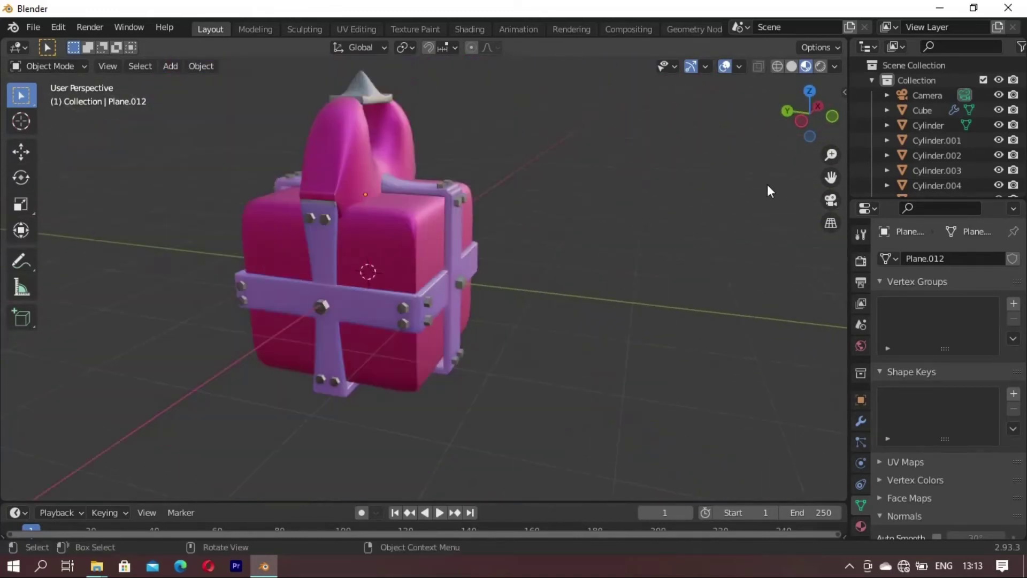
pyautogui.click(824, 66)
pyautogui.moveTo(792, 83)
pyautogui.mouseDown(button='middle')
pyautogui.moveTo(388, 262)
pyautogui.moveTo(304, 259)
pyautogui.moveTo(446, 271)
pyautogui.mouseUp(button='middle')
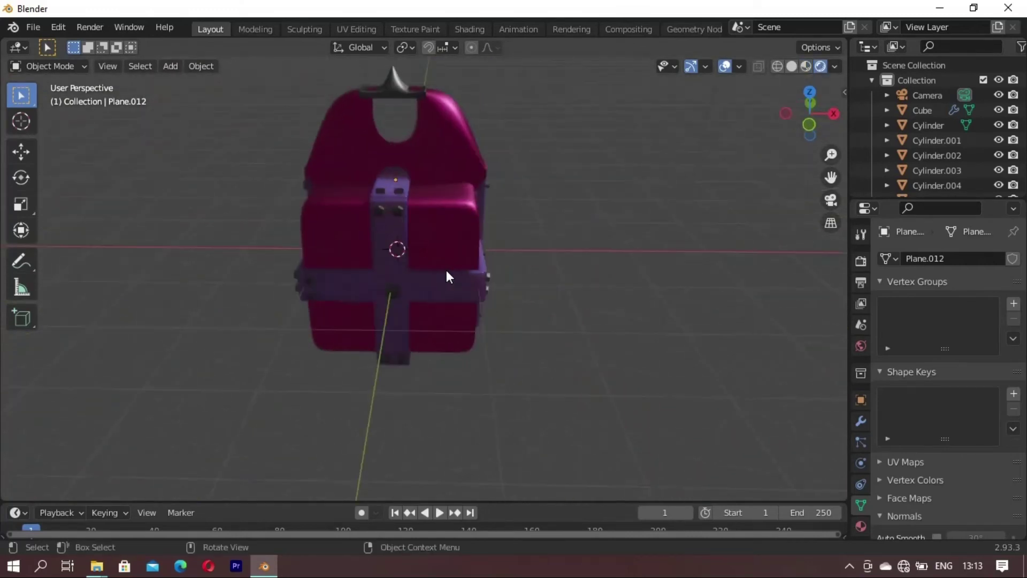
pyautogui.click(792, 66)
pyautogui.moveTo(791, 66); pyautogui.dragTo(265, 132, button='middle')
# Step: Box-select all backpack parts and move them up 1.1561 m along Z in front view
pyautogui.moveTo(265, 133); pyautogui.dragTo(638, 429)
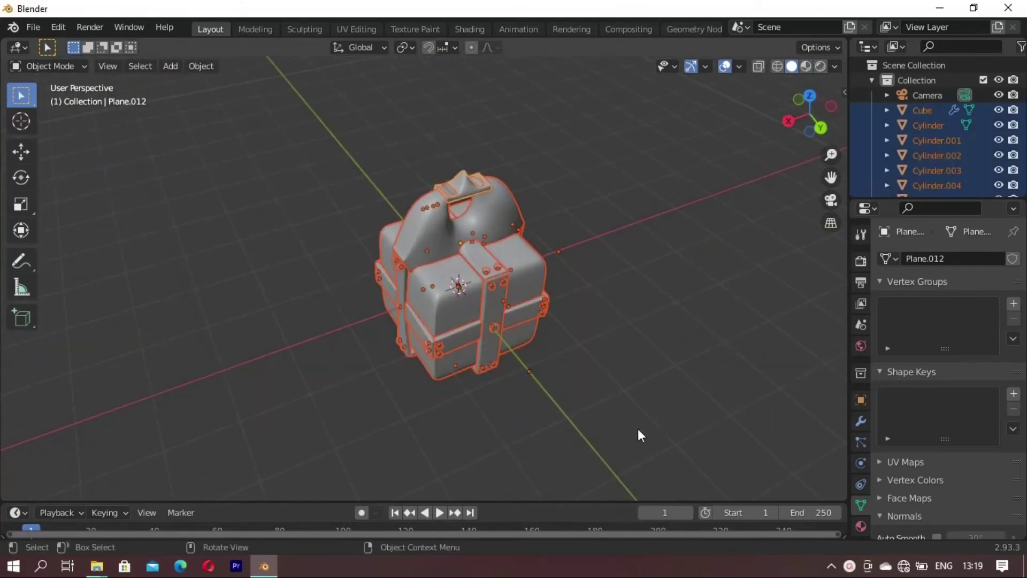
pyautogui.press('KP_1')
pyautogui.press('g')
pyautogui.press('z')
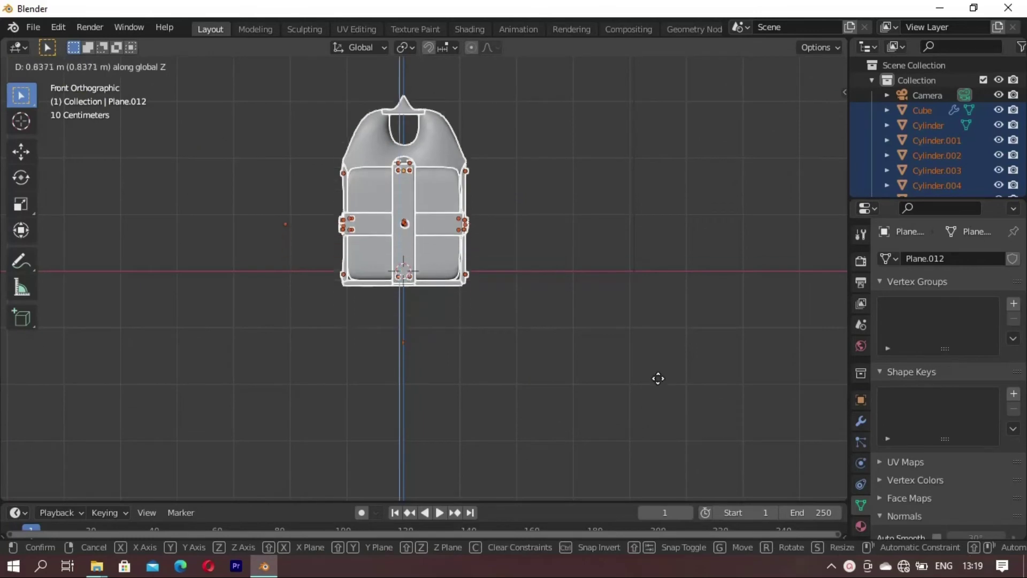
pyautogui.click(660, 364)
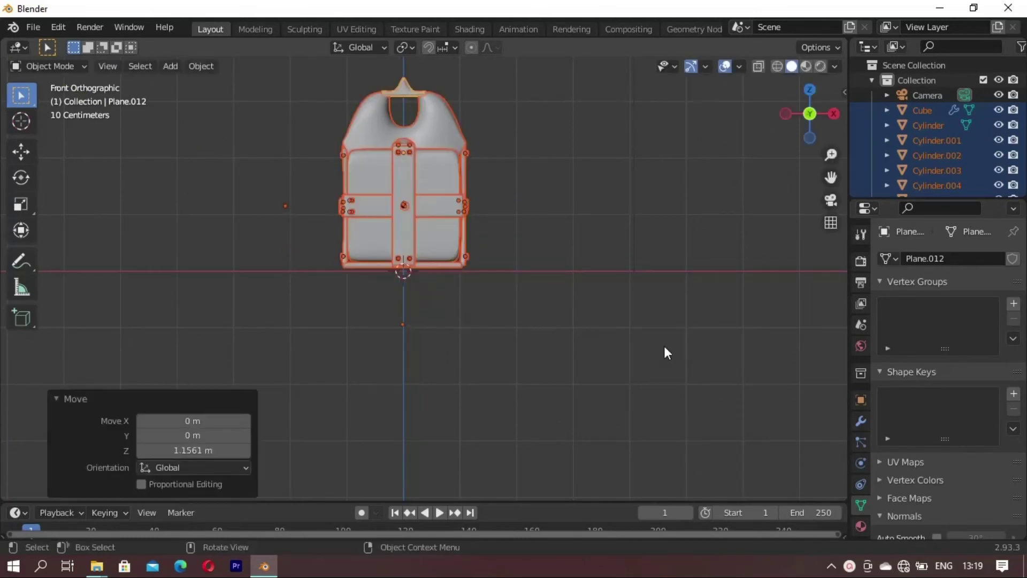
pyautogui.click(663, 345)
pyautogui.moveTo(663, 345)
pyautogui.mouseDown(button='middle')
pyautogui.moveTo(488, 346)
pyautogui.moveTo(463, 368)
pyautogui.moveTo(479, 377)
pyautogui.mouseUp(button='middle')
pyautogui.scroll(-3, 489, 346)
pyautogui.scroll(4, 479, 376)
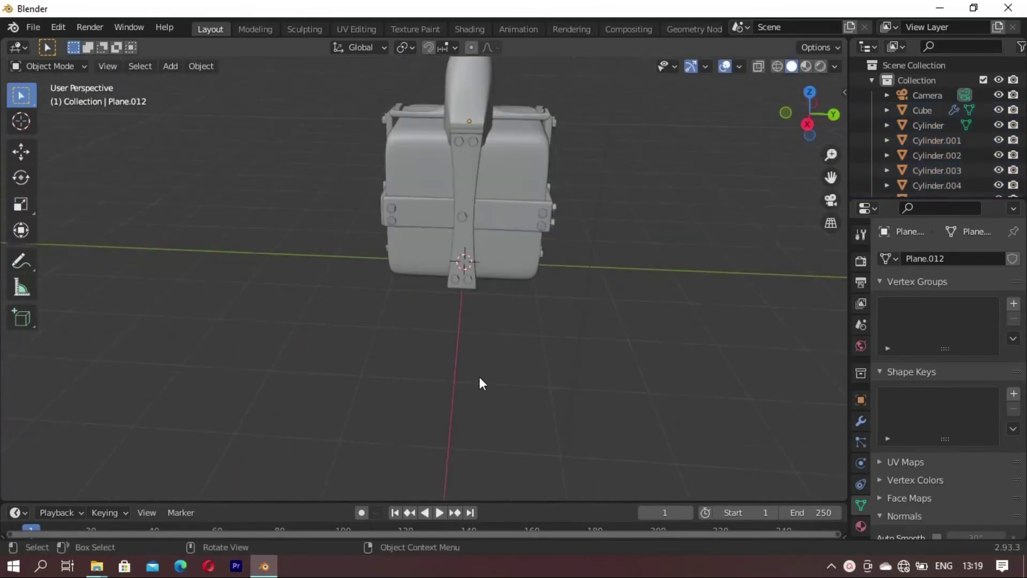
# Step: Add a plane at the origin and scale it up about 7.3 times
pyautogui.hotkey('shift', 'a')
pyautogui.click(549, 245)
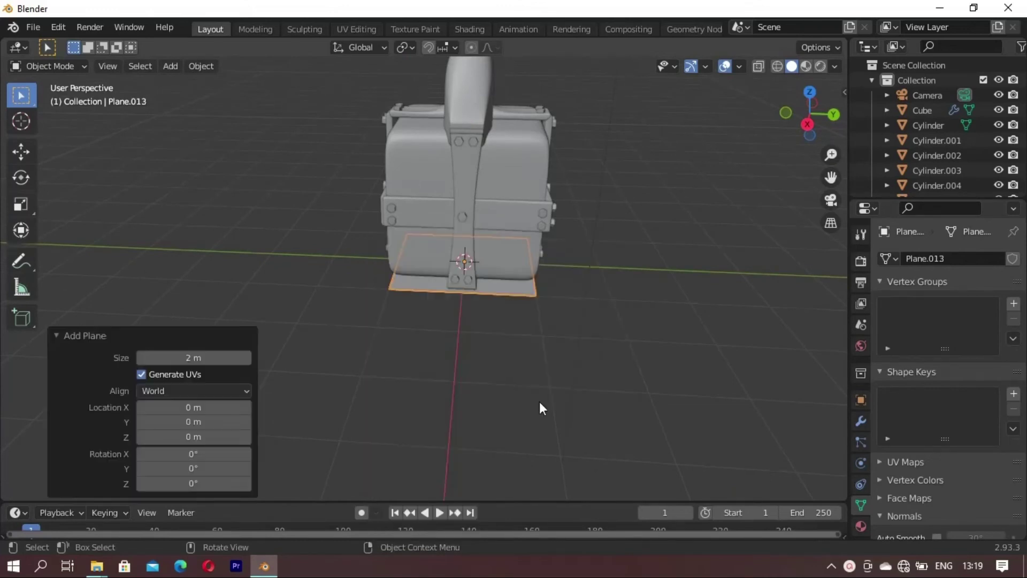
pyautogui.press('s')
pyautogui.click(651, 121)
pyautogui.moveTo(651, 122)
pyautogui.mouseDown(button='middle')
pyautogui.moveTo(593, 368)
pyautogui.moveTo(603, 416)
pyautogui.mouseUp(button='middle')
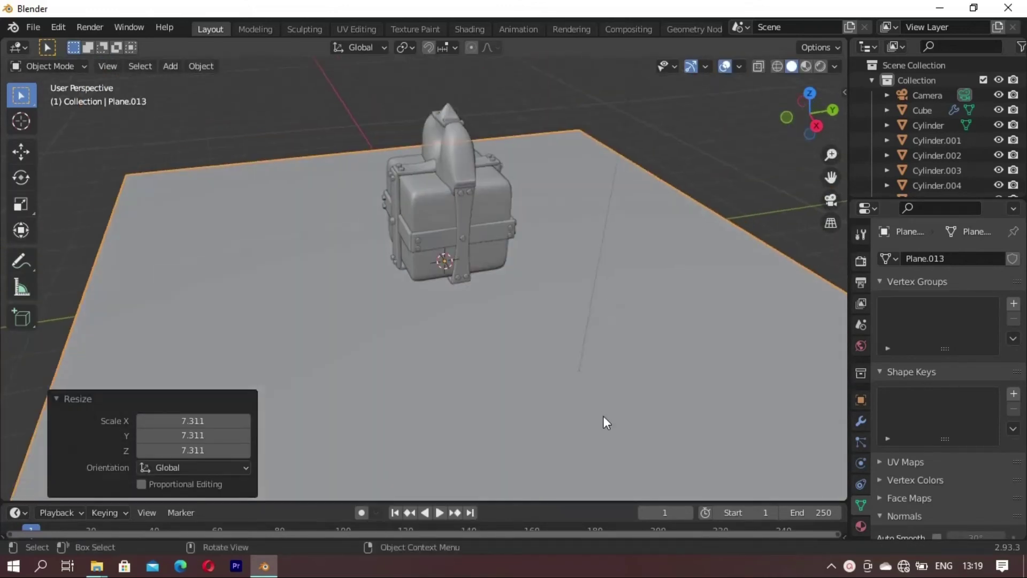
# Step: Reframe the camera shot around the backpack through the camera view
pyautogui.press('KP_0')
pyautogui.moveTo(531, 286); pyautogui.dragTo(524, 320, button='middle')
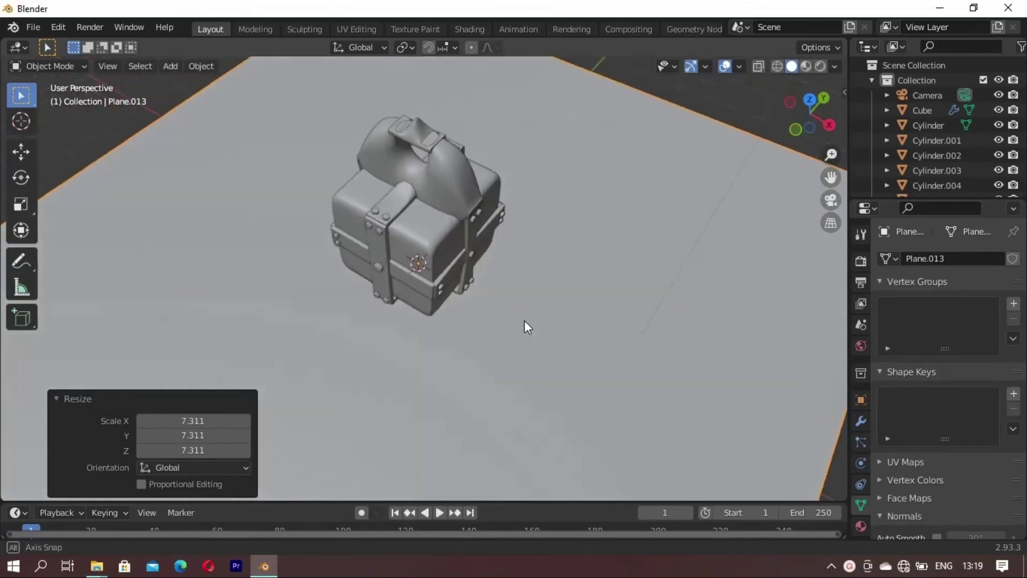
pyautogui.press('KP_0')
pyautogui.press('n')
pyautogui.click(840, 155)
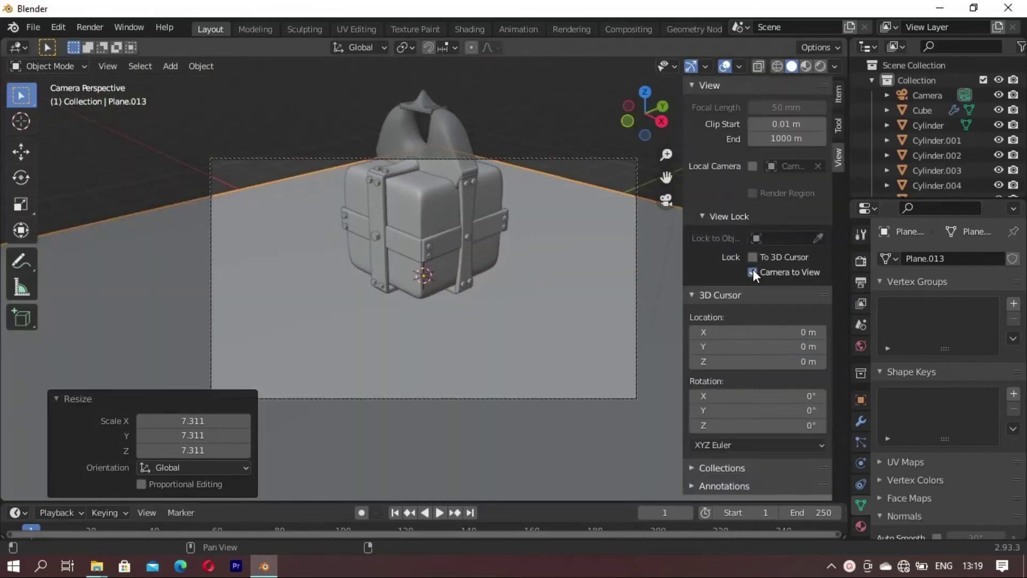
pyautogui.press('n')
pyautogui.moveTo(548, 301)
pyautogui.mouseDown(button='middle')
pyautogui.moveTo(555, 355)
pyautogui.moveTo(479, 390)
pyautogui.moveTo(496, 362)
pyautogui.moveTo(509, 361)
pyautogui.moveTo(484, 371)
pyautogui.moveTo(474, 355)
pyautogui.moveTo(491, 361)
pyautogui.moveTo(493, 329)
pyautogui.moveTo(512, 316)
pyautogui.mouseUp(button='middle')
pyautogui.moveTo(572, 304); pyautogui.dragTo(544, 269, button='middle')
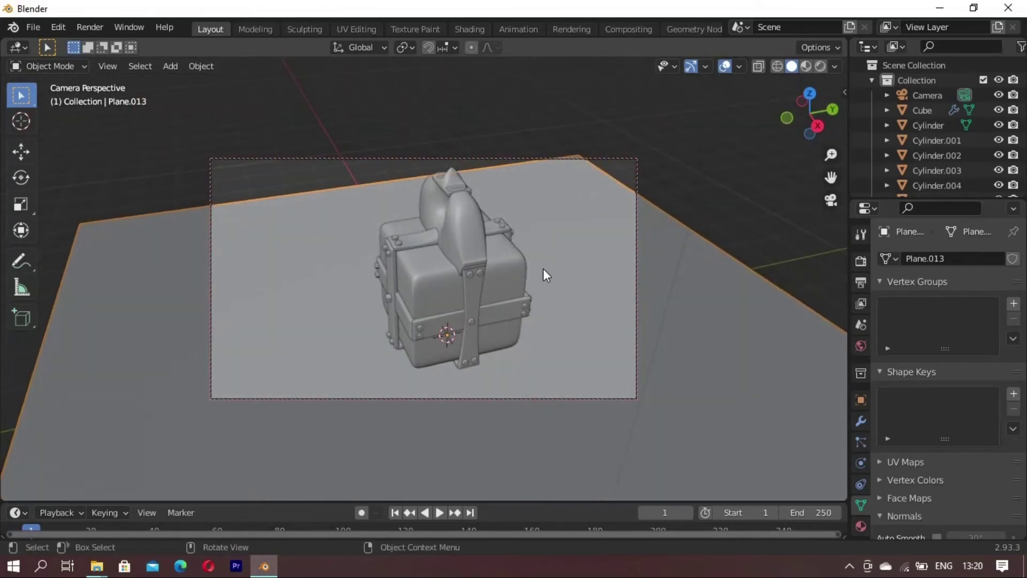
pyautogui.scroll(3, 542, 268)
pyautogui.scroll(-3, 535, 266)
pyautogui.press('KP_0')
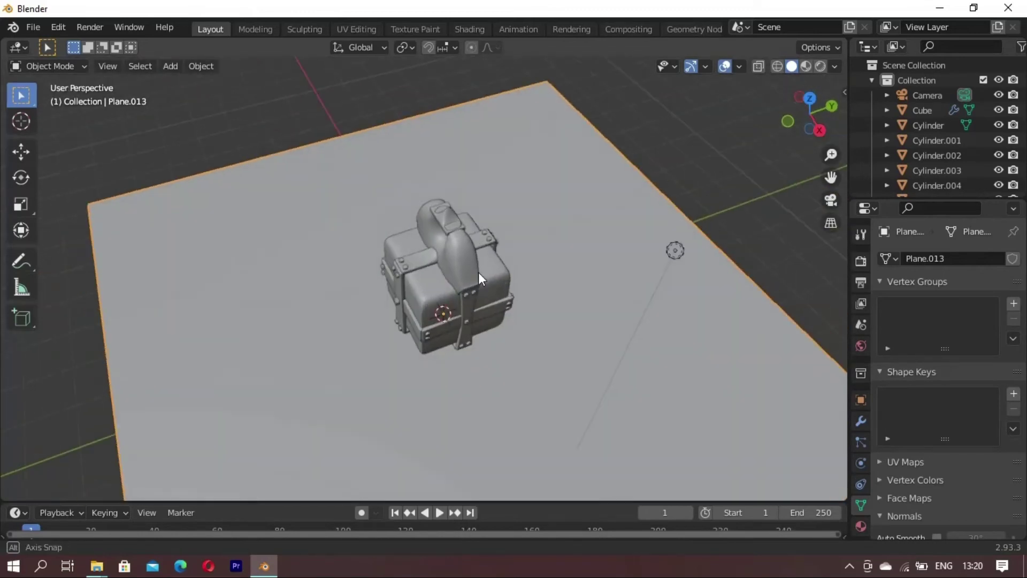
# Step: In Edit Mode, extrude the plane's back edge upward into a wall
pyautogui.press('Tab')
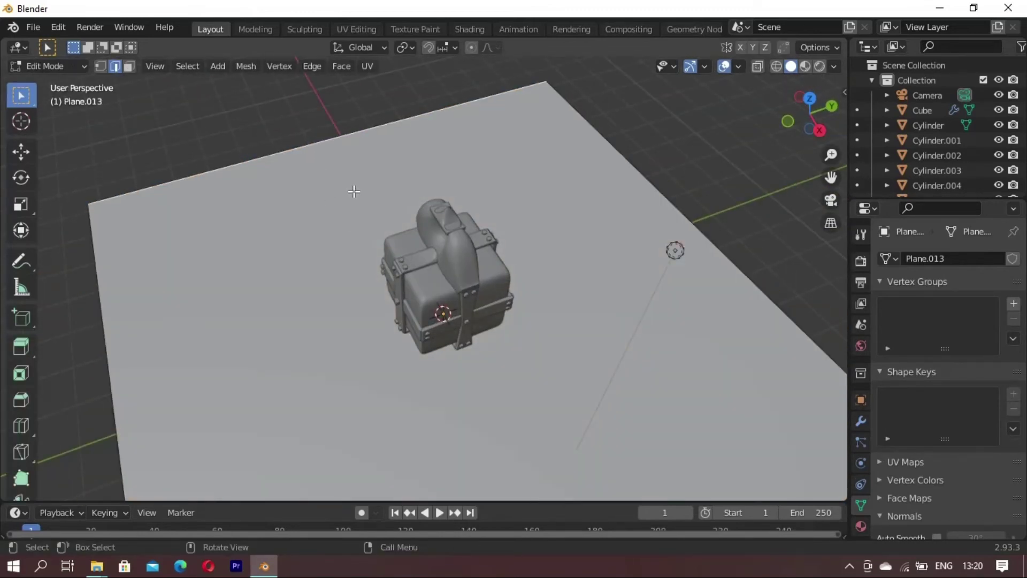
pyautogui.press('e')
pyautogui.click(366, 249)
pyautogui.scroll(-3, 328, 217)
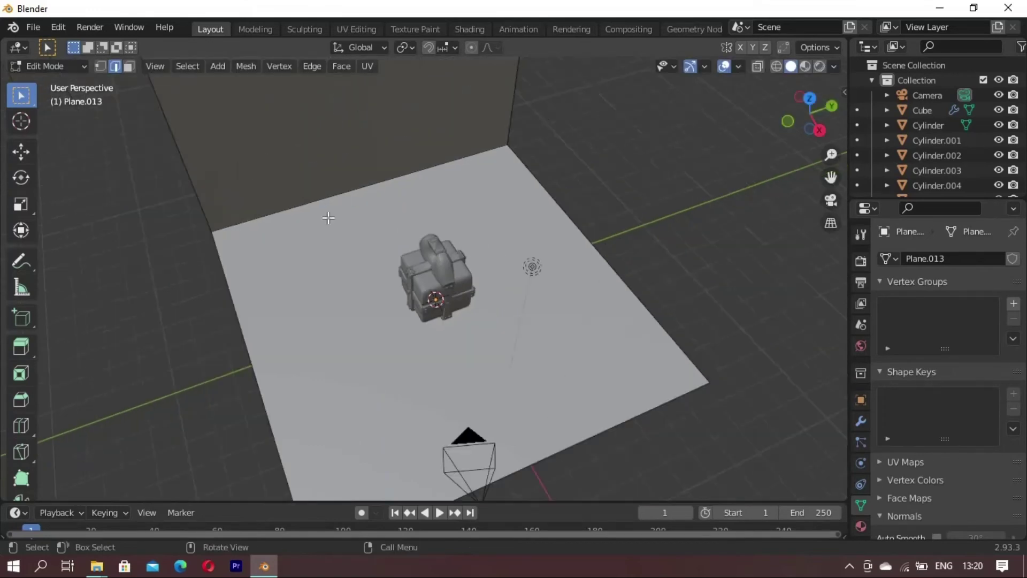
pyautogui.moveTo(329, 217); pyautogui.dragTo(442, 217, button='middle')
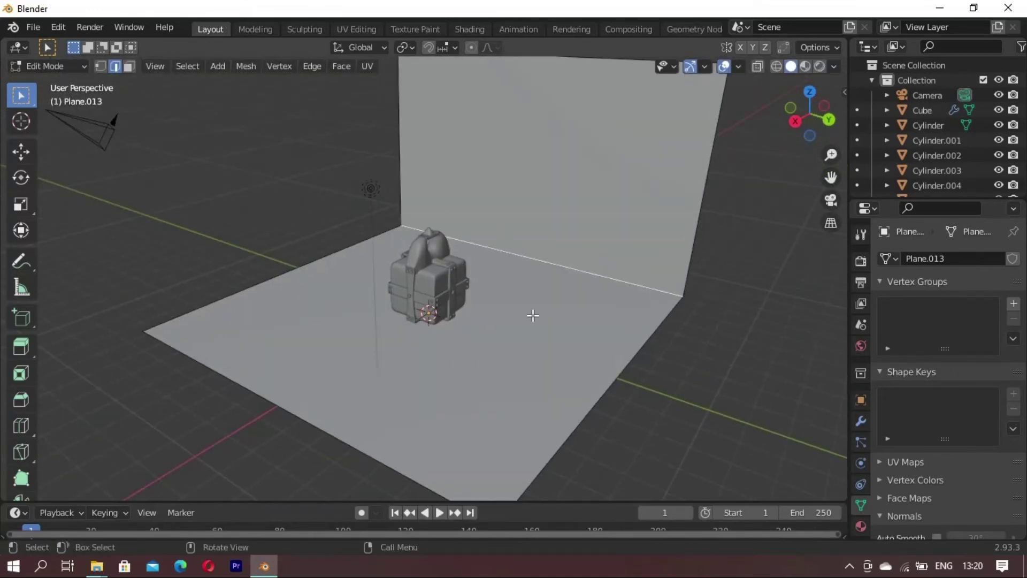
# Step: Bevel the floor-wall corner edge 0.432 m with 10 segments
pyautogui.hotkey('ctrl', 'b')
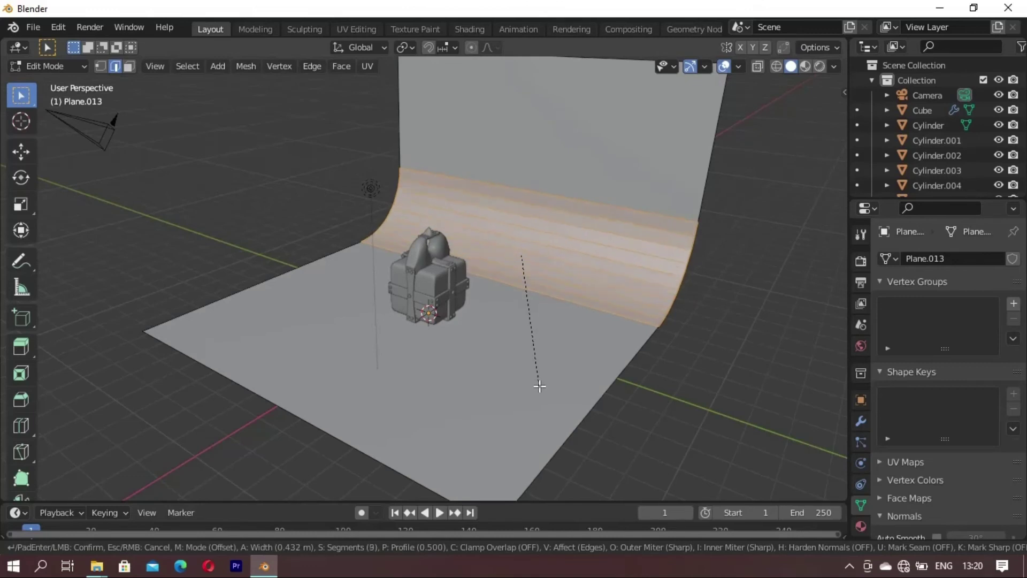
pyautogui.scroll(1, 539, 387)
pyautogui.click(539, 386)
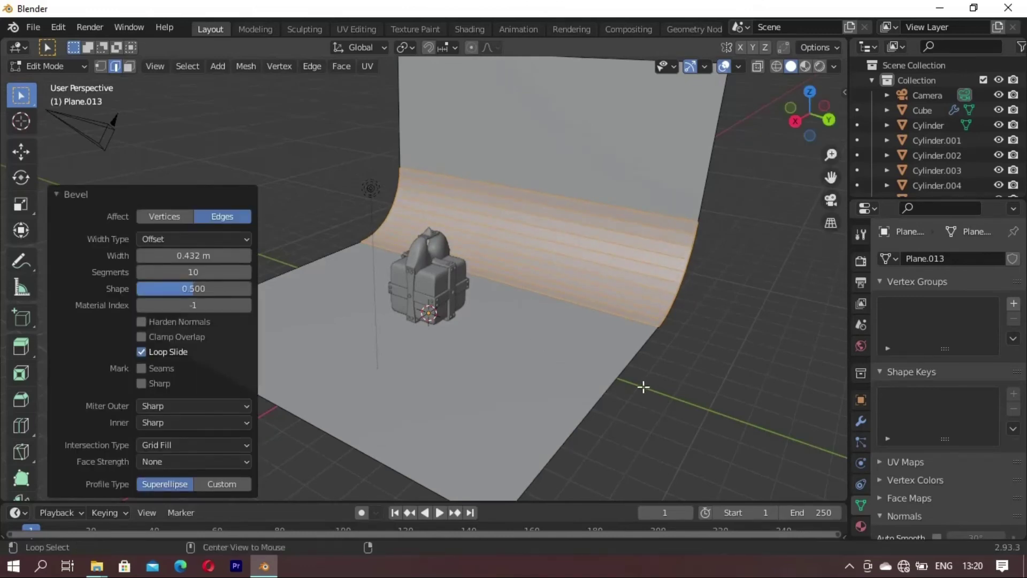
pyautogui.press('Tab')
# Step: Apply Shade Smooth to the curved backdrop and deselect it
pyautogui.rightClick(667, 321)
pyautogui.click(727, 259)
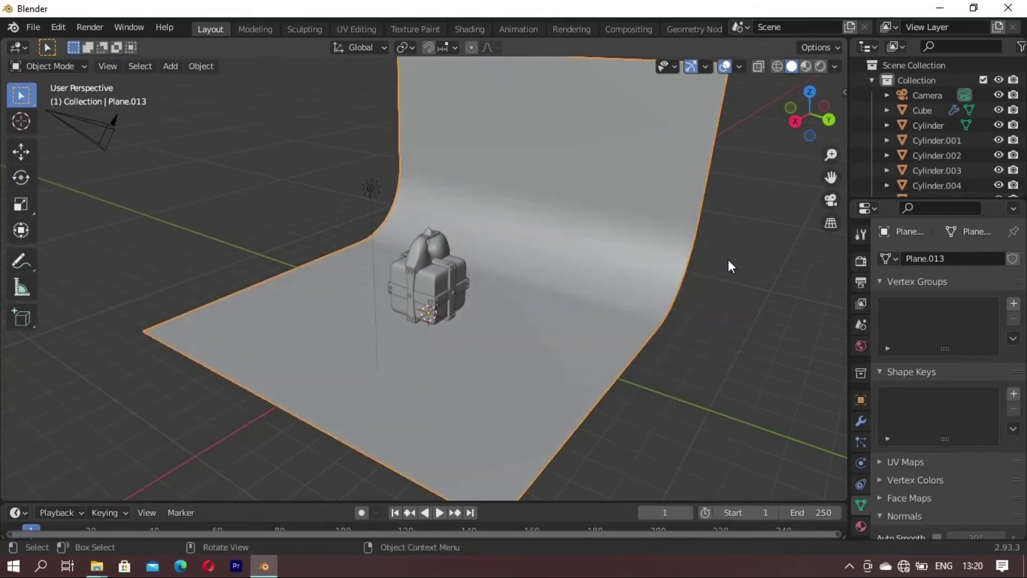
pyautogui.scroll(-2, 563, 368)
pyautogui.click(637, 367)
pyautogui.moveTo(564, 372)
pyautogui.mouseDown(button='middle')
pyautogui.moveTo(638, 367)
pyautogui.moveTo(538, 332)
pyautogui.mouseUp(button='middle')
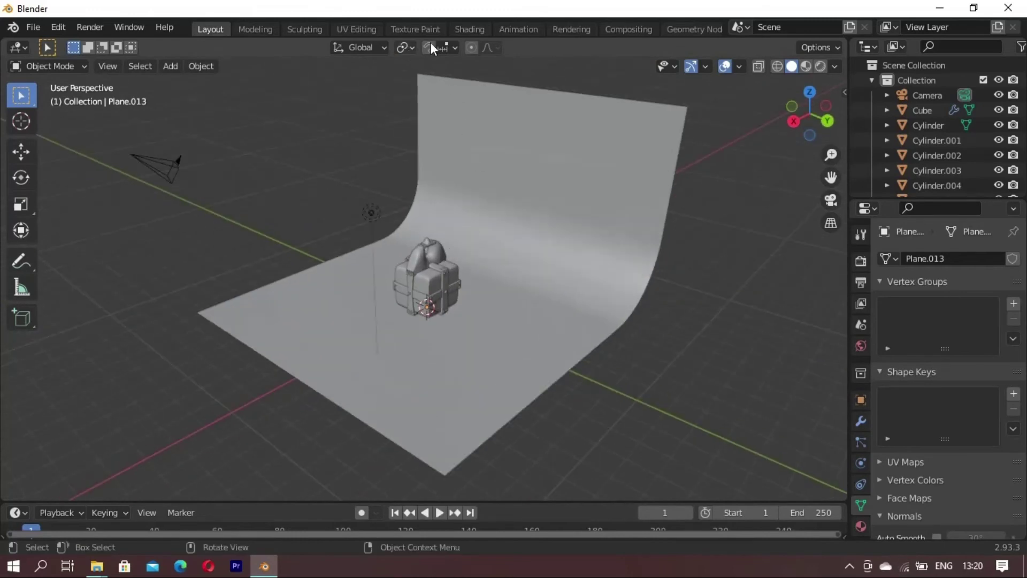
# Step: In the Shading workspace, give the backdrop a new material named dff
pyautogui.click(472, 29)
pyautogui.moveTo(583, 271); pyautogui.dragTo(550, 313, button='middle')
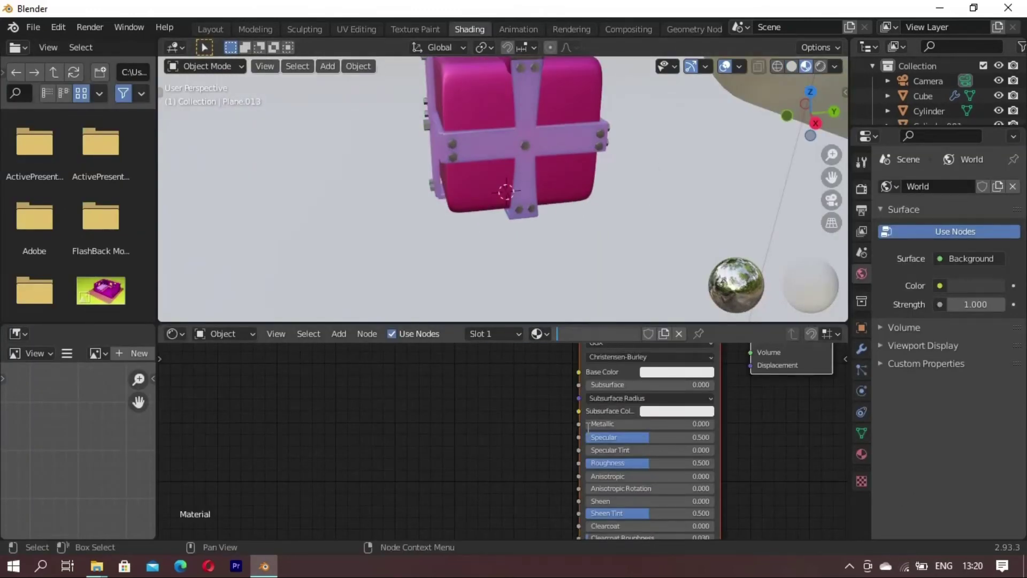
pyautogui.write('df')
pyautogui.press('Return')
pyautogui.moveTo(527, 463); pyautogui.dragTo(453, 534, button='middle')
# Step: Set the dff Base Color to pure black and return to Layout
pyautogui.click(603, 456)
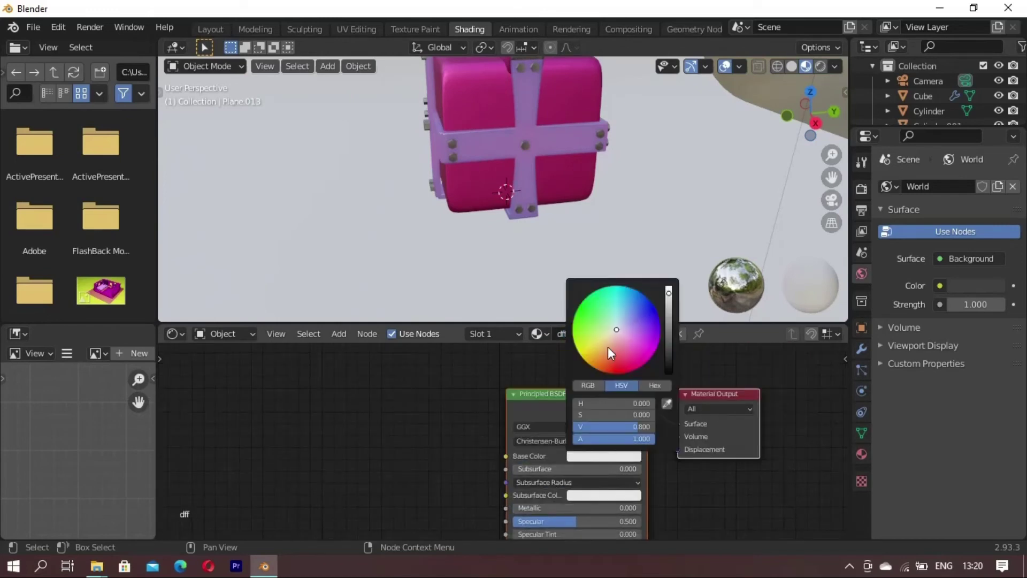
pyautogui.click(615, 303)
pyautogui.click(577, 332)
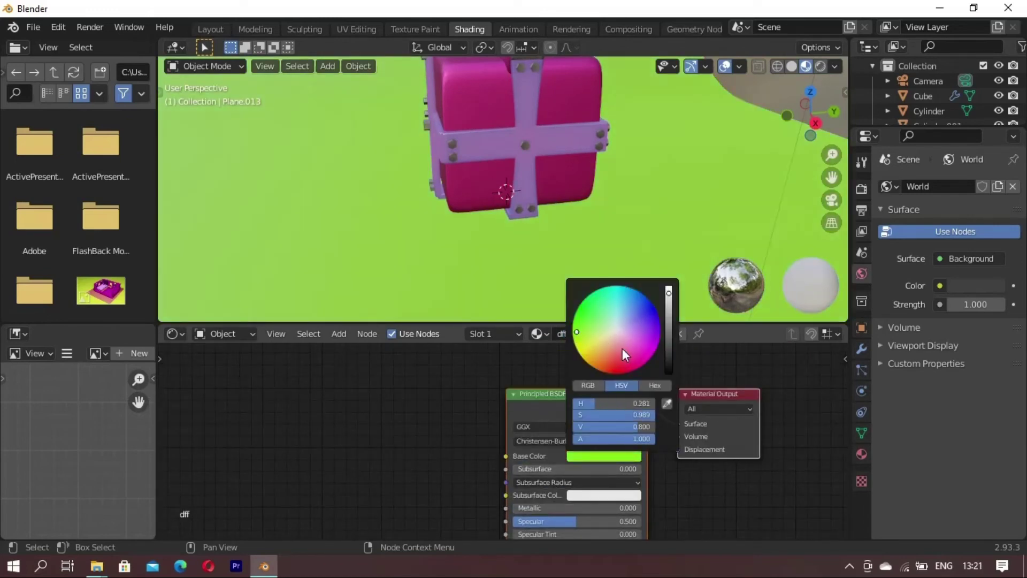
pyautogui.moveTo(623, 354)
pyautogui.mouseDown()
pyautogui.moveTo(616, 380)
pyautogui.moveTo(613, 362)
pyautogui.mouseUp()
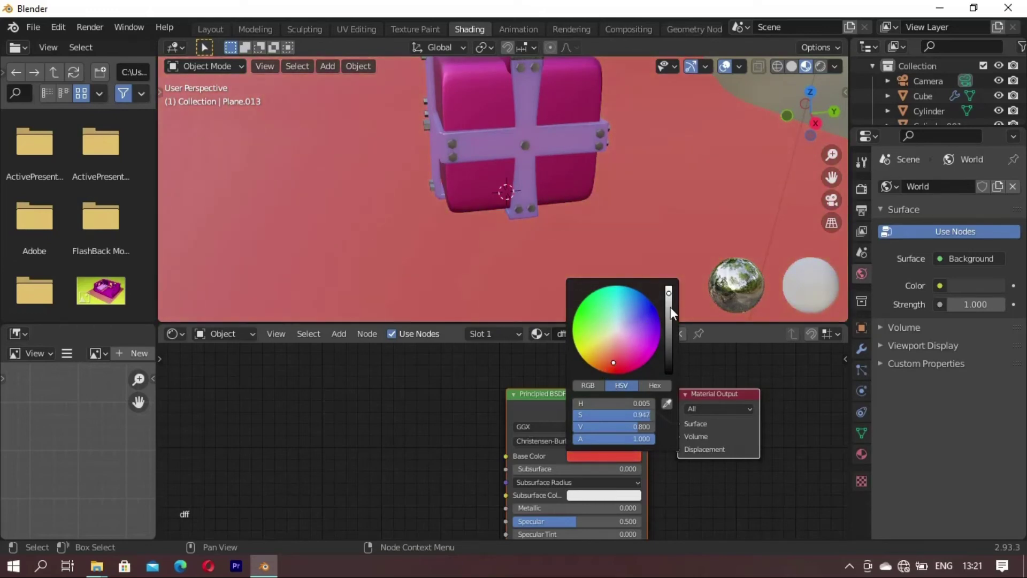
pyautogui.moveTo(669, 307); pyautogui.dragTo(670, 409)
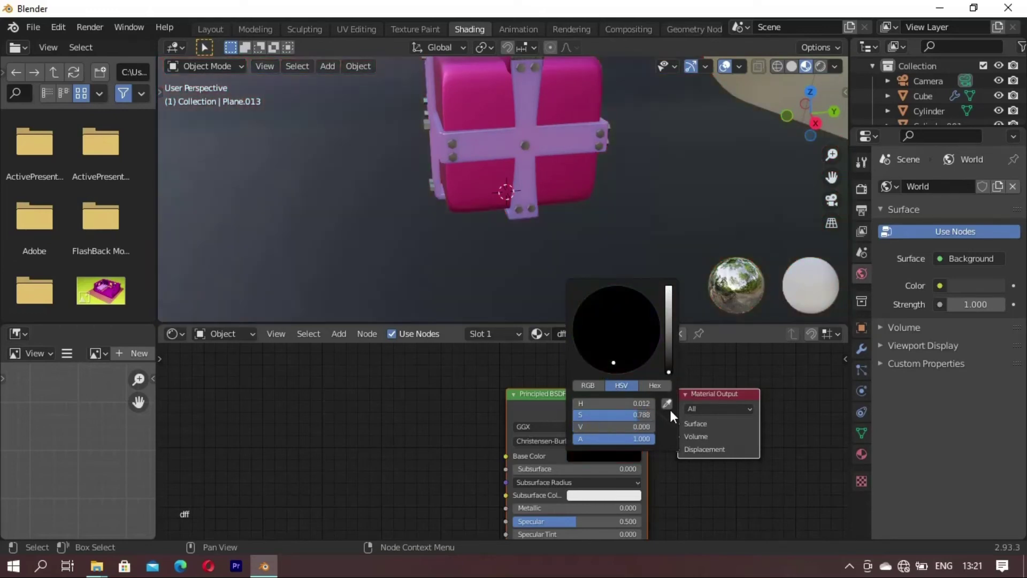
pyautogui.click(209, 28)
# Step: Preview the backpack against the black backdrop in Rendered view
pyautogui.moveTo(482, 268)
pyautogui.mouseDown(button='middle')
pyautogui.moveTo(516, 269)
pyautogui.moveTo(467, 281)
pyautogui.mouseUp(button='middle')
pyautogui.scroll(3, 467, 280)
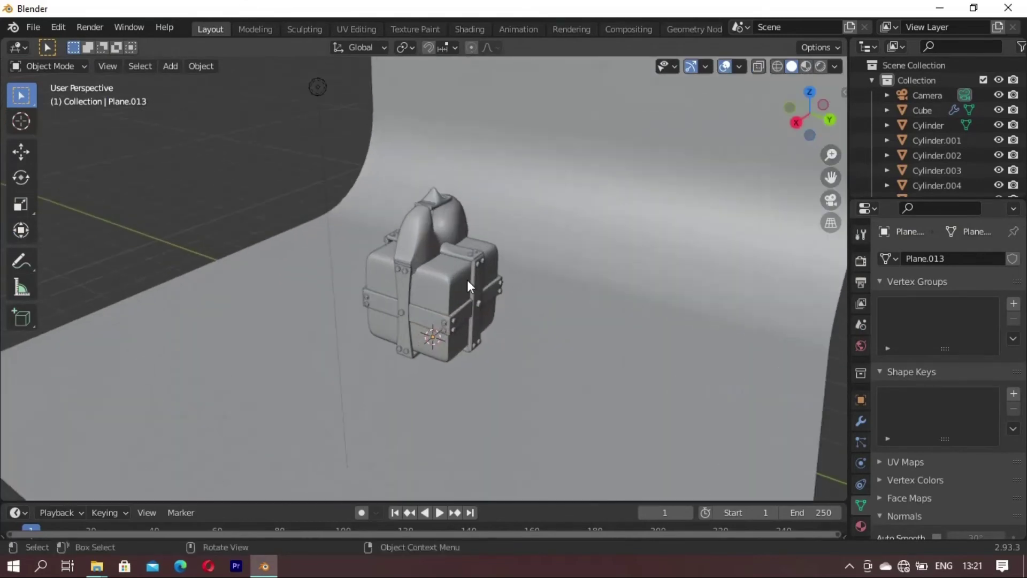
pyautogui.click(806, 66)
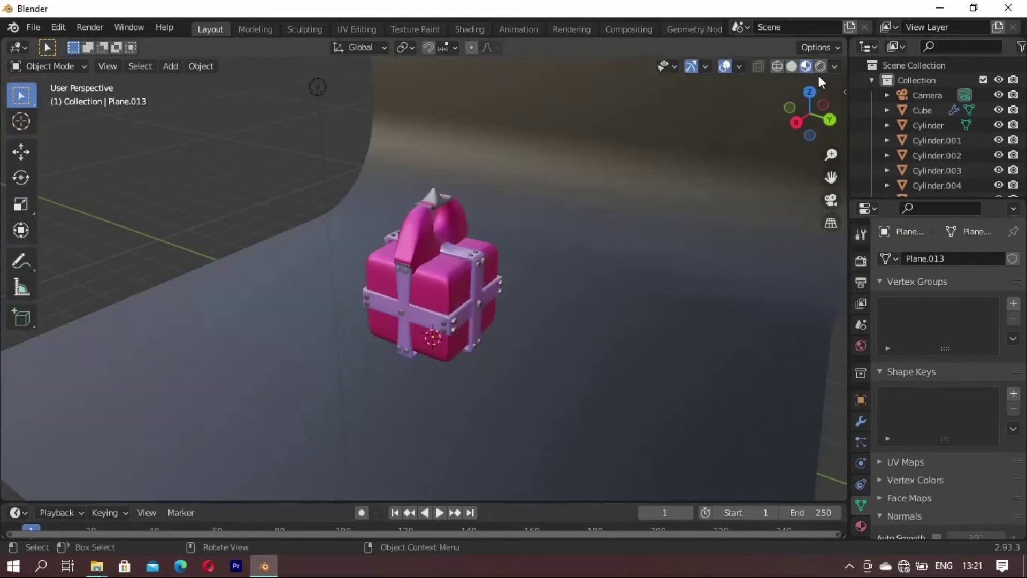
pyautogui.click(820, 66)
pyautogui.moveTo(513, 235)
pyautogui.mouseDown(button='middle')
pyautogui.moveTo(452, 271)
pyautogui.moveTo(524, 278)
pyautogui.moveTo(467, 298)
pyautogui.moveTo(530, 288)
pyautogui.mouseUp(button='middle')
pyautogui.scroll(2, 468, 299)
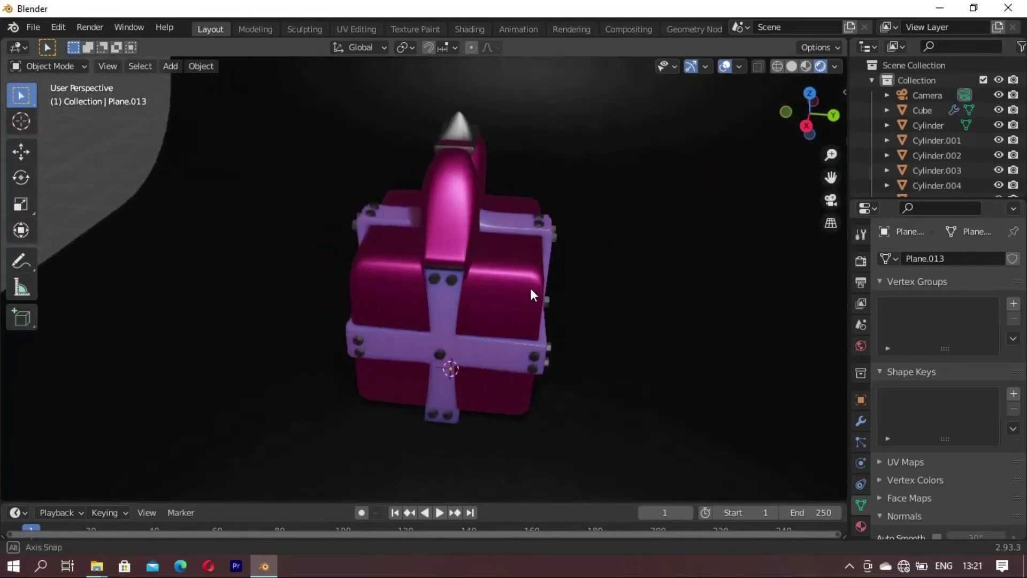
pyautogui.scroll(-2, 570, 307)
pyautogui.hotkey('shift', 'a')
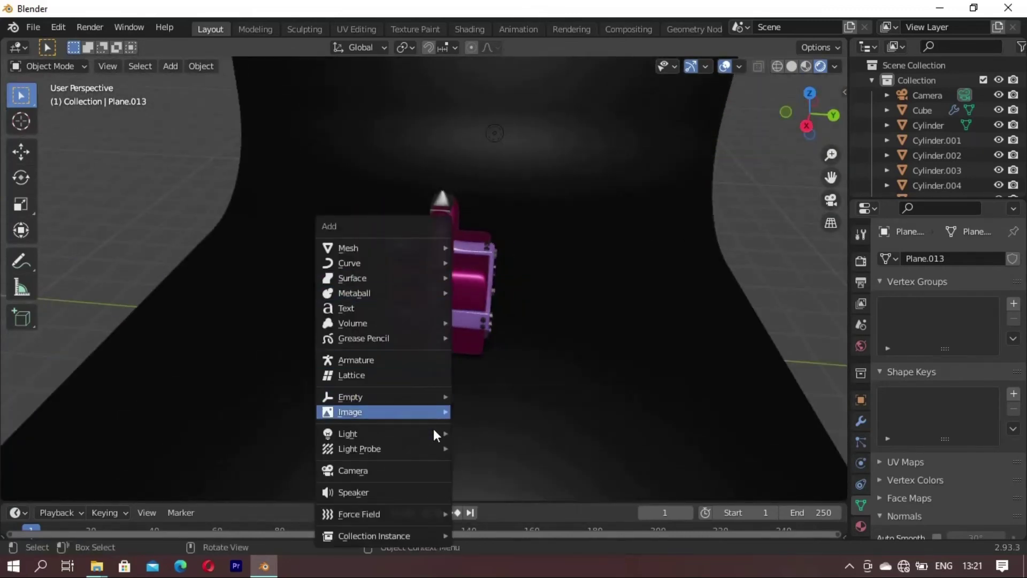
# Step: Add an area light, raise it about 4.5 m, and set its power to 85 W
pyautogui.click(481, 479)
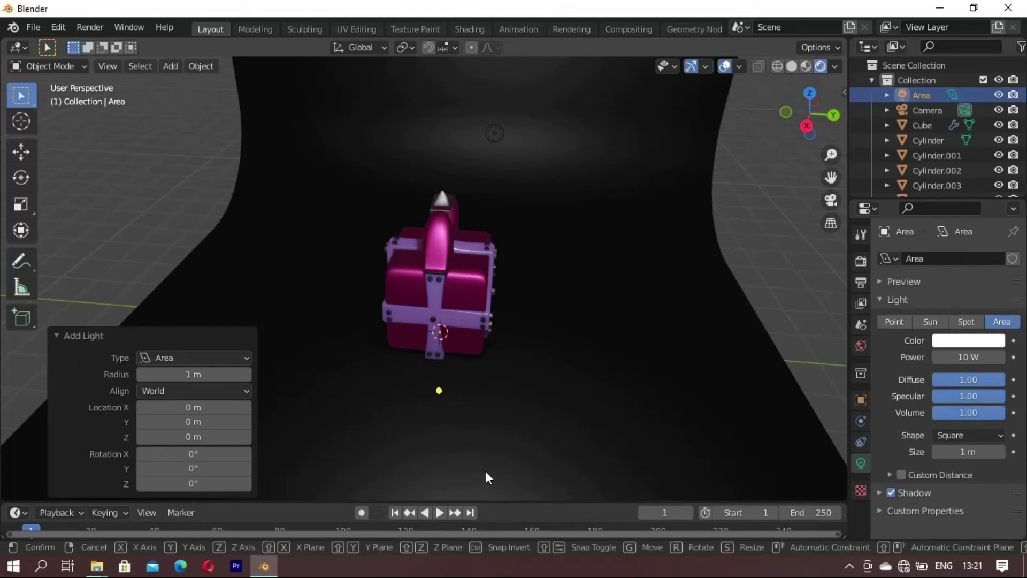
pyautogui.press('g')
pyautogui.press('z')
pyautogui.click(505, 274)
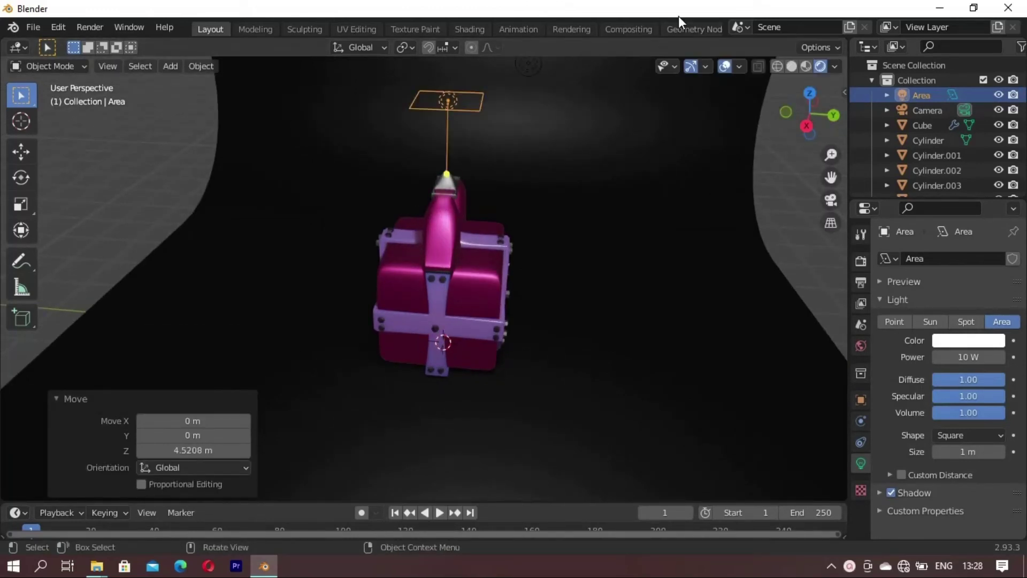
pyautogui.moveTo(675, 37); pyautogui.dragTo(669, 324)
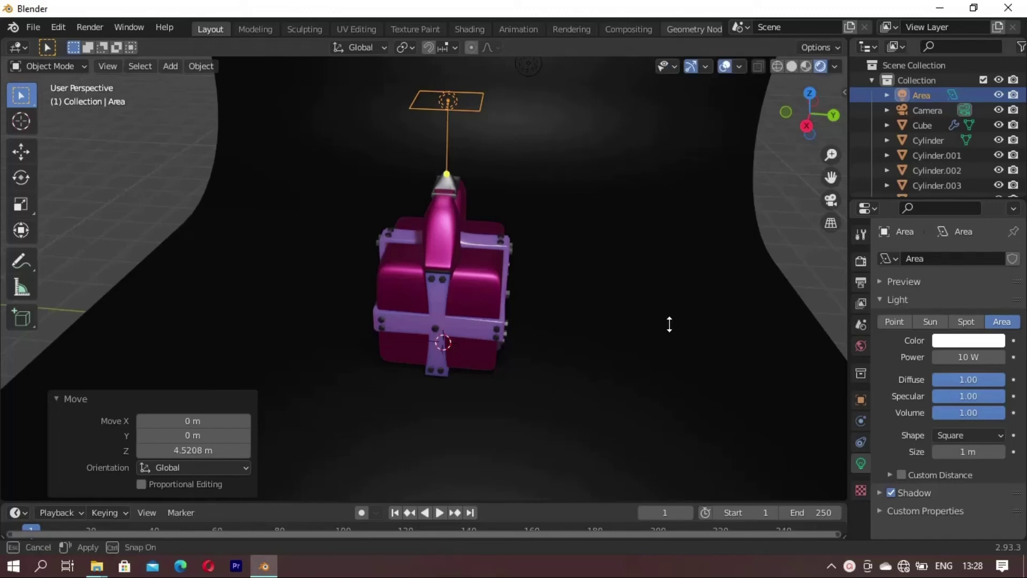
pyautogui.moveTo(619, 291)
pyautogui.mouseDown(button='middle')
pyautogui.moveTo(733, 270)
pyautogui.moveTo(531, 263)
pyautogui.moveTo(547, 274)
pyautogui.mouseUp(button='middle')
pyautogui.scroll(-4, 547, 274)
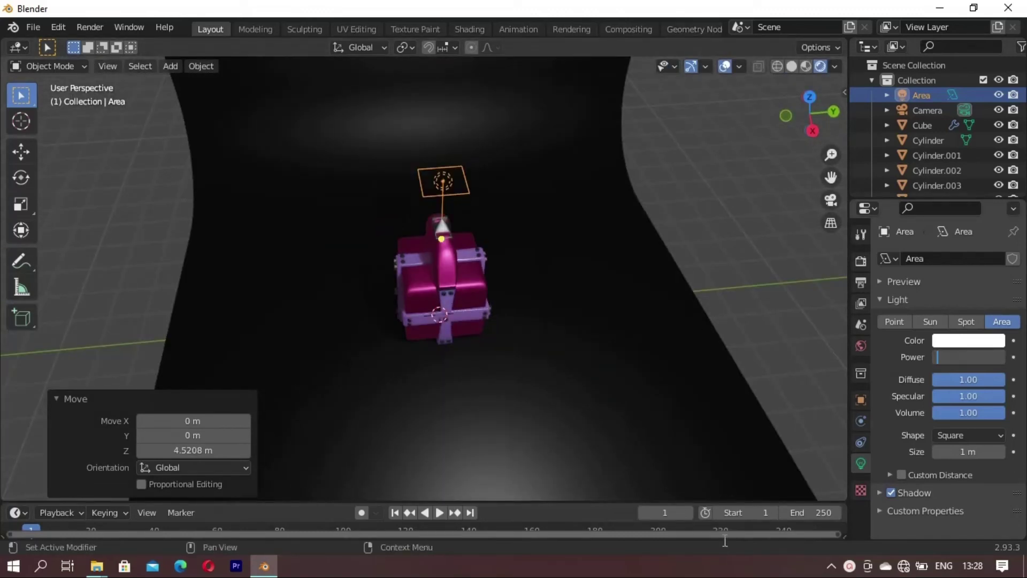
pyautogui.press('Return')
pyautogui.moveTo(731, 358)
pyautogui.mouseDown(button='middle')
pyautogui.moveTo(515, 341)
pyautogui.moveTo(451, 314)
pyautogui.moveTo(499, 320)
pyautogui.mouseUp(button='middle')
# Step: Duplicate the light, shift it 3.65 m along X, and lower it about 1.7 m
pyautogui.hotkey('shift', 'd')
pyautogui.press('x')
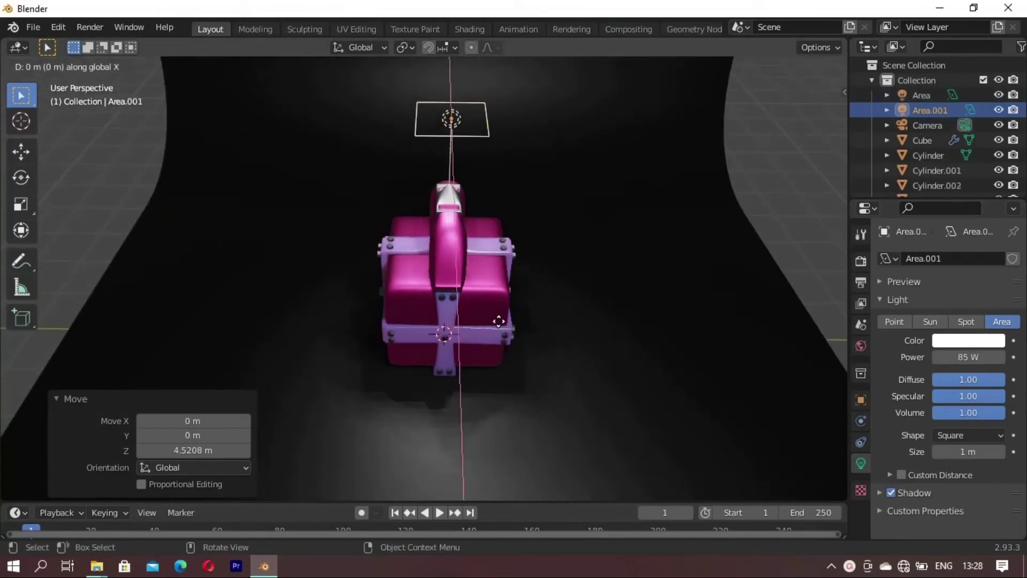
pyautogui.click(496, 59)
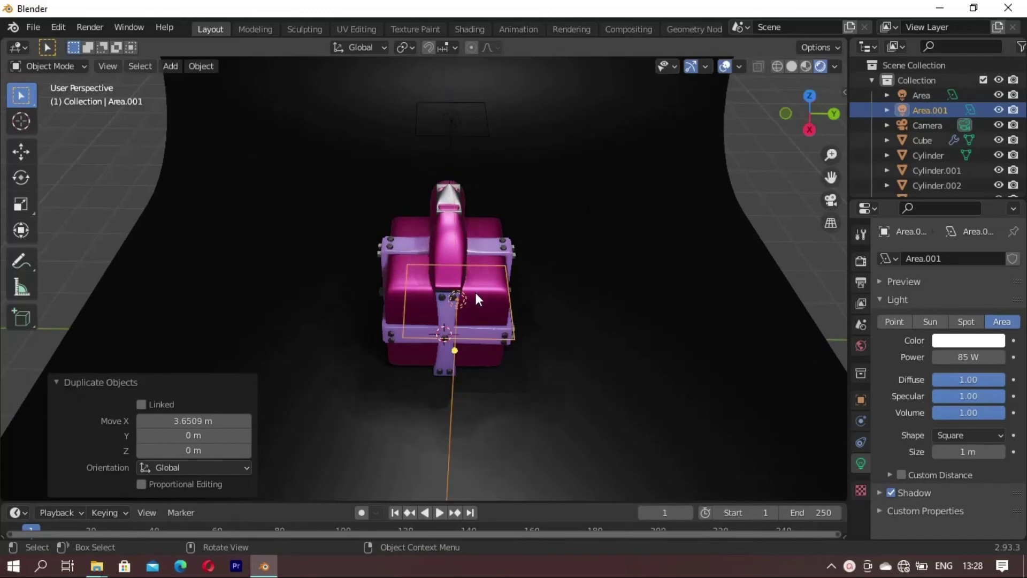
pyautogui.moveTo(474, 290); pyautogui.dragTo(575, 289, button='middle')
pyautogui.press('g')
pyautogui.press('z')
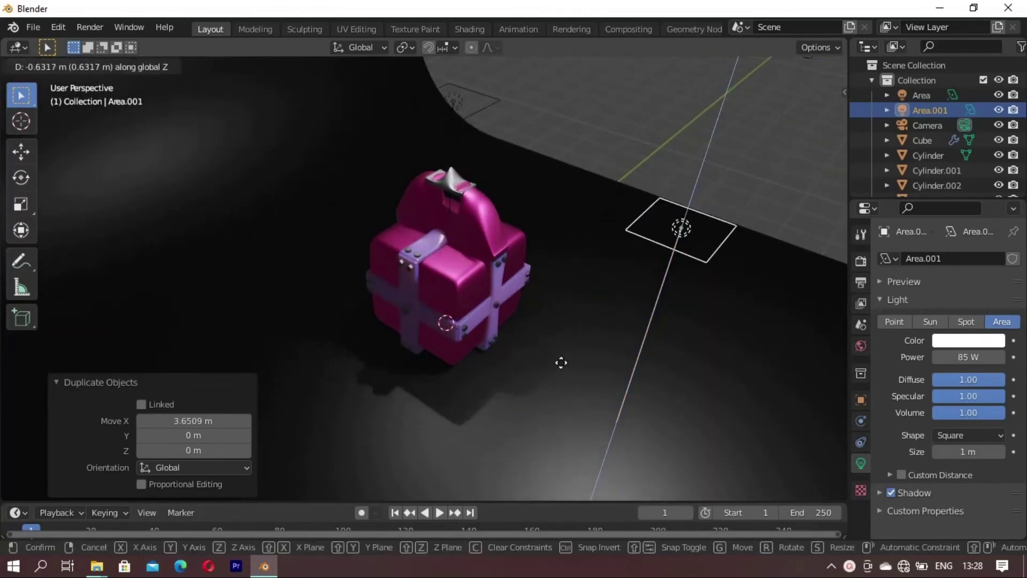
pyautogui.click(557, 407)
# Step: Tilt the copied light 57.1° on Y toward the box and color it pink
pyautogui.press('g')
pyautogui.press('y')
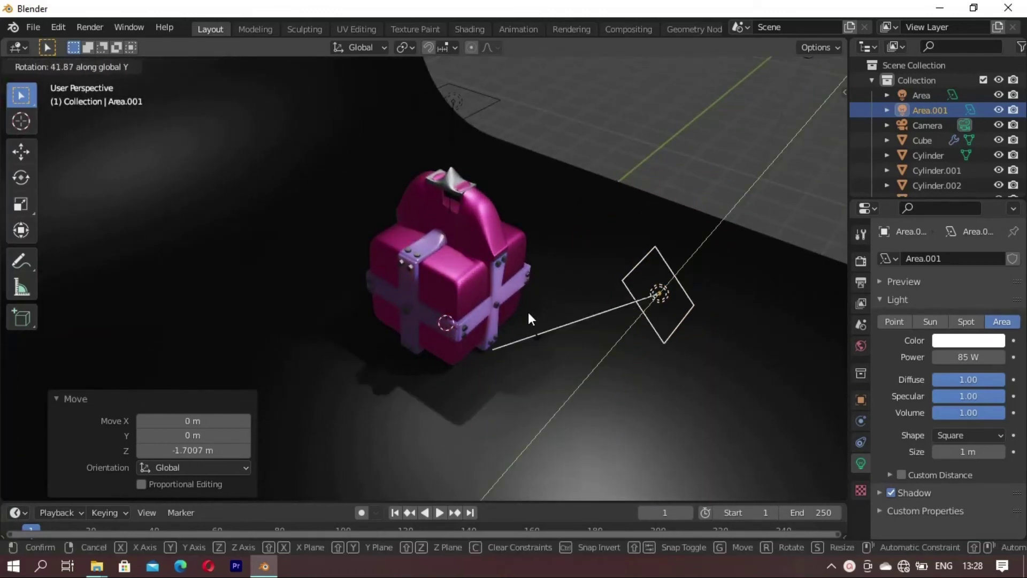
pyautogui.click(525, 297)
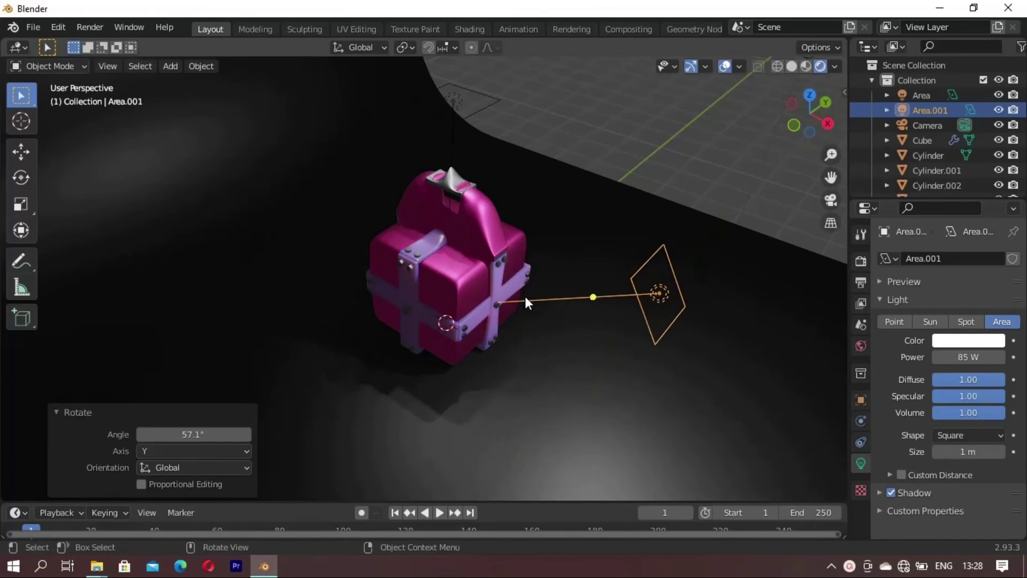
pyautogui.click(970, 339)
pyautogui.click(952, 210)
pyautogui.click(952, 219)
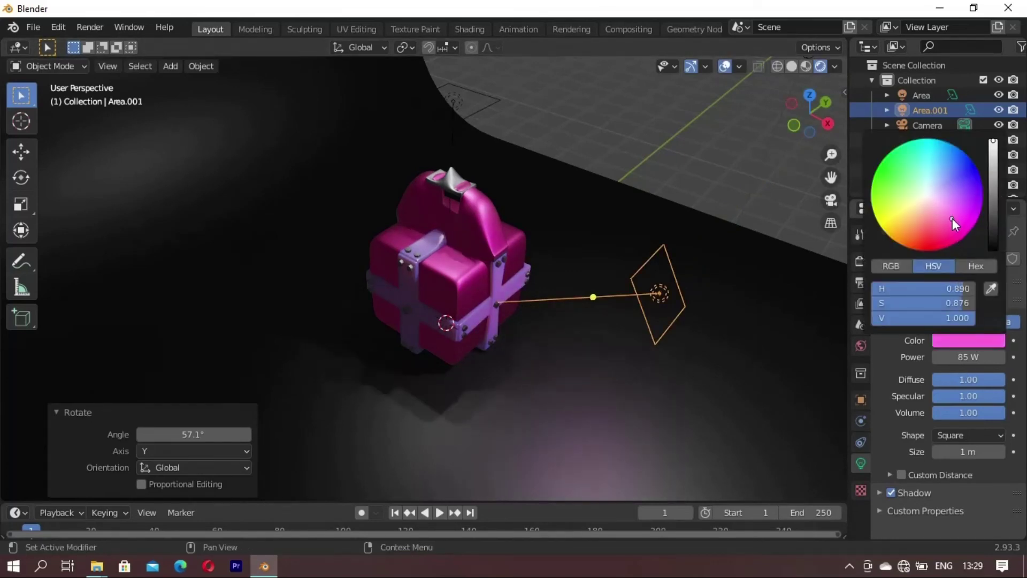
# Step: Duplicate the top light to the left side along Y, lower it 2.8 m, tilt 46.2° on X
pyautogui.click(452, 97)
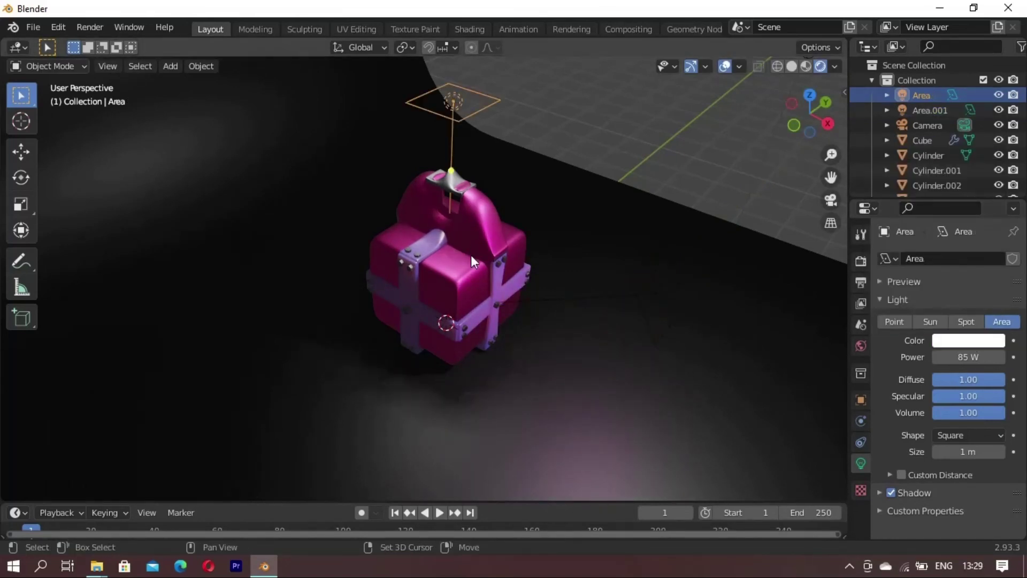
pyautogui.hotkey('shift', 'd')
pyautogui.press('y')
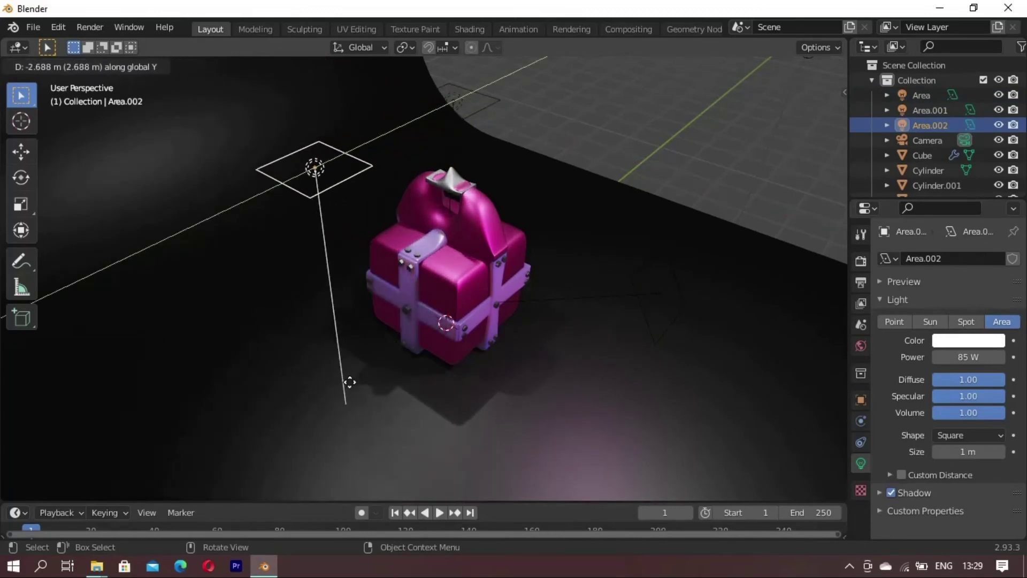
pyautogui.click(282, 439)
pyautogui.press('g')
pyautogui.press('z')
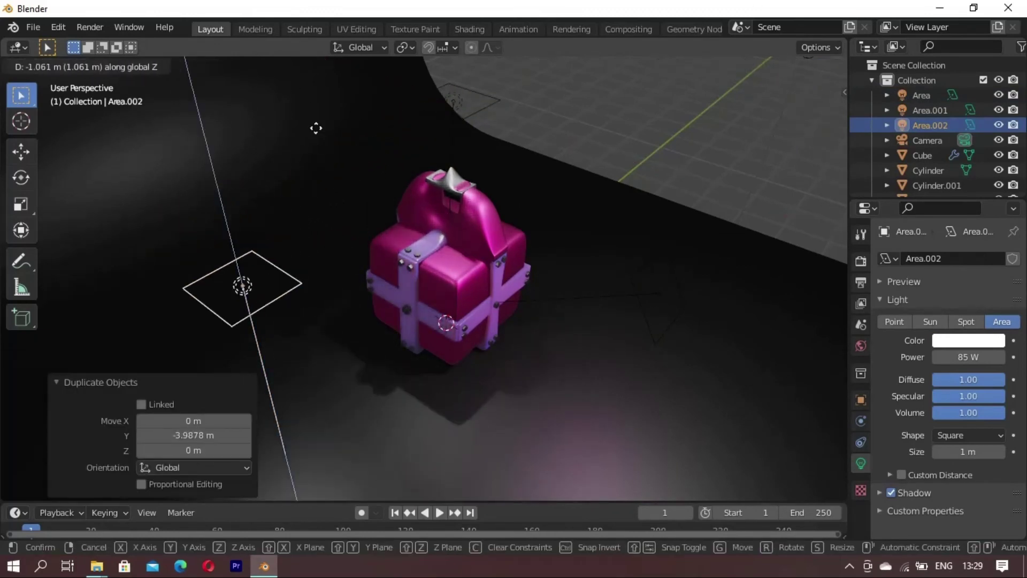
pyautogui.click(328, 185)
pyautogui.press('r')
pyautogui.press('x')
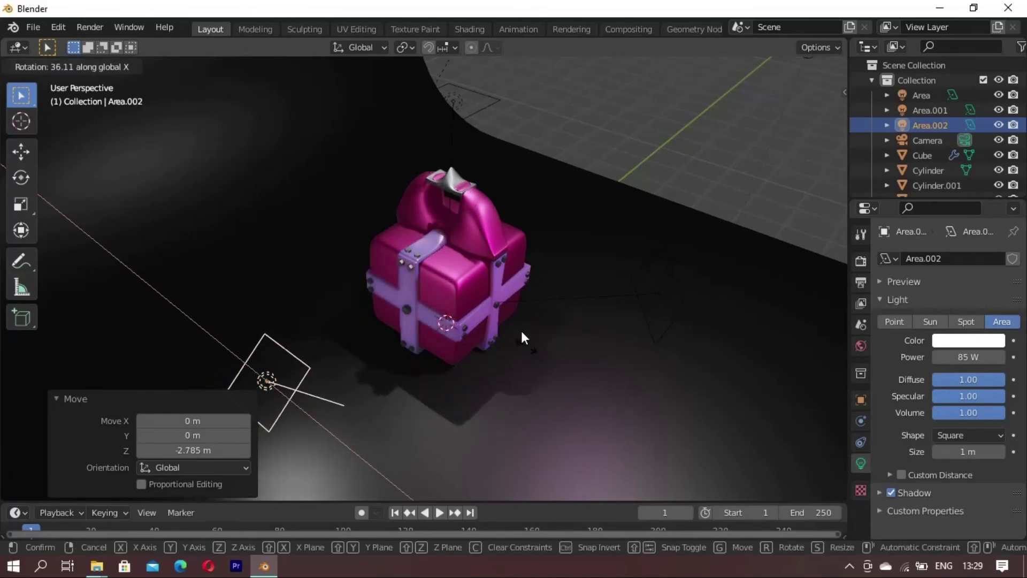
pyautogui.click(582, 379)
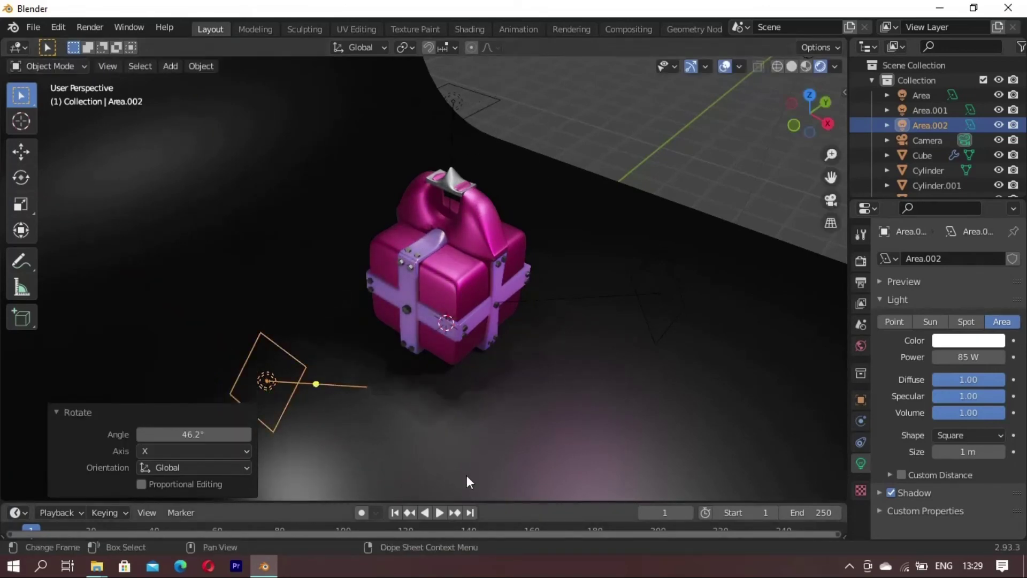
# Step: Settle the left light's X tilt at 20.3° and color it pale pink
pyautogui.press('r')
pyautogui.press('x')
pyautogui.click(530, 402)
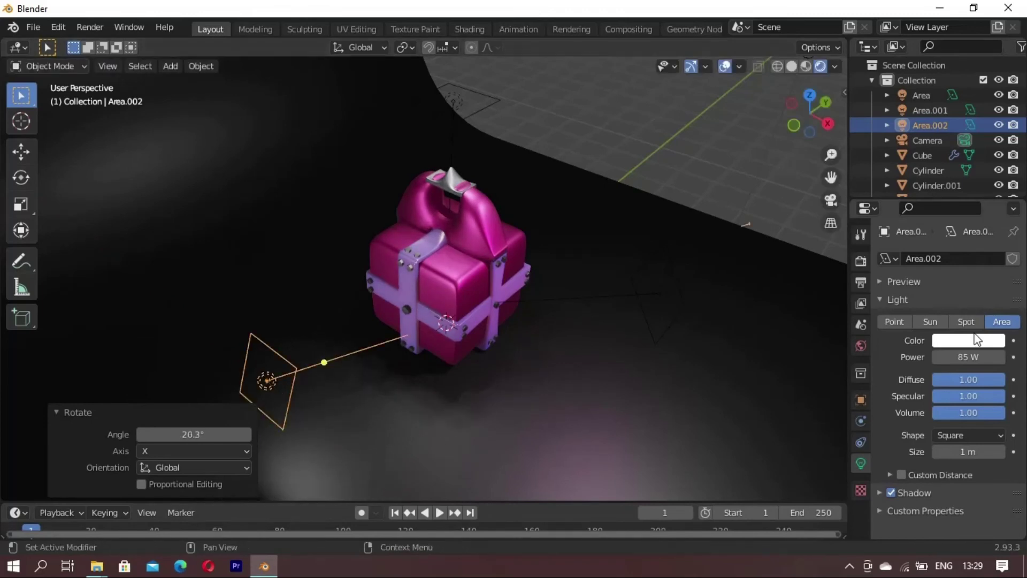
pyautogui.click(969, 341)
pyautogui.click(938, 209)
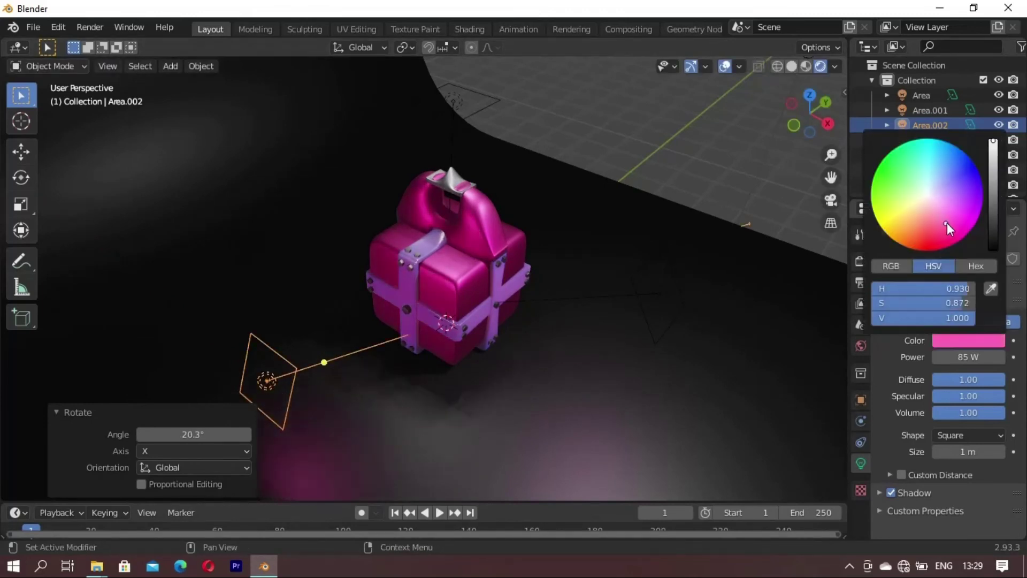
pyautogui.click(943, 198)
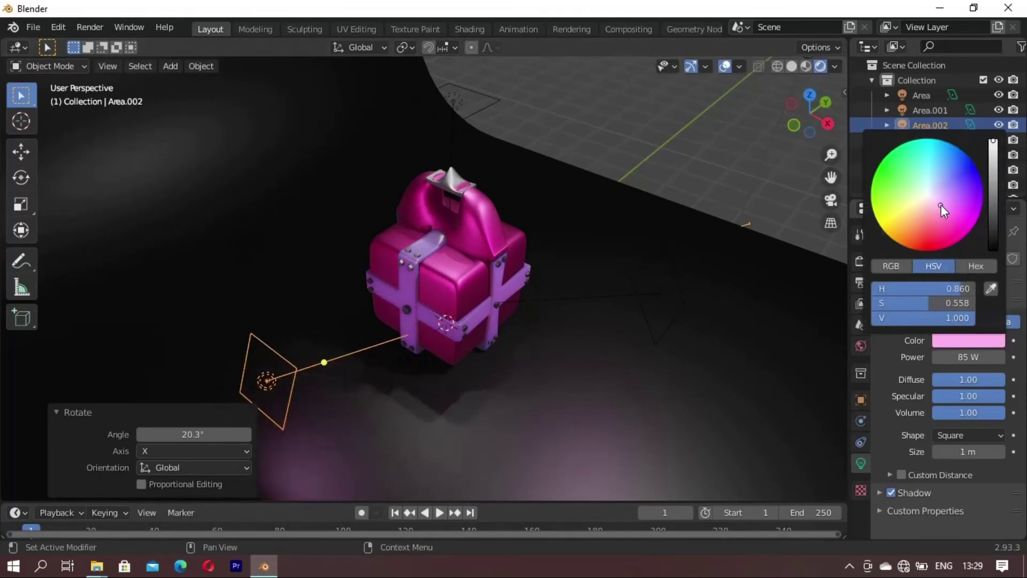
# Step: Push the left pink light further out along the Y axis
pyautogui.moveTo(673, 286)
pyautogui.mouseDown(button='middle')
pyautogui.moveTo(438, 309)
pyautogui.moveTo(416, 283)
pyautogui.moveTo(378, 298)
pyautogui.mouseUp(button='middle')
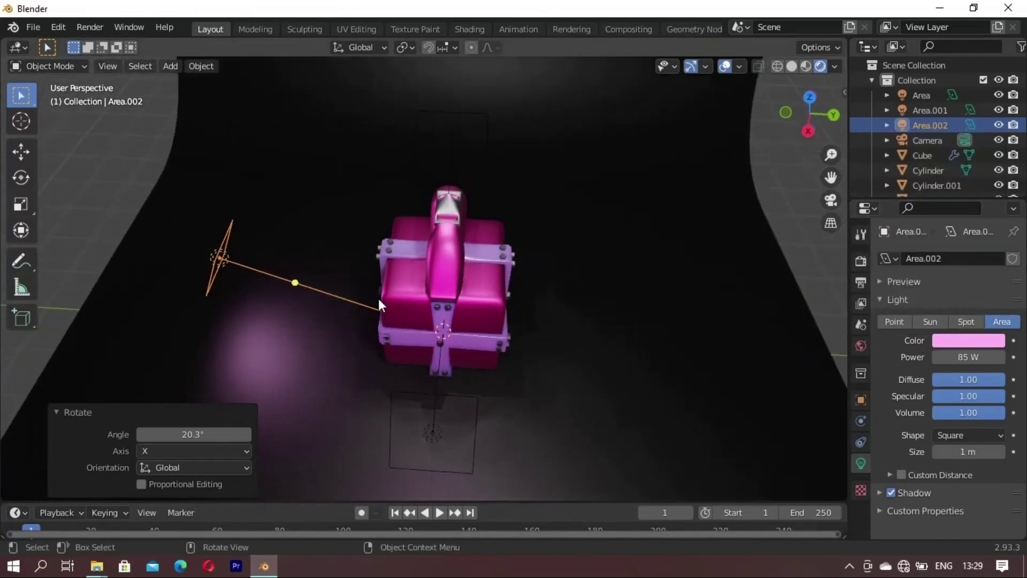
pyautogui.press('g')
pyautogui.press('y')
pyautogui.click(323, 294)
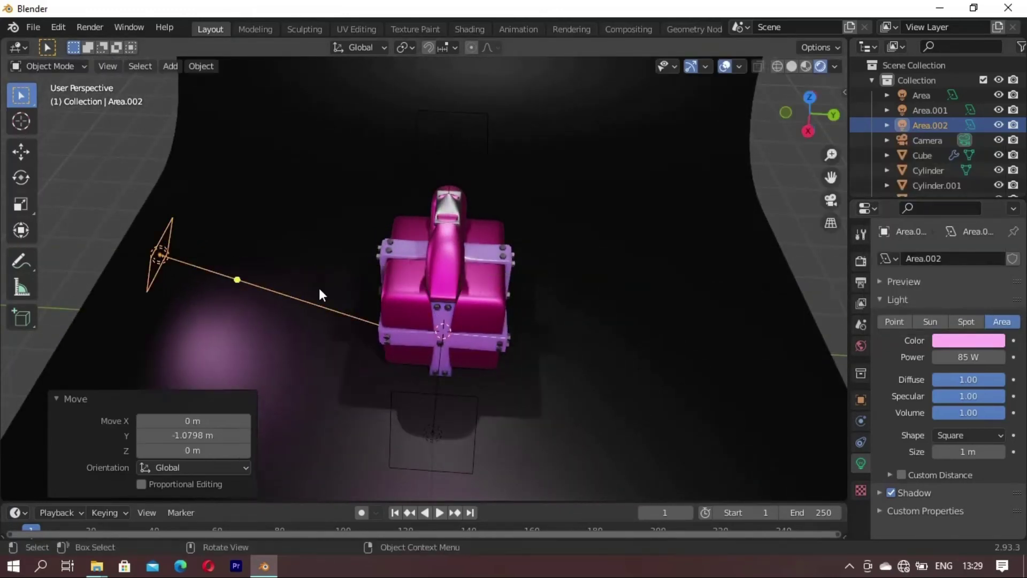
pyautogui.click(448, 154)
# Step: Duplicate the top area light 4.42 m along Y, lower it ~3.3 m, and tilt it toward the box
pyautogui.hotkey('shift', 'd')
pyautogui.press('y')
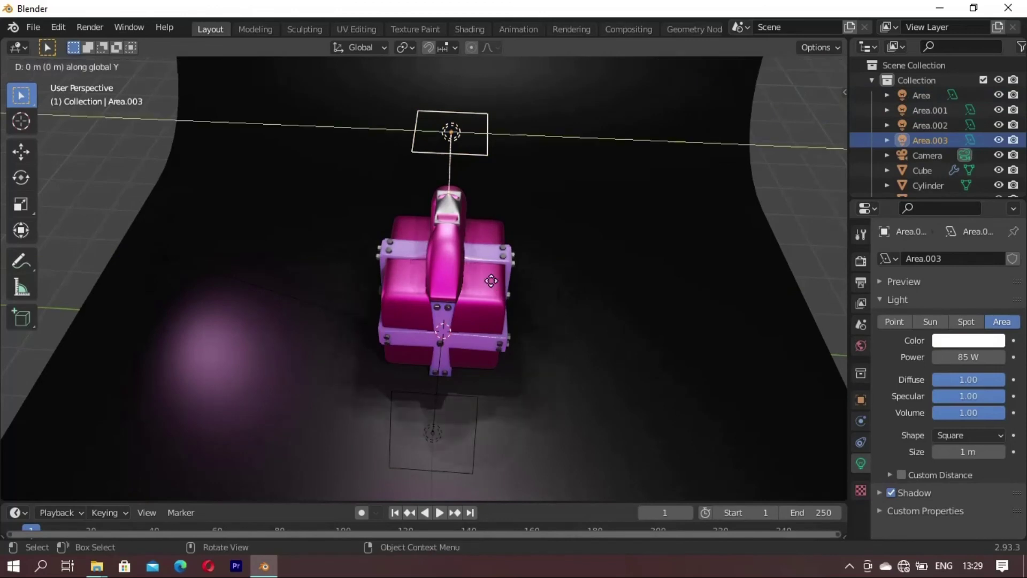
pyautogui.click(824, 288)
pyautogui.press('g')
pyautogui.press('z')
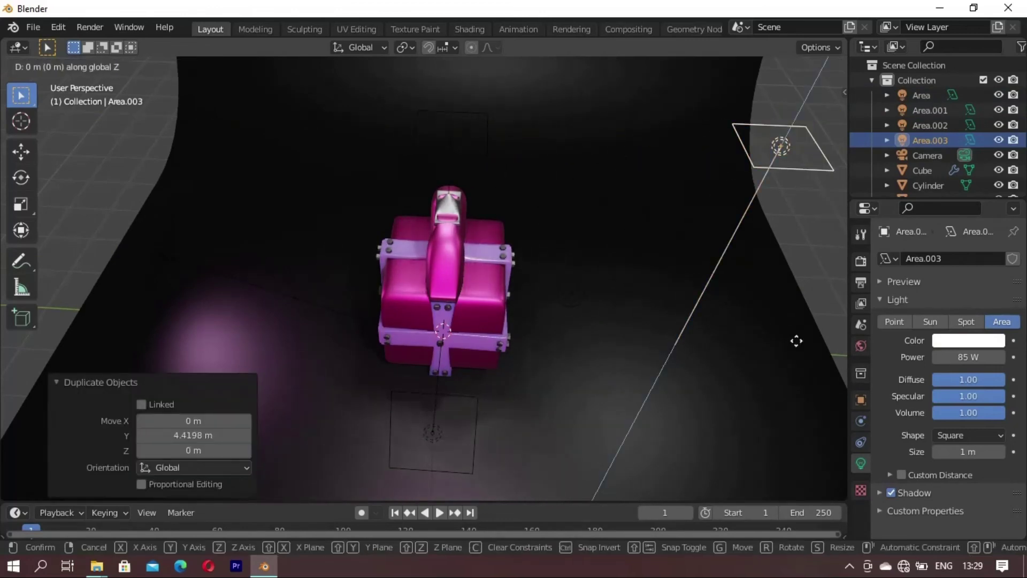
pyautogui.click(756, 455)
pyautogui.press('r')
pyautogui.press('x')
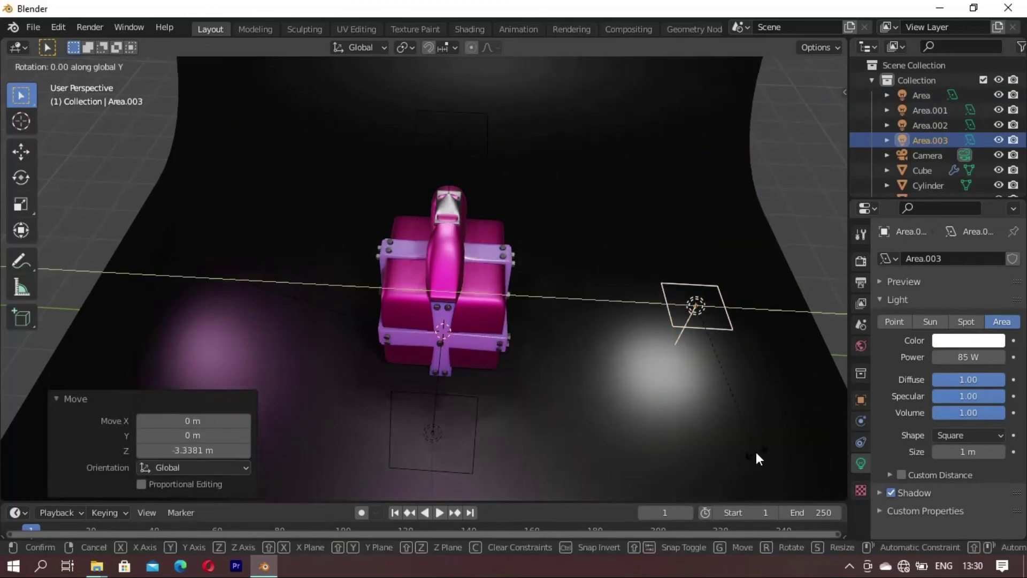
pyautogui.click(529, 402)
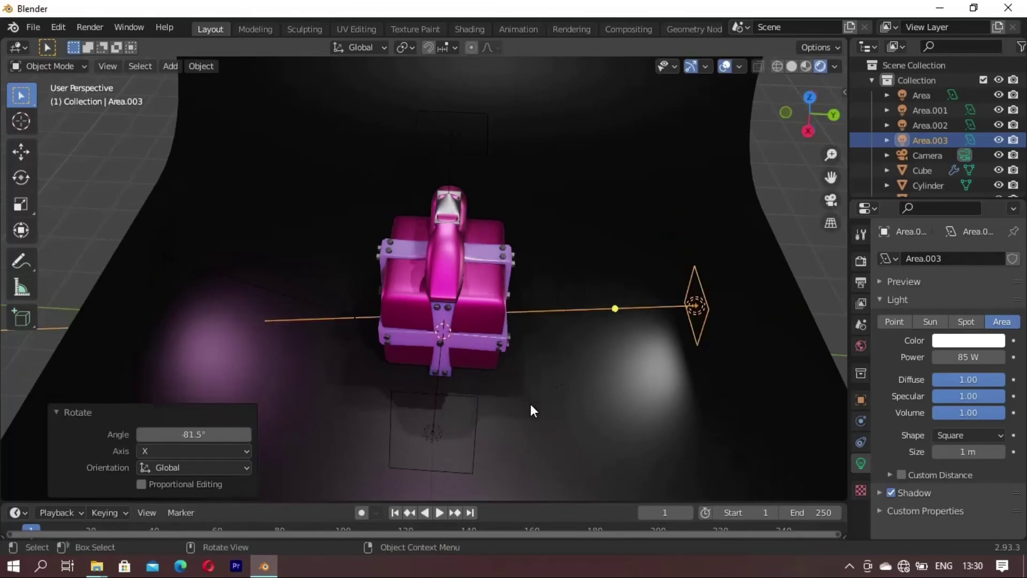
# Step: Shift Area.003 0.86 m along Y and make it and the top area light pink
pyautogui.press('h')
pyautogui.rightClick(530, 403)
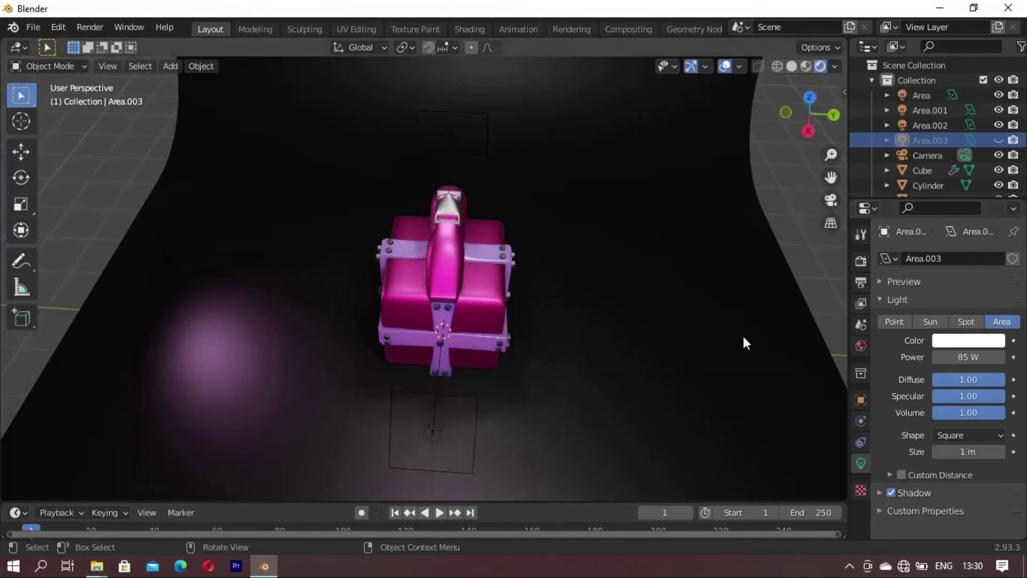
pyautogui.hotkey('alt', 'h')
pyautogui.press('g')
pyautogui.press('z')
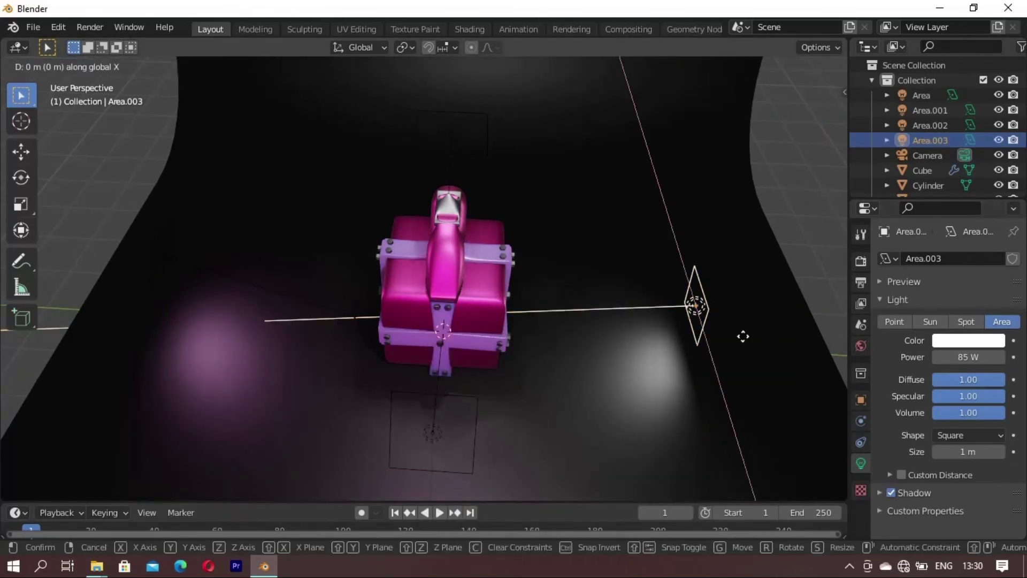
pyautogui.press('y')
pyautogui.click(795, 330)
pyautogui.click(986, 338)
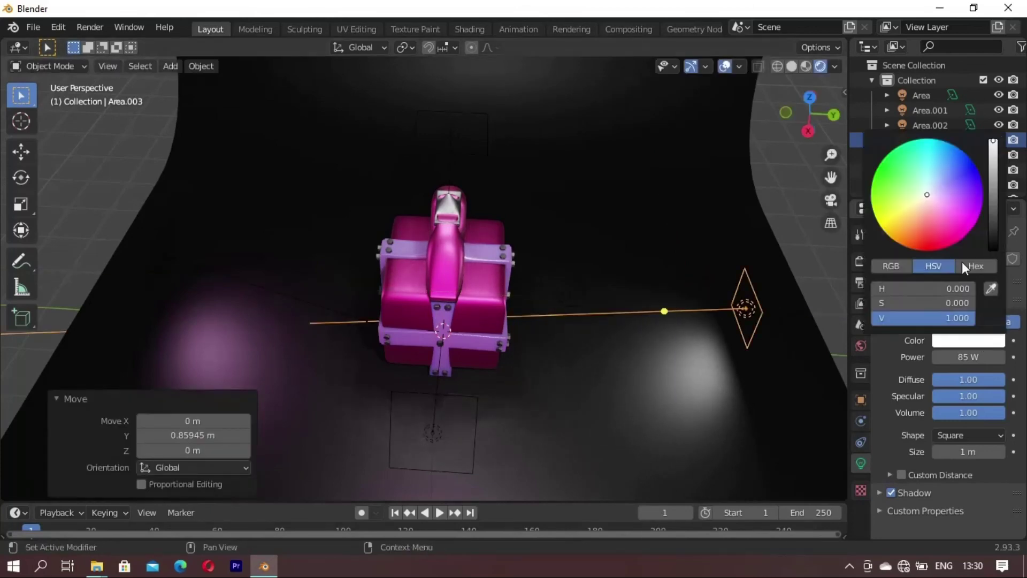
pyautogui.click(948, 216)
pyautogui.moveTo(654, 313)
pyautogui.mouseDown(button='middle')
pyautogui.moveTo(493, 270)
pyautogui.moveTo(610, 271)
pyautogui.moveTo(500, 294)
pyautogui.moveTo(577, 306)
pyautogui.moveTo(552, 290)
pyautogui.mouseUp(button='middle')
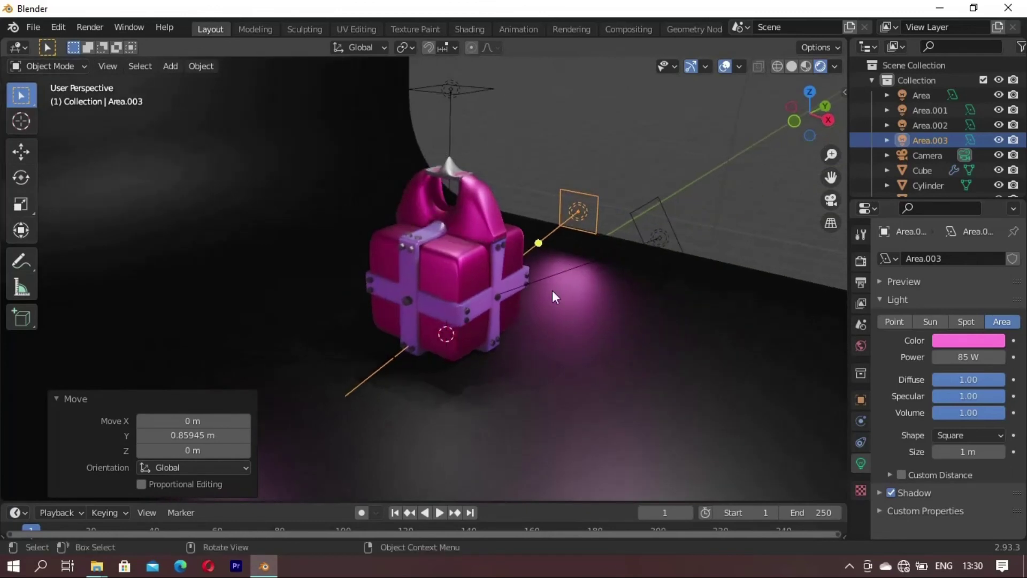
pyautogui.click(453, 88)
pyautogui.click(968, 340)
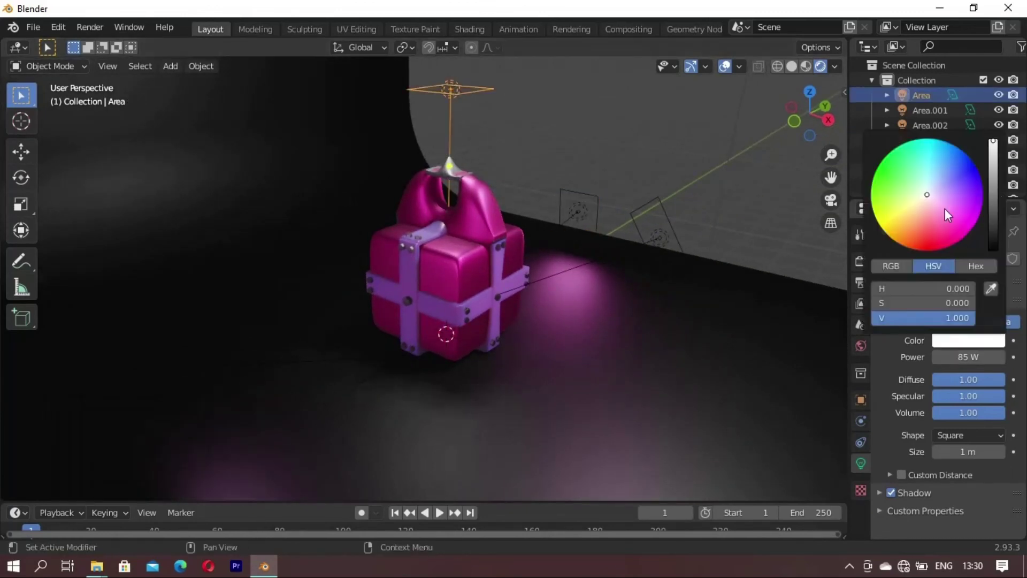
pyautogui.click(945, 213)
# Step: Duplicate the top area light 4.5 m along X, lower it ~2.3 m, and tilt it on Y toward the gift
pyautogui.moveTo(557, 309)
pyautogui.mouseDown(button='middle')
pyautogui.moveTo(389, 326)
pyautogui.moveTo(402, 328)
pyautogui.moveTo(432, 308)
pyautogui.moveTo(330, 304)
pyautogui.moveTo(367, 140)
pyautogui.mouseUp(button='middle')
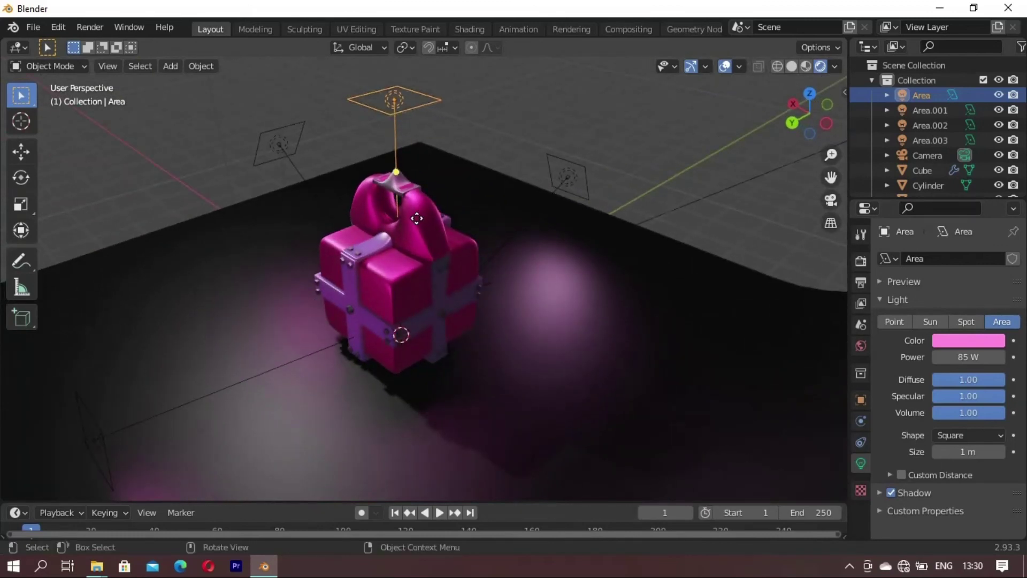
pyautogui.hotkey('shift', 'd')
pyautogui.press('x')
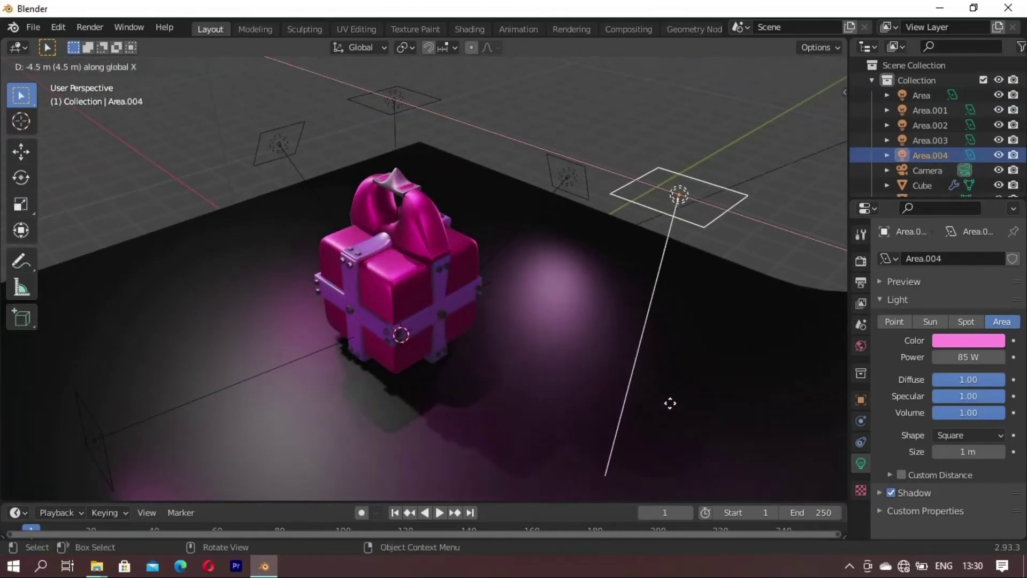
pyautogui.click(673, 405)
pyautogui.press('g')
pyautogui.press('z')
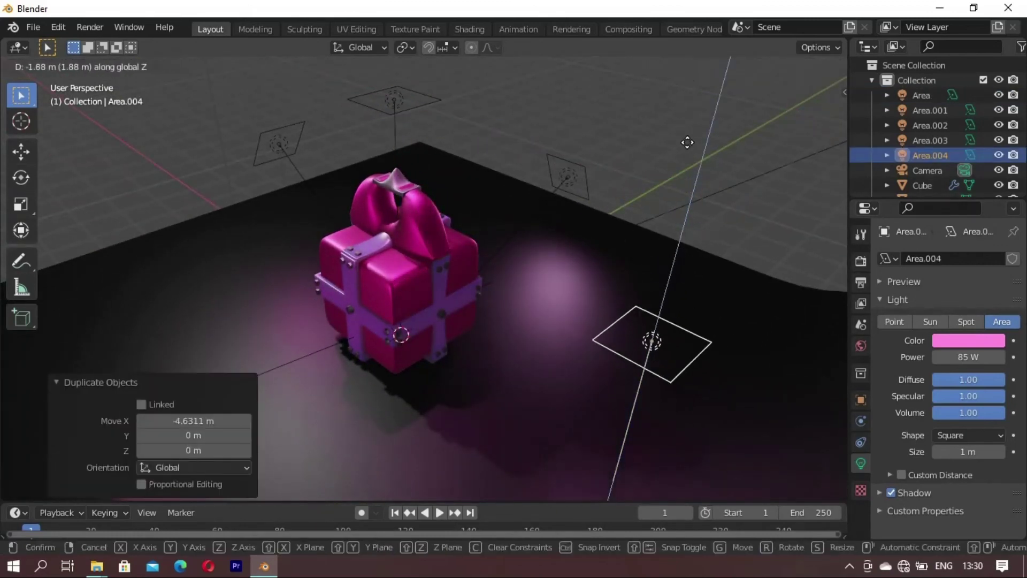
pyautogui.click(688, 152)
pyautogui.press('r')
pyautogui.press('y')
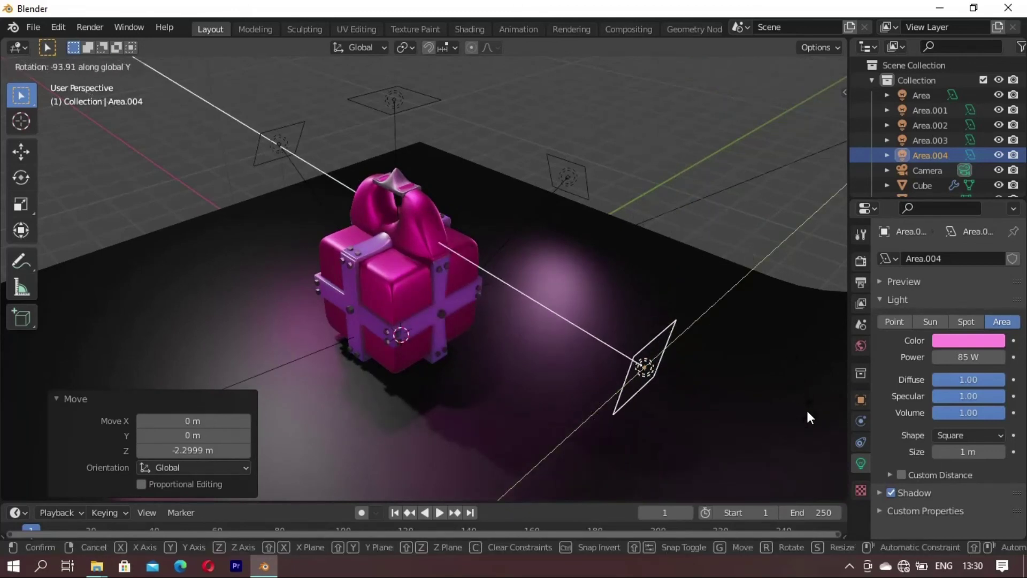
pyautogui.click(777, 338)
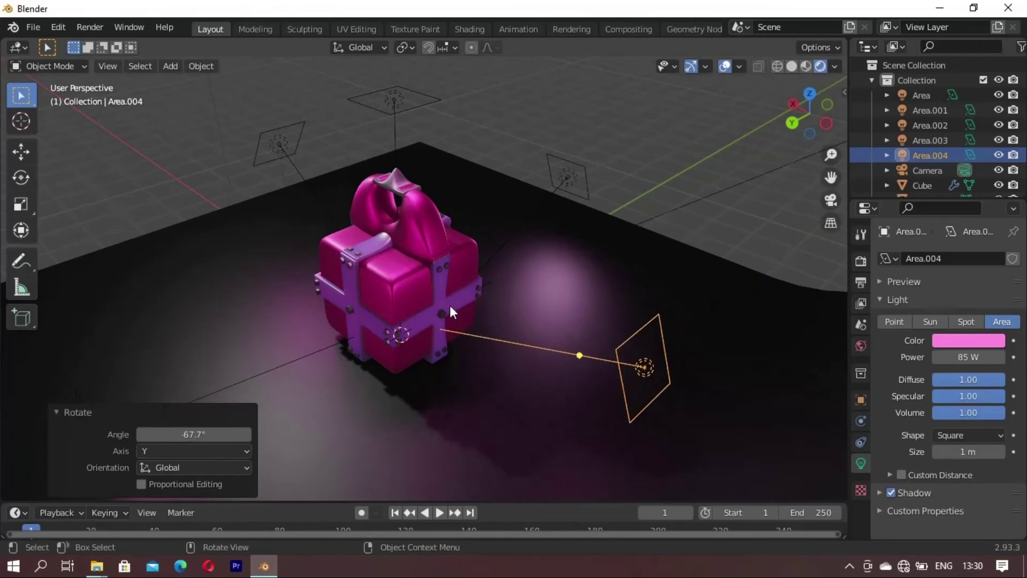
# Step: Switch to a front view of the gift with nothing selected, ready to add a point light
pyautogui.moveTo(450, 306); pyautogui.dragTo(619, 265, button='middle')
pyautogui.click(618, 265)
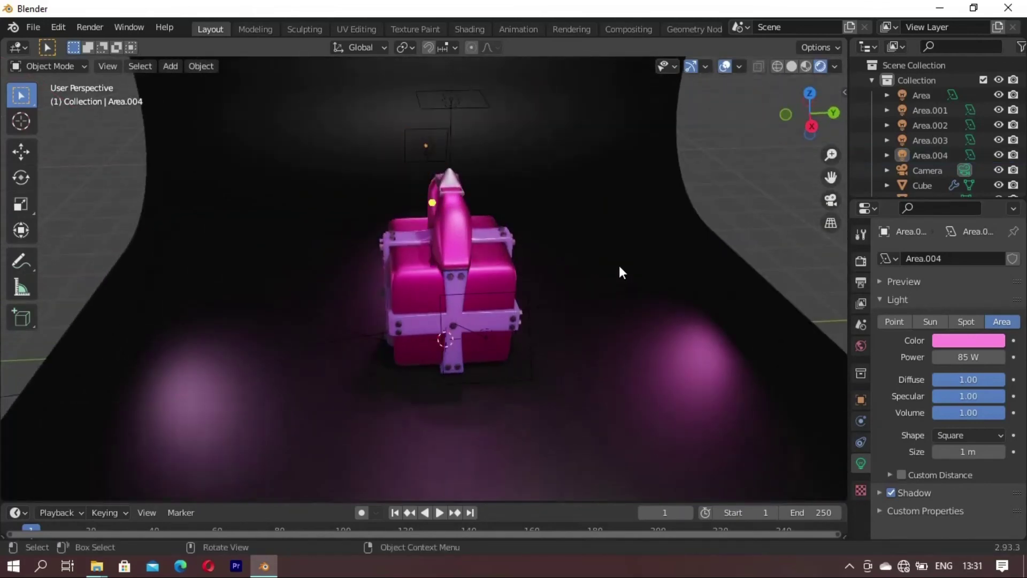
pyautogui.hotkey('shift', 'a')
# Step: Add a point light, raise it above the gift, scale it ~4.4x, and shift it ~4.1 m along X
pyautogui.click(693, 265)
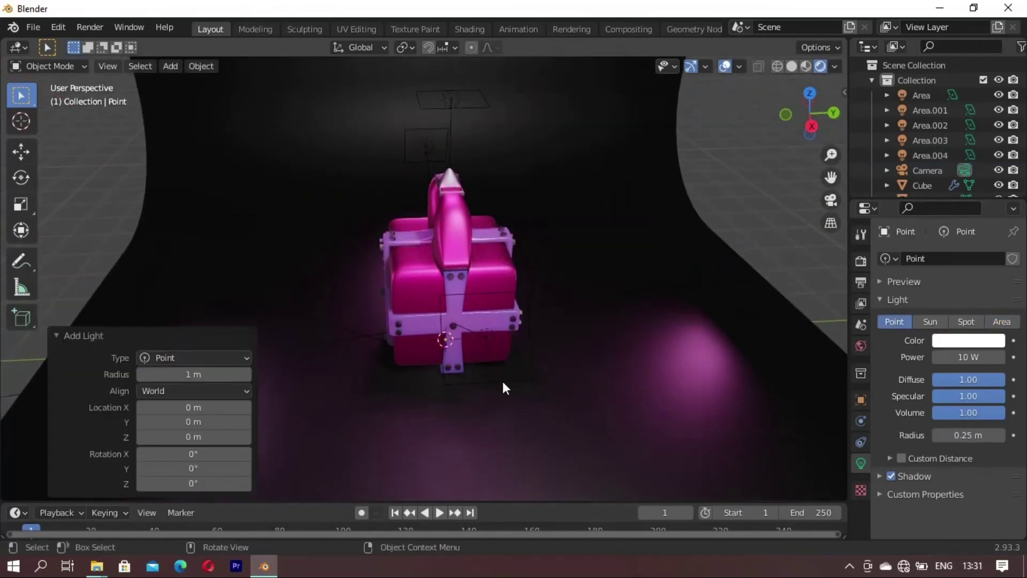
pyautogui.press('g')
pyautogui.press('z')
pyautogui.click(532, 198)
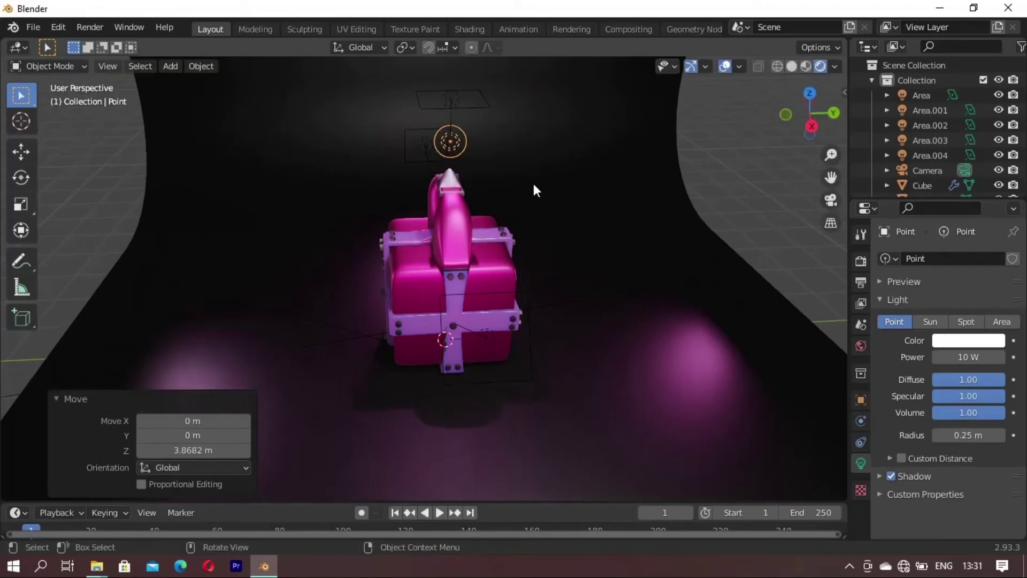
pyautogui.press('s')
pyautogui.click(717, 455)
pyautogui.press('g')
pyautogui.press('x')
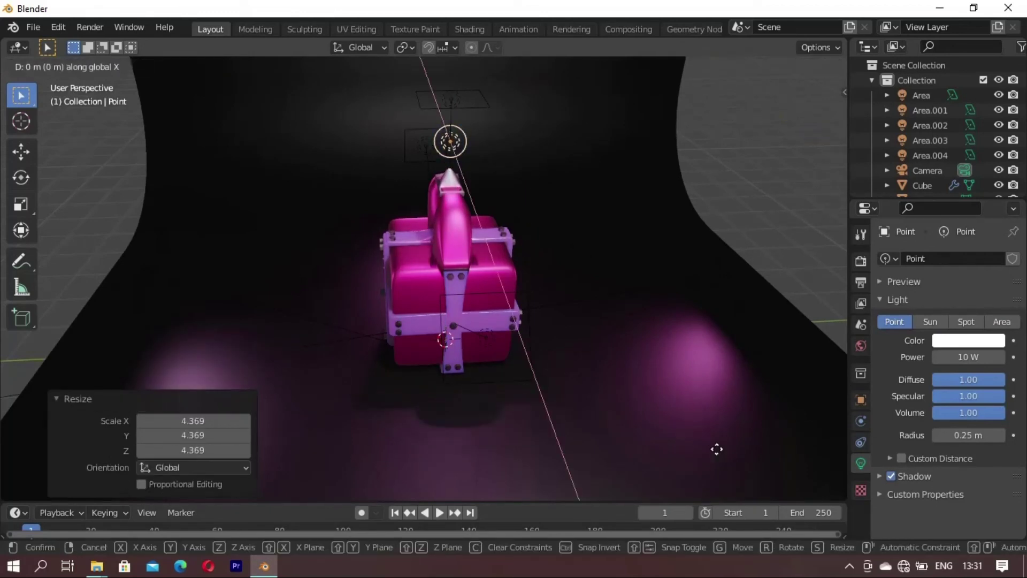
pyautogui.click(722, 171)
# Step: From the camera view, shift Area.003 ~2.2 m and Area.002 ~2.9 m along Y
pyautogui.press('KP_0')
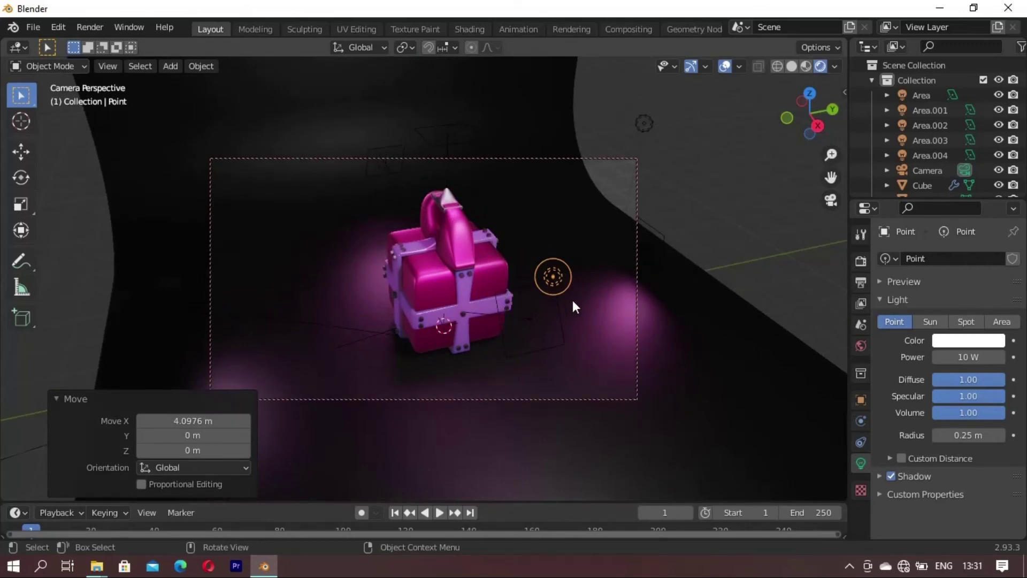
pyautogui.click(653, 243)
pyautogui.press('g')
pyautogui.press('y')
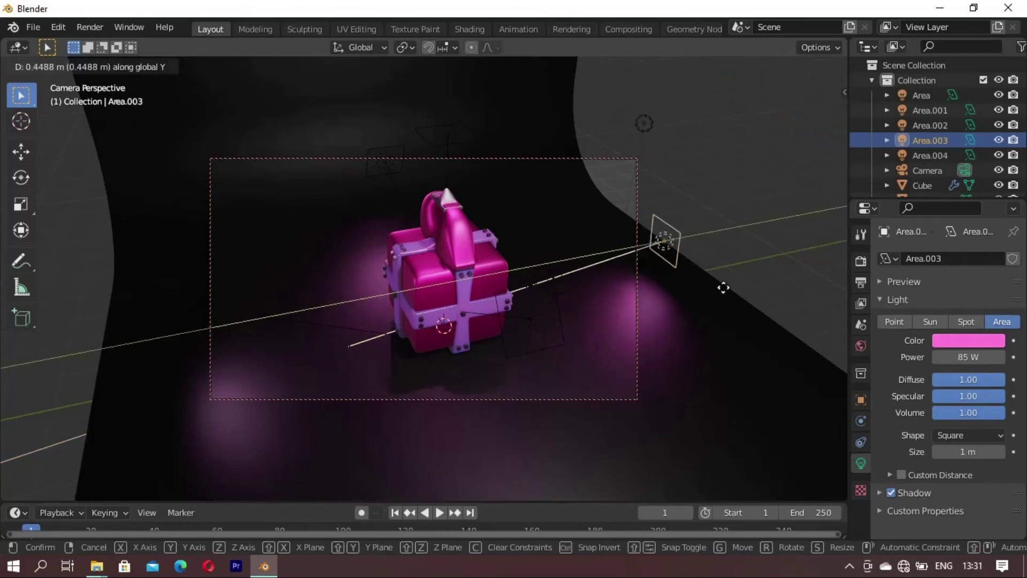
pyautogui.click(747, 268)
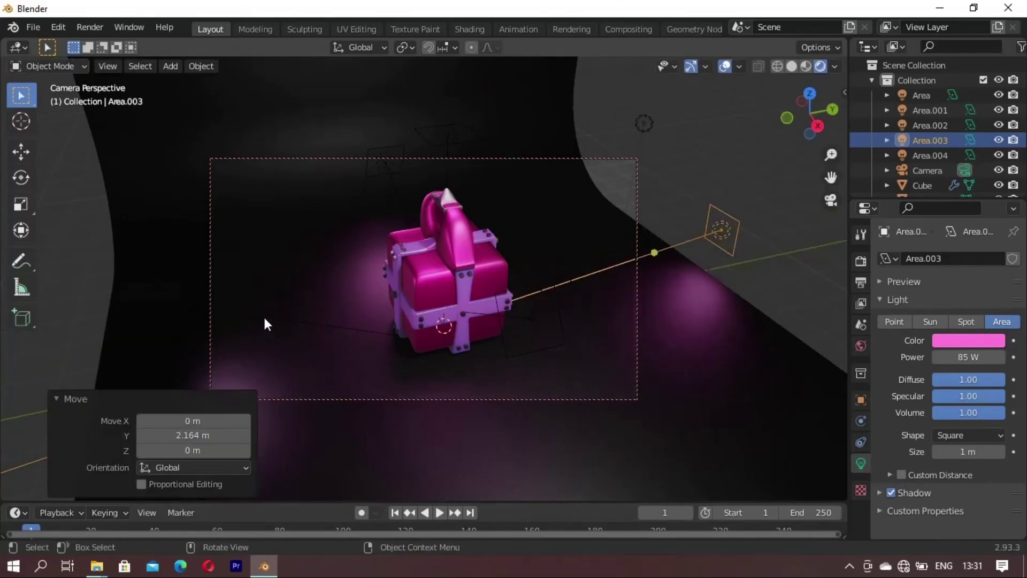
pyautogui.moveTo(390, 305); pyautogui.dragTo(283, 220, button='middle')
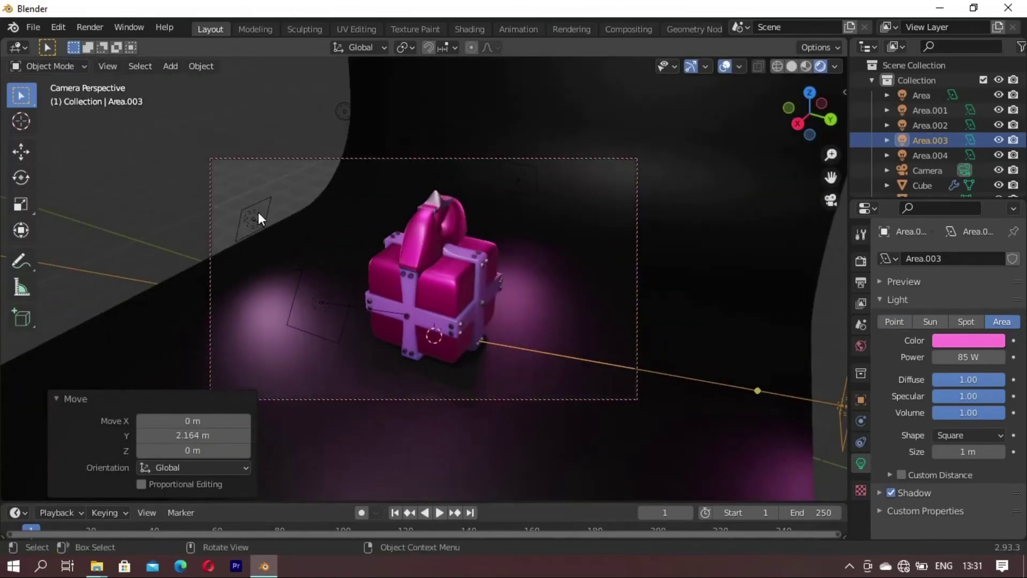
pyautogui.click(258, 212)
pyautogui.press('g')
pyautogui.press('y')
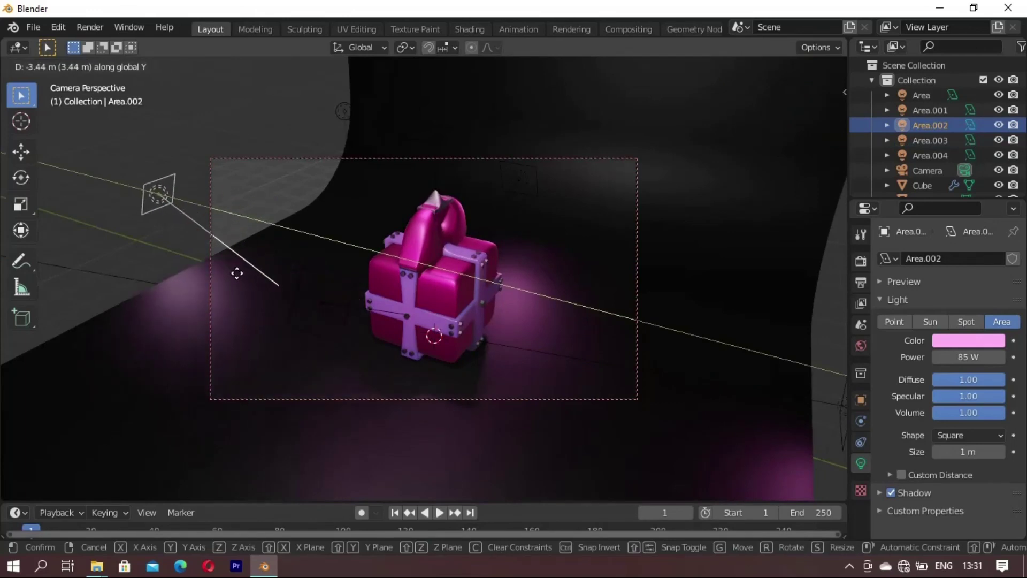
pyautogui.click(247, 279)
# Step: Raise Area.004 about 1.8 m and orbit around the pink box to check the lighting
pyautogui.moveTo(369, 271)
pyautogui.mouseDown(button='middle')
pyautogui.moveTo(525, 257)
pyautogui.moveTo(226, 227)
pyautogui.mouseUp(button='middle')
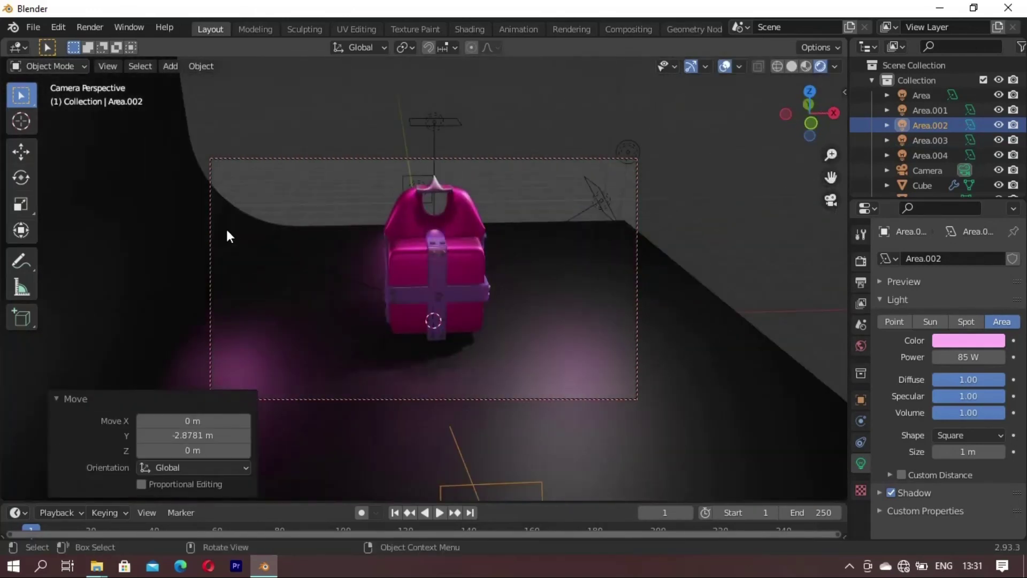
pyautogui.click(221, 227)
pyautogui.press('g')
pyautogui.press('z')
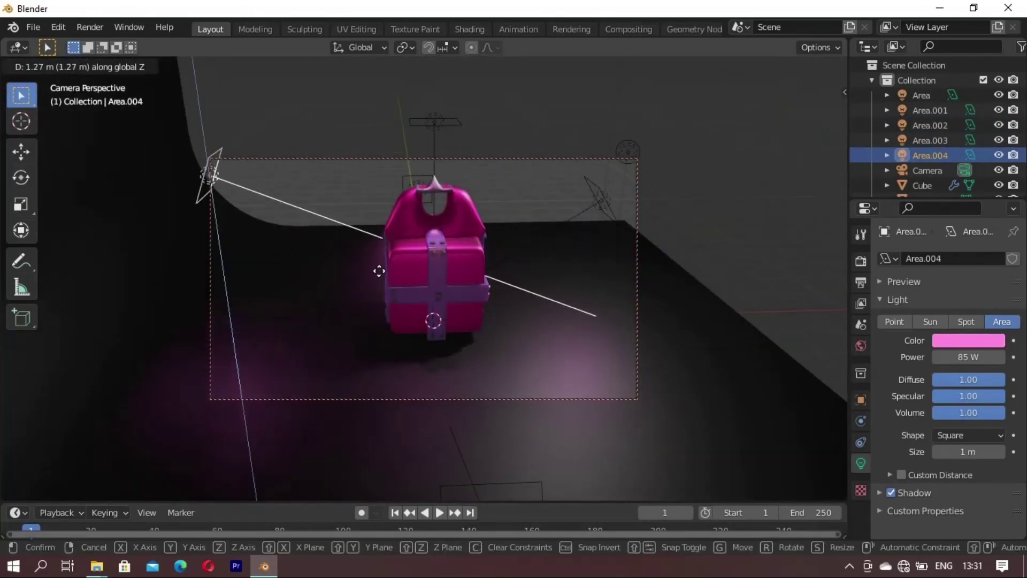
pyautogui.click(376, 259)
pyautogui.moveTo(458, 319); pyautogui.dragTo(361, 323, button='middle')
pyautogui.moveTo(451, 300)
pyautogui.mouseDown(button='middle')
pyautogui.moveTo(434, 303)
pyautogui.moveTo(476, 315)
pyautogui.mouseUp(button='middle')
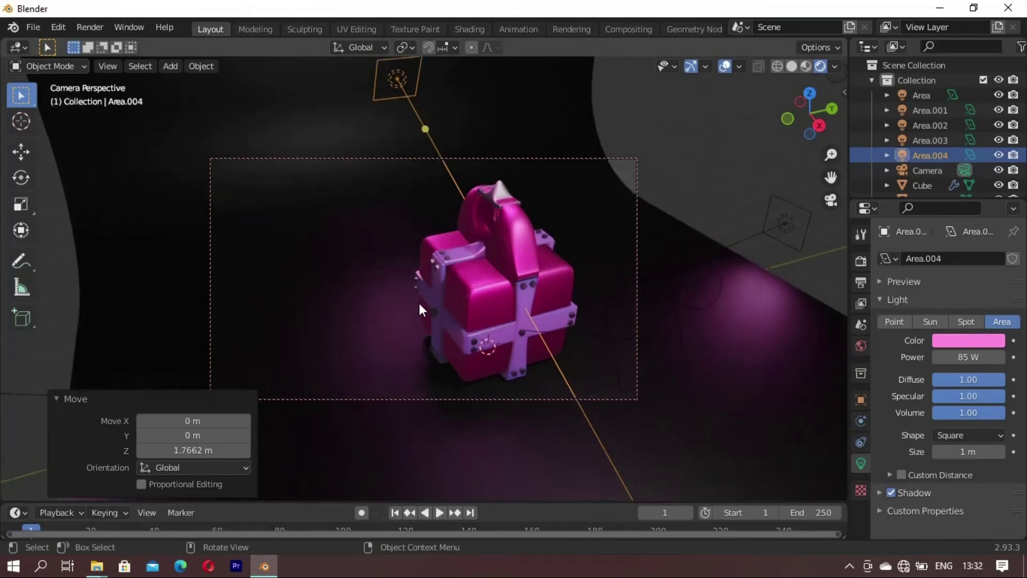
# Step: Duplicate a light and shift the copy −4.63 m along X
pyautogui.hotkey('shift', 'd')
pyautogui.press('x')
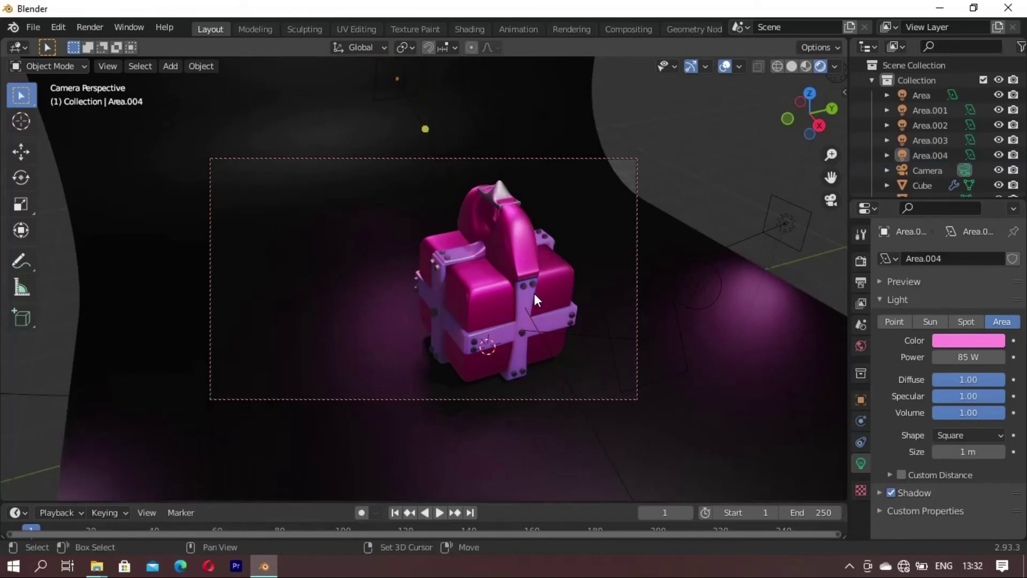
pyautogui.click(537, 299)
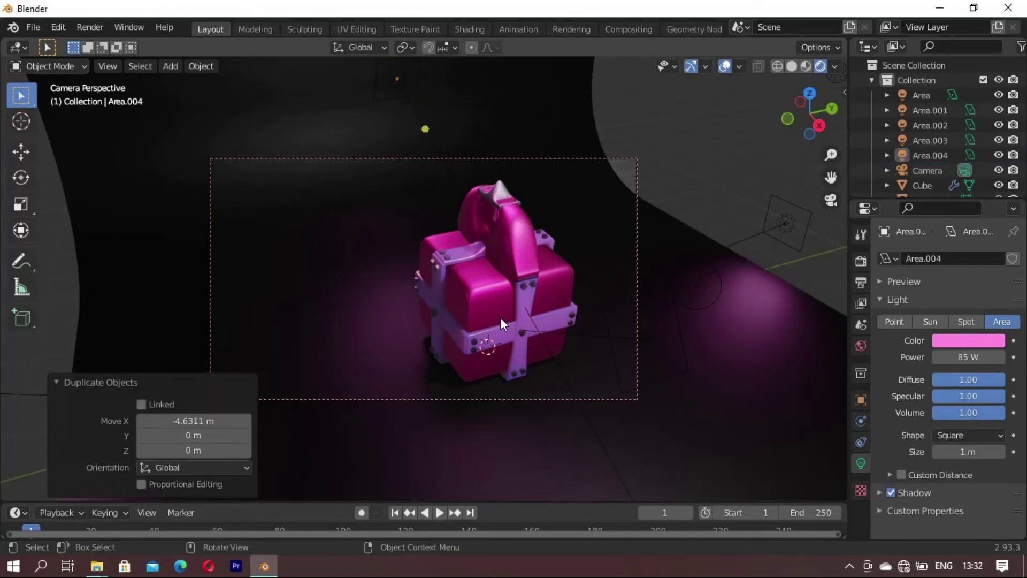
pyautogui.moveTo(501, 319); pyautogui.dragTo(562, 278, button='middle')
pyautogui.hotkey('shift', 'a')
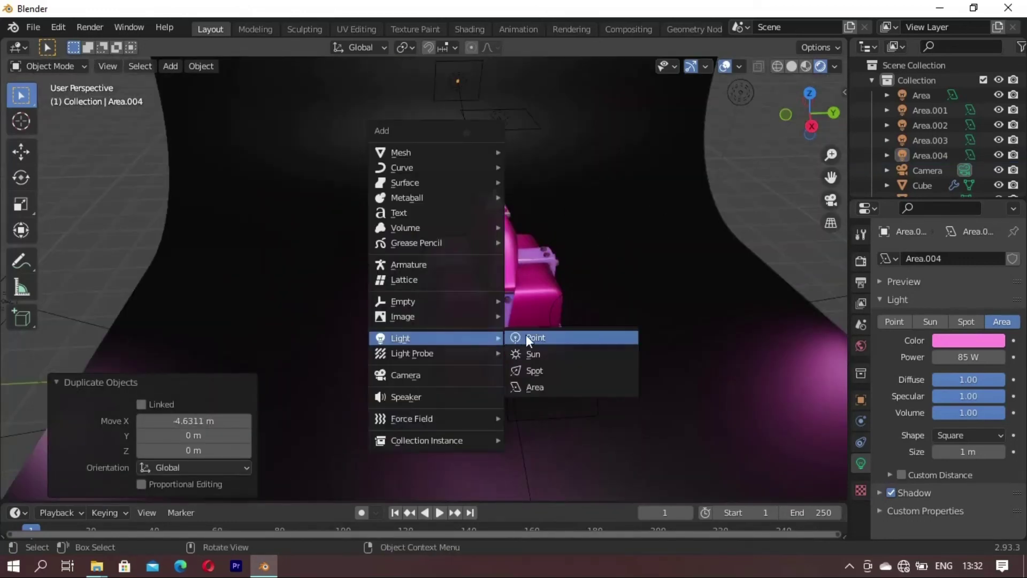
# Step: Add a sun light raised about 4.4 m and shifted about 3 m along Y
pyautogui.click(536, 358)
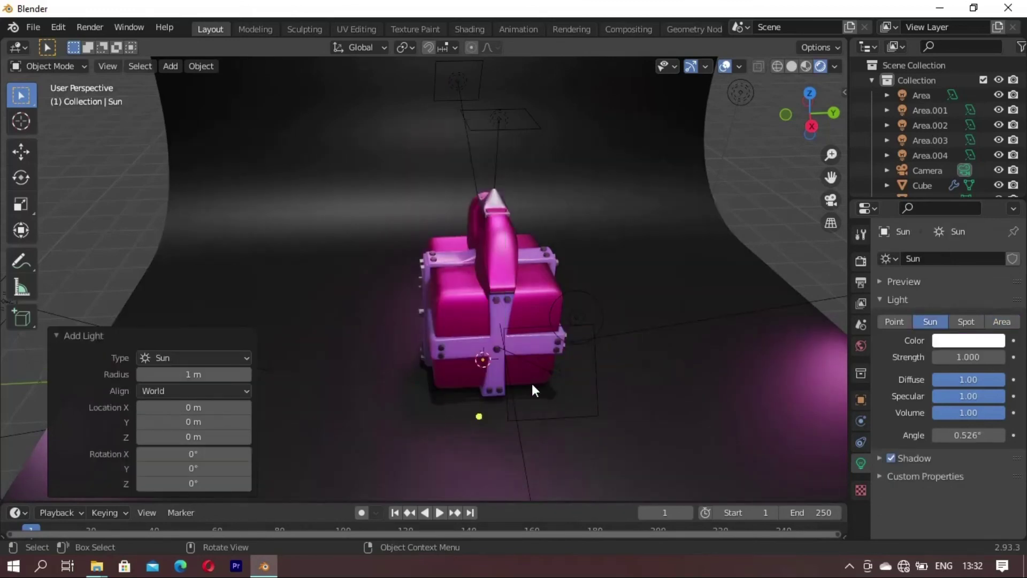
pyautogui.press('g')
pyautogui.press('z')
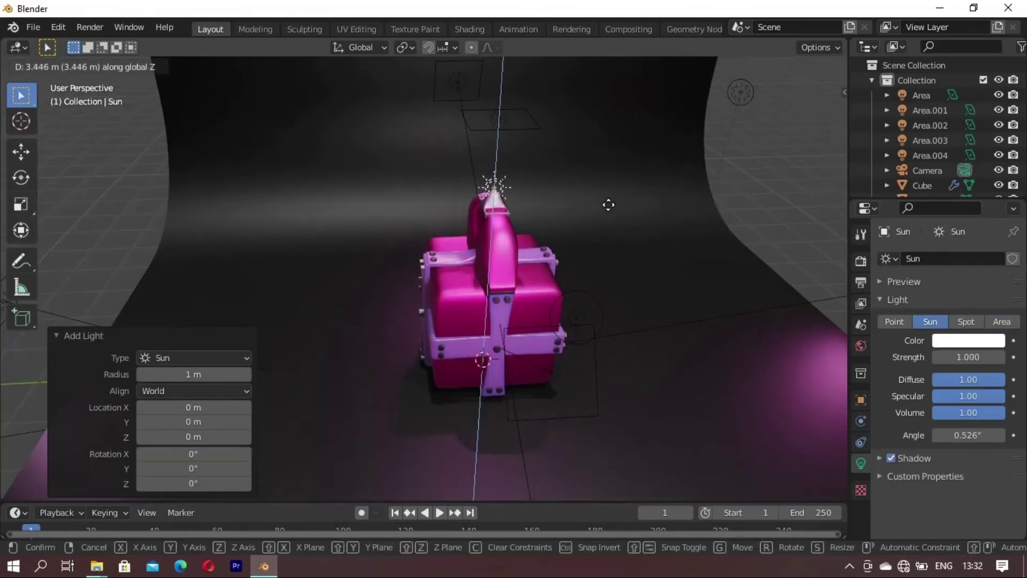
pyautogui.click(628, 156)
pyautogui.press('g')
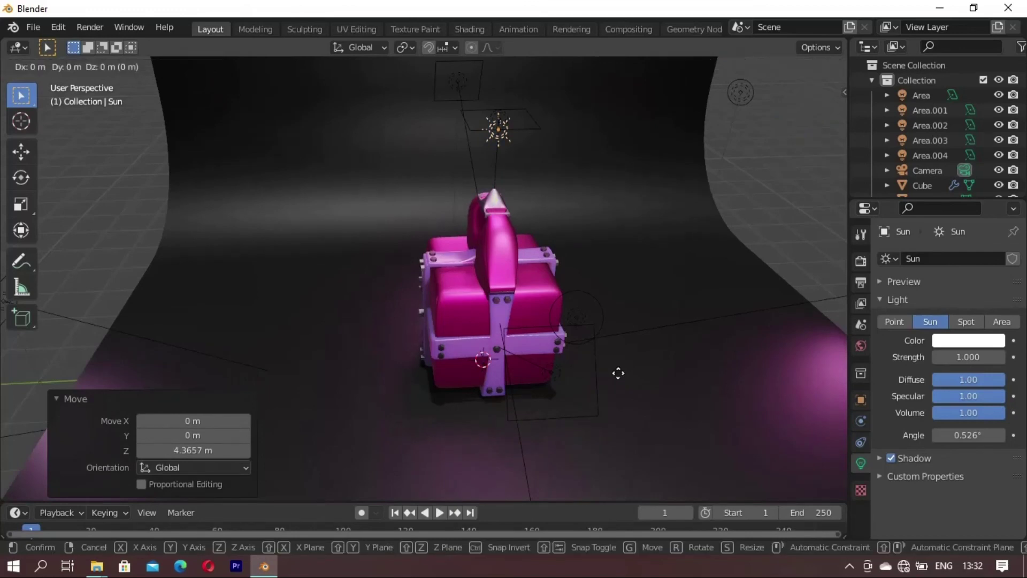
pyautogui.press('y')
pyautogui.click(412, 405)
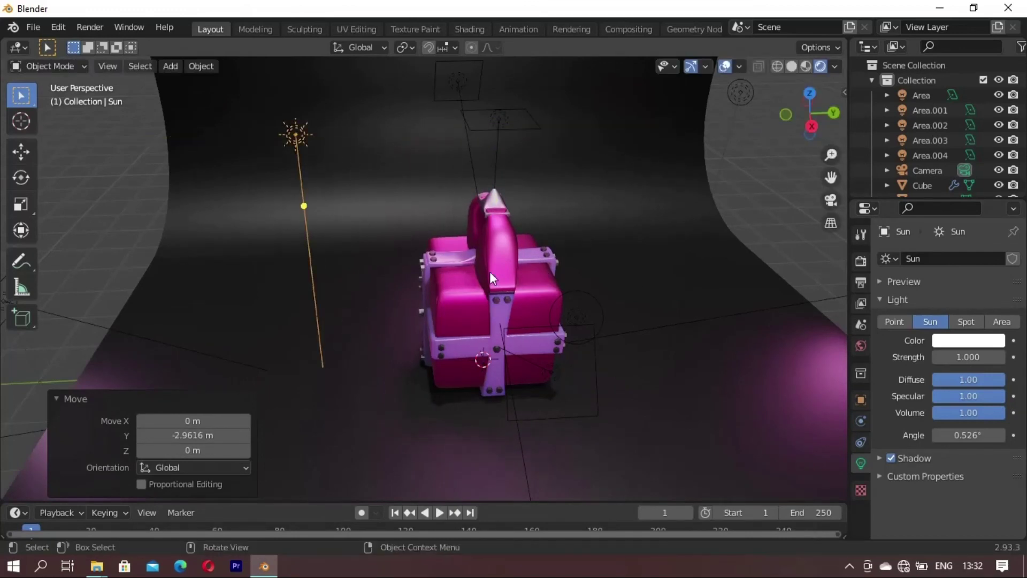
# Step: Discard an accidental copy of the sun and view both gift boxes through the camera
pyautogui.hotkey('shift', 'd')
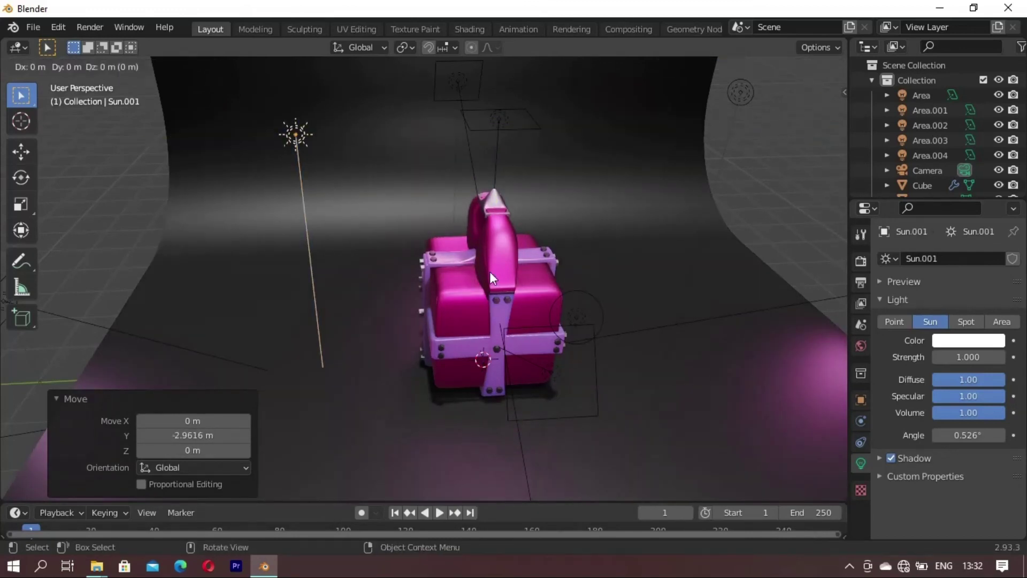
pyautogui.rightClick(490, 272)
pyautogui.press('Delete')
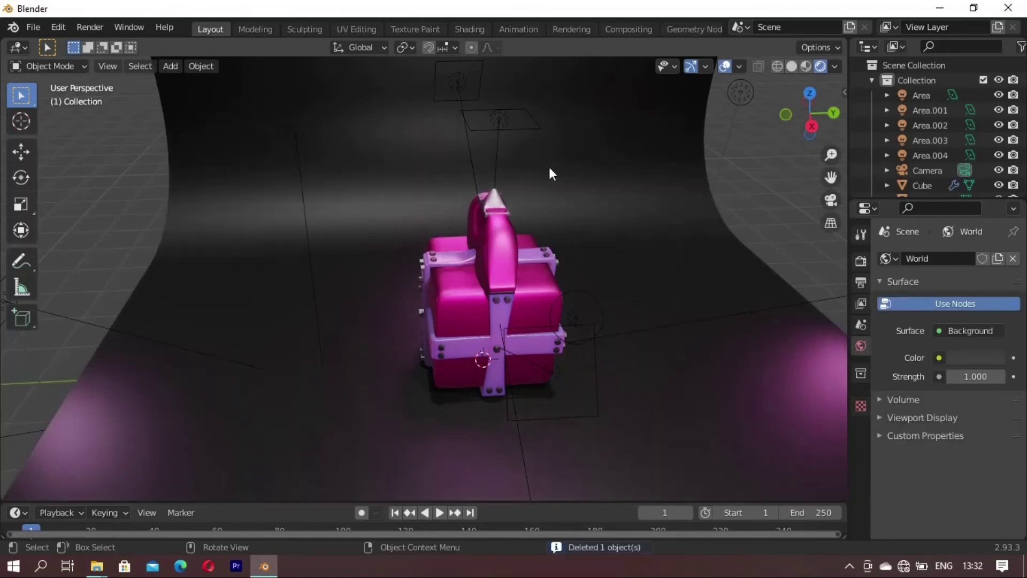
pyautogui.press('KP_0')
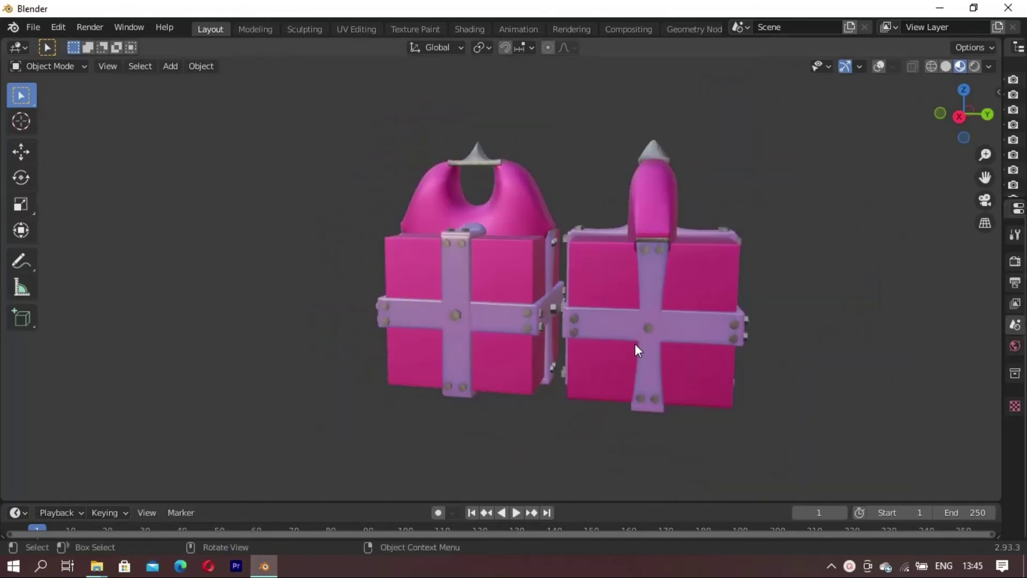
pyautogui.moveTo(634, 344)
pyautogui.mouseDown(button='middle')
pyautogui.moveTo(483, 390)
pyautogui.moveTo(354, 390)
pyautogui.moveTo(294, 446)
pyautogui.moveTo(293, 341)
pyautogui.moveTo(305, 298)
pyautogui.moveTo(386, 259)
pyautogui.moveTo(458, 298)
pyautogui.moveTo(529, 364)
pyautogui.moveTo(445, 323)
pyautogui.moveTo(548, 357)
pyautogui.moveTo(627, 312)
pyautogui.mouseUp(button='middle')
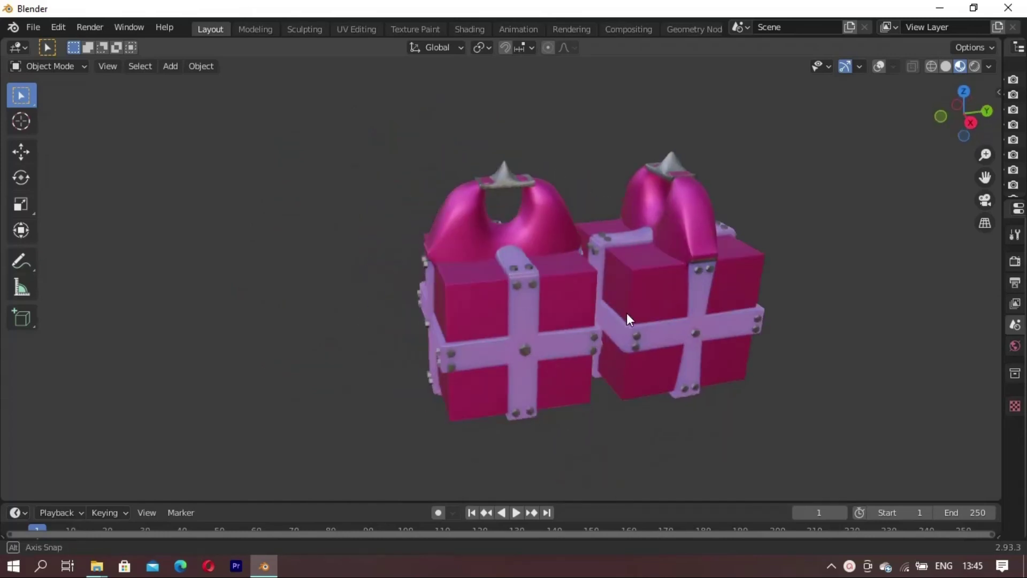
# Step: Switch the viewport to Solid shading and orbit closely around both boxes in plain grey
pyautogui.click(946, 65)
pyautogui.moveTo(830, 153)
pyautogui.mouseDown(button='middle')
pyautogui.moveTo(627, 344)
pyautogui.moveTo(588, 266)
pyautogui.moveTo(332, 299)
pyautogui.moveTo(392, 295)
pyautogui.mouseUp(button='middle')
pyautogui.scroll(4, 450, 268)
pyautogui.moveTo(451, 267)
pyautogui.mouseDown(button='middle')
pyautogui.moveTo(459, 280)
pyautogui.moveTo(663, 227)
pyautogui.moveTo(713, 282)
pyautogui.moveTo(615, 243)
pyautogui.mouseUp(button='middle')
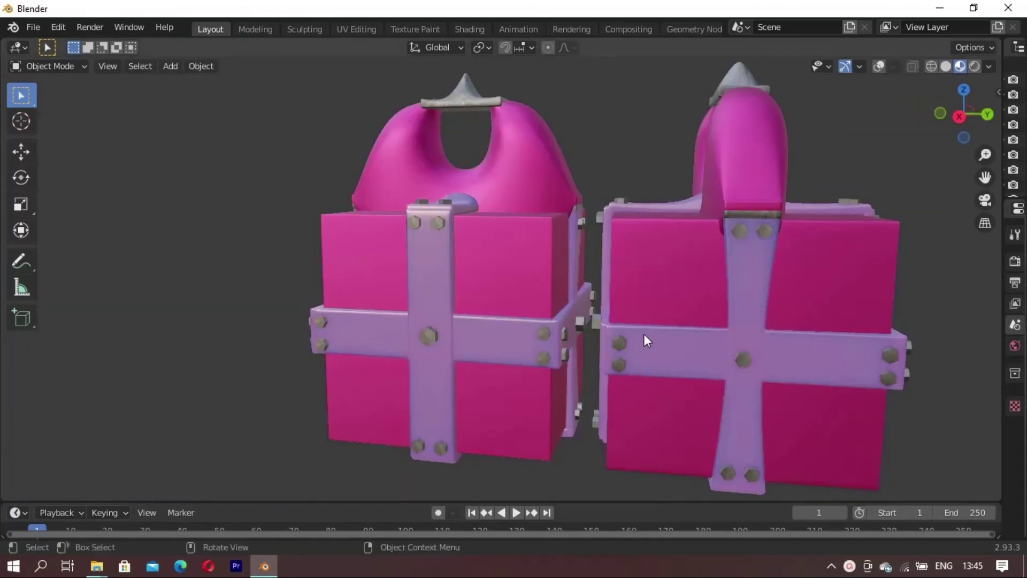
pyautogui.moveTo(615, 356)
pyautogui.mouseDown(button='middle')
pyautogui.moveTo(481, 394)
pyautogui.moveTo(351, 396)
pyautogui.moveTo(294, 449)
pyautogui.moveTo(293, 342)
pyautogui.moveTo(313, 290)
pyautogui.moveTo(390, 248)
pyautogui.moveTo(537, 365)
pyautogui.moveTo(460, 328)
pyautogui.moveTo(588, 351)
pyautogui.moveTo(627, 313)
pyautogui.mouseUp(button='middle')
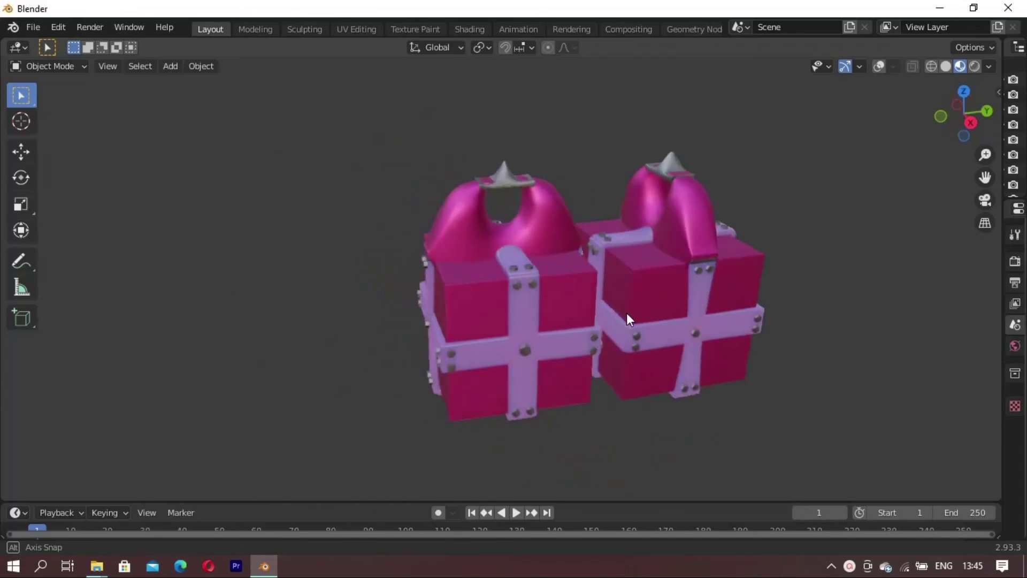
pyautogui.click(946, 66)
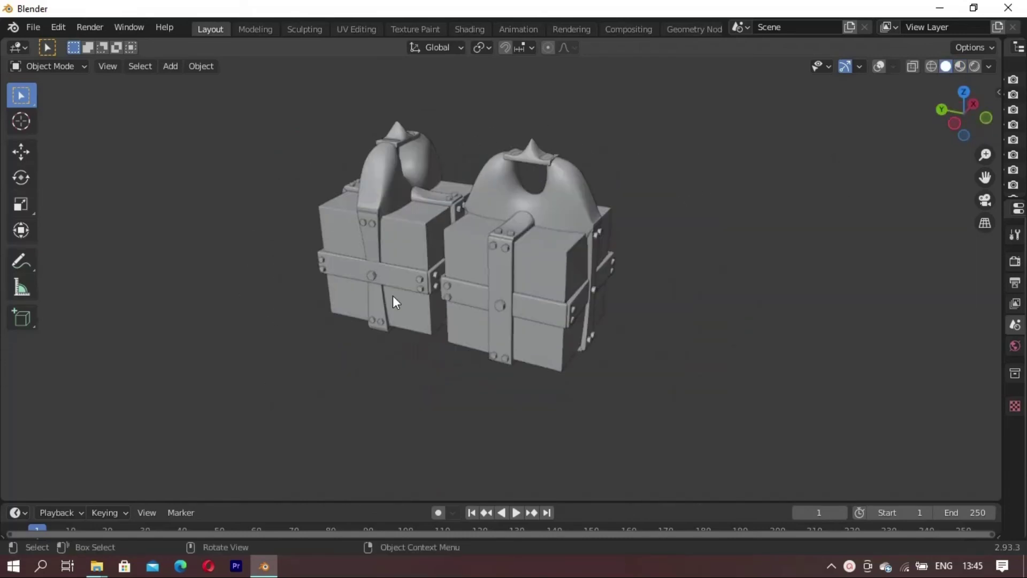
pyautogui.scroll(5, 398, 291)
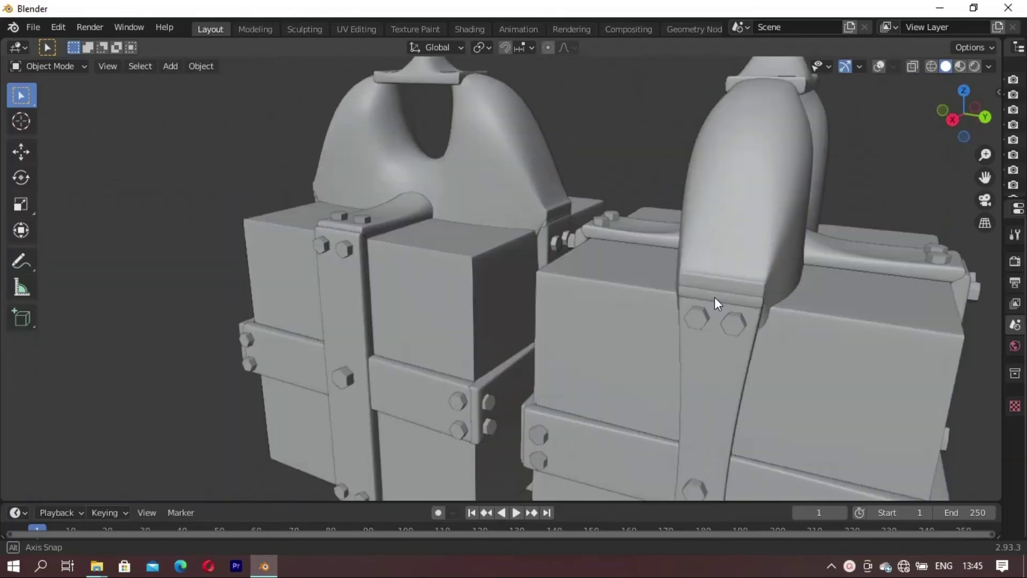